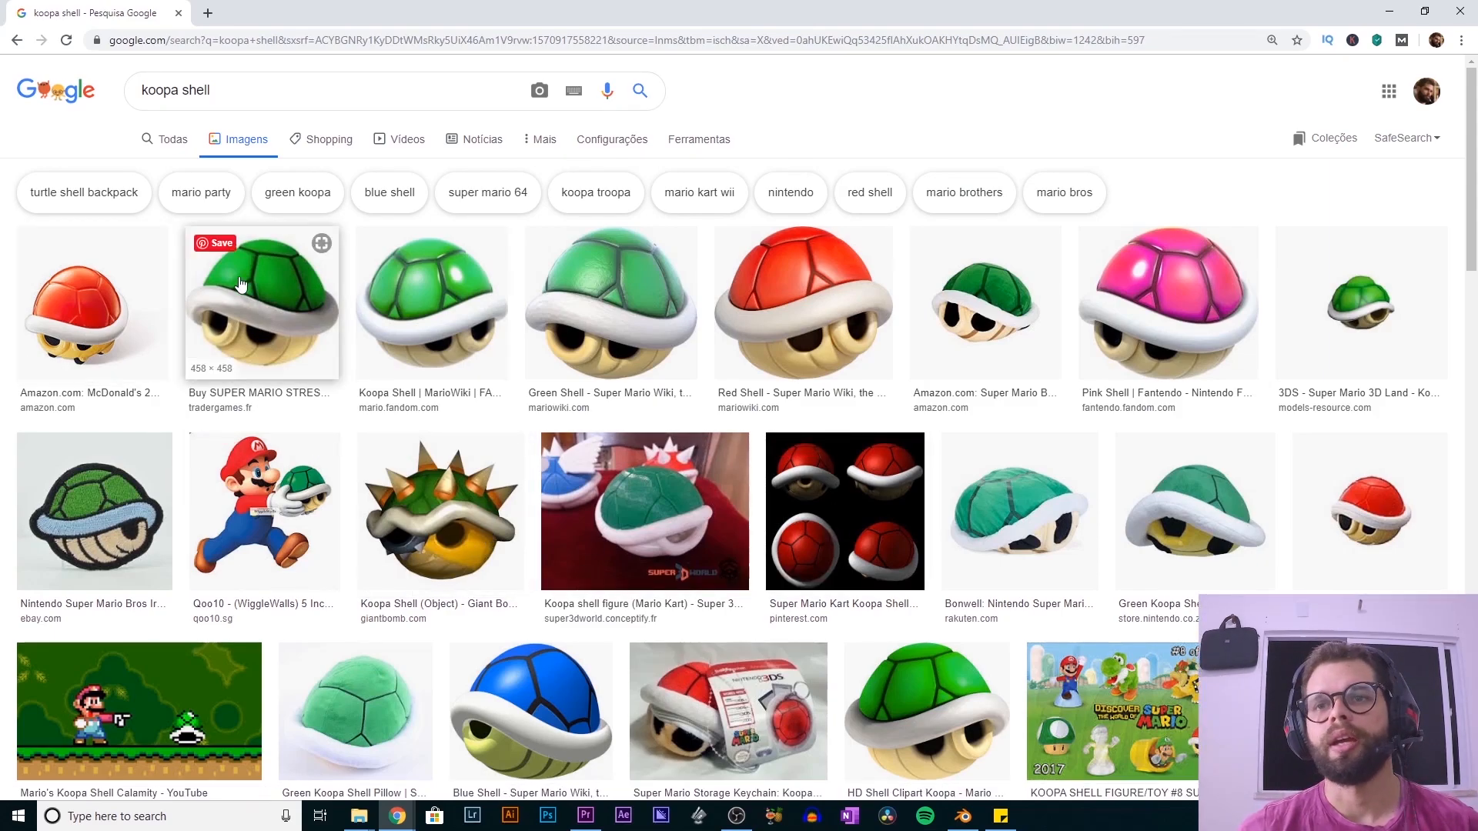
# - Open the pinterest.com Super Mario Kart koopa shell picture, showing four red shells on black, from the image results
pyautogui.scroll(-4, 539, 323)
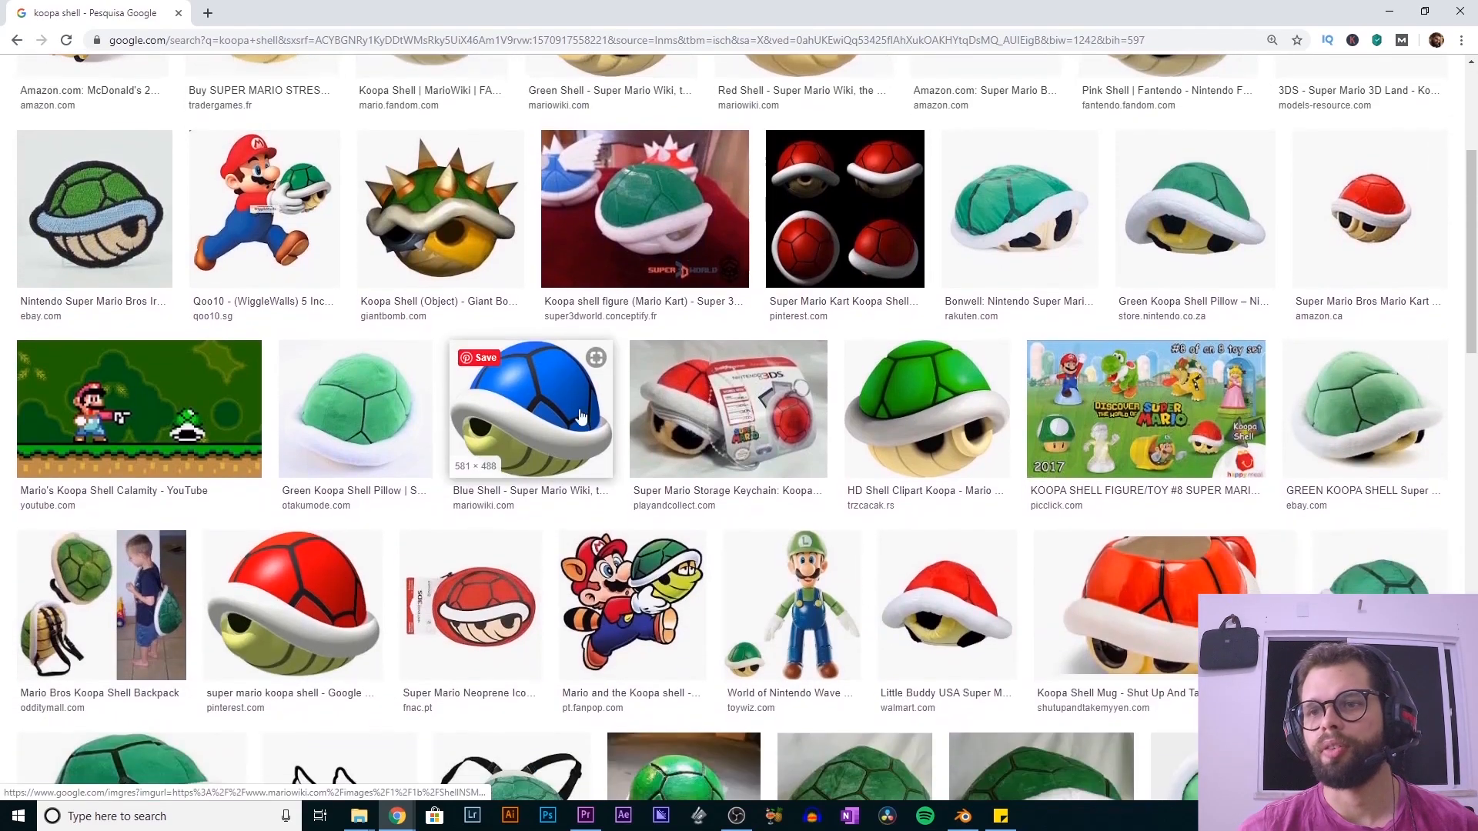
pyautogui.click(846, 208)
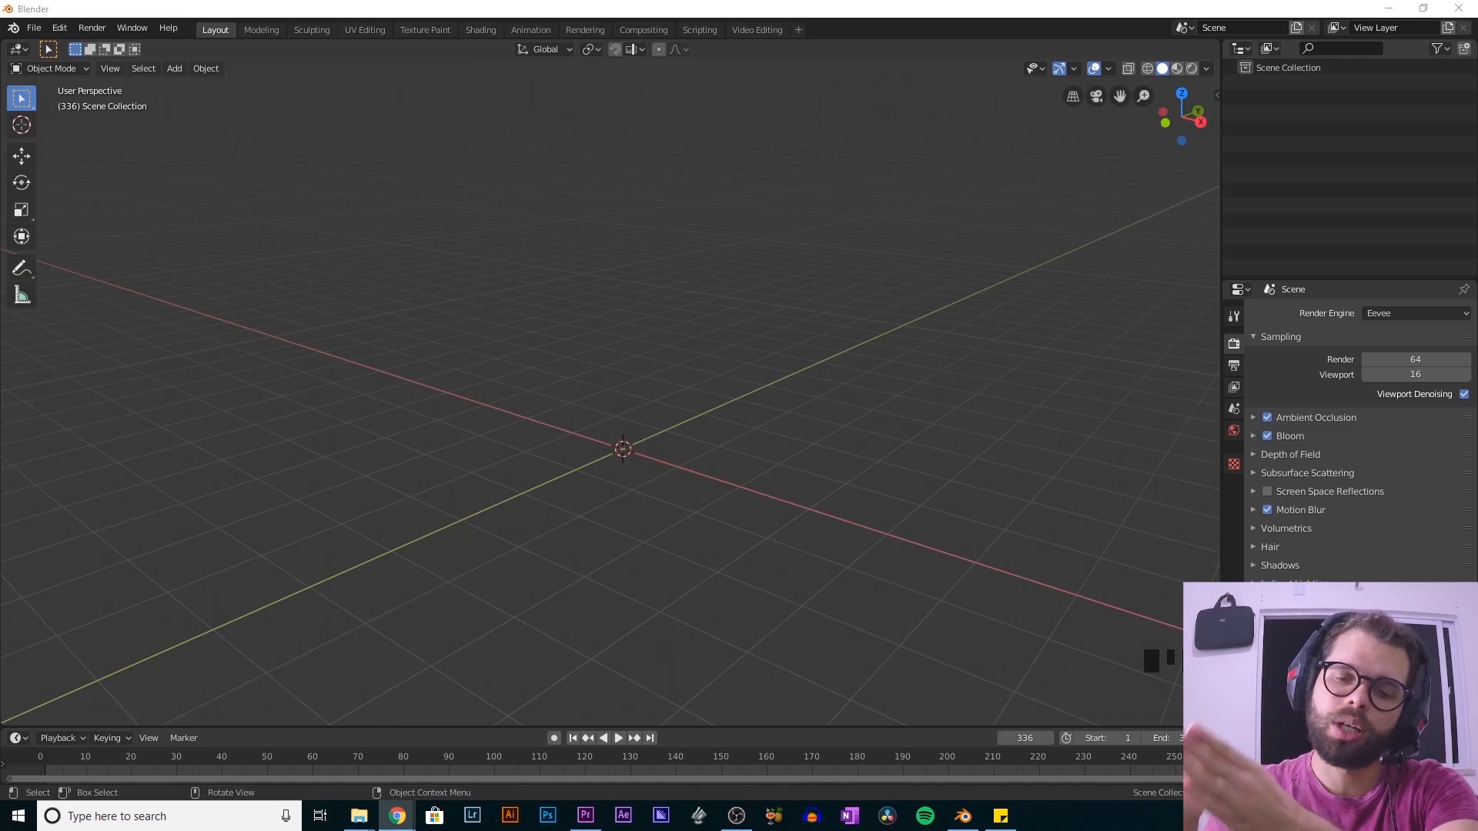
# - Widen the outliner and properties column and make the outliner taller
pyautogui.keyDown('shift'); pyautogui.moveTo(1032, 399); pyautogui.dragTo(1029, 352, button='middle'); pyautogui.keyUp('shift')
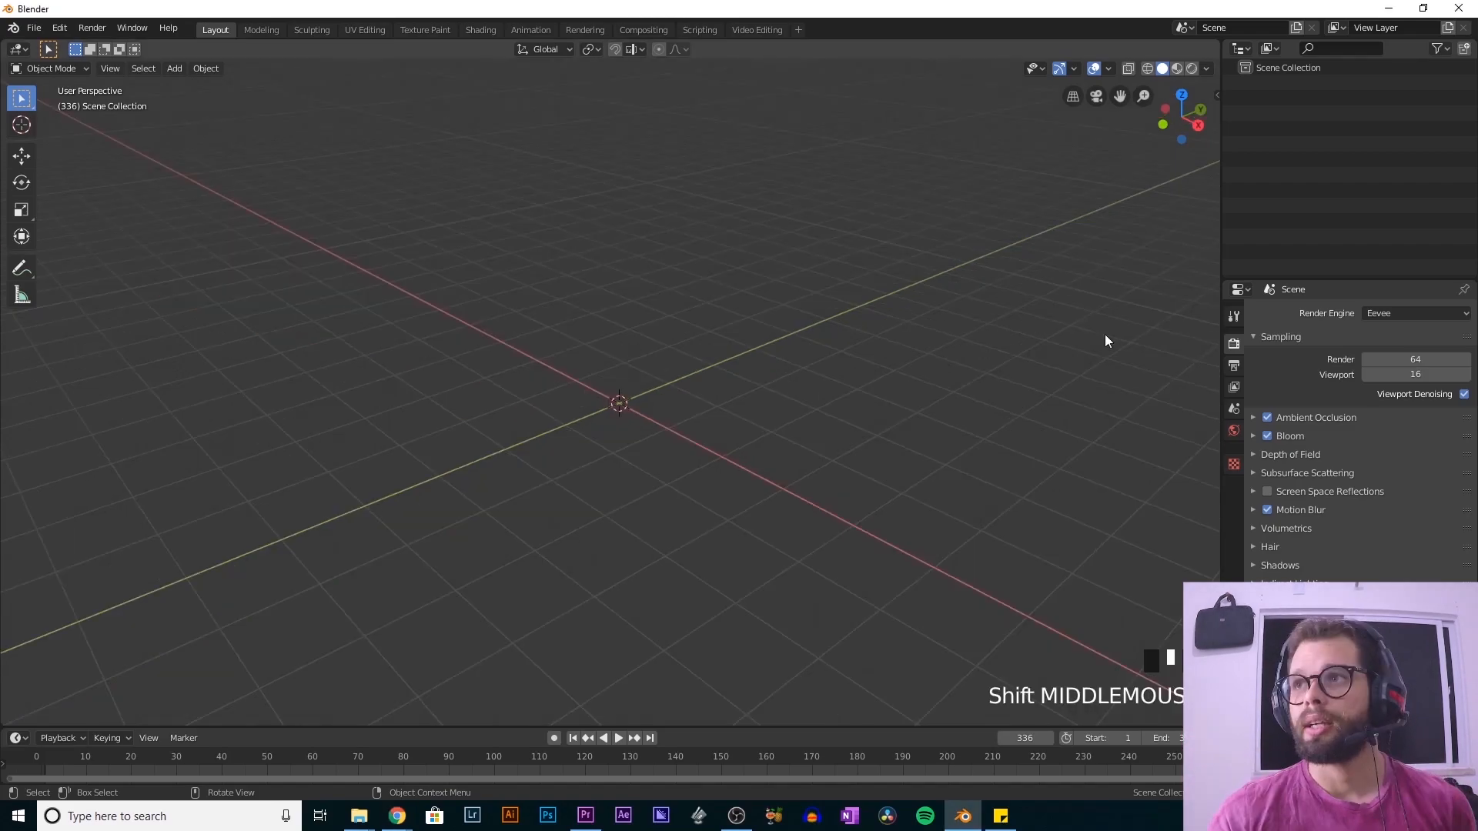
pyautogui.moveTo(1222, 191); pyautogui.dragTo(954, 193)
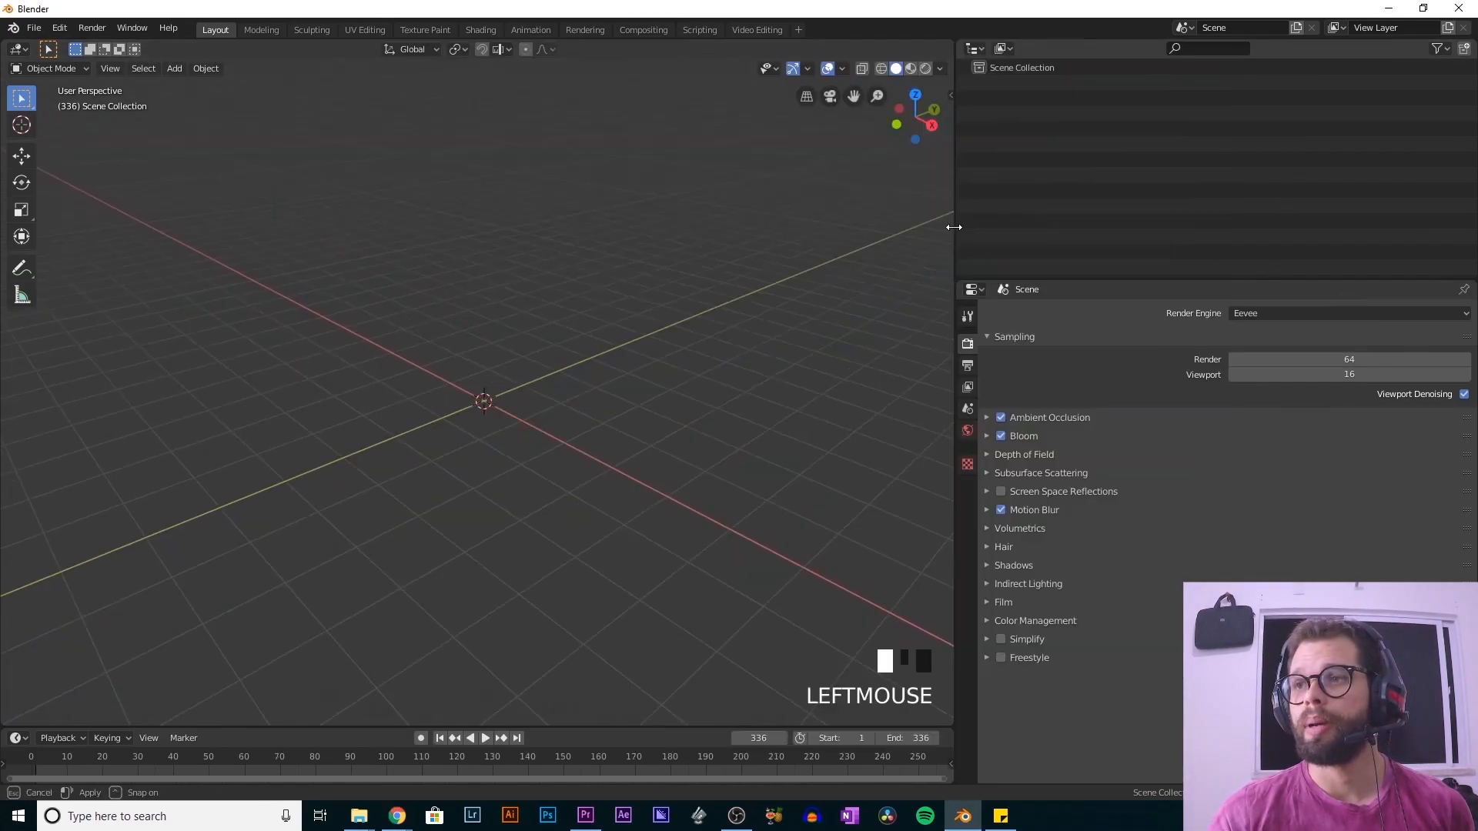
pyautogui.click(1060, 279)
pyautogui.moveTo(1061, 279); pyautogui.dragTo(1062, 379)
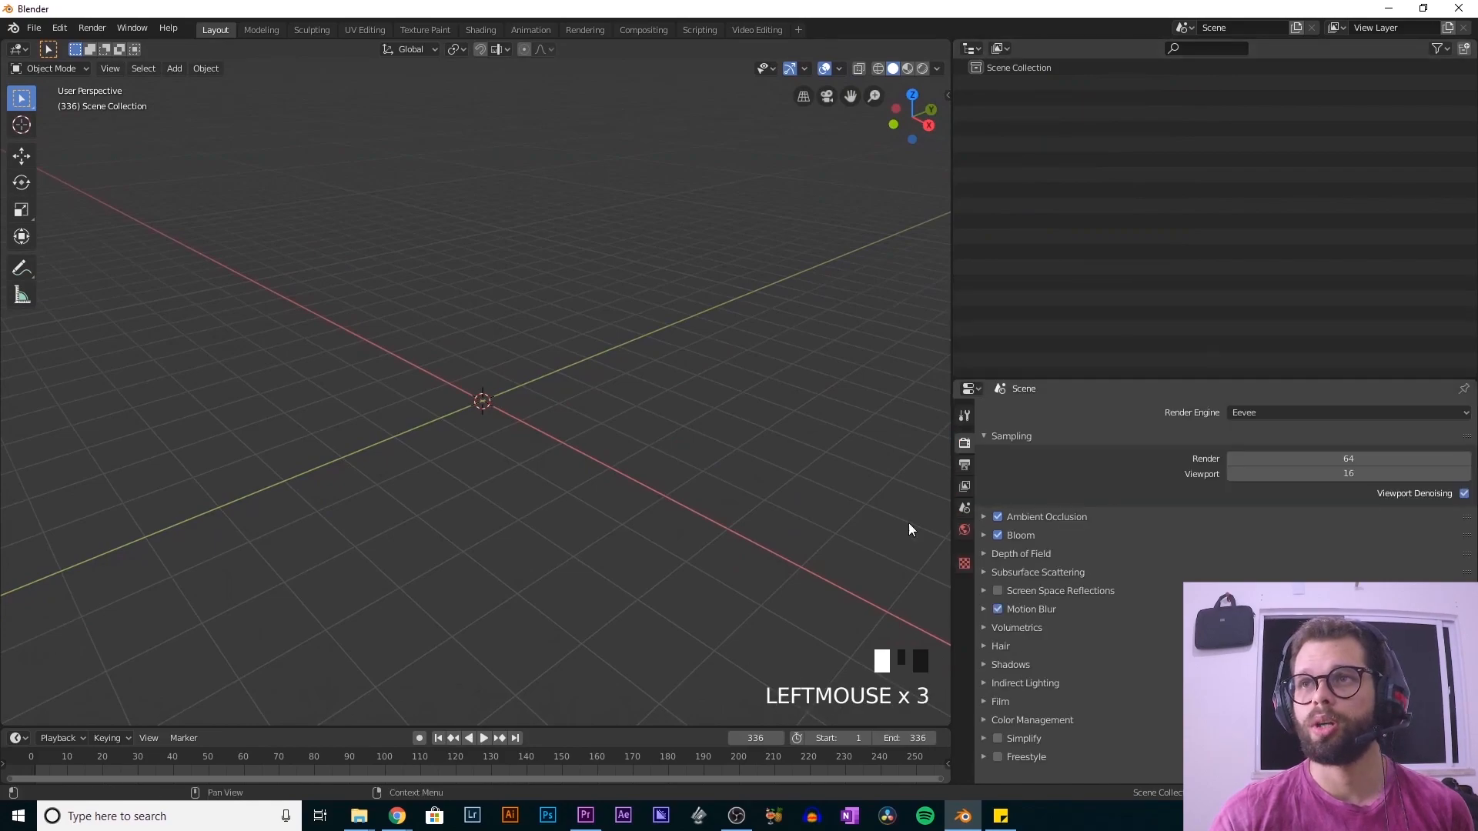
# - Split the outliner horizontally and switch the new upper area to an Image Editor
pyautogui.click(972, 48)
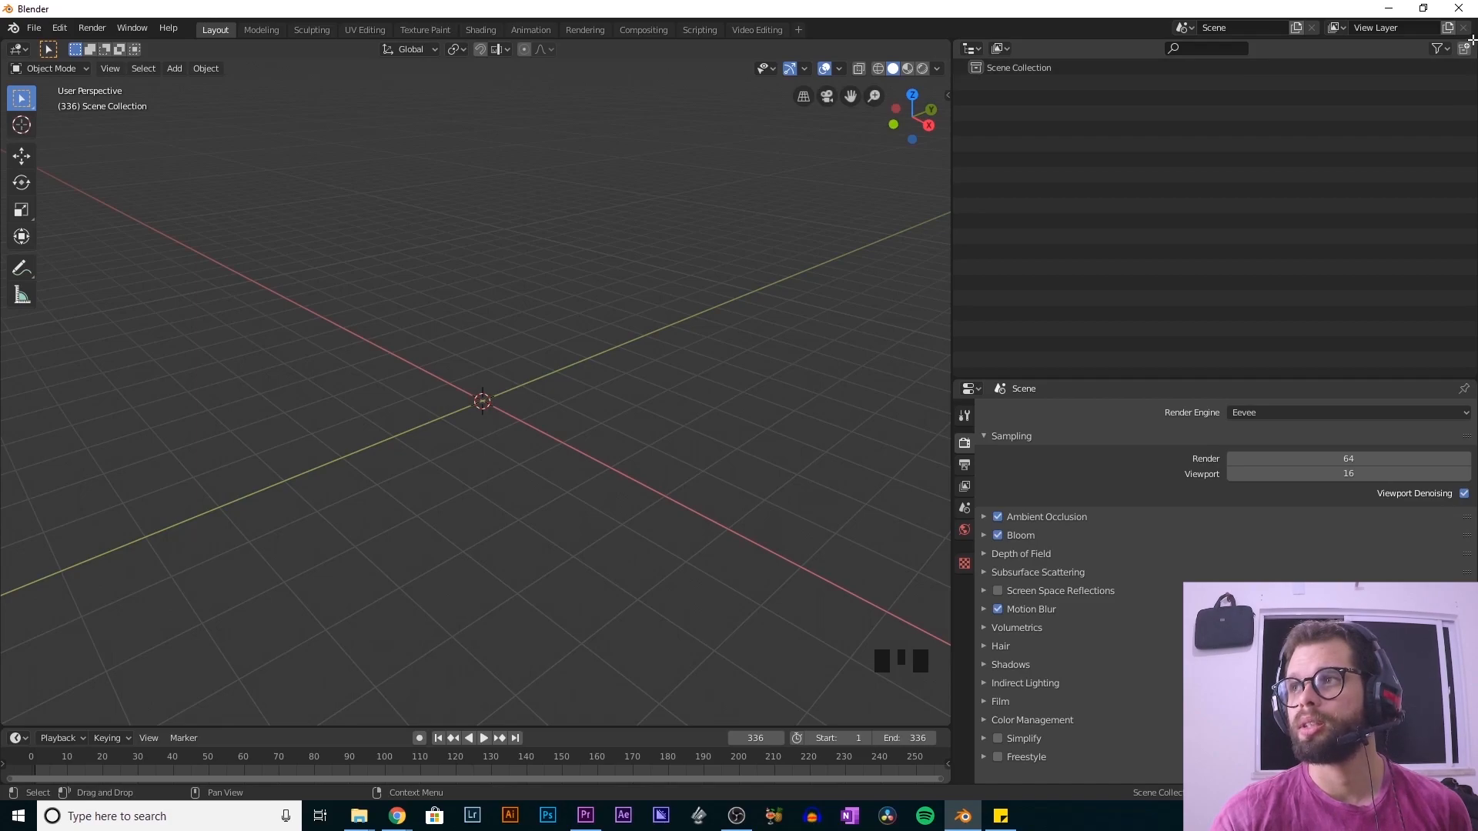
pyautogui.moveTo(1472, 39); pyautogui.dragTo(1368, 217)
pyautogui.moveTo(1156, 379); pyautogui.dragTo(1157, 471)
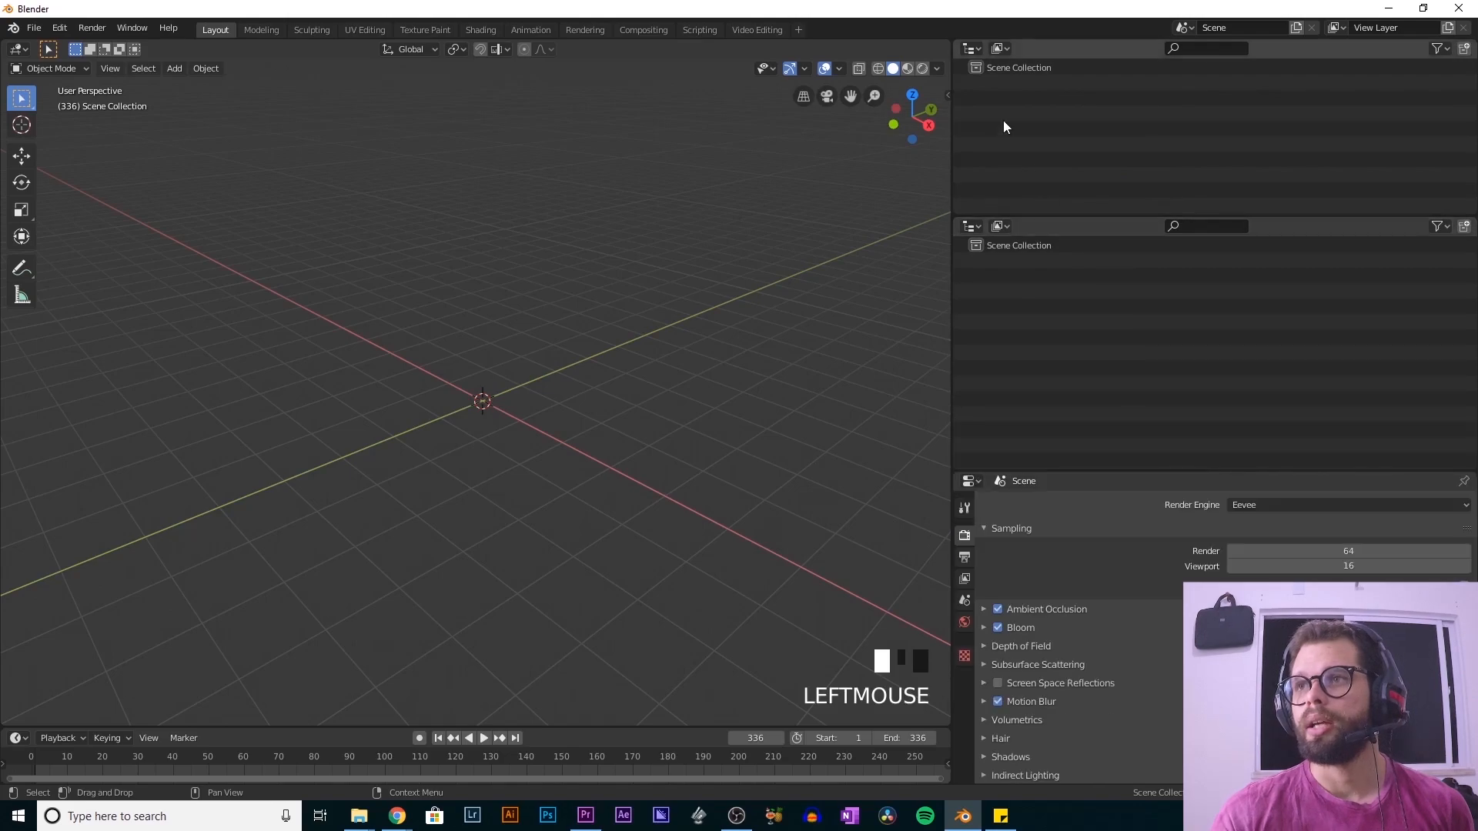
pyautogui.click(972, 48)
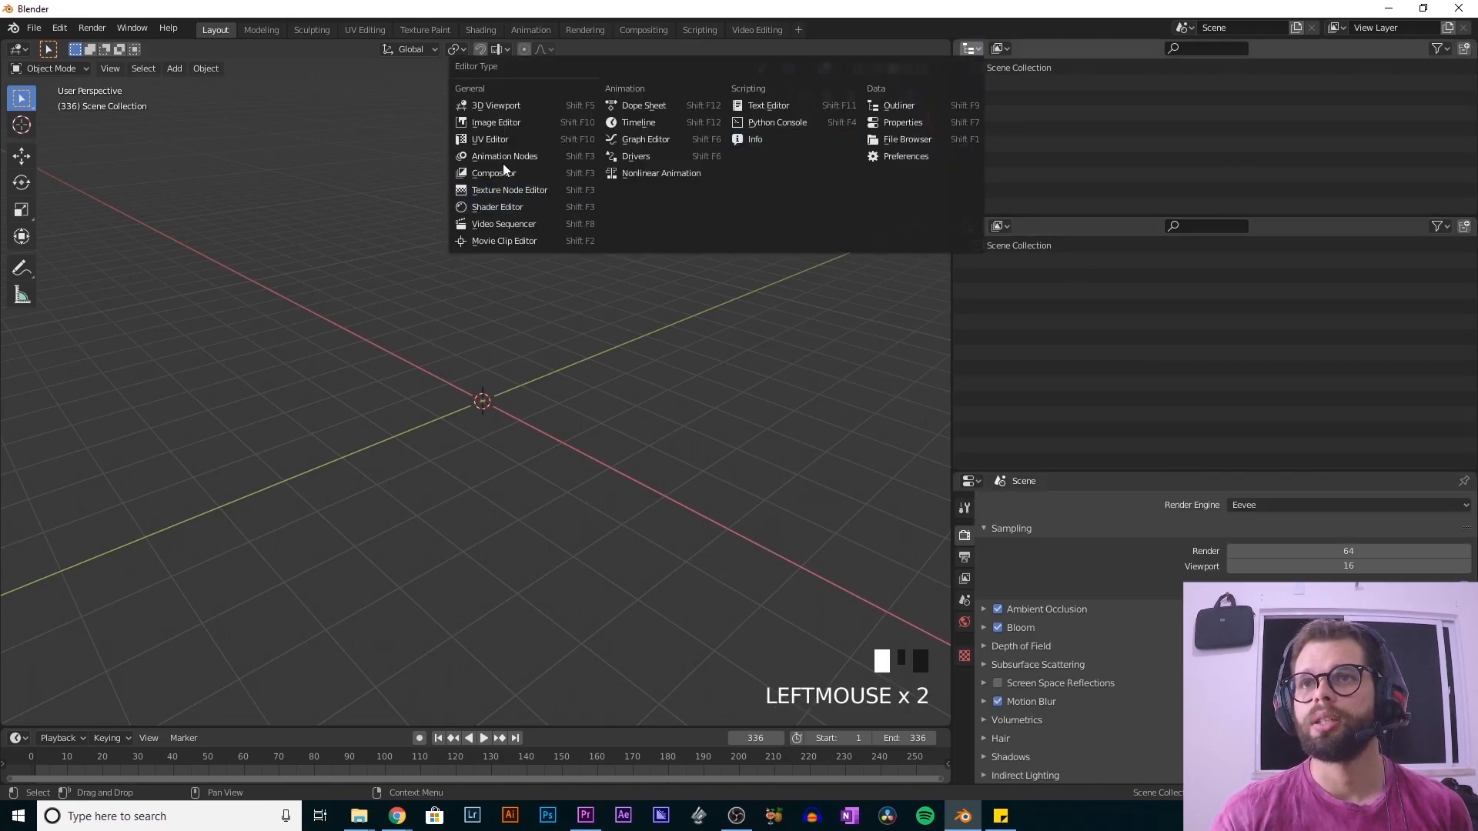
pyautogui.click(508, 122)
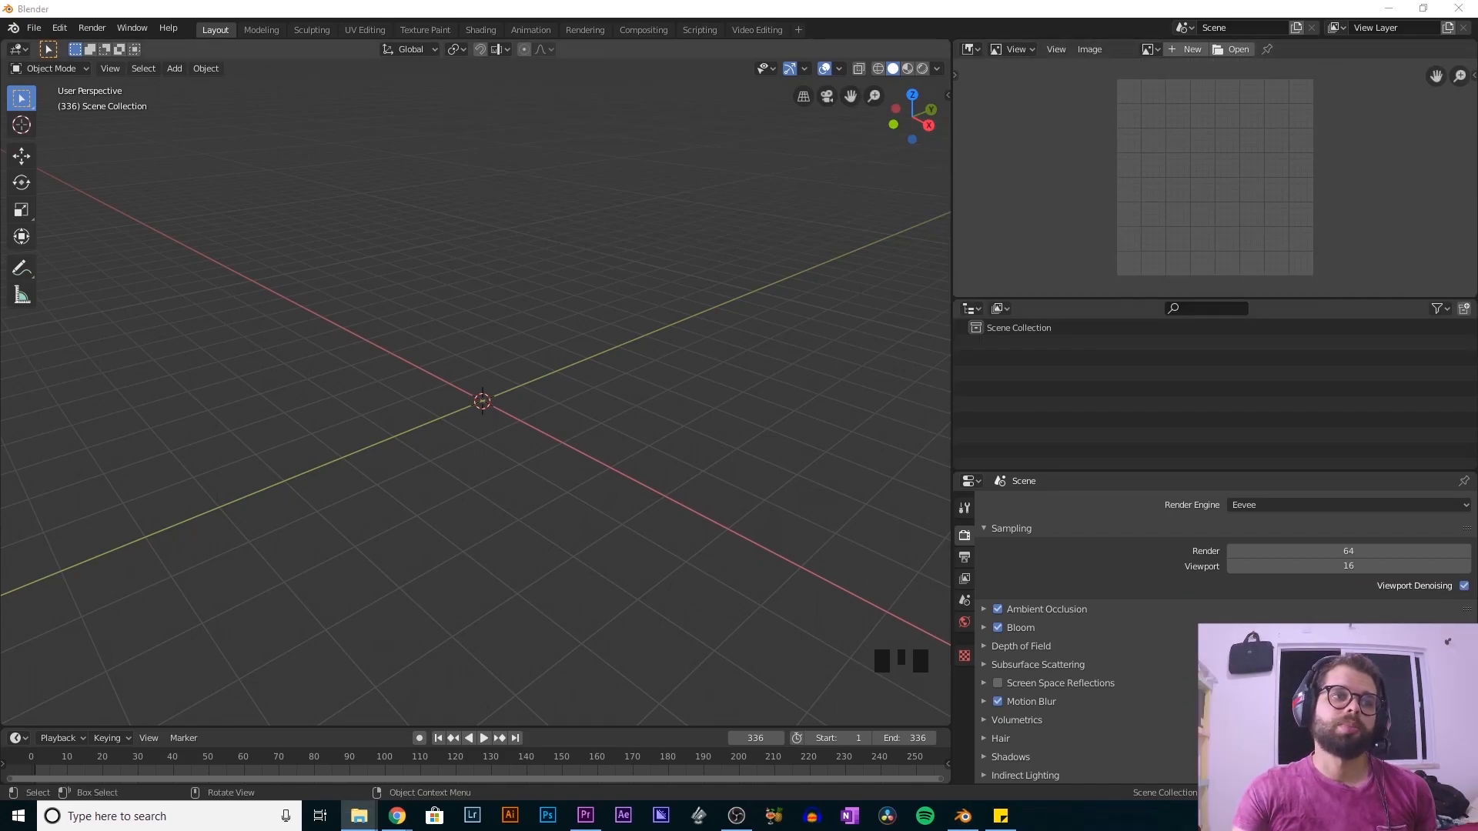
# - Load the four-view red koopa shell reference picture into the Image Editor
pyautogui.moveTo(1290, 105); pyautogui.dragTo(1227, 157)
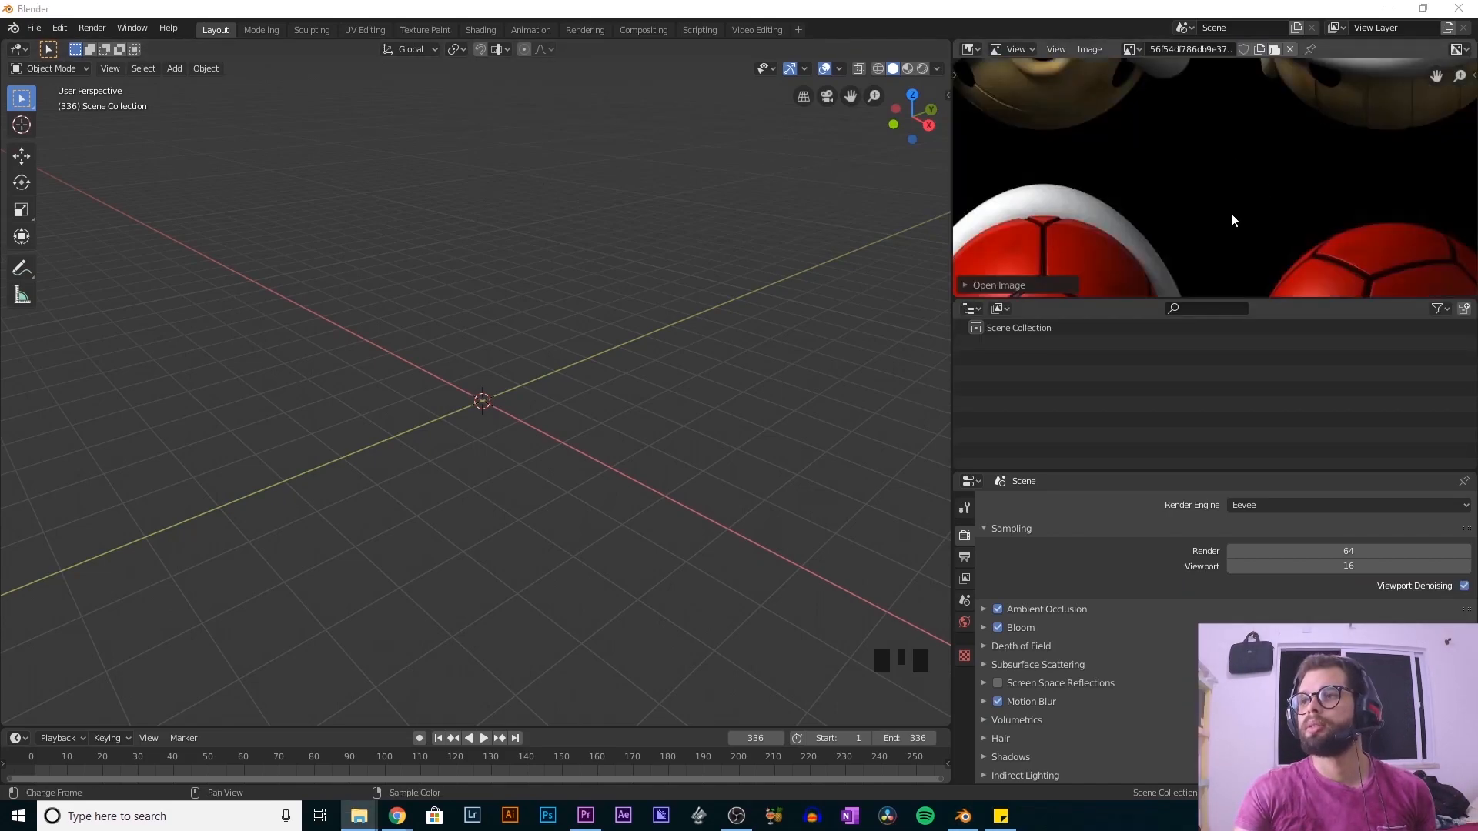
pyautogui.scroll(-5, 1197, 225)
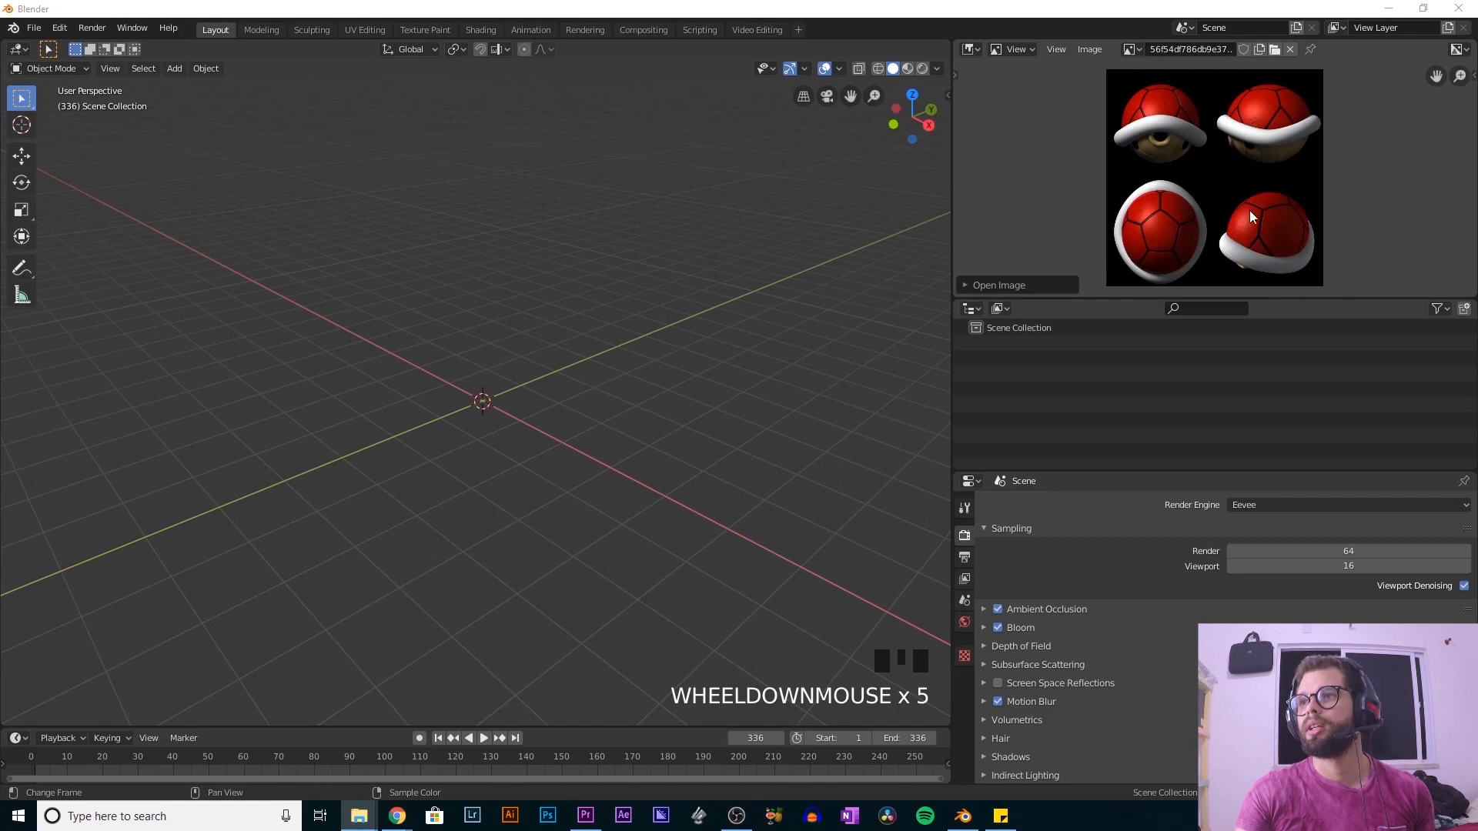
pyautogui.scroll(1, 1192, 190)
pyautogui.scroll(3, 1193, 191)
pyautogui.moveTo(1193, 191); pyautogui.dragTo(1039, 277, button='middle')
# - Close the Image Editor area, narrow the outliner and properties column, and shorten the outliner
pyautogui.moveTo(1471, 303); pyautogui.dragTo(1472, 95)
pyautogui.moveTo(951, 146); pyautogui.dragTo(1060, 164)
pyautogui.moveTo(1214, 473); pyautogui.dragTo(1214, 330)
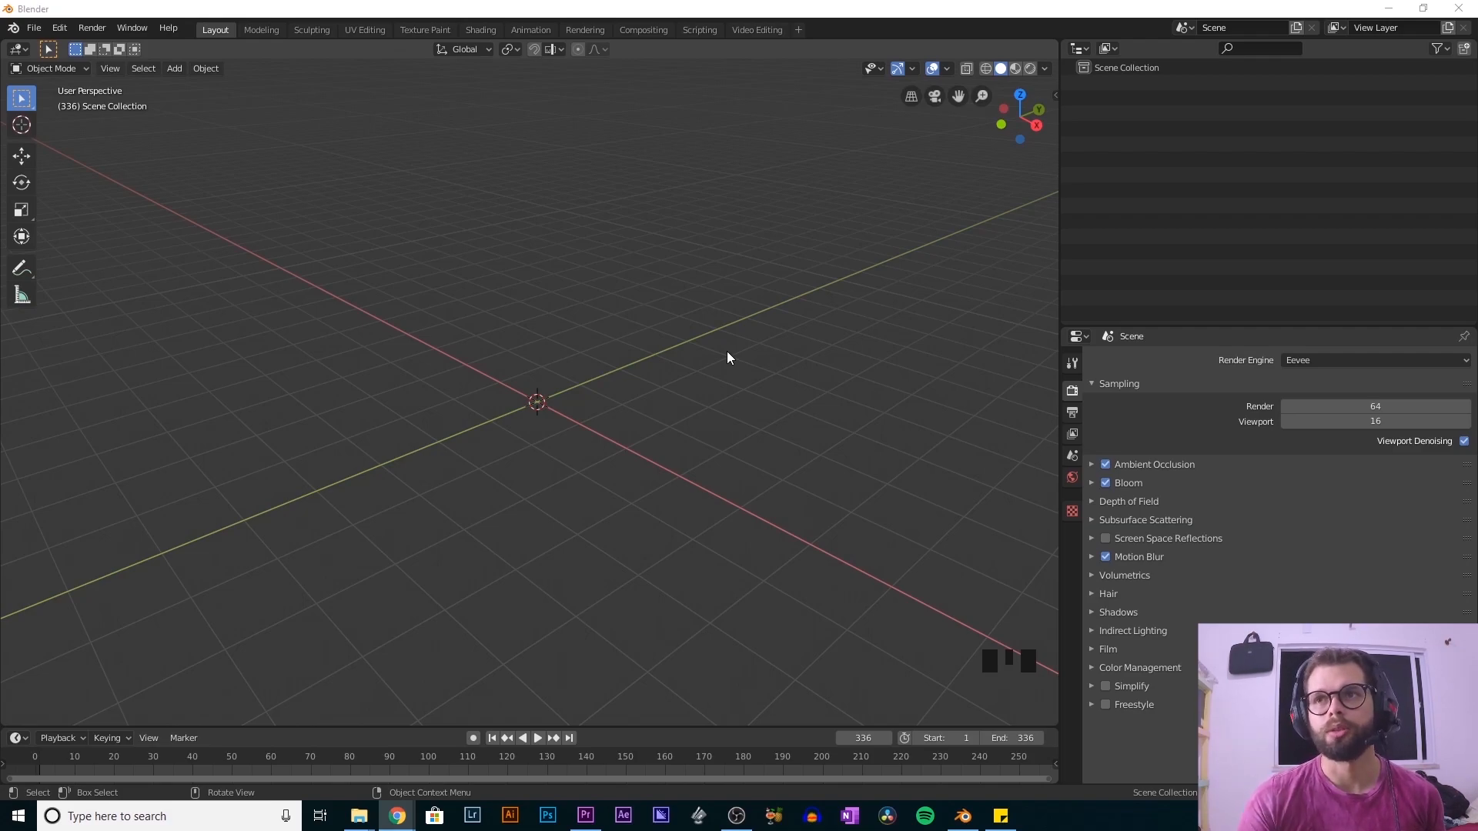
# - Add an Ico Sphere mesh at the world origin
pyautogui.moveTo(485, 377); pyautogui.dragTo(556, 352, button='middle')
pyautogui.hotkey('shift', 'a')
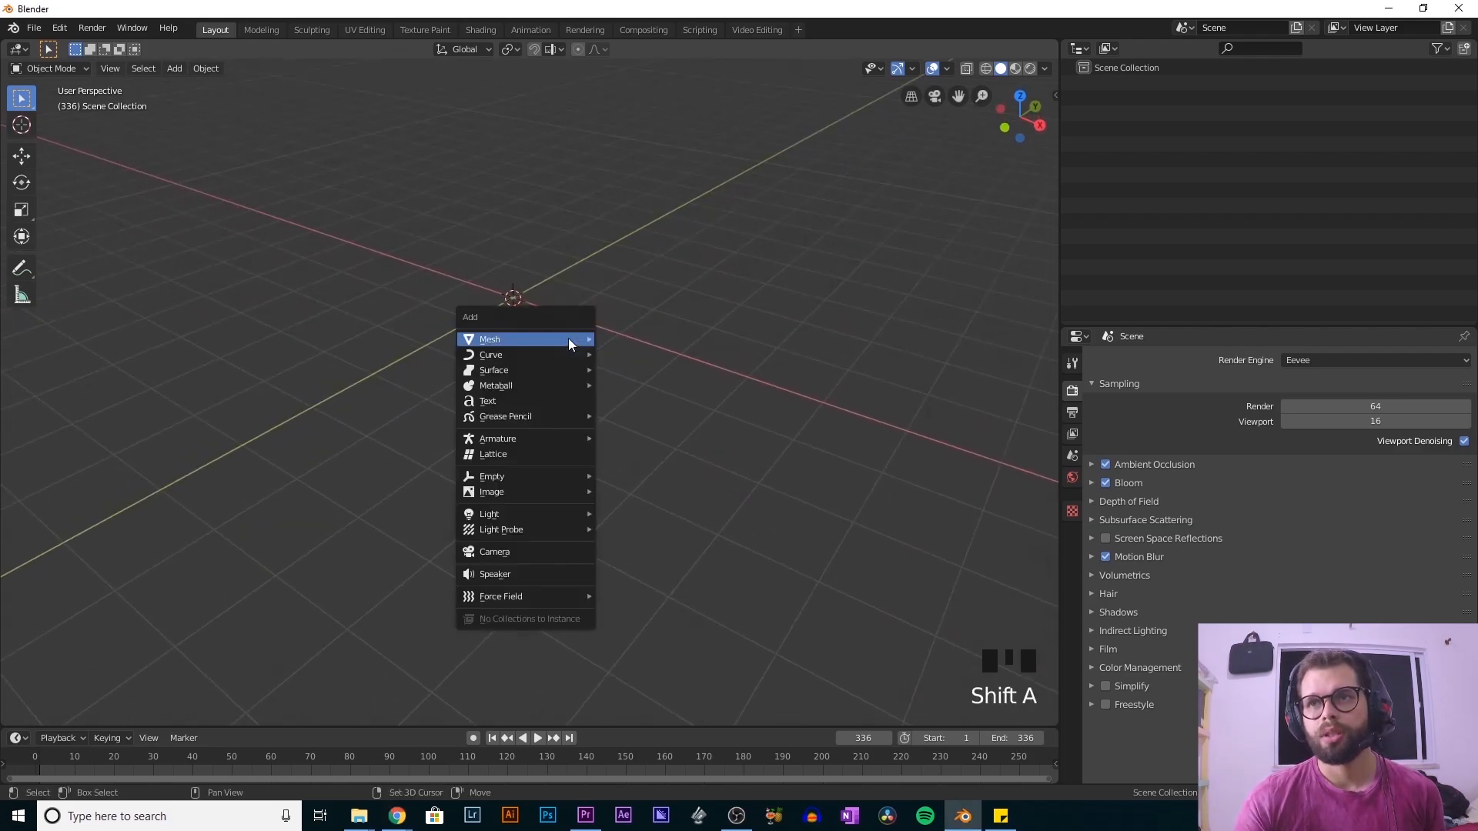
pyautogui.moveTo(568, 339)
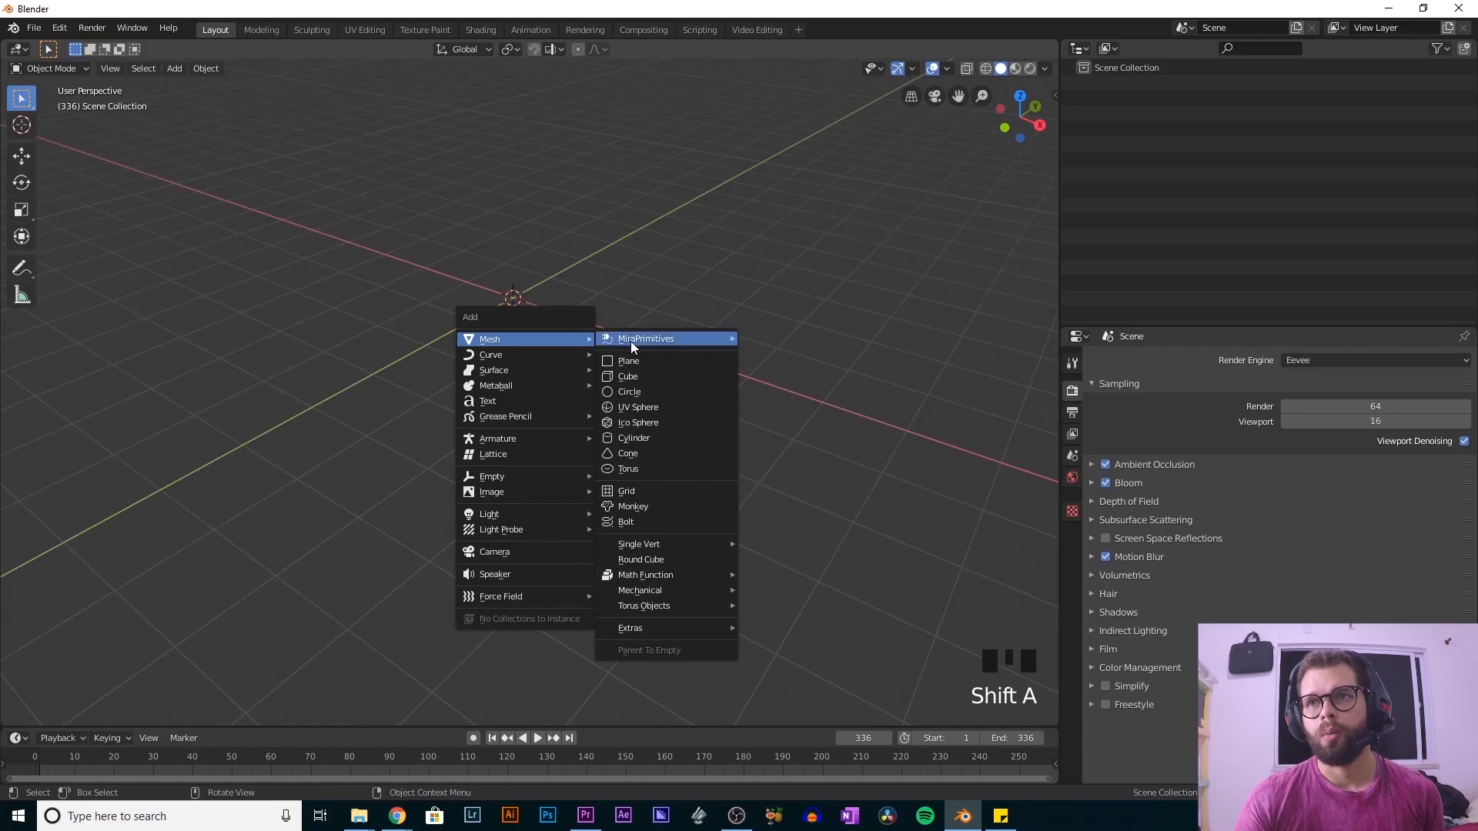
pyautogui.click(644, 422)
pyautogui.moveTo(568, 369); pyautogui.dragTo(654, 462, button='middle')
pyautogui.press('KP_Decimal')
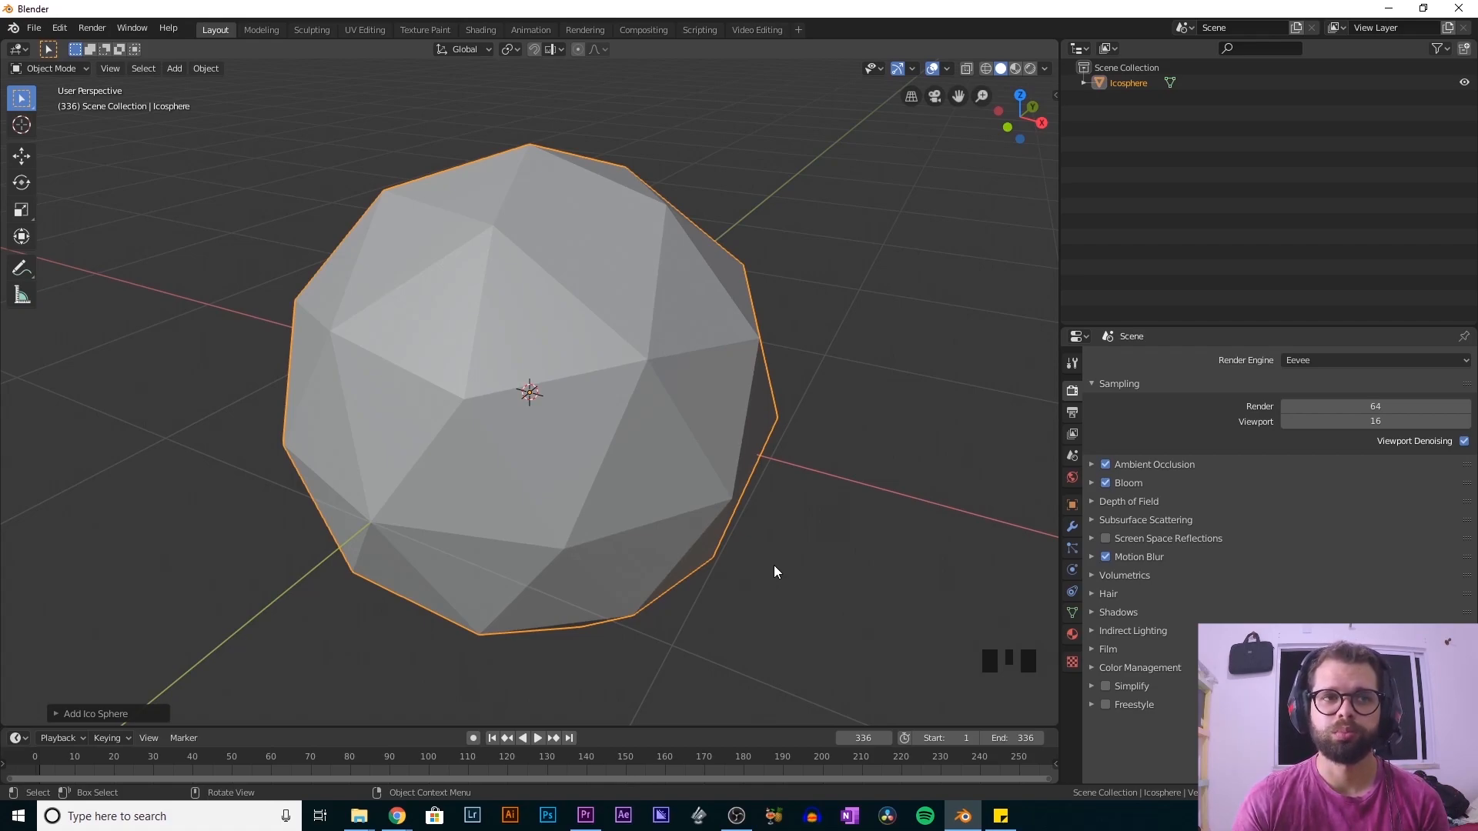
# - Delete the icosphere from the scene
pyautogui.click(955, 673)
pyautogui.keyDown('shift'); pyautogui.moveTo(954, 674); pyautogui.dragTo(885, 633, button='middle'); pyautogui.keyUp('shift')
pyautogui.click(922, 576)
pyautogui.click(922, 576)
pyautogui.click(800, 587)
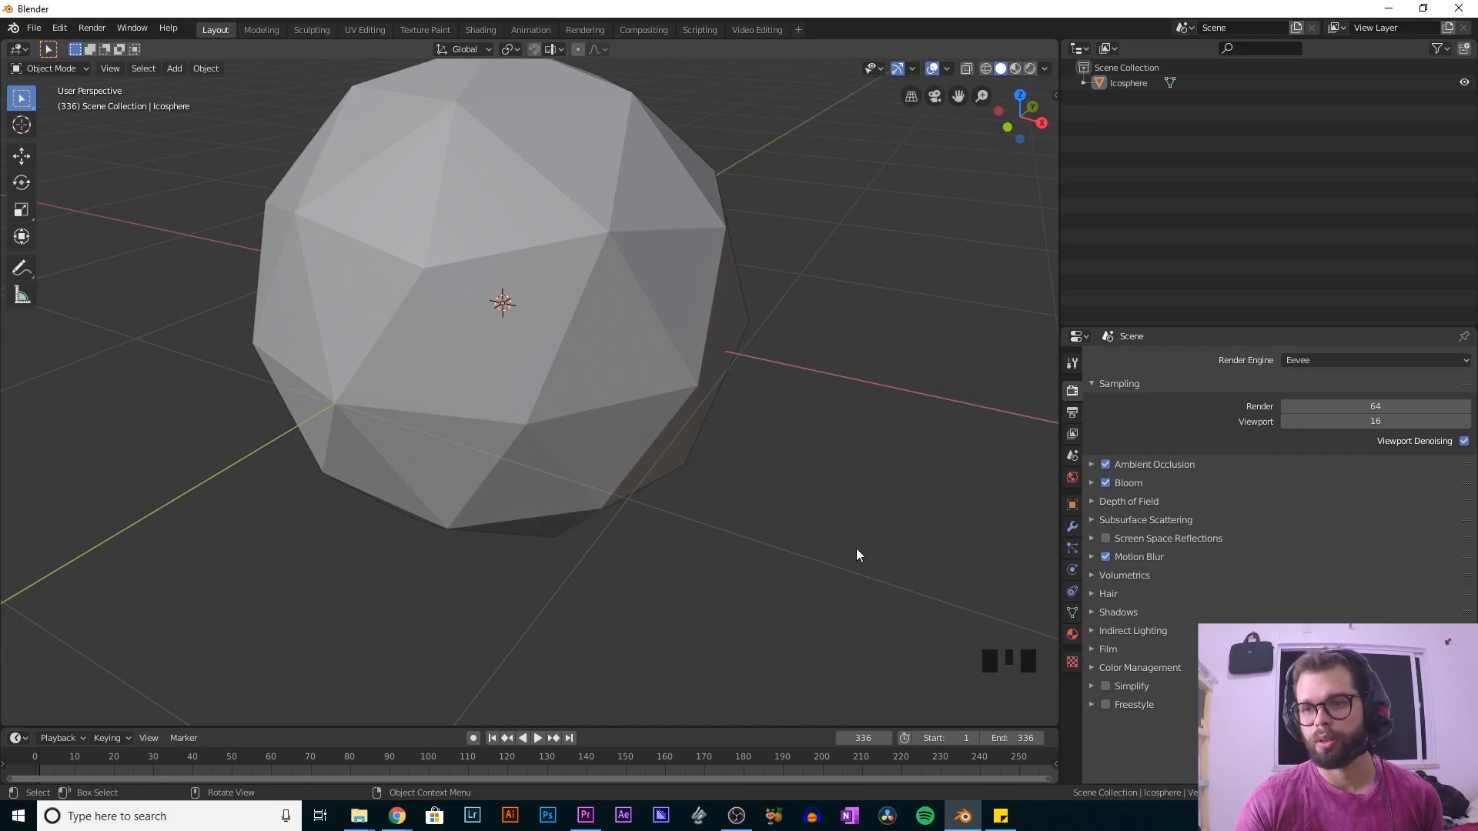
pyautogui.click(630, 386)
pyautogui.press('x')
pyautogui.click(629, 386)
pyautogui.keyDown('shift'); pyautogui.moveTo(629, 387); pyautogui.dragTo(647, 532, button='middle'); pyautogui.keyUp('shift')
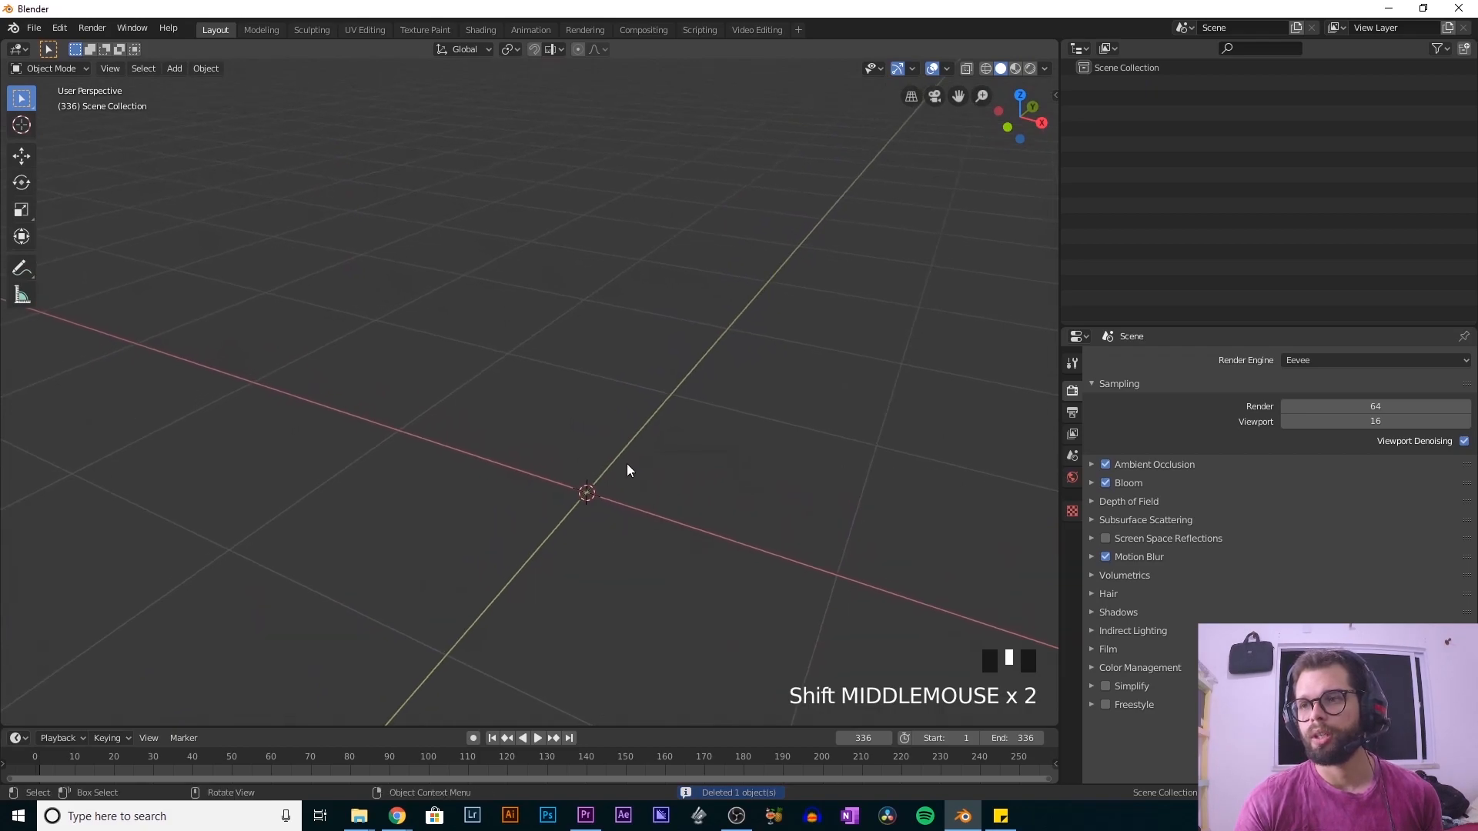
# - Add an Ico Sphere mesh to the empty scene at the origin
pyautogui.press('a')
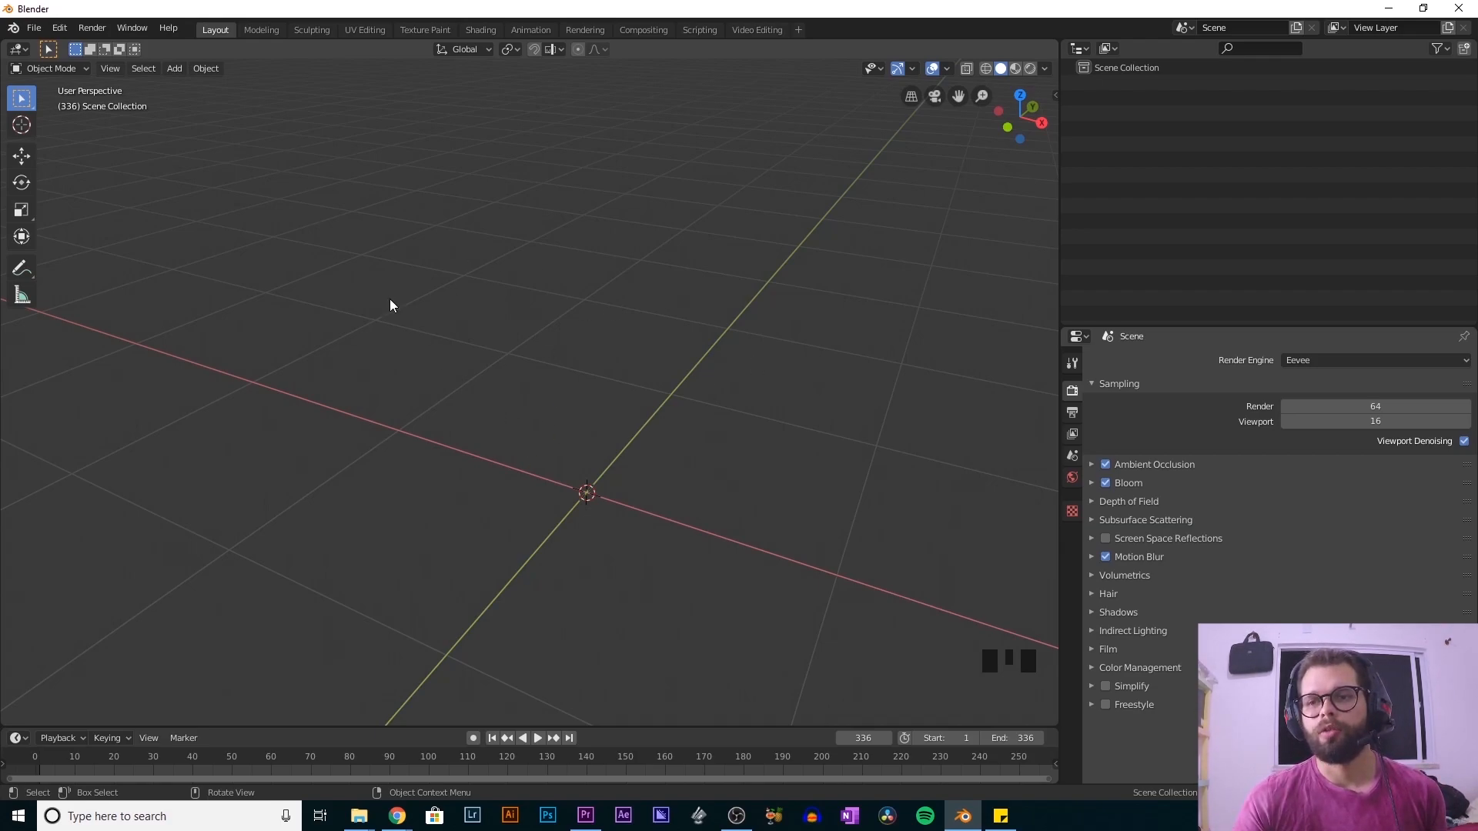
pyautogui.click(169, 68)
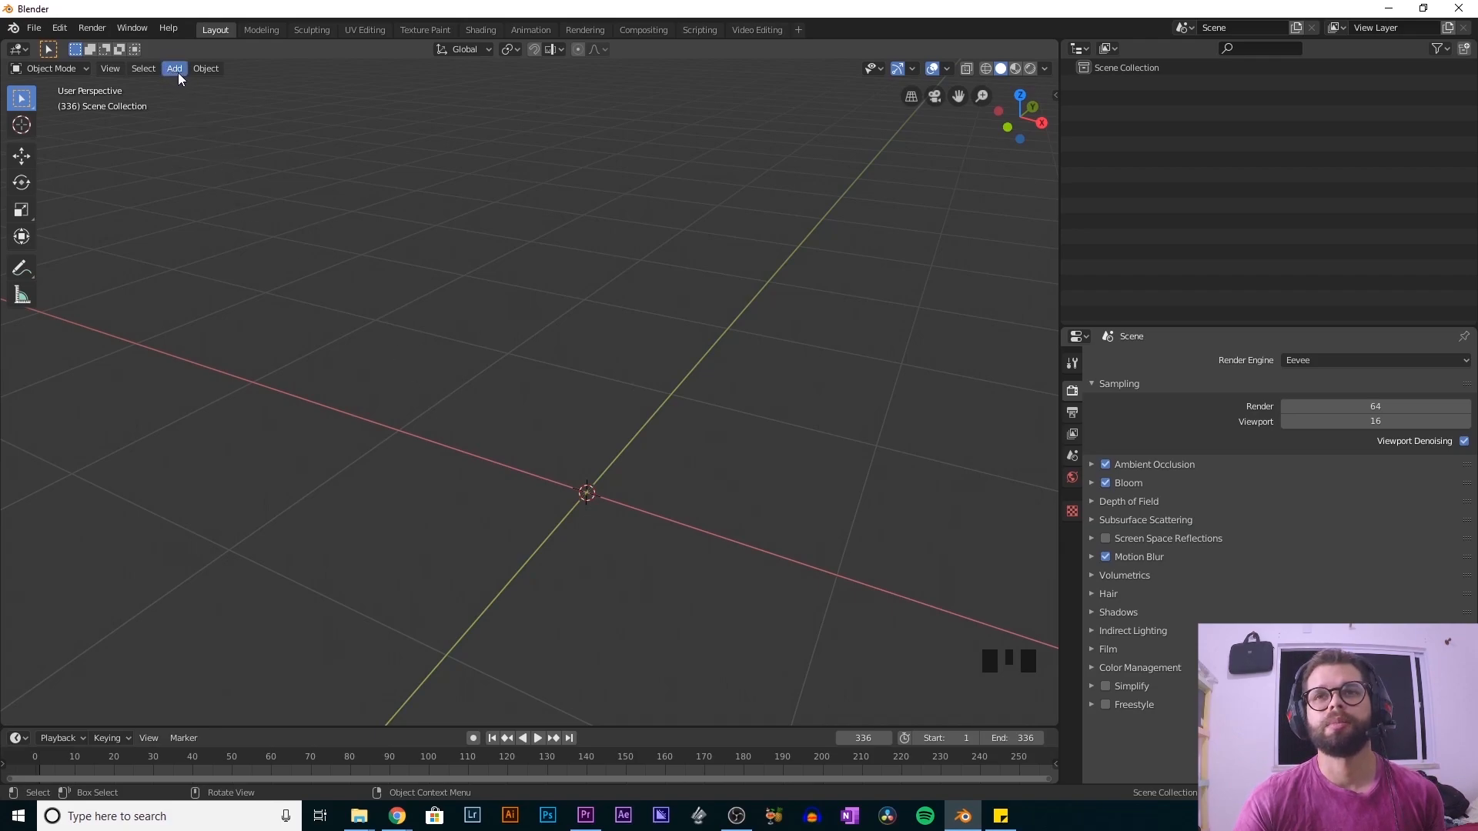
pyautogui.click(178, 72)
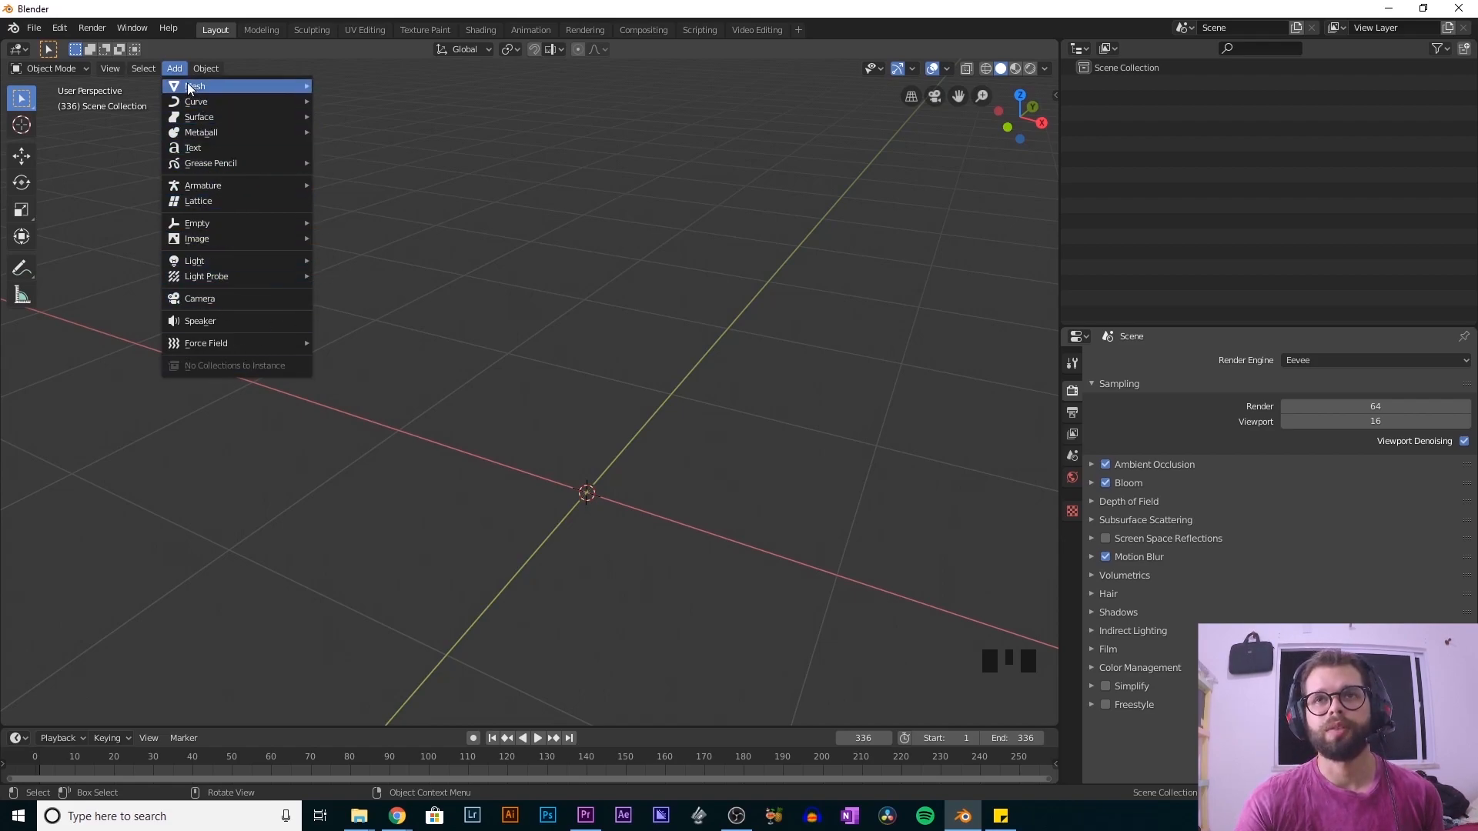
pyautogui.moveTo(197, 90)
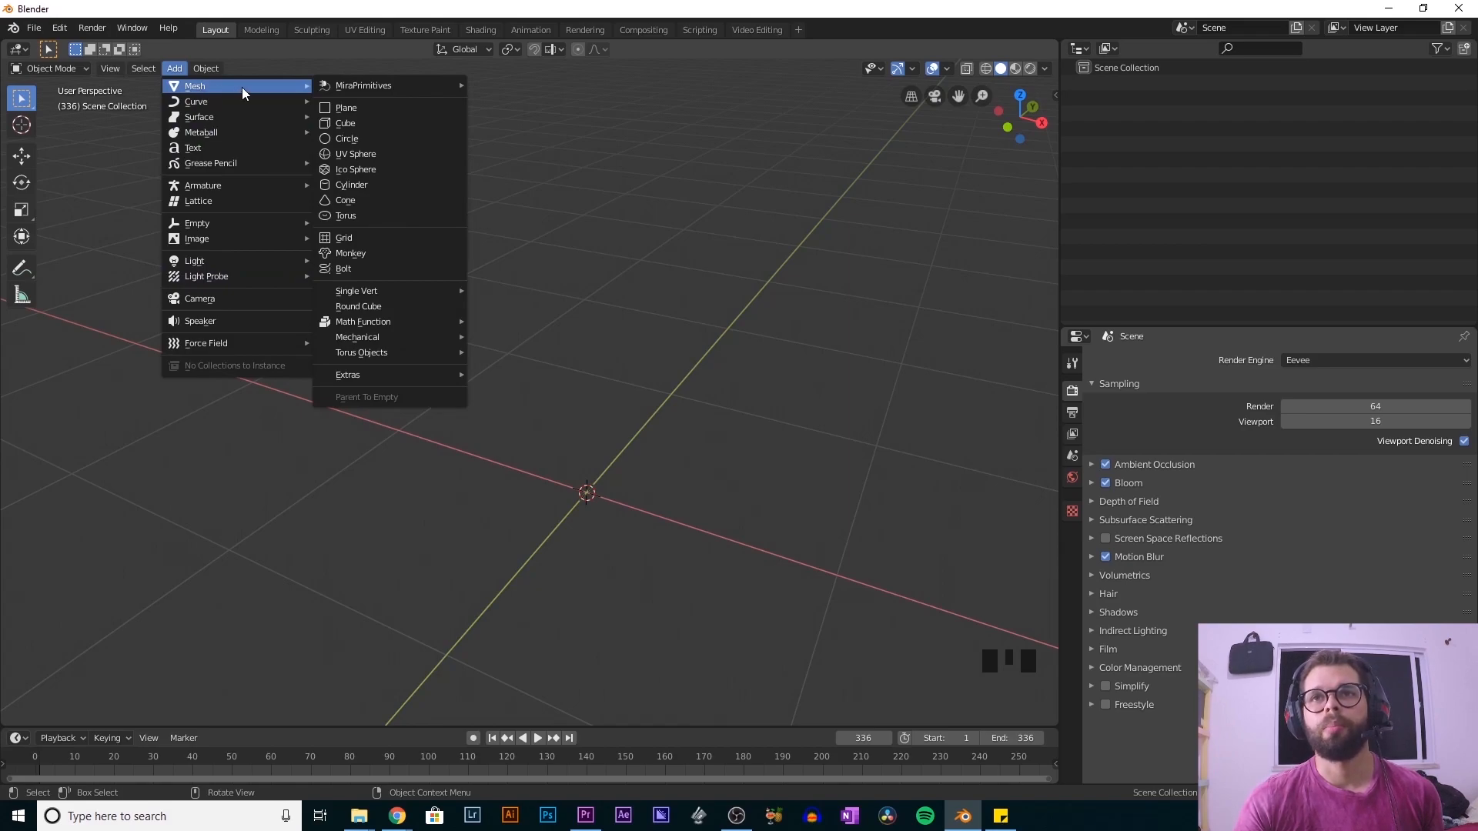
pyautogui.moveTo(392, 86)
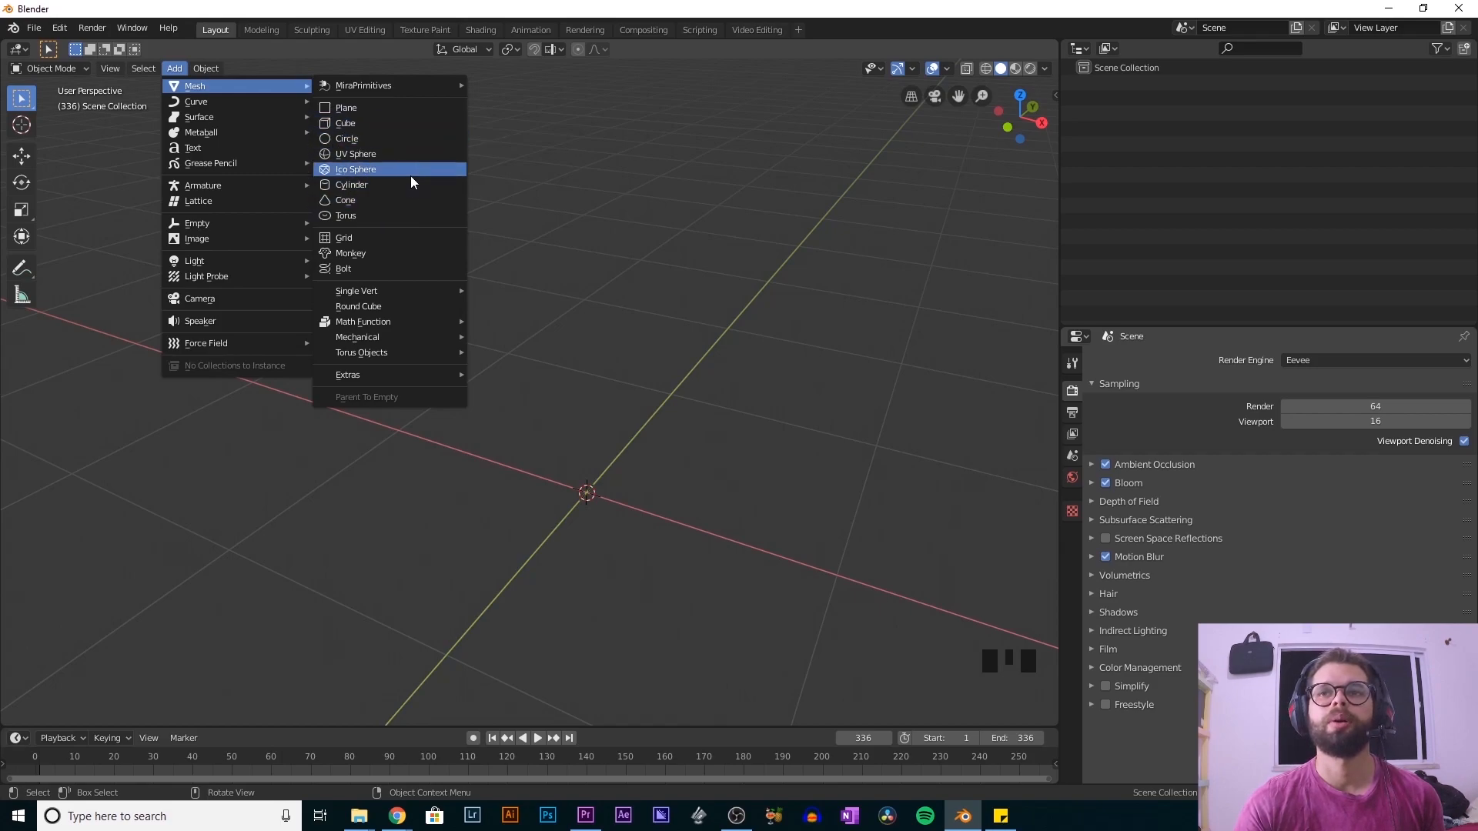
pyautogui.click(356, 171)
pyautogui.keyDown('shift'); pyautogui.moveTo(668, 445); pyautogui.dragTo(577, 338, button='middle'); pyautogui.keyUp('shift')
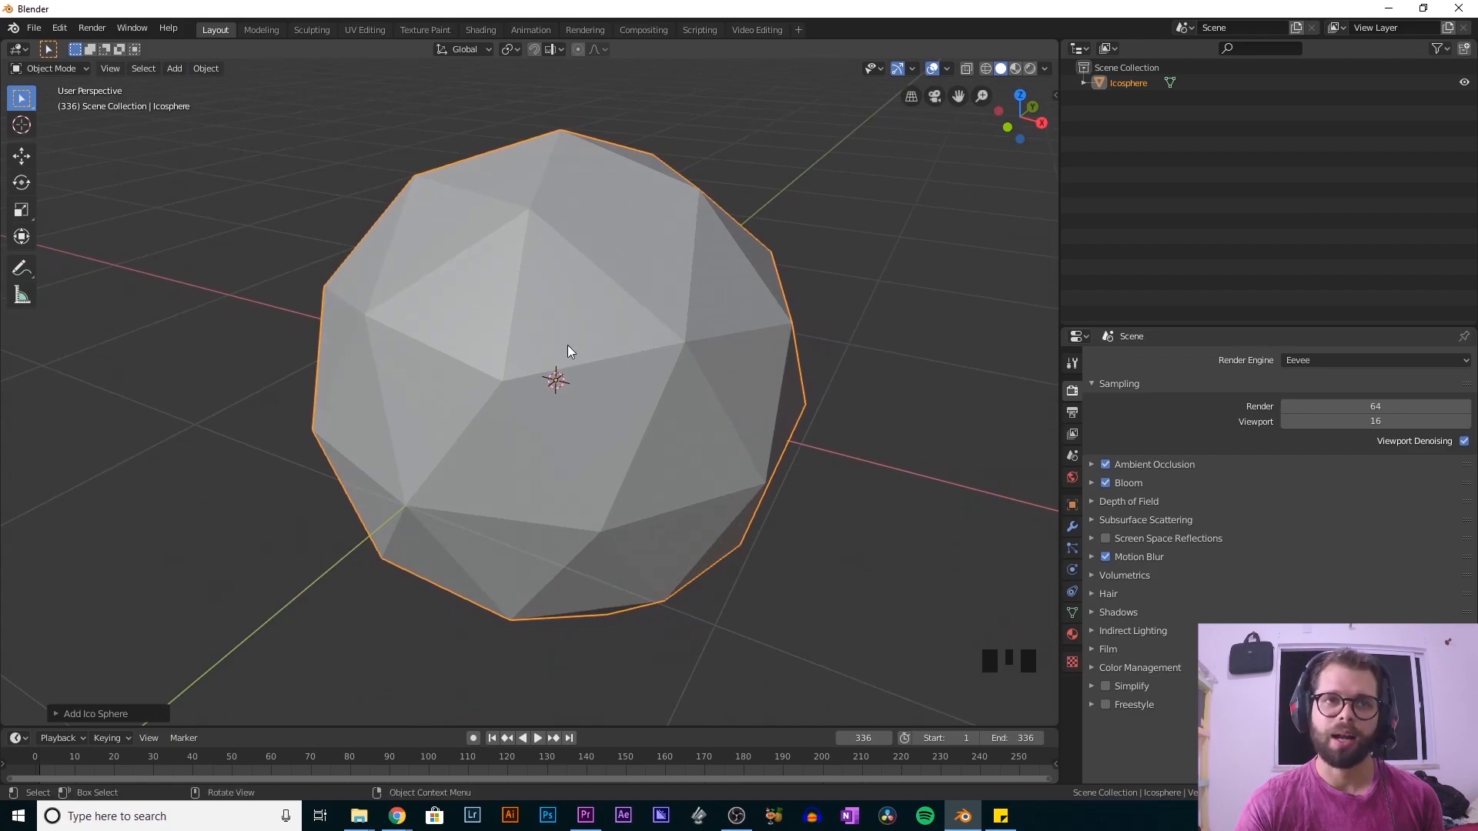
# - Compare the shell pattern in the Chrome koopa shell reference picture with the icosphere's faces in Blender from several sides
pyautogui.moveTo(641, 110); pyautogui.dragTo(630, 113)
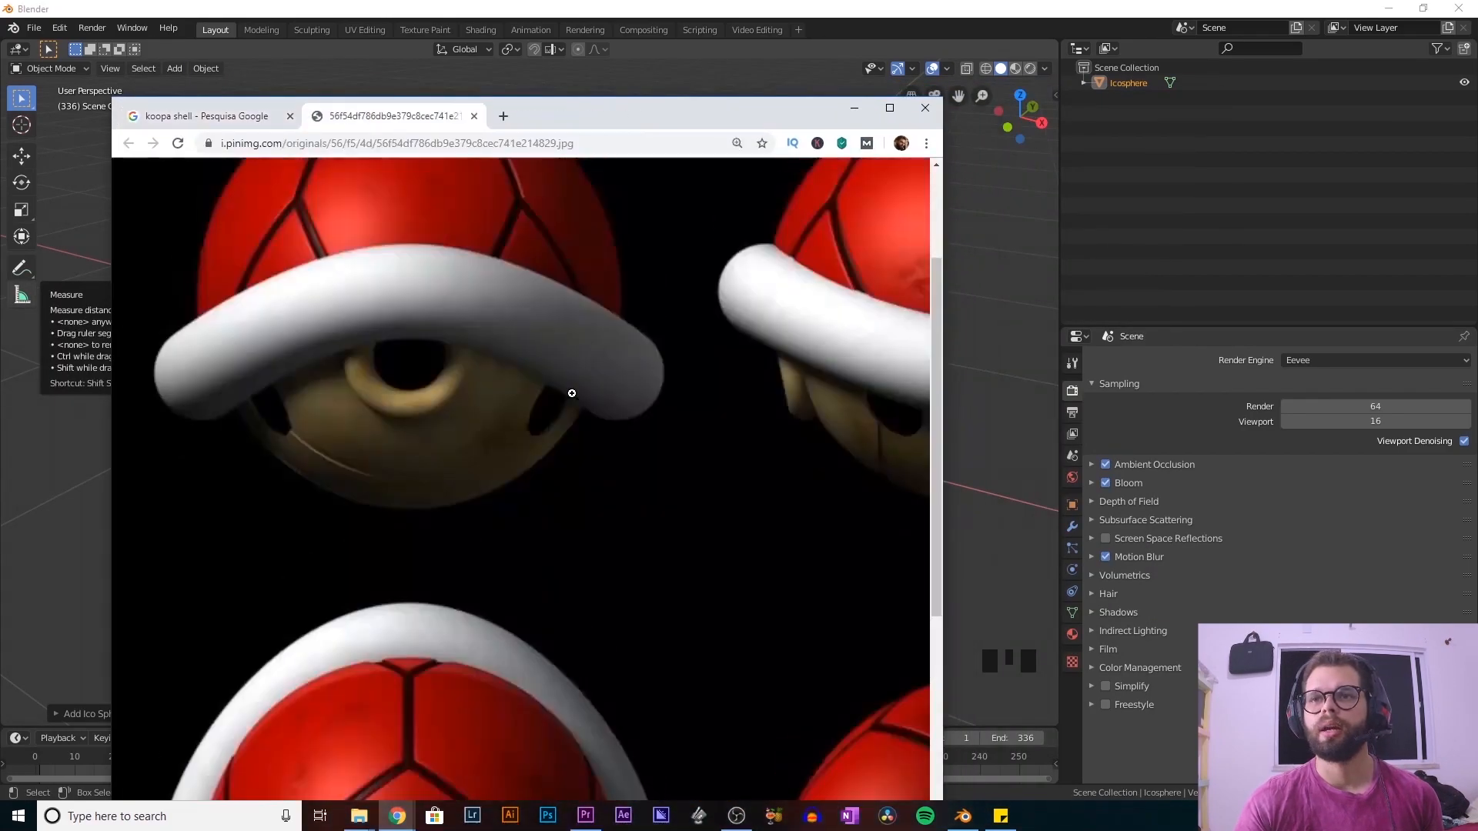
pyautogui.scroll(2, 539, 397)
pyautogui.scroll(-6, 500, 404)
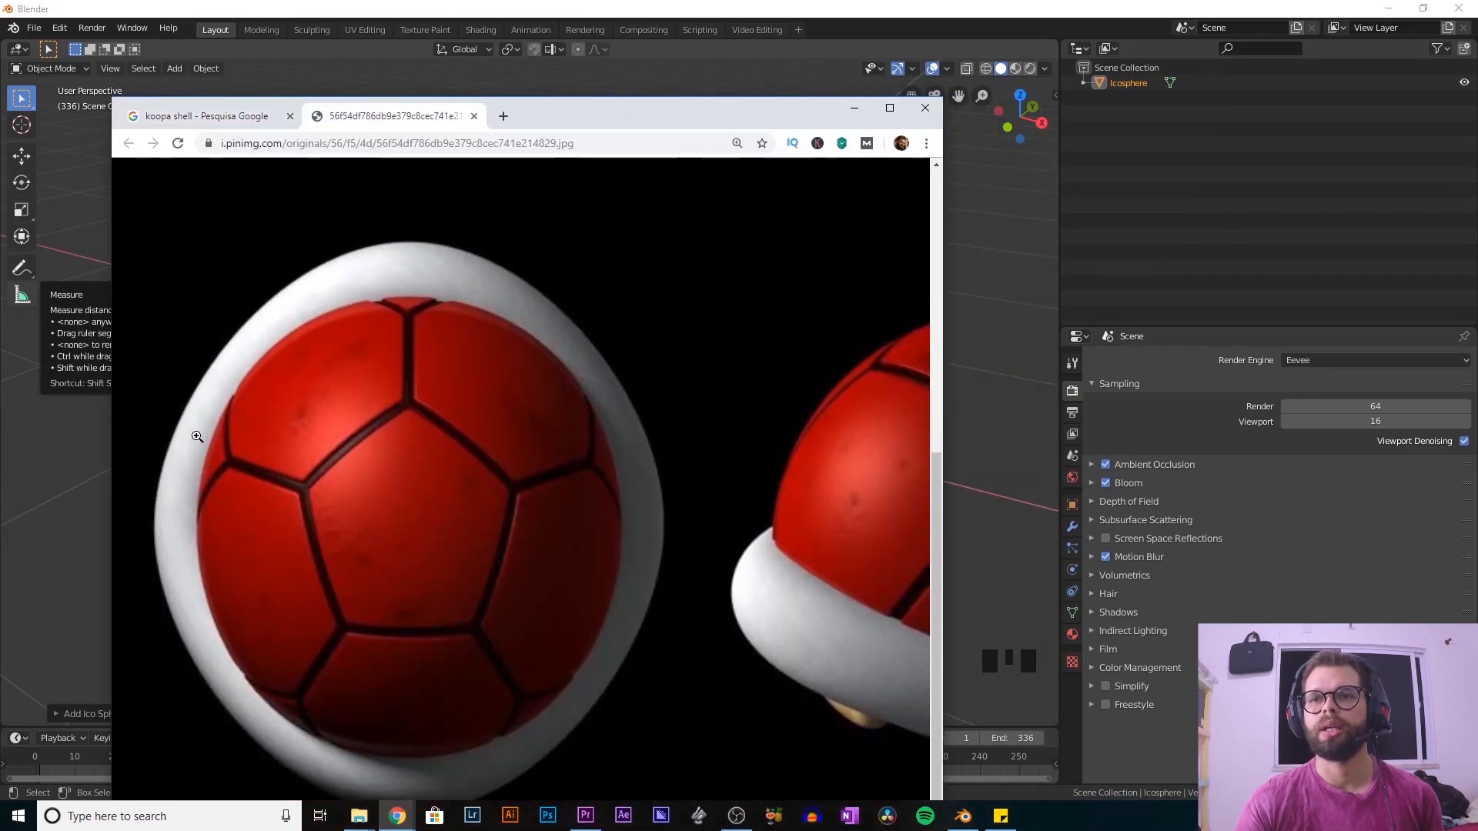
pyautogui.scroll(5, 462, 512)
pyautogui.scroll(-5, 505, 365)
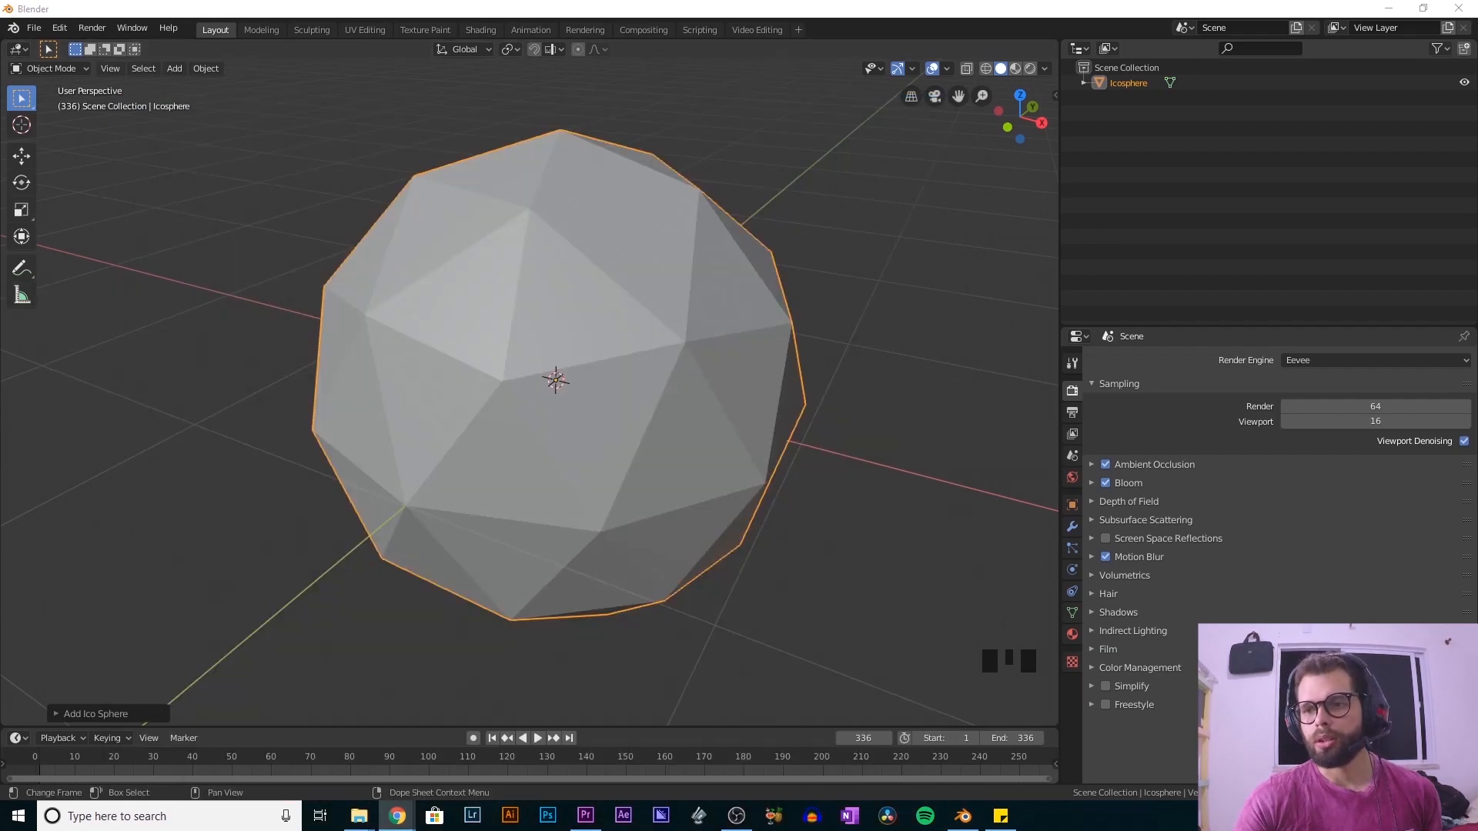
pyautogui.moveTo(413, 351); pyautogui.dragTo(547, 400, button='middle')
pyautogui.moveTo(729, 455); pyautogui.dragTo(622, 518, button='middle')
pyautogui.moveTo(676, 462); pyautogui.dragTo(588, 458, button='middle')
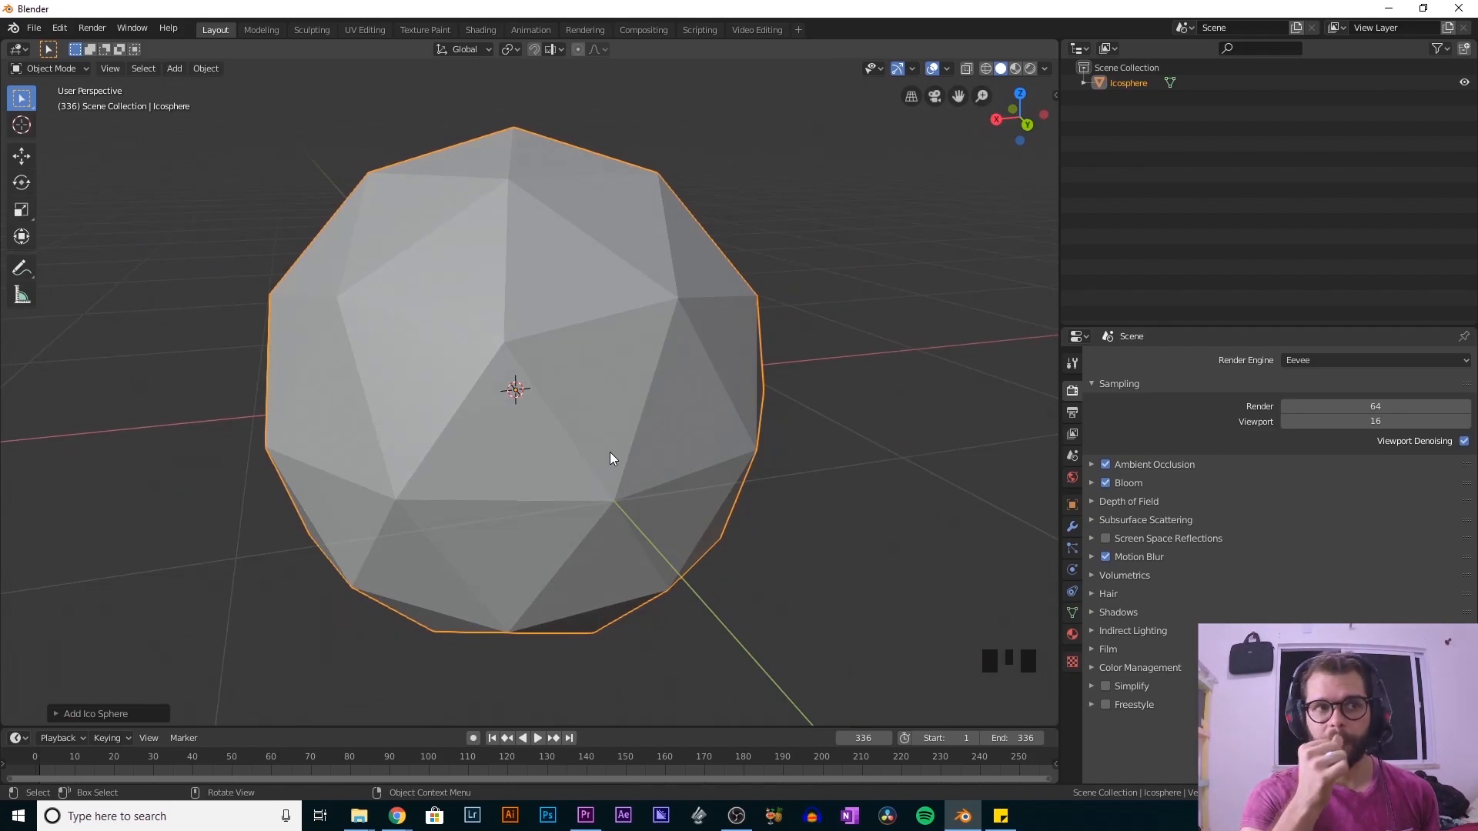
pyautogui.moveTo(610, 456); pyautogui.dragTo(533, 499, button='middle')
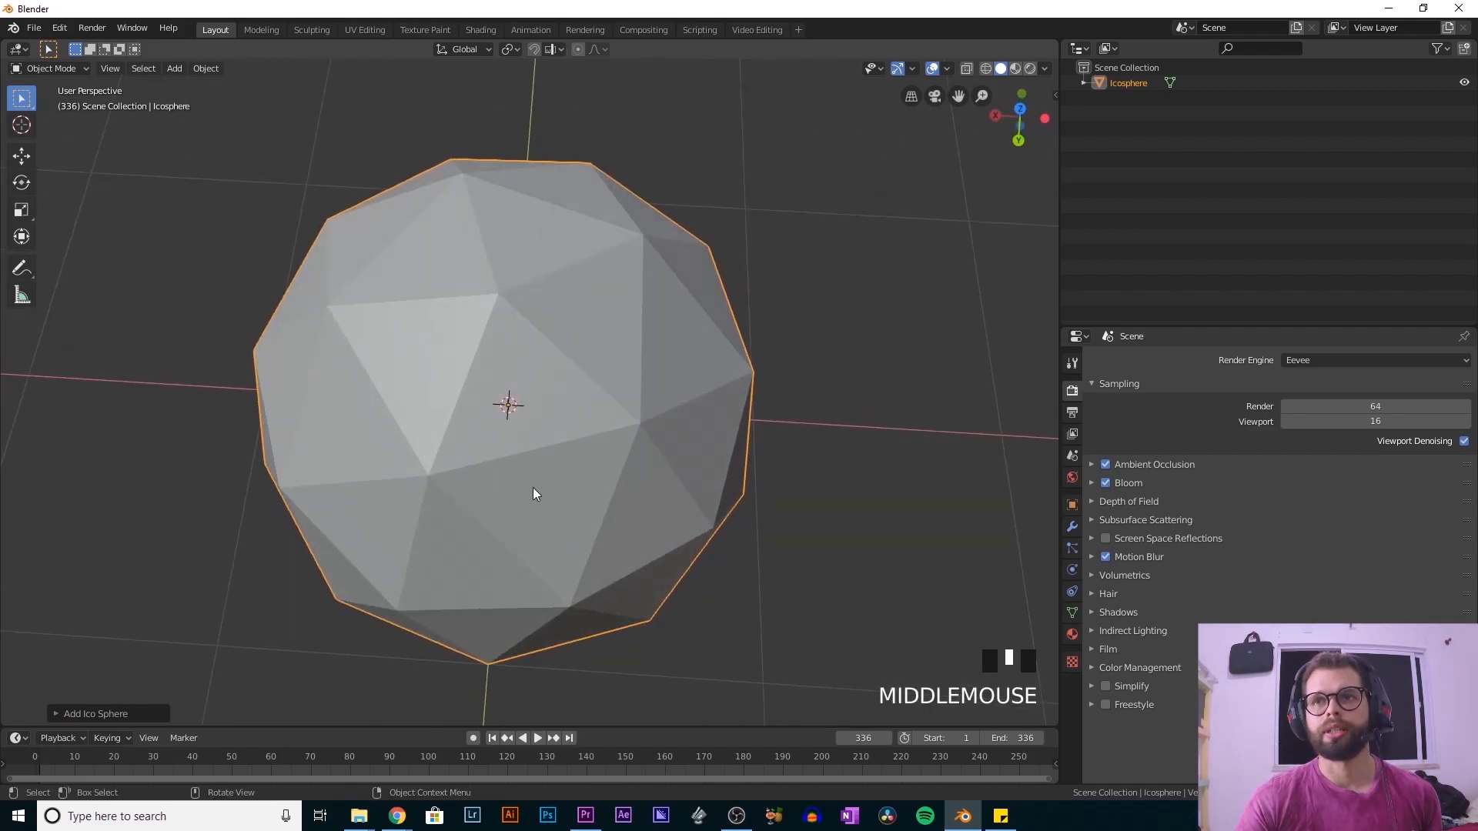
pyautogui.moveTo(622, 519); pyautogui.dragTo(531, 482, button='middle')
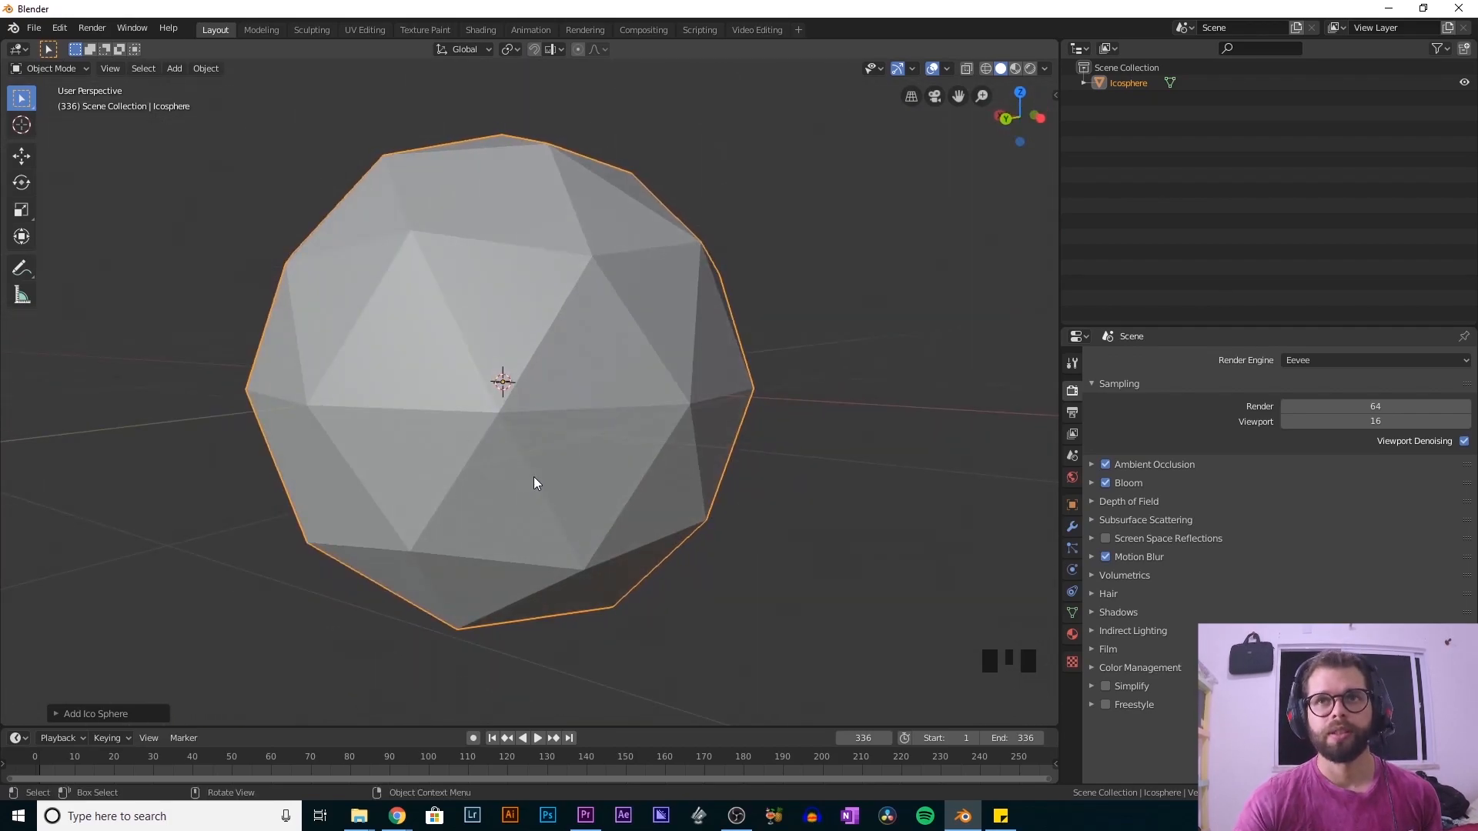
pyautogui.moveTo(535, 483); pyautogui.dragTo(548, 470, button='middle')
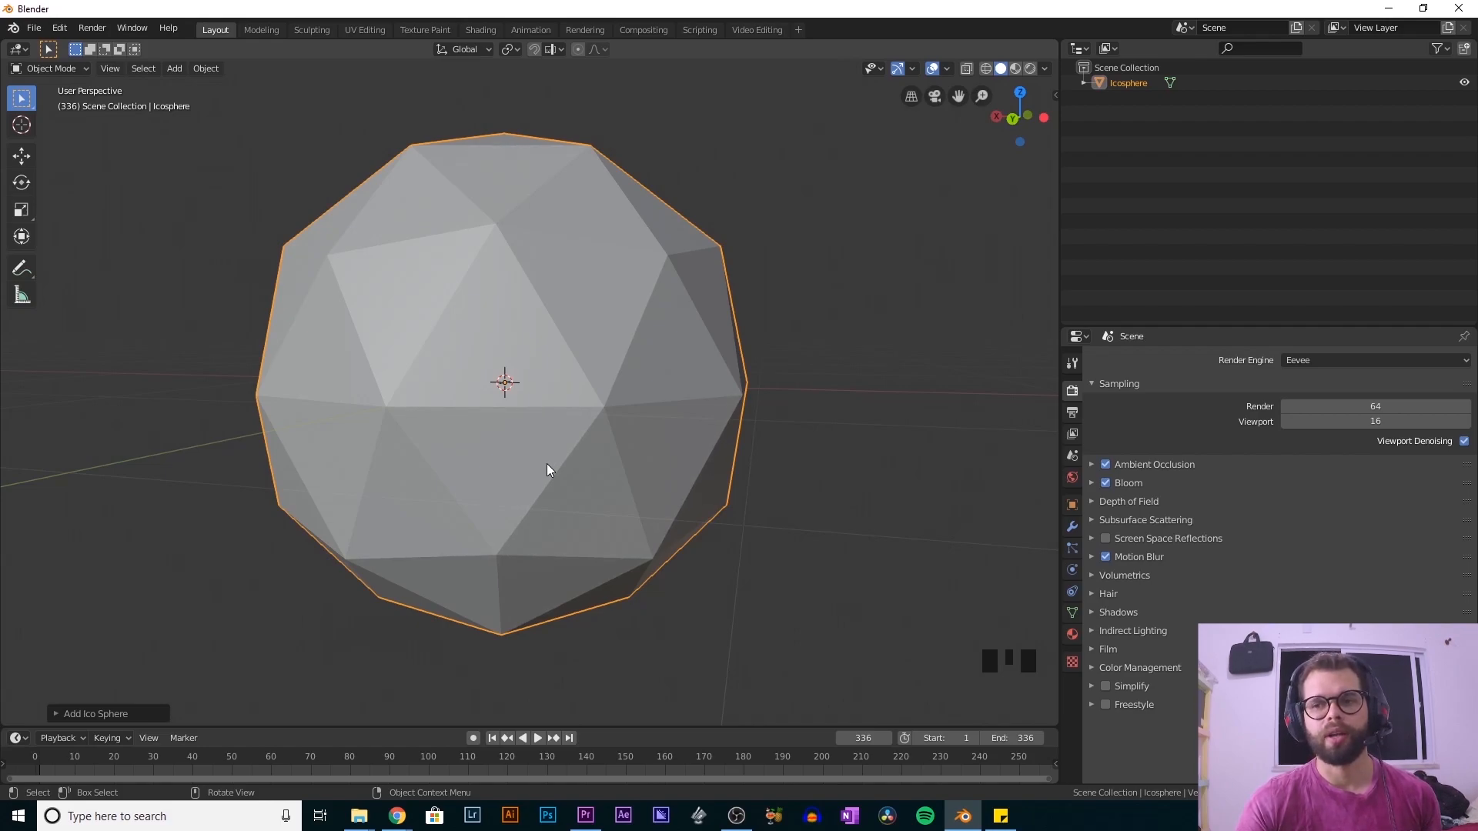
# - Set the new icosphere's subdivisions to 1
pyautogui.click(60, 713)
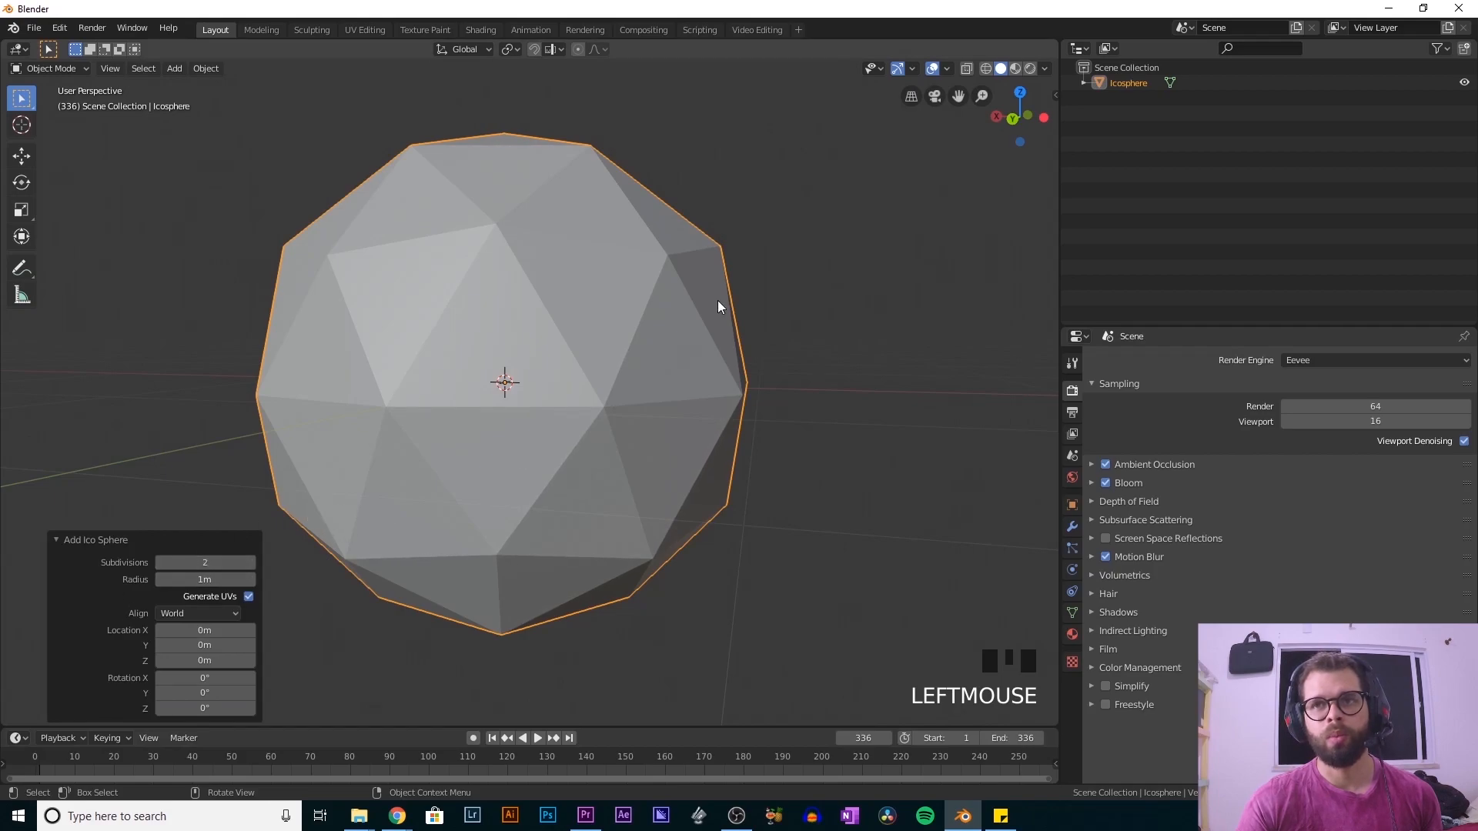
pyautogui.click(57, 539)
pyautogui.moveTo(603, 336); pyautogui.dragTo(584, 377, button='middle')
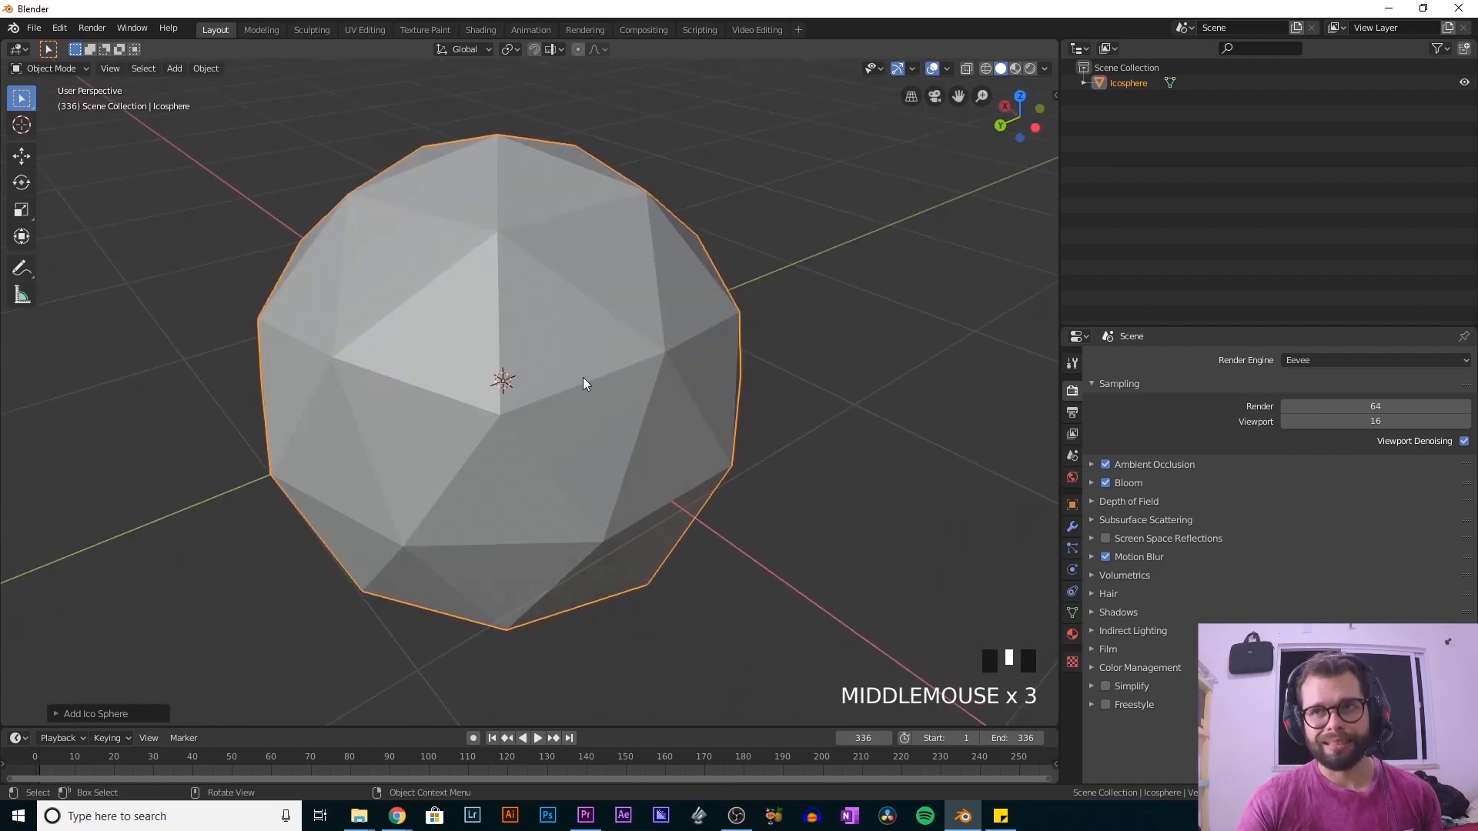
pyautogui.click(56, 714)
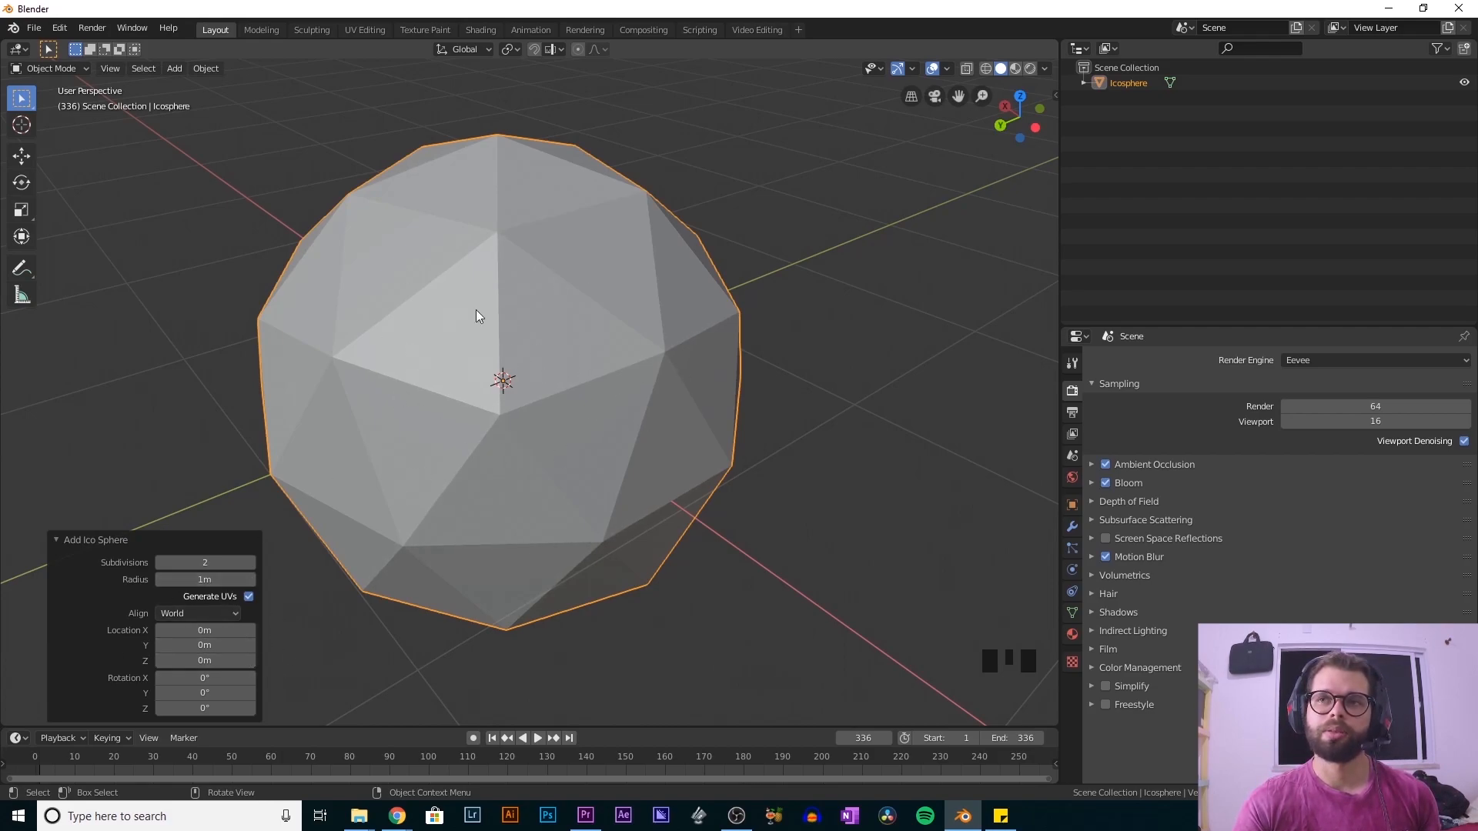
pyautogui.click(161, 562)
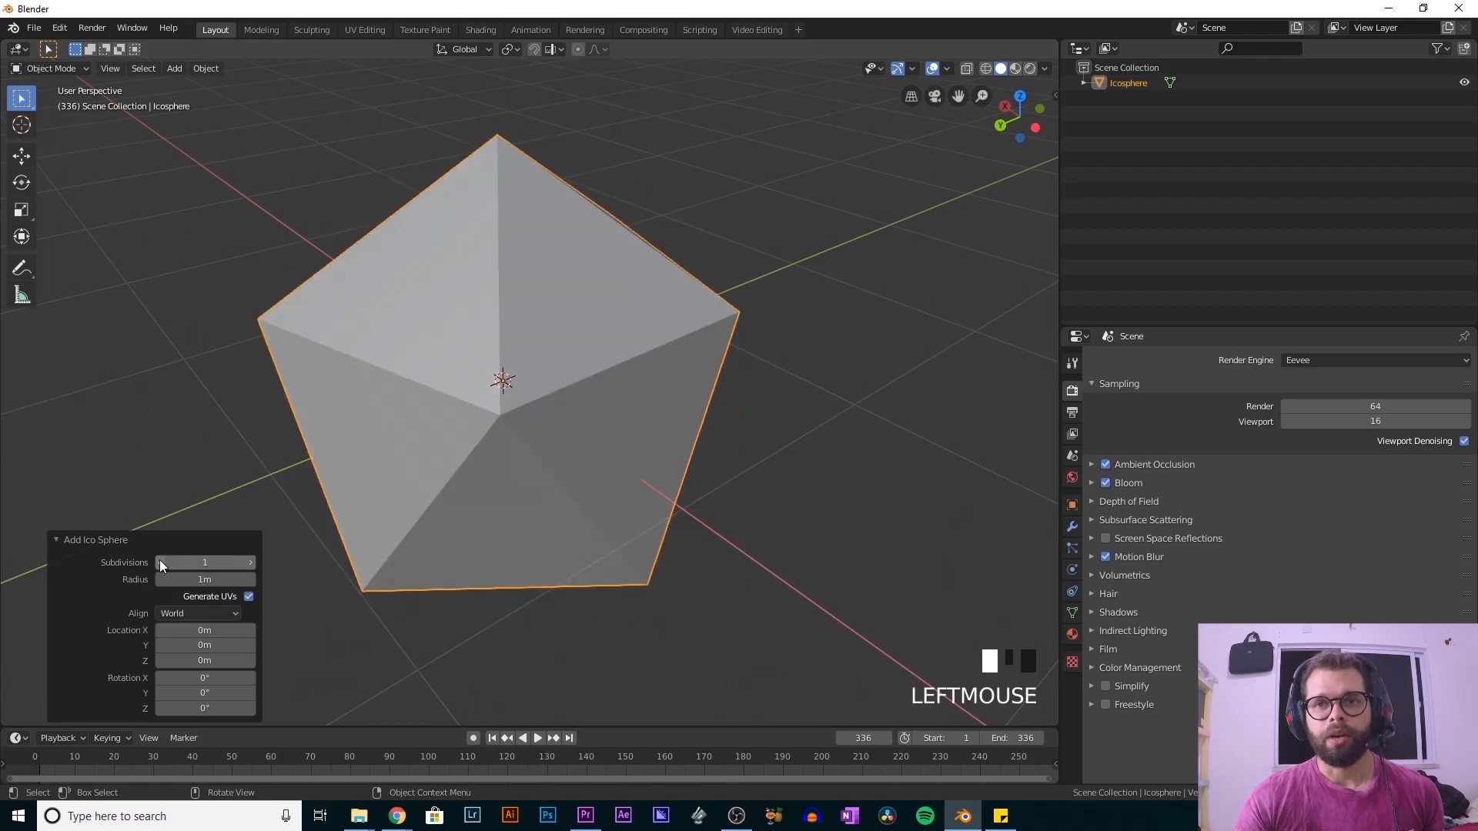
pyautogui.moveTo(539, 539); pyautogui.dragTo(500, 514, button='middle')
pyautogui.moveTo(583, 485); pyautogui.dragTo(845, 484, button='middle')
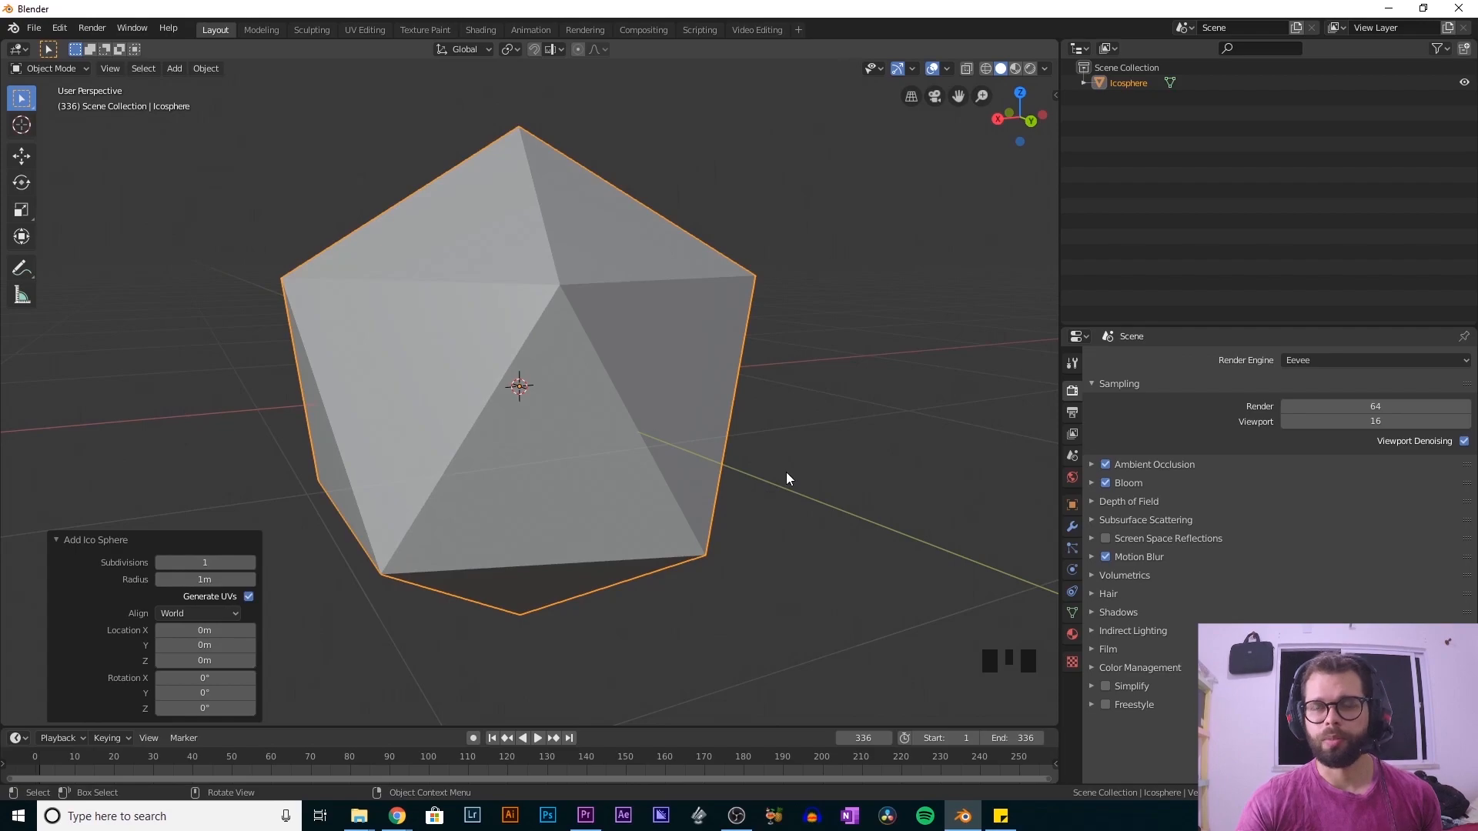
# - Examine the one-subdivision icosphere's triangular faces from several sides and distances
pyautogui.moveTo(787, 477); pyautogui.dragTo(113, 519, button='middle')
pyautogui.click(140, 470)
pyautogui.moveTo(524, 414); pyautogui.dragTo(593, 399, button='middle')
pyautogui.click(594, 400)
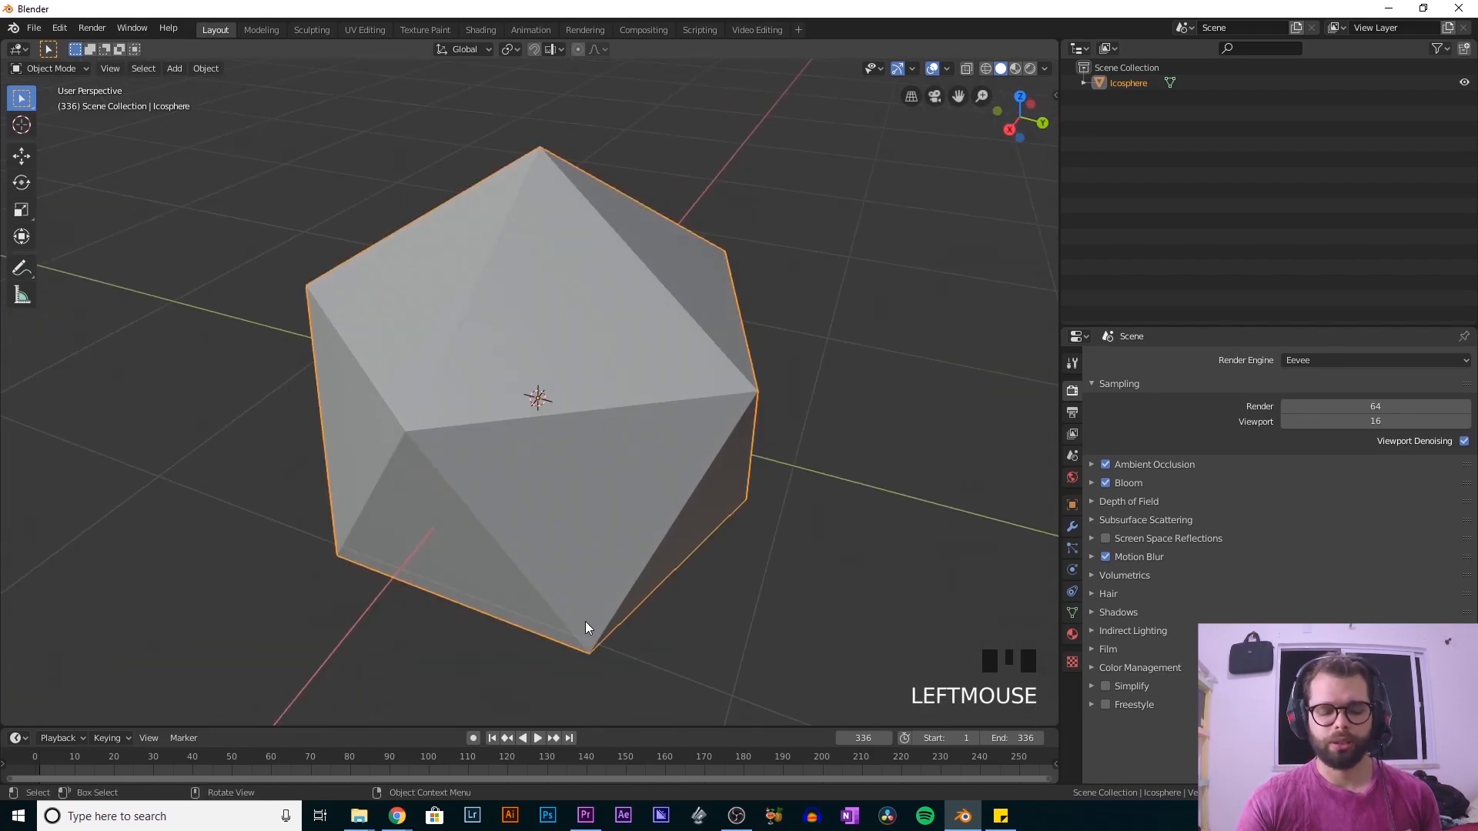
pyautogui.moveTo(571, 457); pyautogui.dragTo(475, 442, button='middle')
pyautogui.moveTo(529, 352); pyautogui.dragTo(662, 386, button='middle')
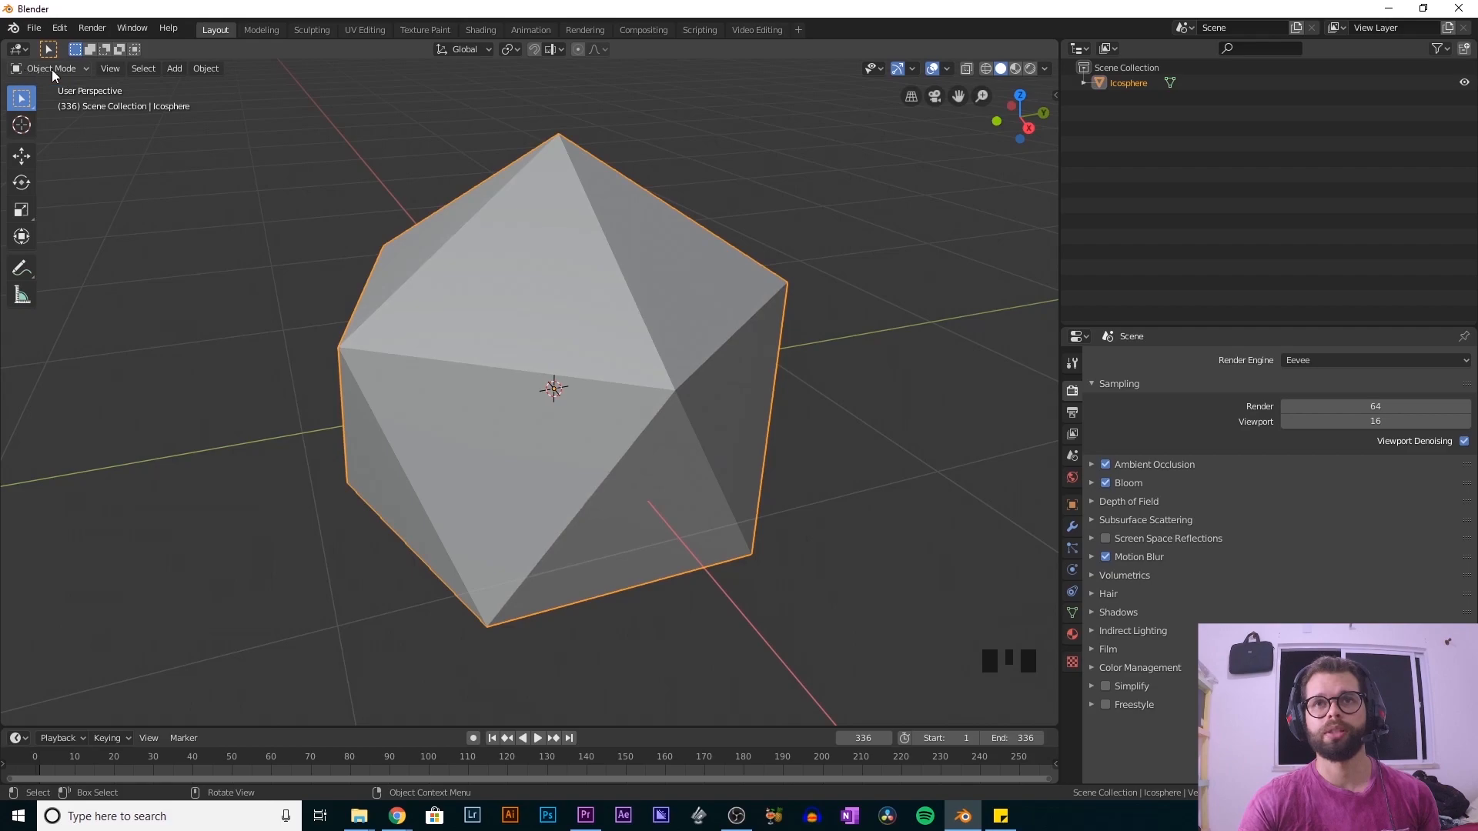
pyautogui.scroll(-5, 707, 385)
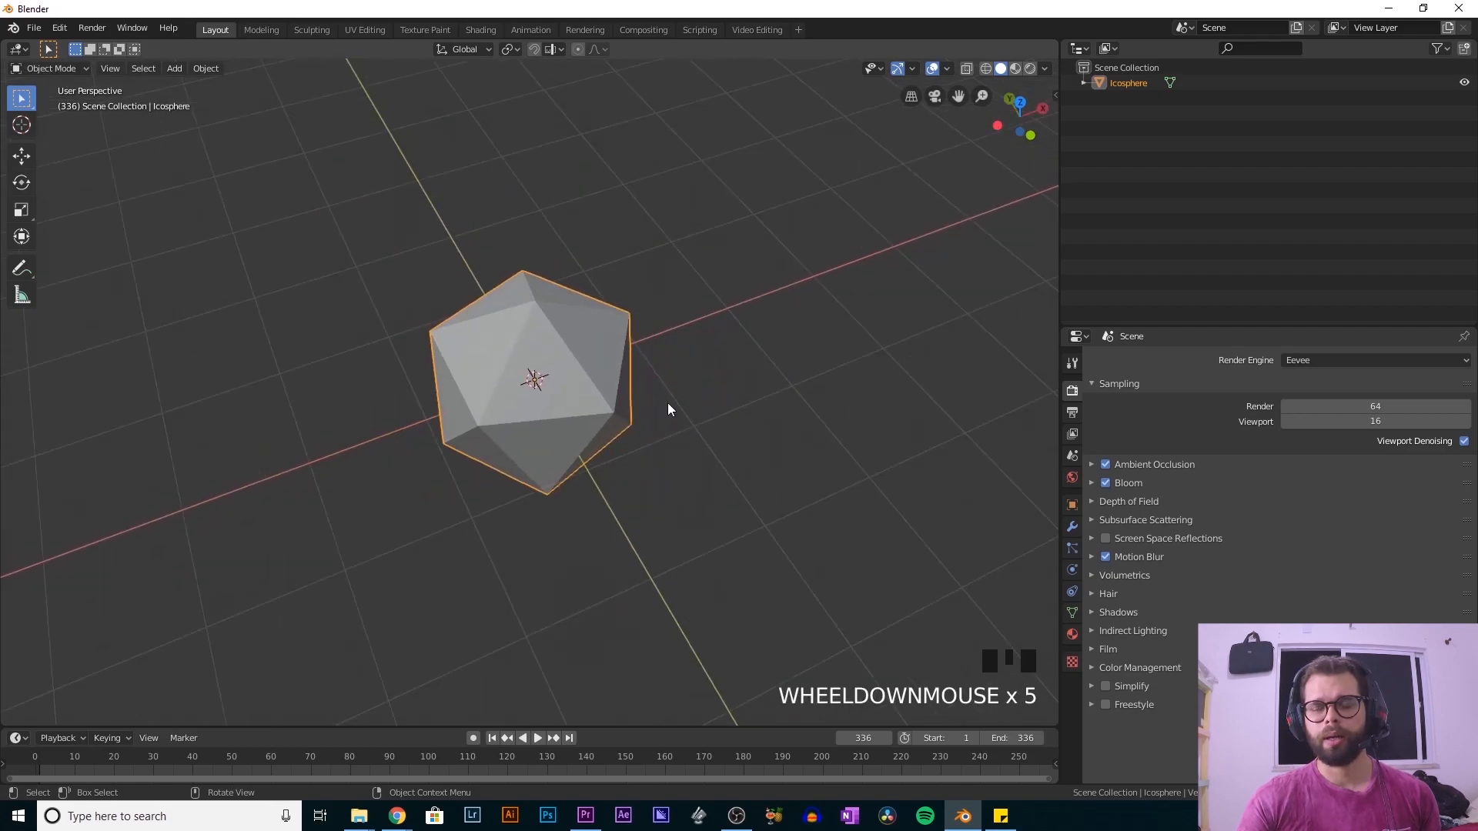
pyautogui.scroll(-1, 616, 405)
pyautogui.moveTo(589, 407); pyautogui.dragTo(607, 344, button='middle')
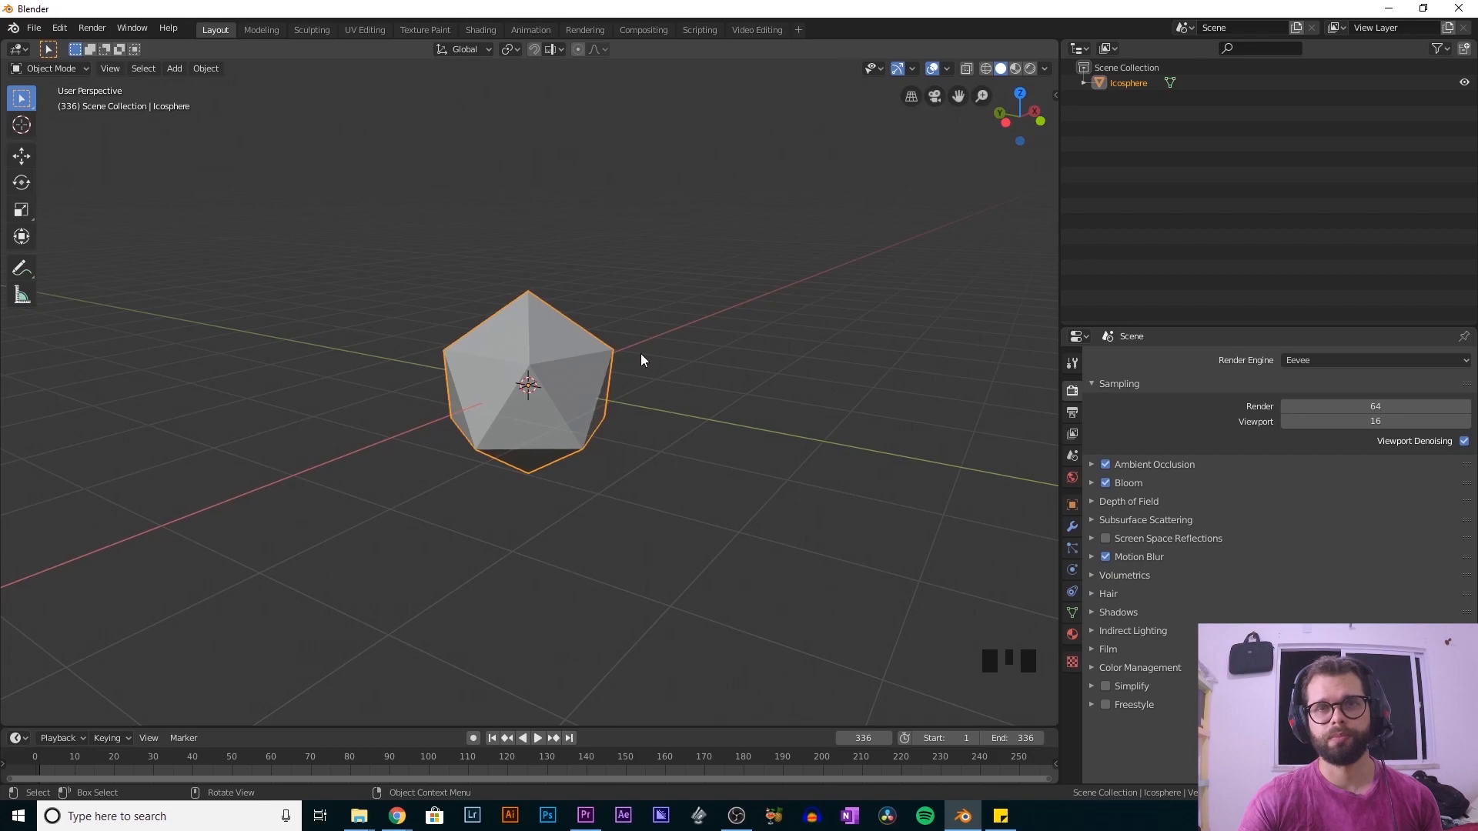
# - Switch the icosphere from Object Mode to Edit Mode
pyautogui.click(57, 70)
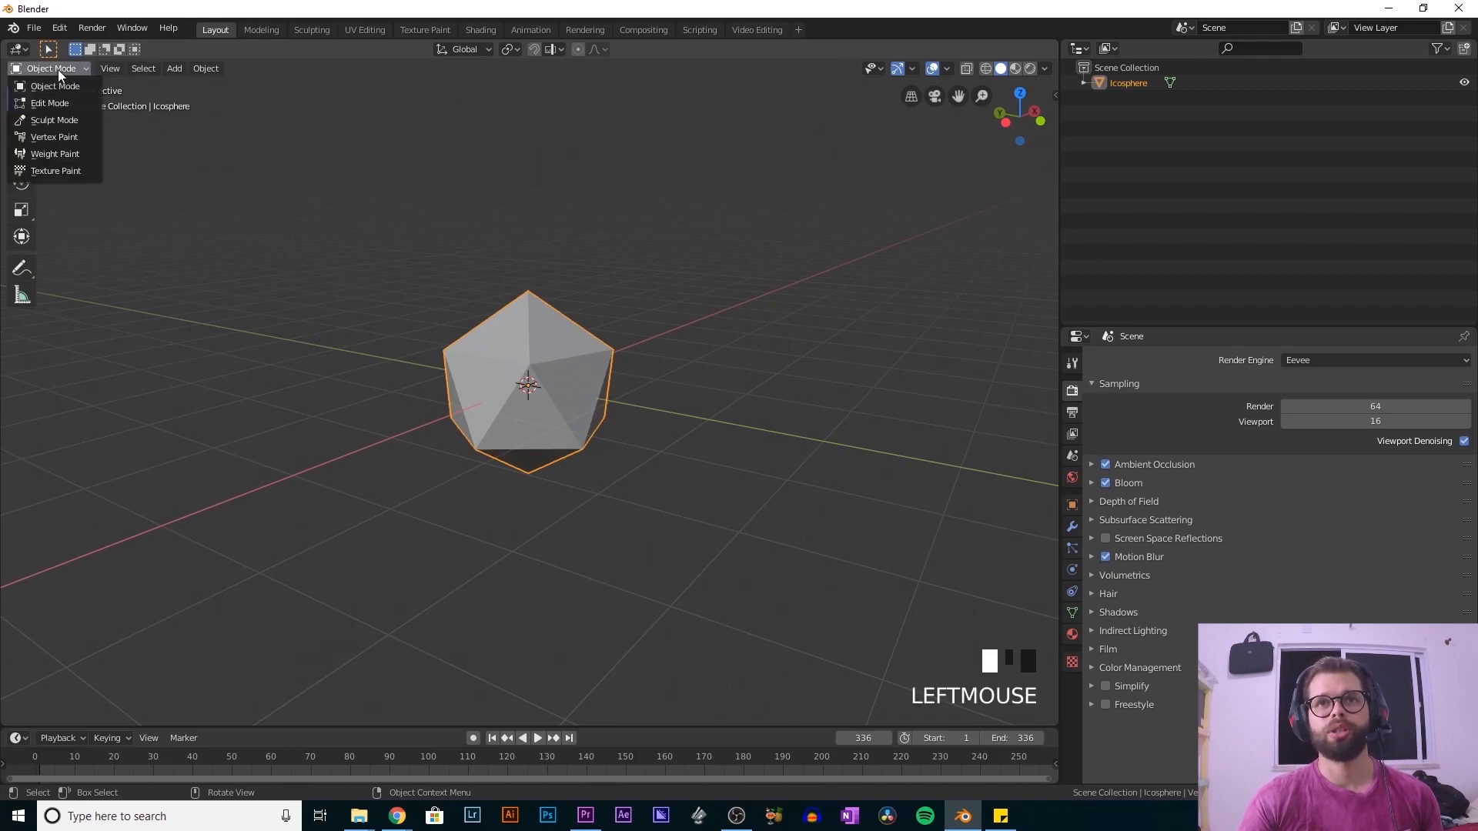
pyautogui.click(43, 108)
pyautogui.moveTo(461, 407); pyautogui.dragTo(499, 456, button='middle')
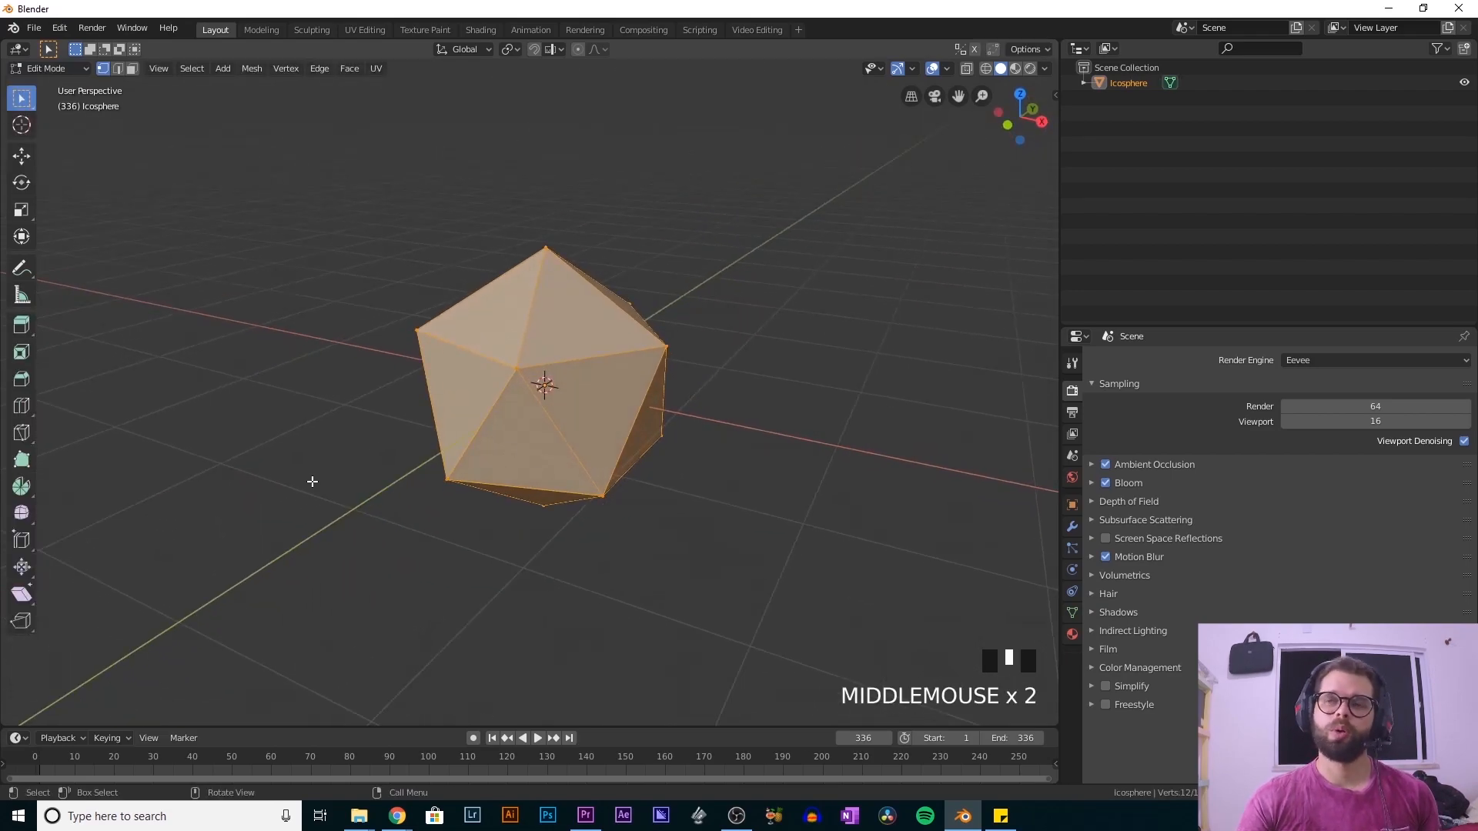
pyautogui.moveTo(632, 331); pyautogui.dragTo(168, 139, button='middle')
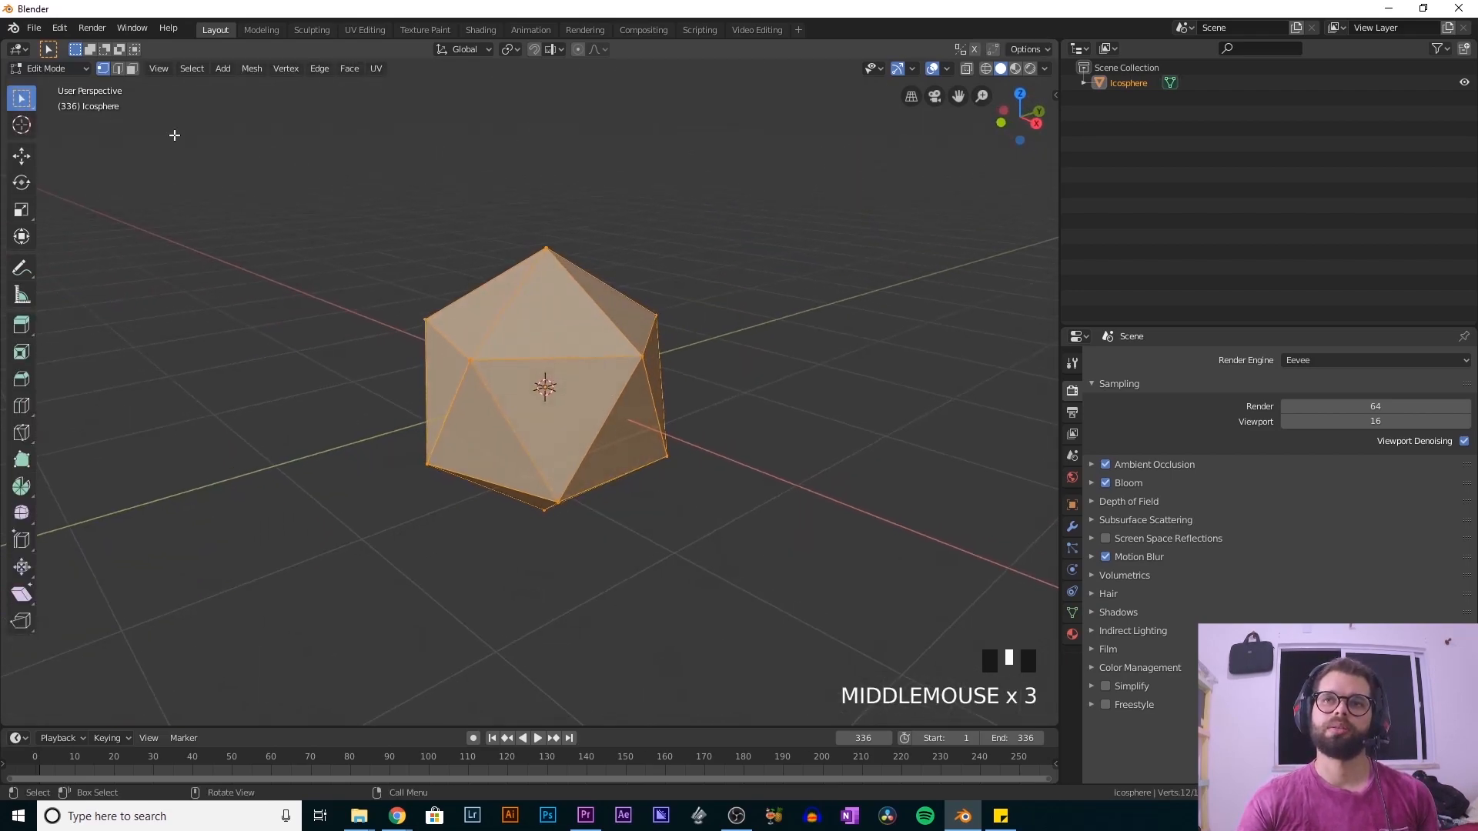
# - Switch to face selection and select one of the icosphere's upper triangular faces
pyautogui.scroll(2, 600, 242)
pyautogui.moveTo(600, 243); pyautogui.dragTo(660, 339, button='middle')
pyautogui.press('3')
pyautogui.click(607, 251)
pyautogui.scroll(2, 743, 373)
pyautogui.moveTo(743, 373); pyautogui.dragTo(673, 368, button='middle')
pyautogui.keyDown('shift'); pyautogui.scroll(1, 674, 368); pyautogui.keyUp('shift')
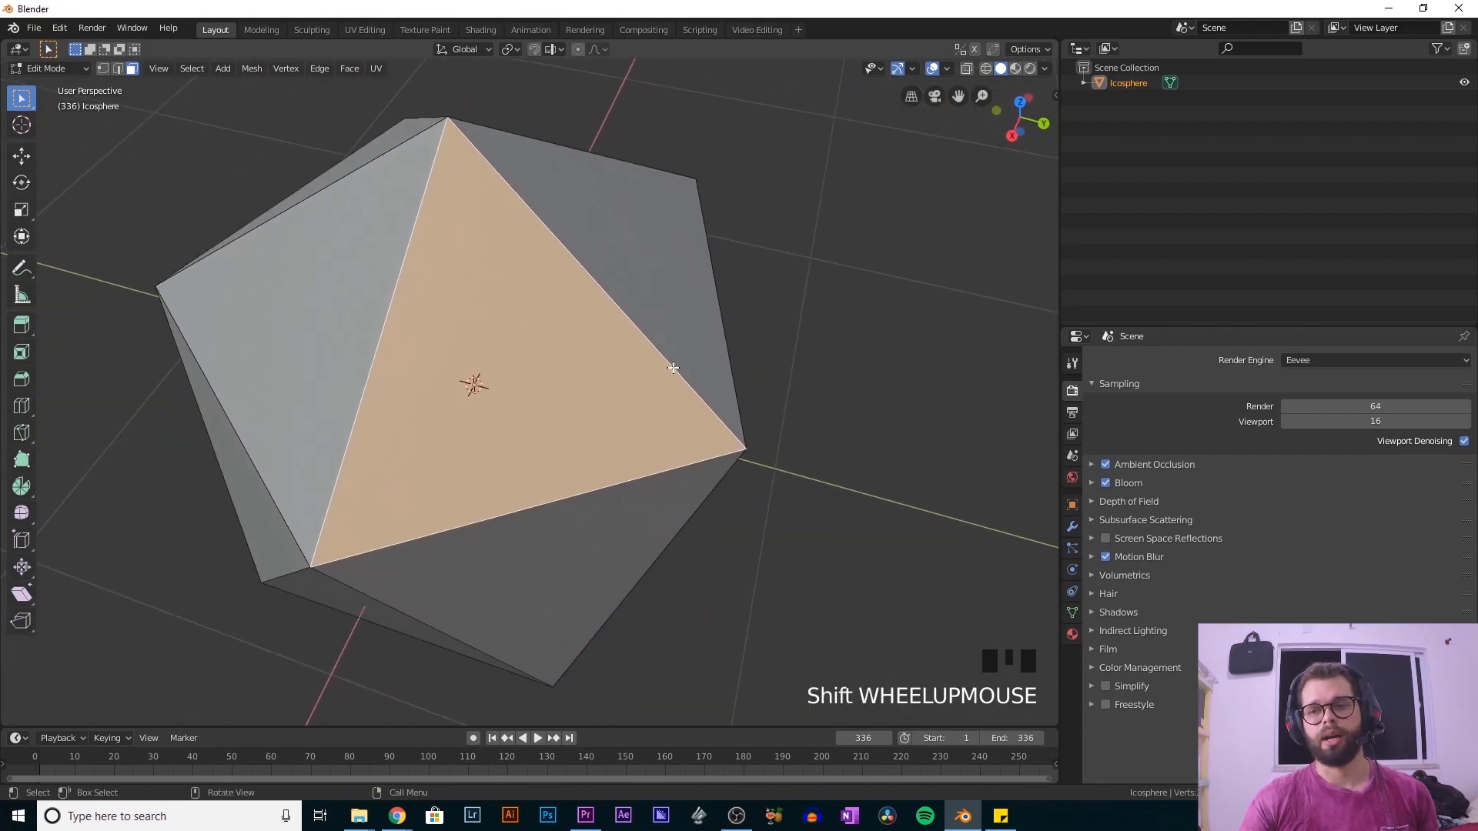
# - Switch to vertex selection, clear the selection and select the three corner vertices of the large upper face one at a time
pyautogui.press('1')
pyautogui.click(815, 386)
pyautogui.moveTo(815, 386); pyautogui.dragTo(742, 415, button='middle')
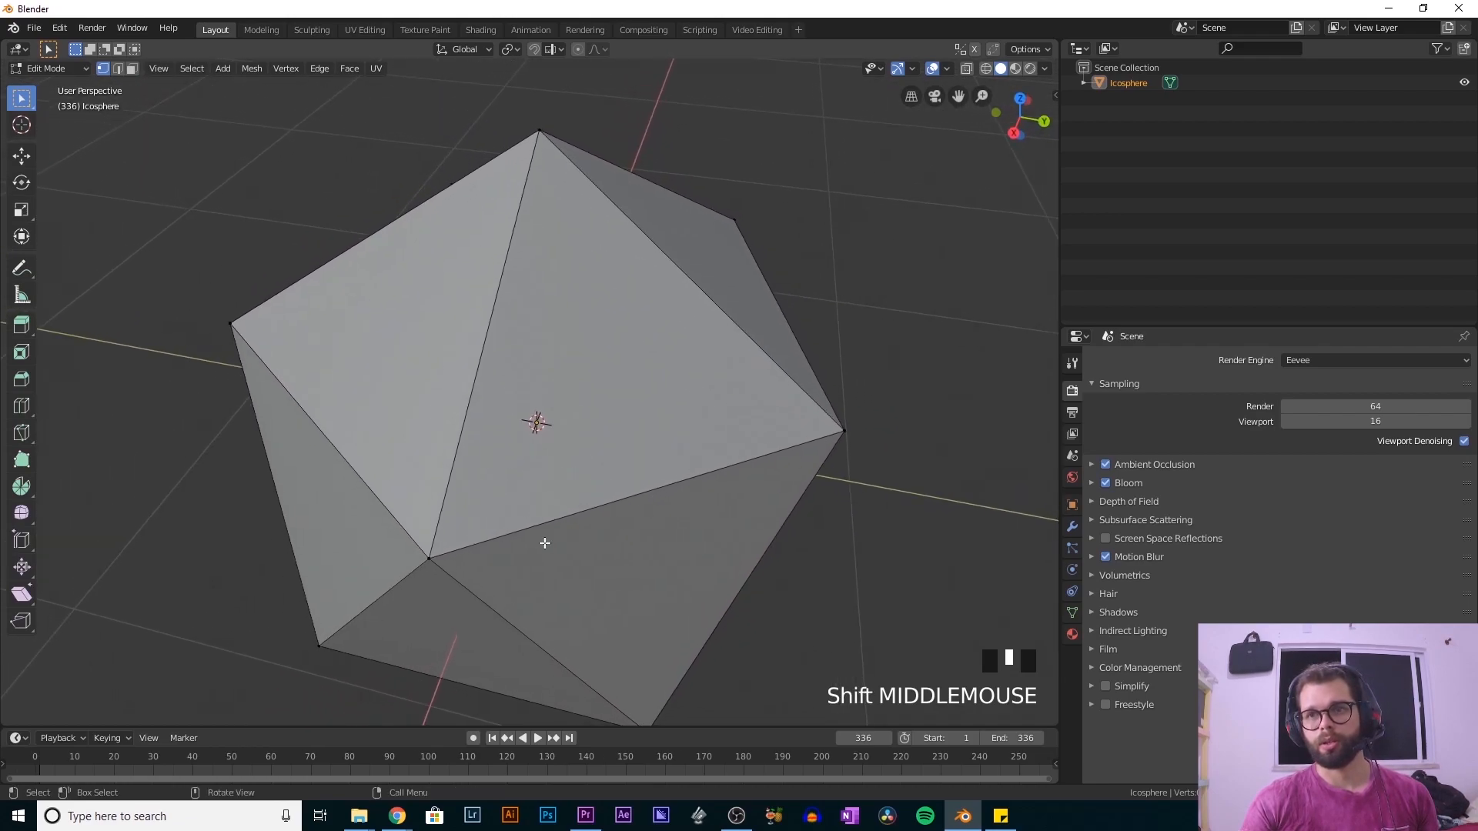
pyautogui.click(464, 564)
pyautogui.press('g')
pyautogui.click(469, 548)
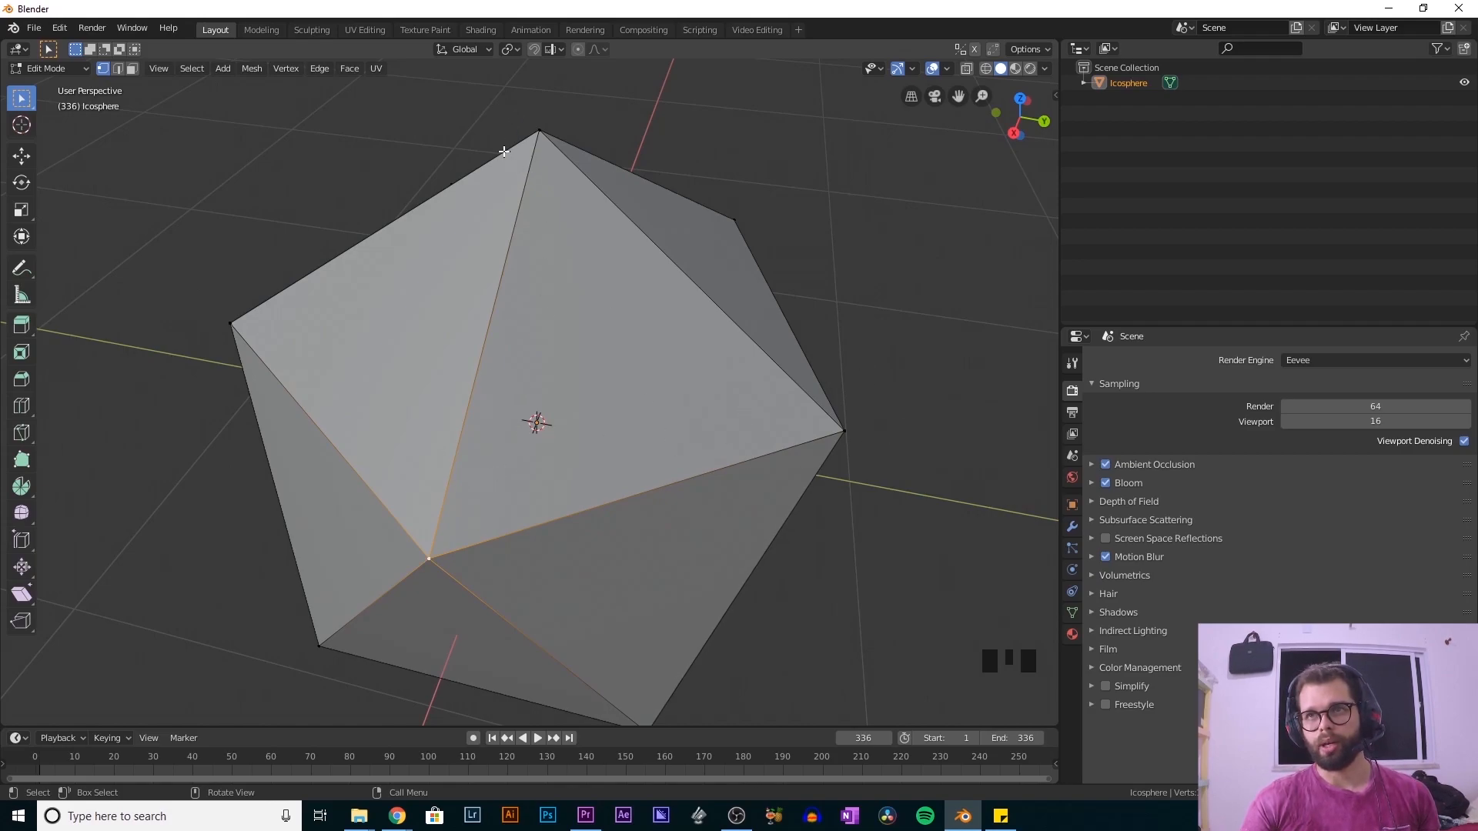
pyautogui.click(539, 132)
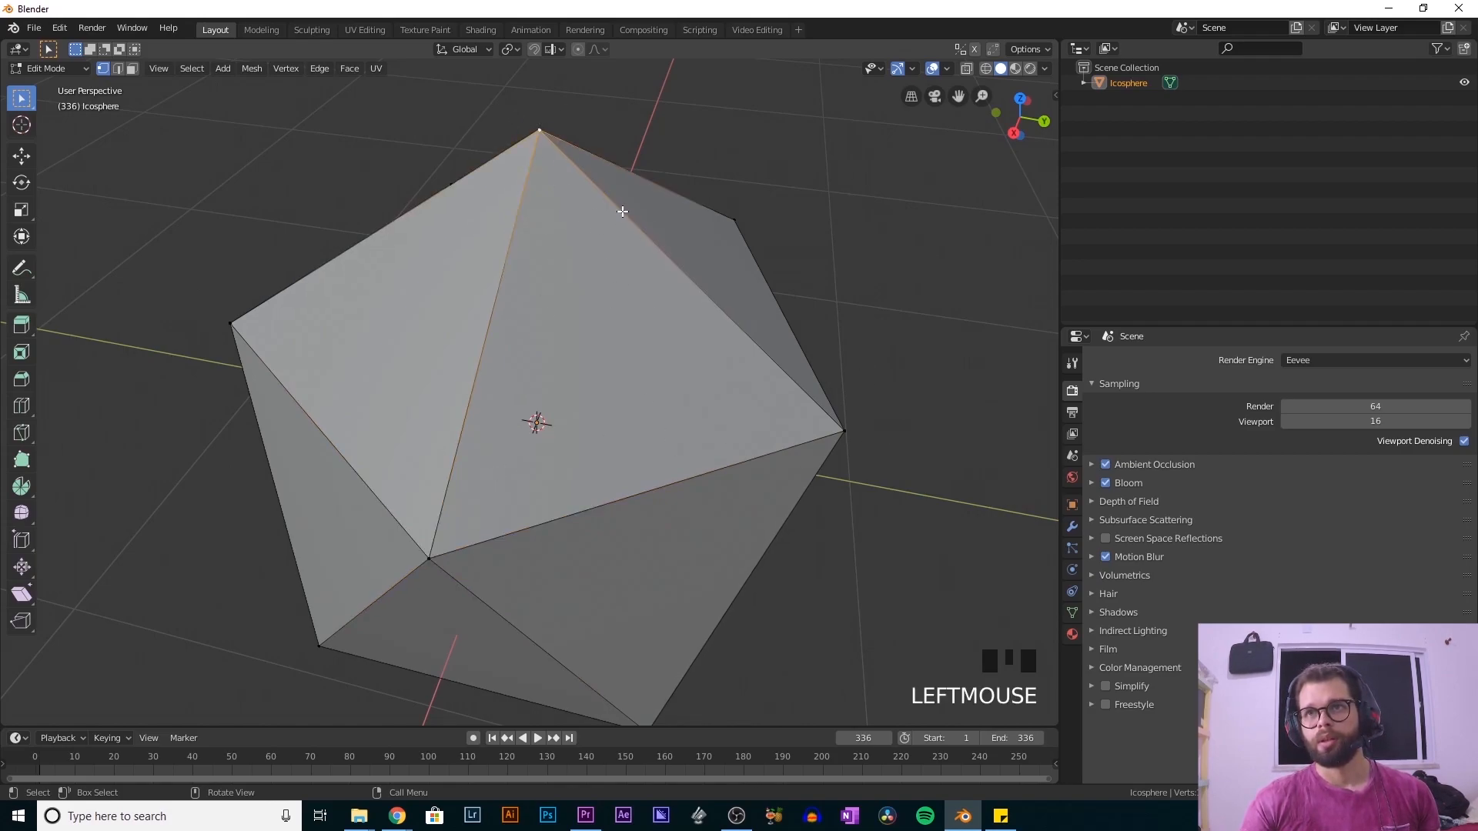
pyautogui.click(844, 431)
pyautogui.click(432, 554)
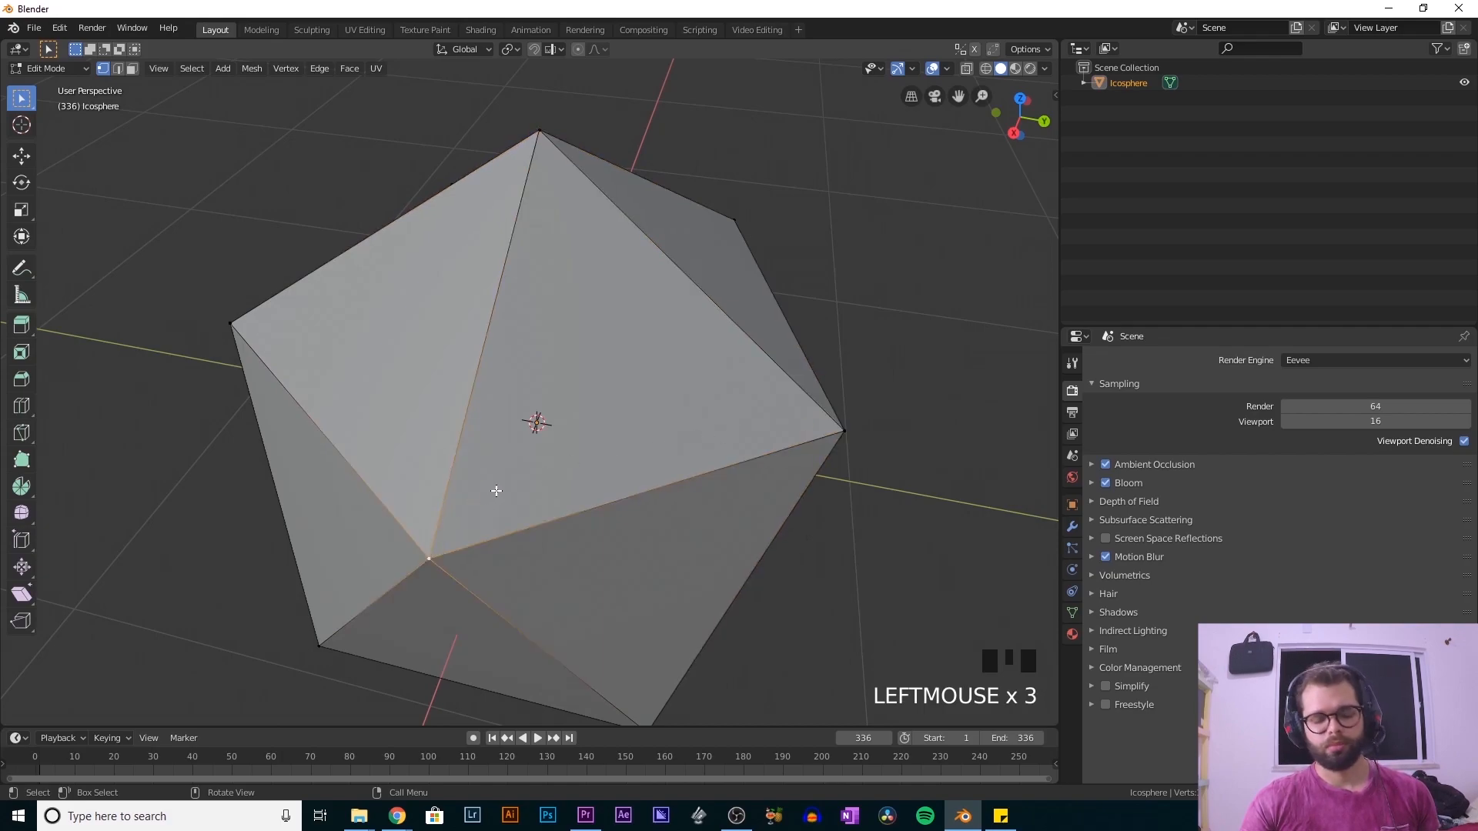
# - Switch to edge selection and select the three edges around the large upper face one at a time
pyautogui.press('2')
pyautogui.click(470, 390)
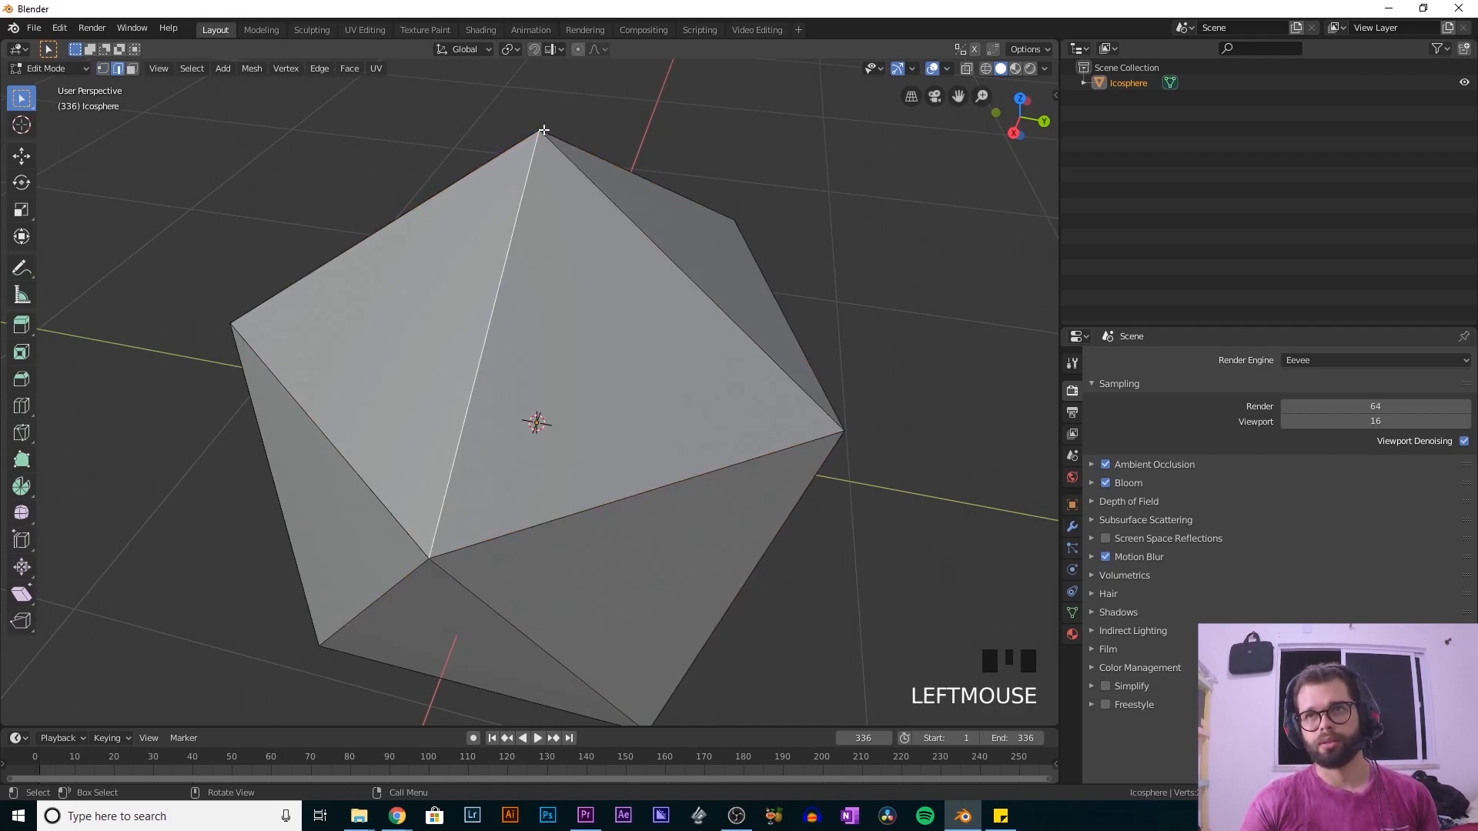
pyautogui.click(759, 427)
pyautogui.click(640, 299)
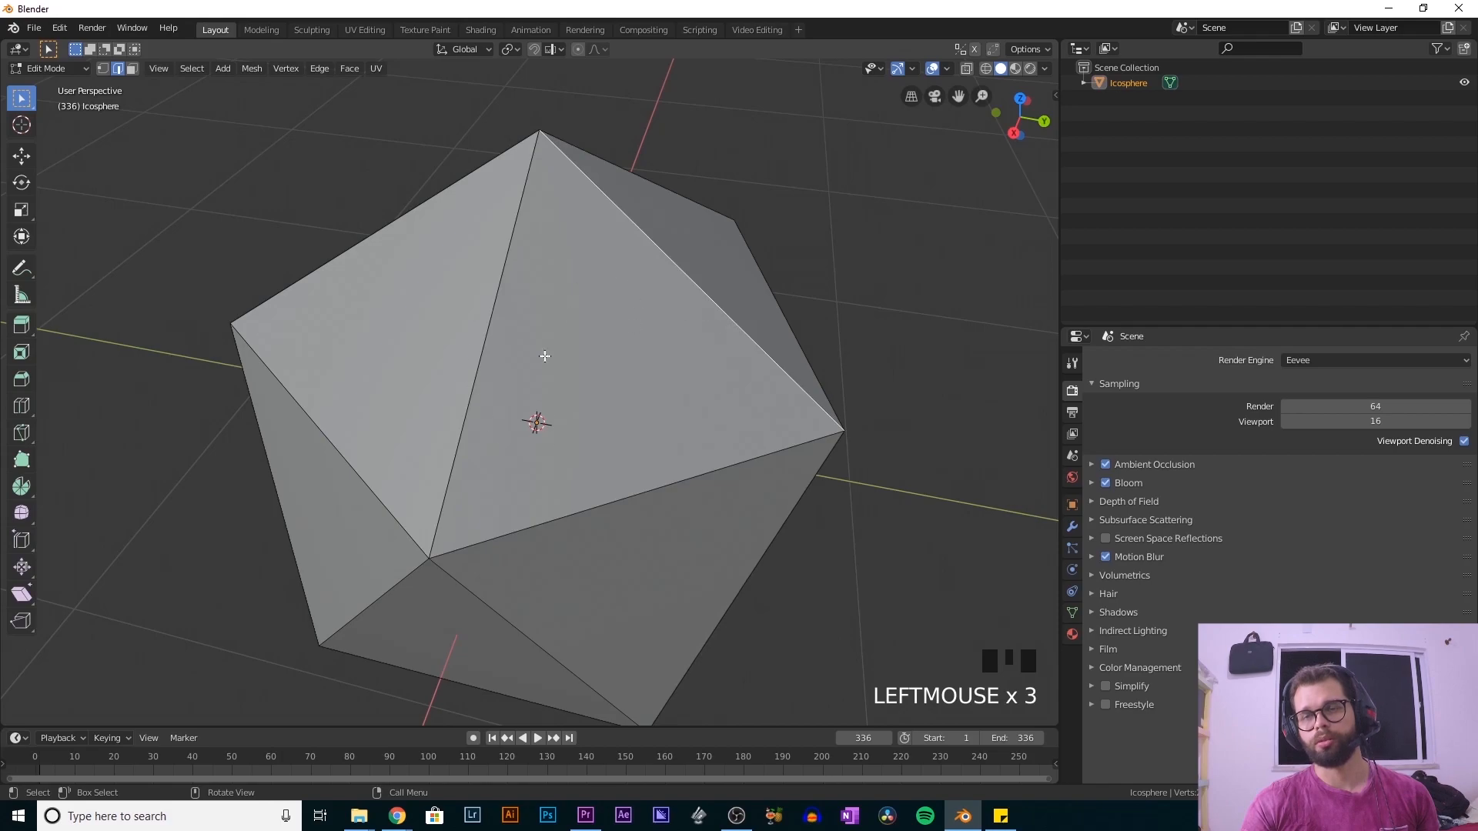
# - Switch back to face selection, select the large upper triangular face, and clear the selection
pyautogui.press('3')
pyautogui.click(608, 386)
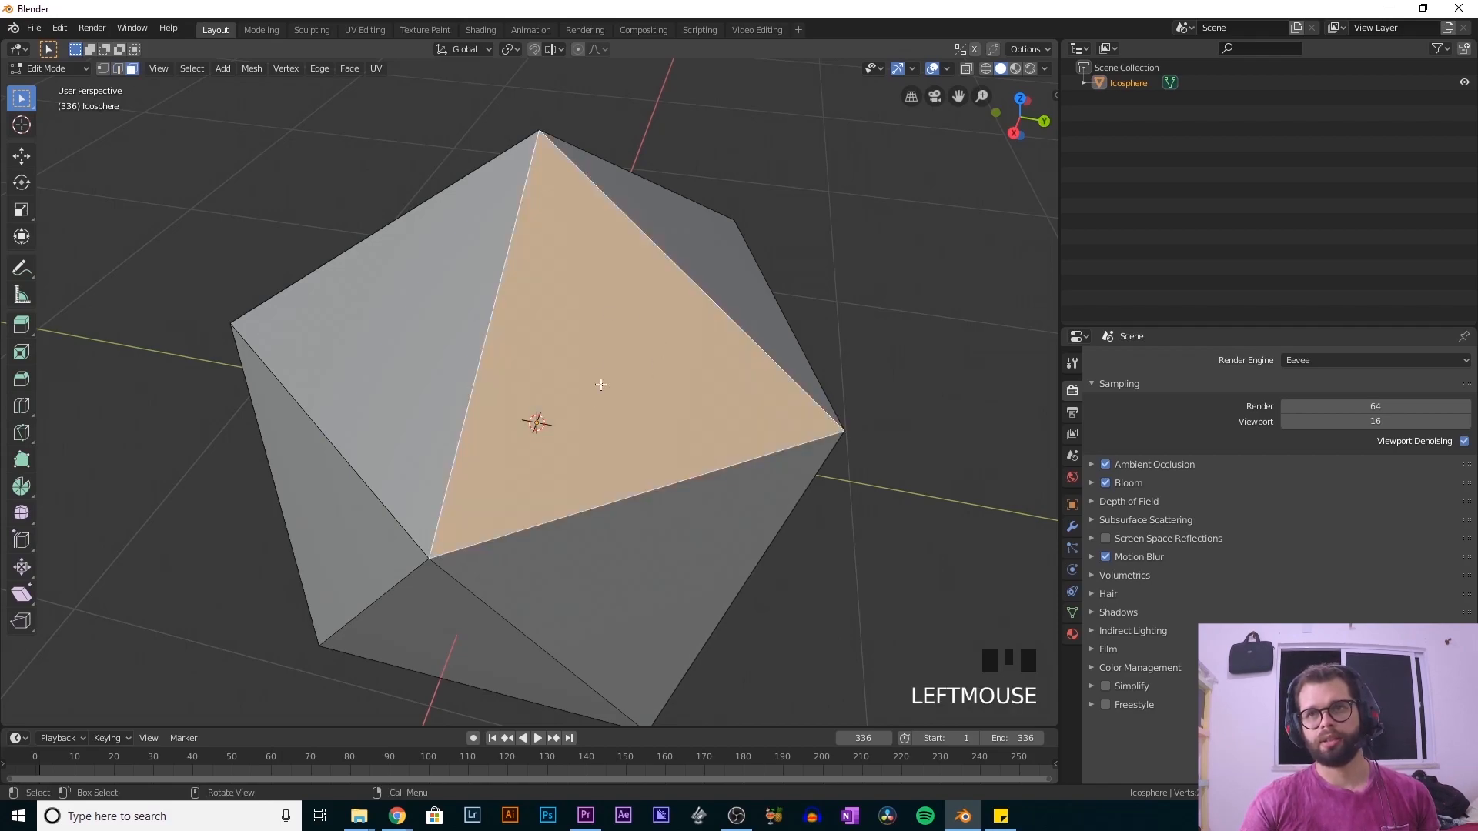
pyautogui.moveTo(577, 307); pyautogui.dragTo(752, 529, button='middle')
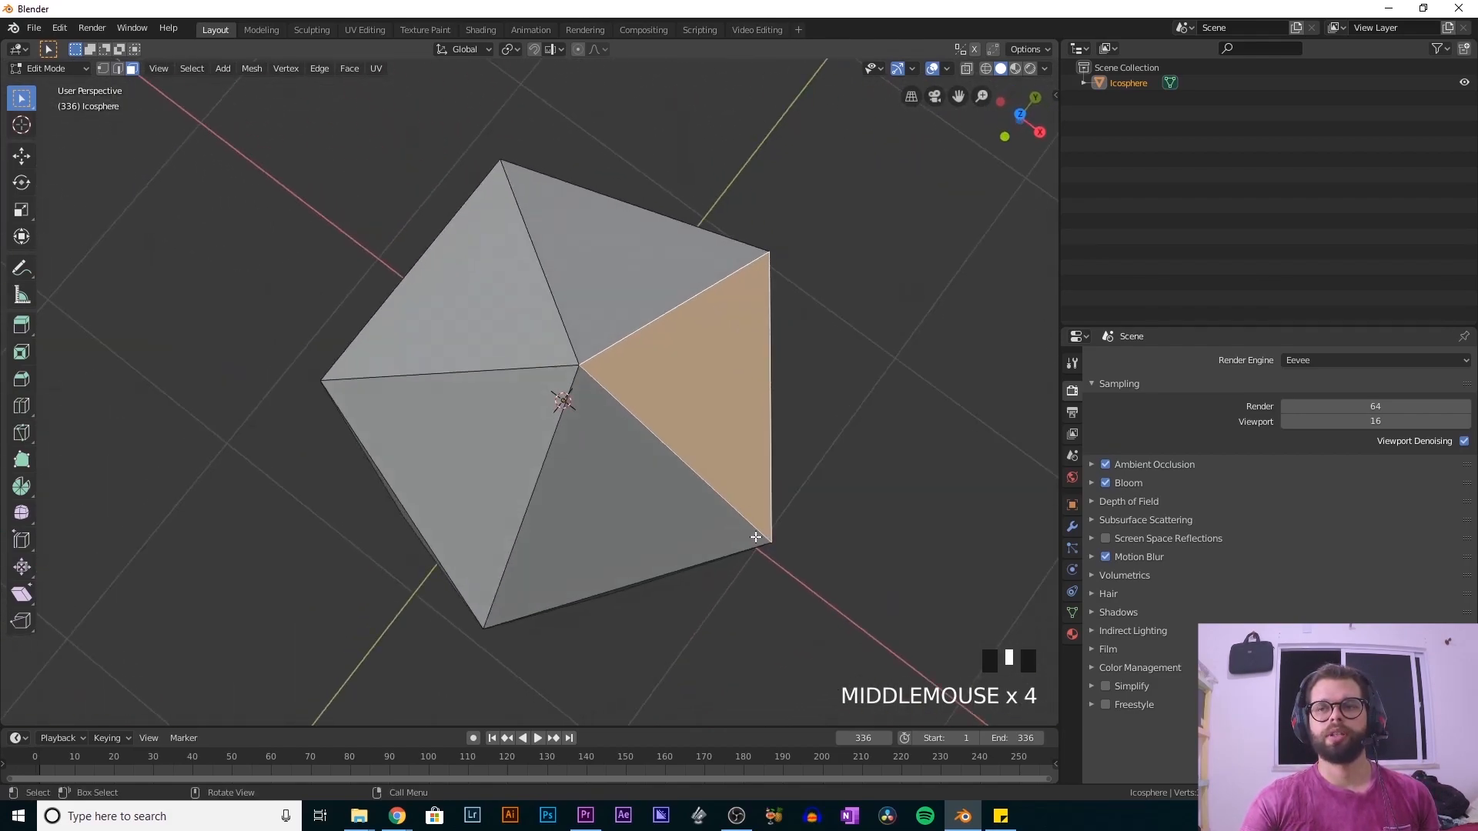
pyautogui.click(860, 553)
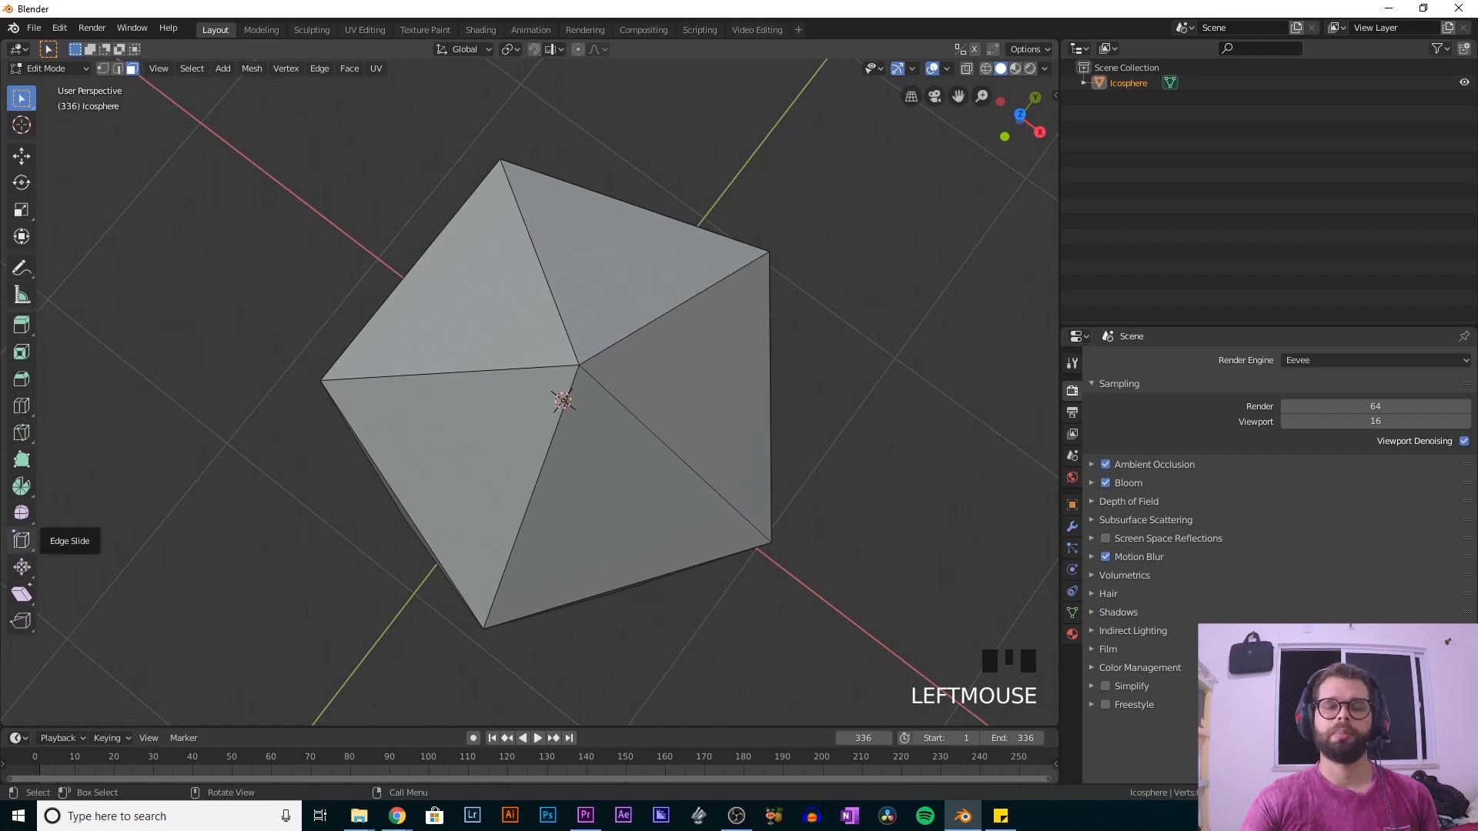
# - Add a 2 m cube to the mesh and move it beside the icosphere by about -0.505 m X, 2.24 m Y and 0.135 m Z
pyautogui.keyDown('shift'); pyautogui.scroll(2, 456, 363); pyautogui.keyUp('shift')
pyautogui.scroll(-3, 557, 406)
pyautogui.keyDown('shift'); pyautogui.moveTo(557, 406); pyautogui.dragTo(409, 450, button='middle'); pyautogui.keyUp('shift')
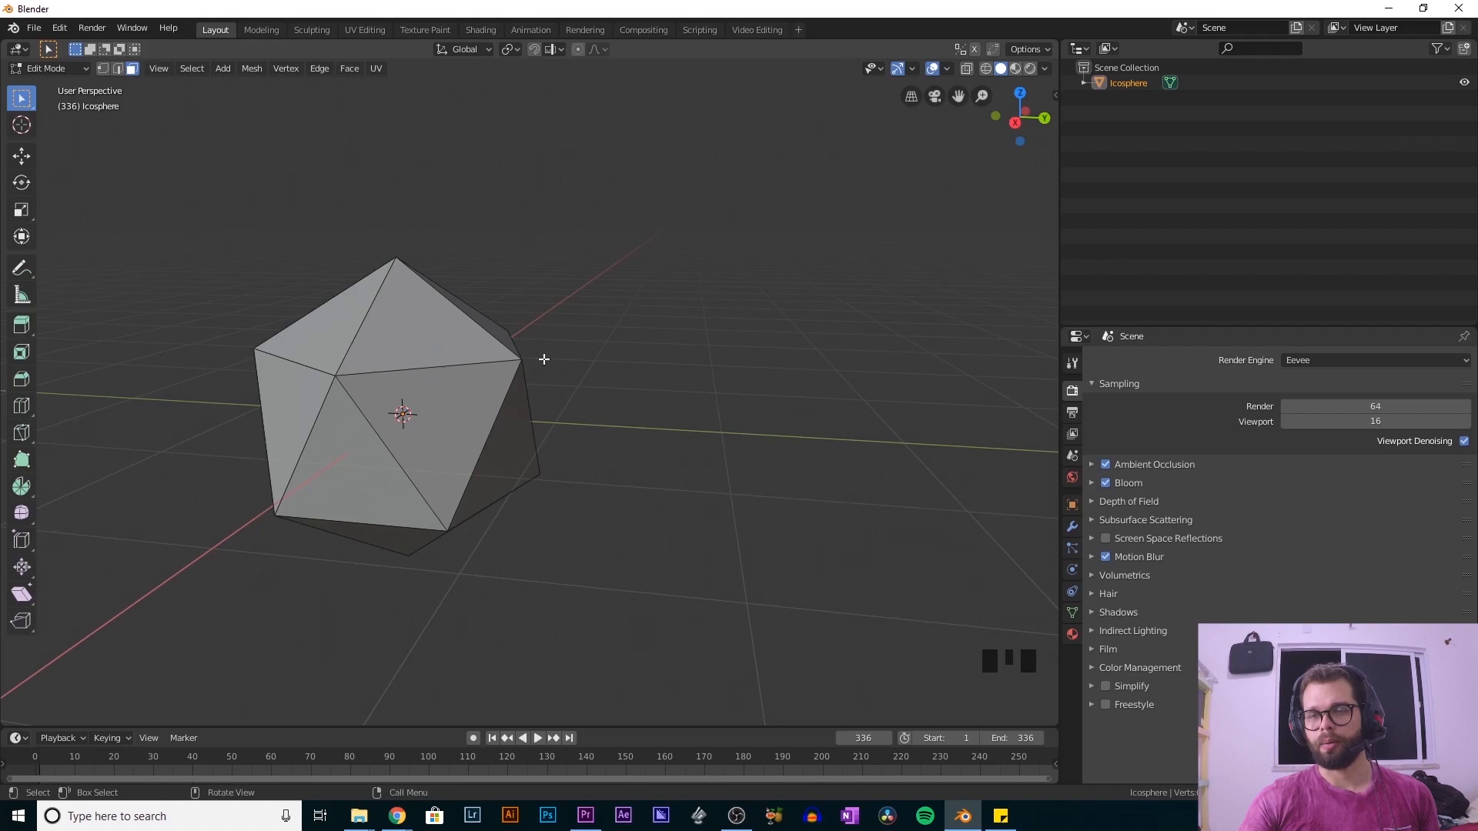
pyautogui.hotkey('shift', 'a')
pyautogui.moveTo(724, 367)
pyautogui.click(696, 405)
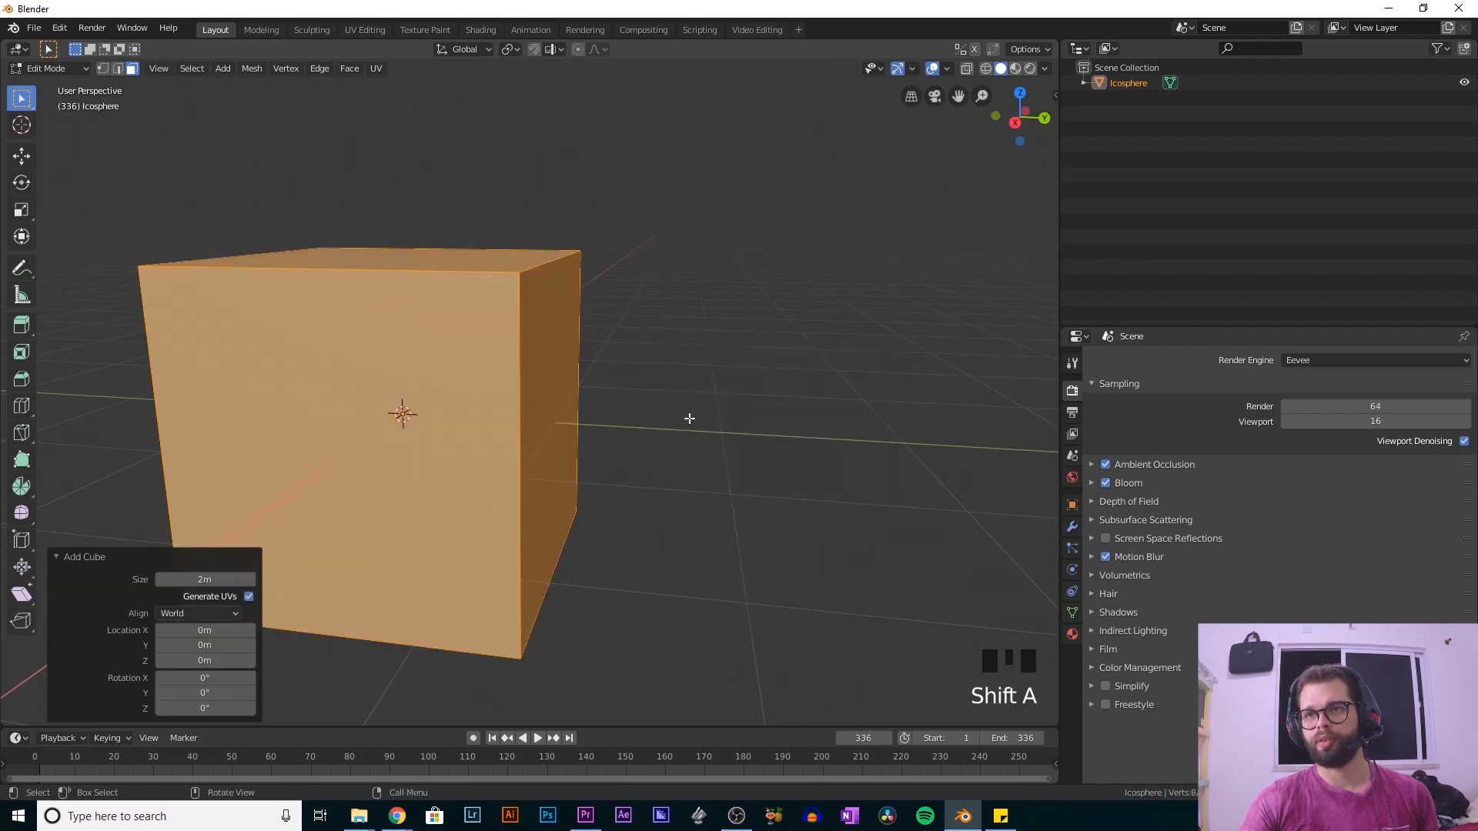
pyautogui.press('g')
pyautogui.click(983, 379)
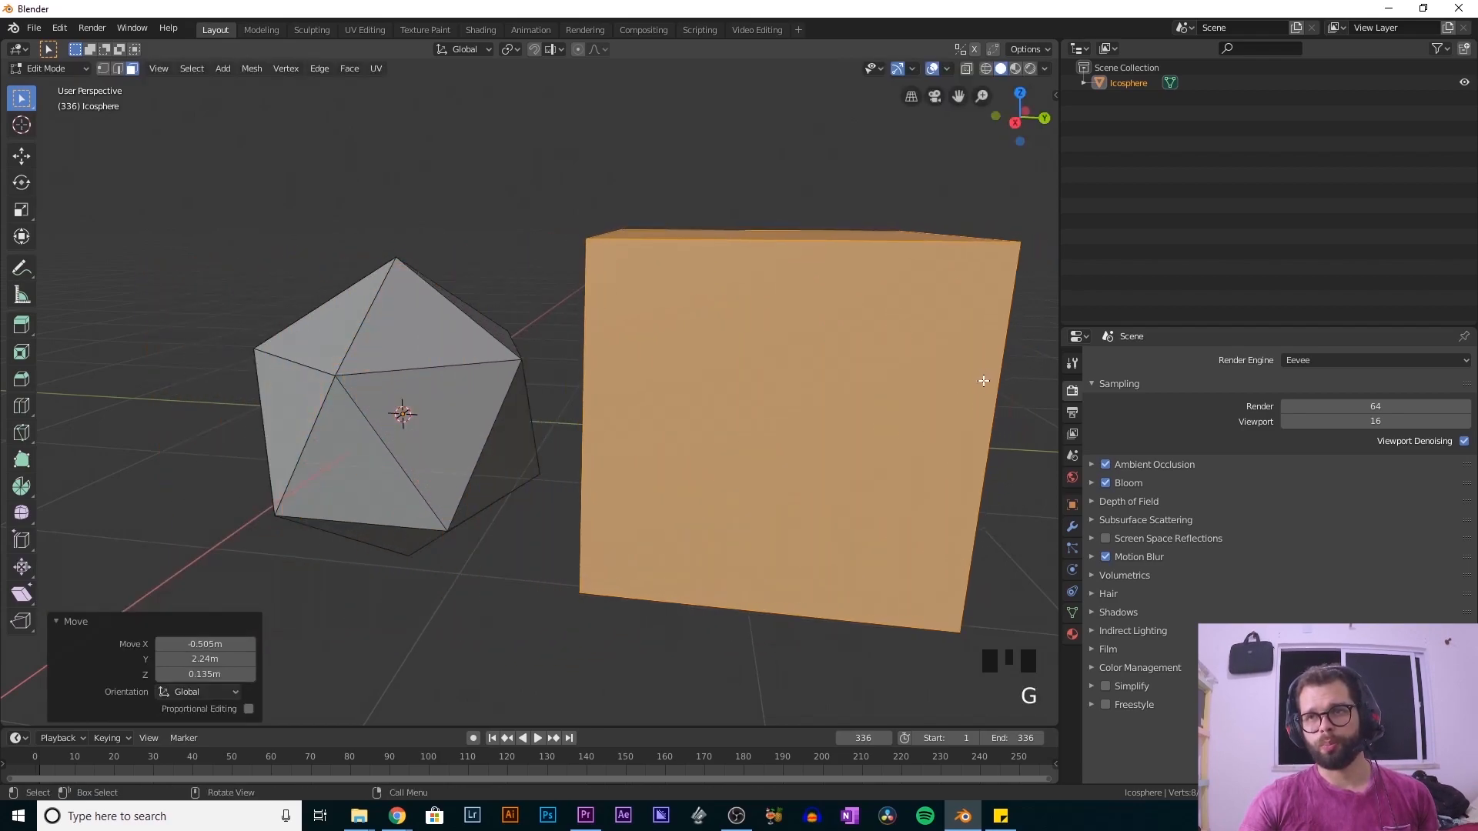
# - Bevel the cube's top edge farthest from the icosphere with a 0.285 m width, 5 segments and a 0.420 profile
pyautogui.moveTo(847, 470)
pyautogui.mouseDown(button='middle')
pyautogui.moveTo(799, 488)
pyautogui.moveTo(832, 475)
pyautogui.mouseUp(button='middle')
pyautogui.scroll(-3, 824, 442)
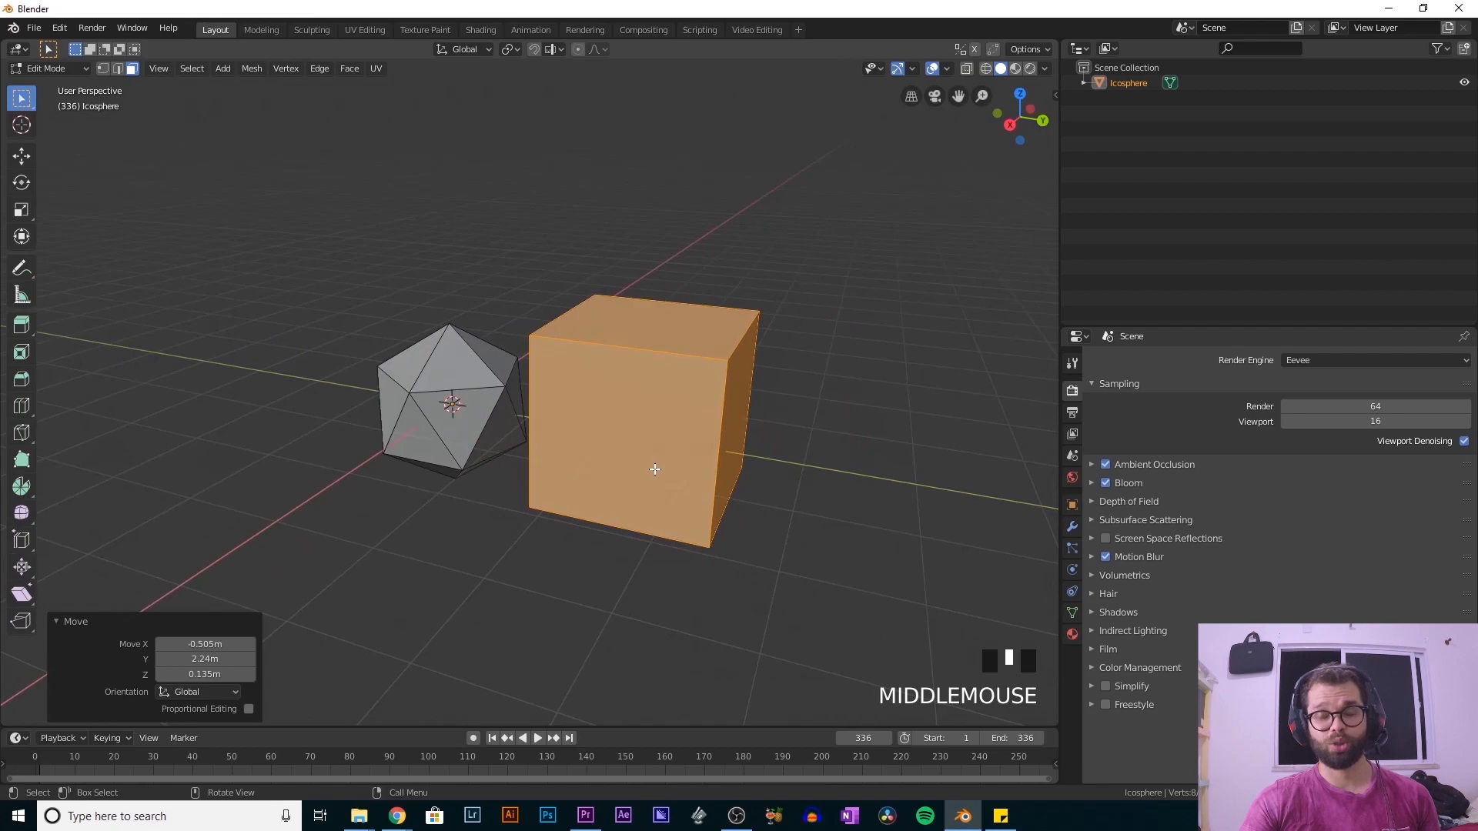
pyautogui.press('2')
pyautogui.click(815, 432)
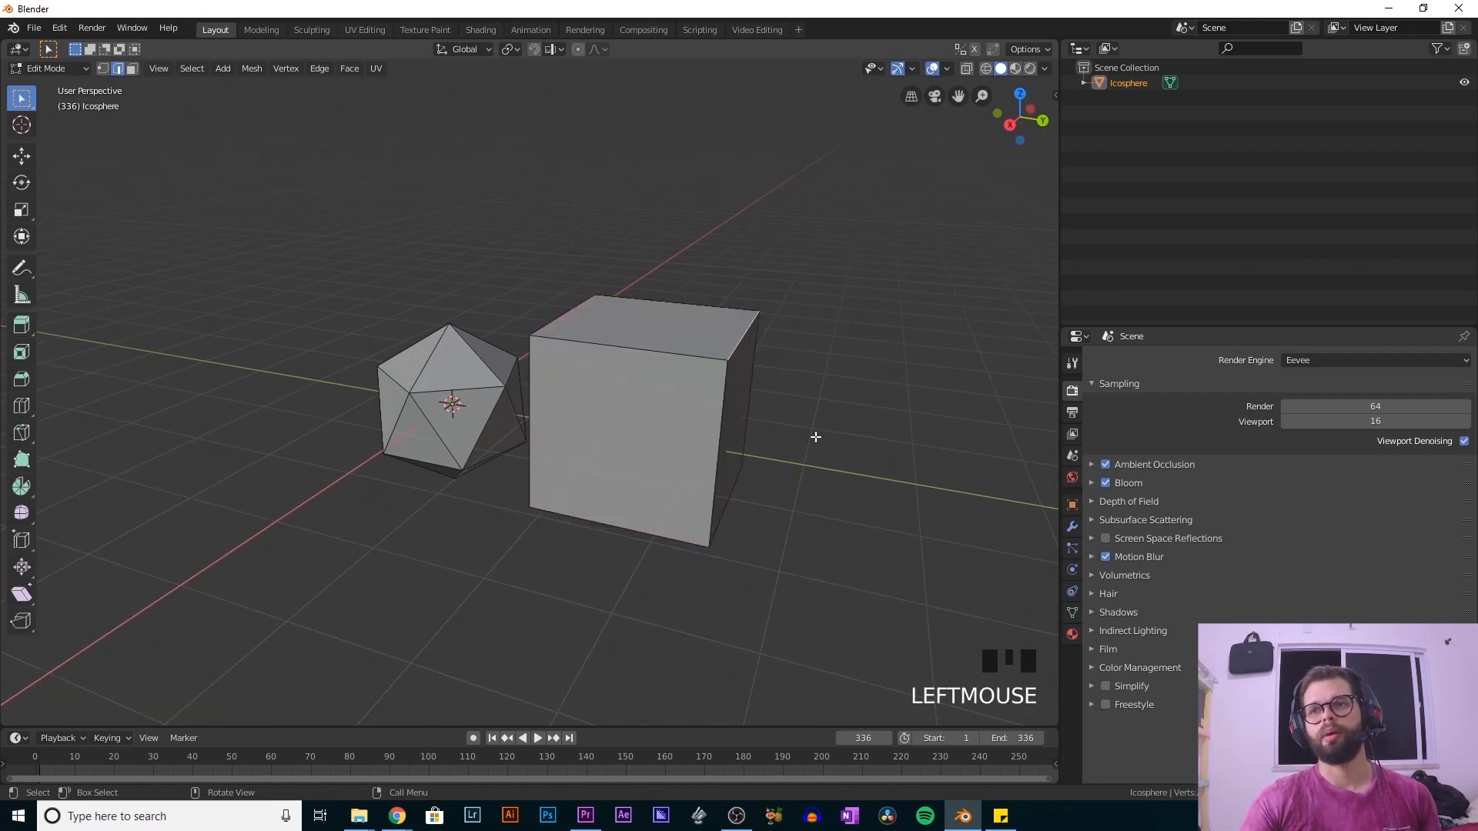
pyautogui.scroll(2, 814, 432)
pyautogui.moveTo(817, 436); pyautogui.dragTo(757, 383, button='middle')
pyautogui.scroll(1, 819, 459)
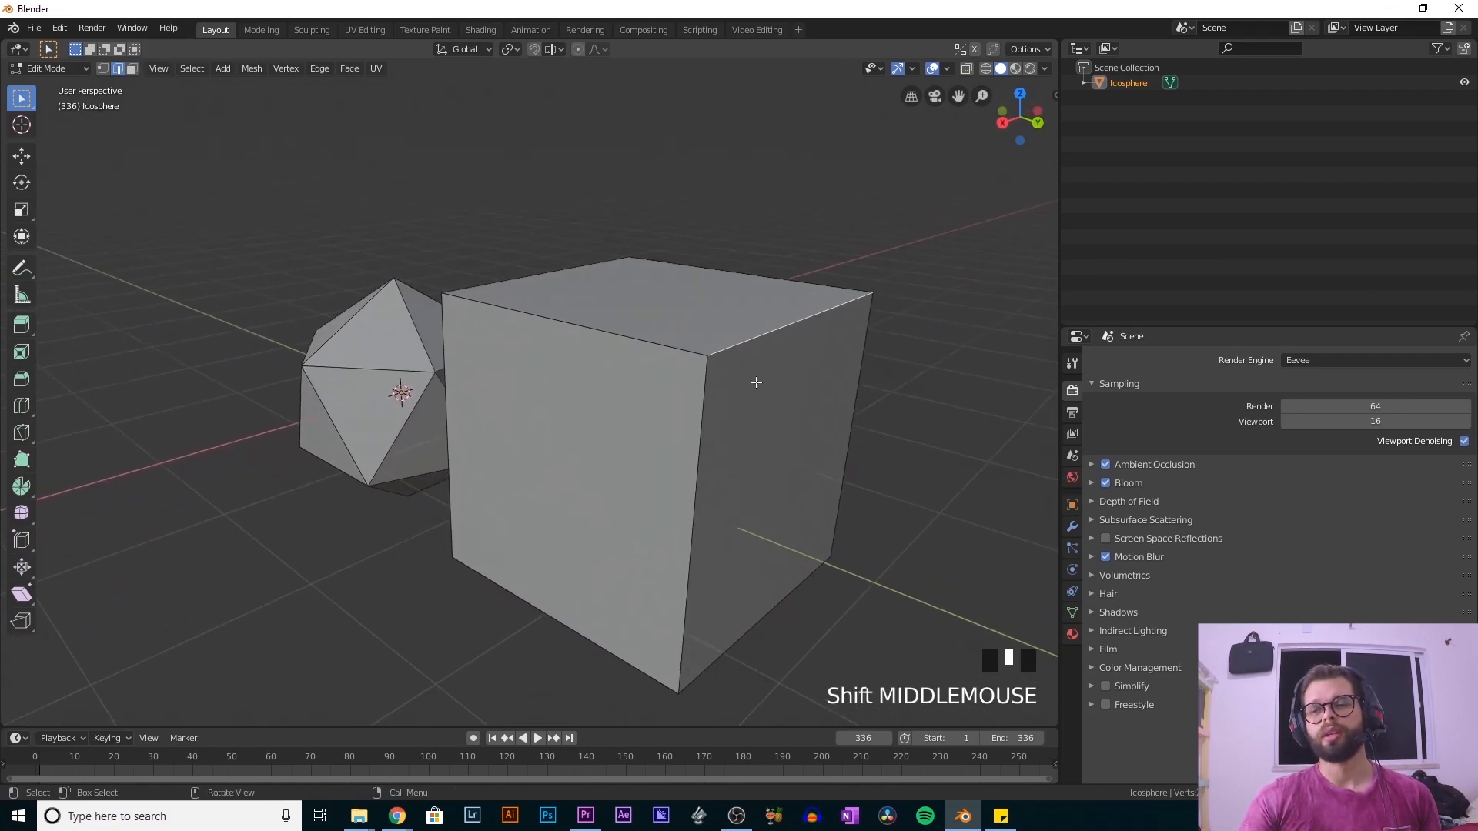
pyautogui.click(20, 381)
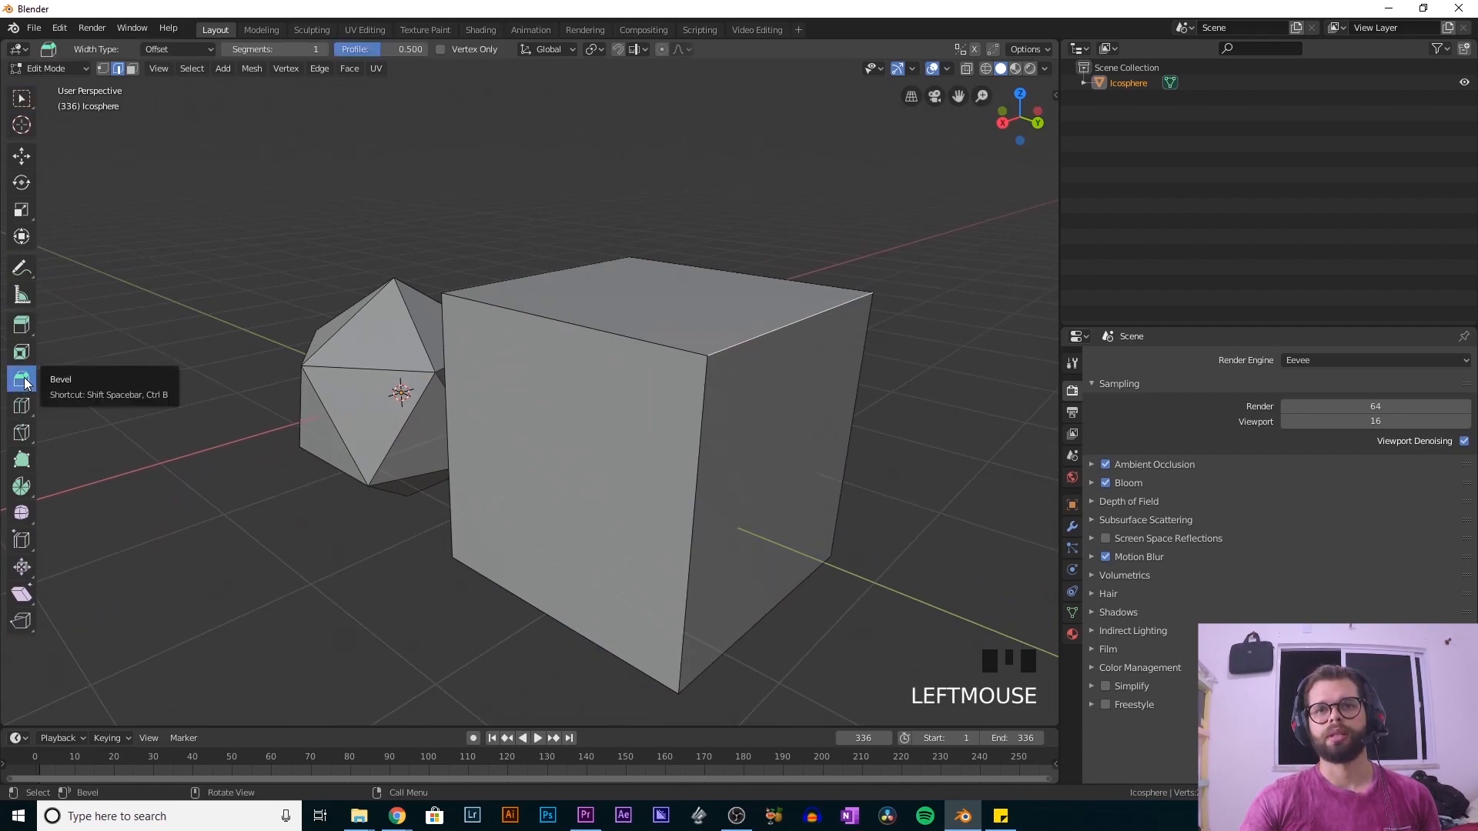
pyautogui.click(772, 338)
pyautogui.moveTo(773, 339); pyautogui.dragTo(820, 415)
pyautogui.moveTo(703, 367); pyautogui.dragTo(746, 340, button='middle')
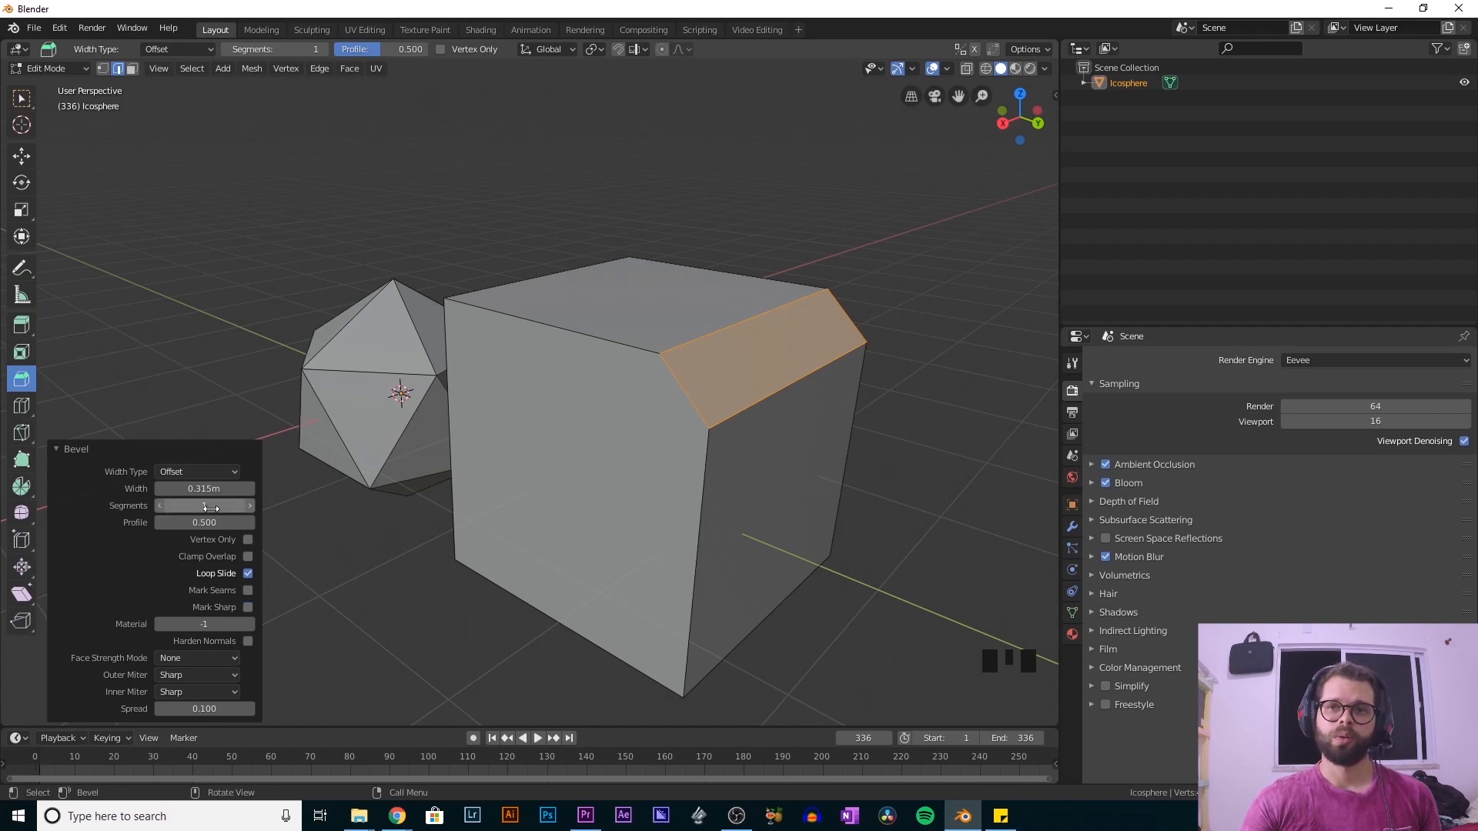
pyautogui.moveTo(204, 488); pyautogui.dragTo(189, 524)
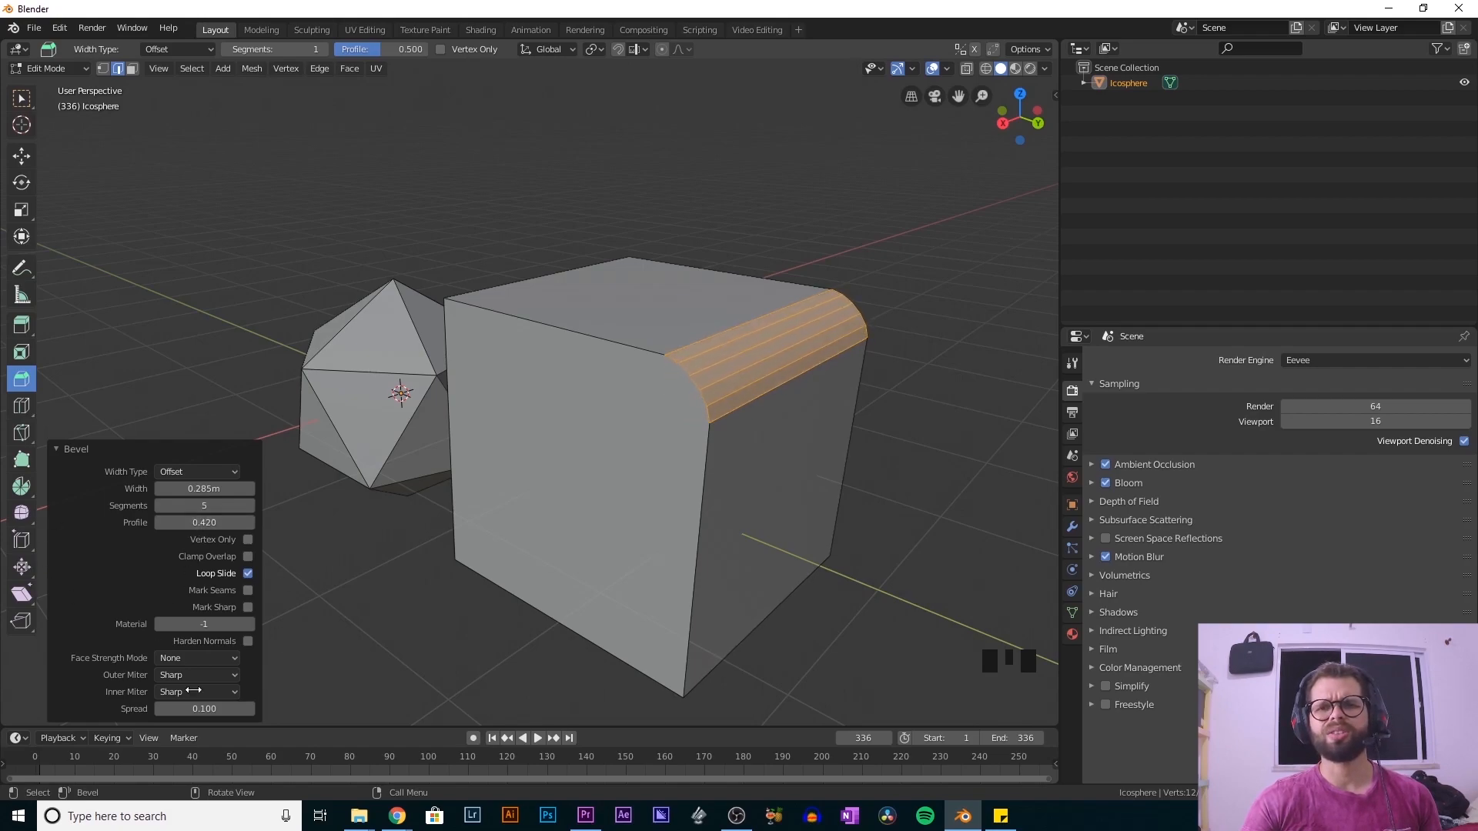
# - Select the whole linked cube and delete its faces, keeping only the icosphere
pyautogui.moveTo(668, 408); pyautogui.dragTo(752, 428, button='middle')
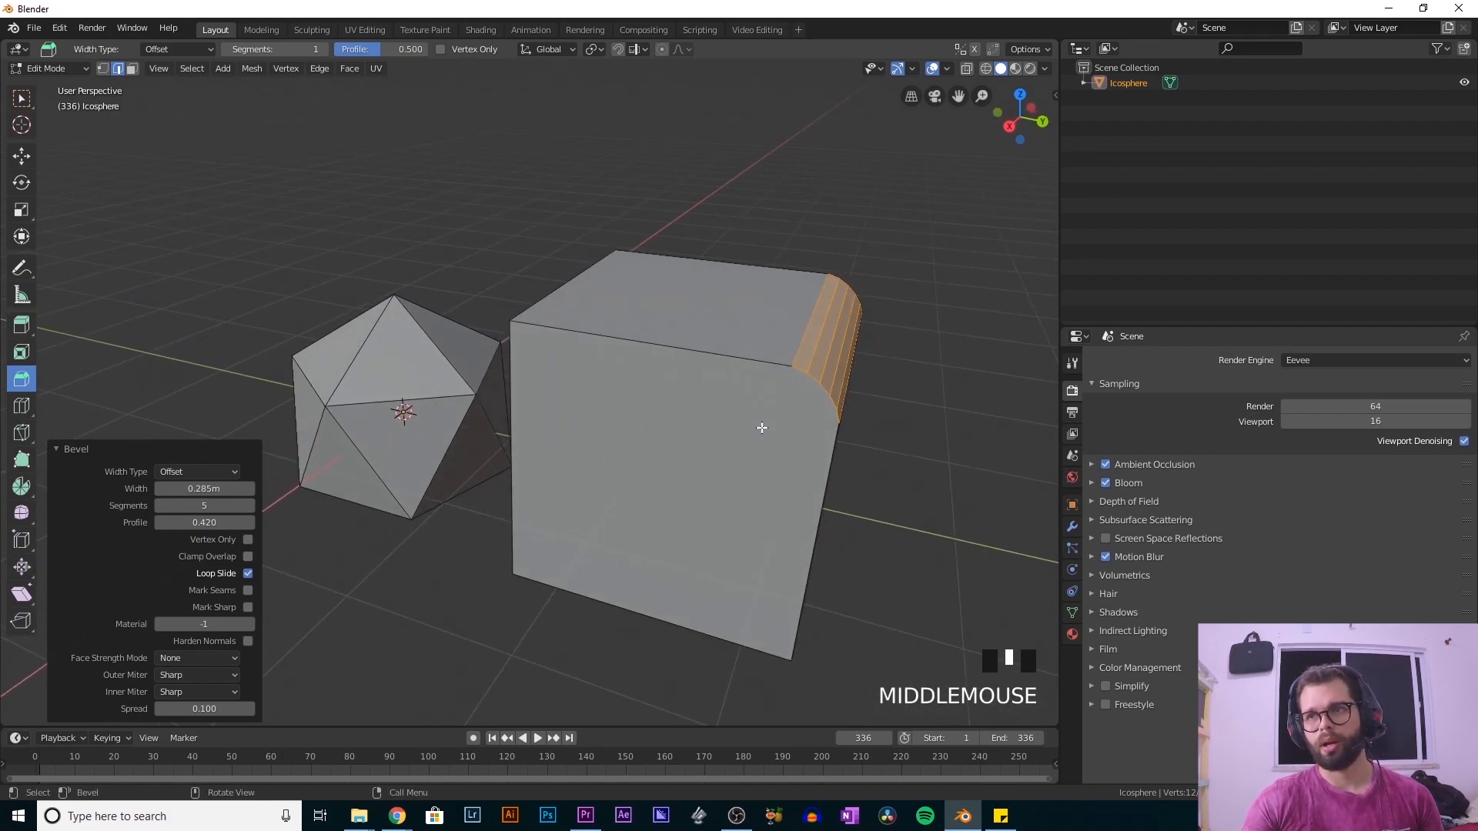
pyautogui.press('l')
pyautogui.press('x')
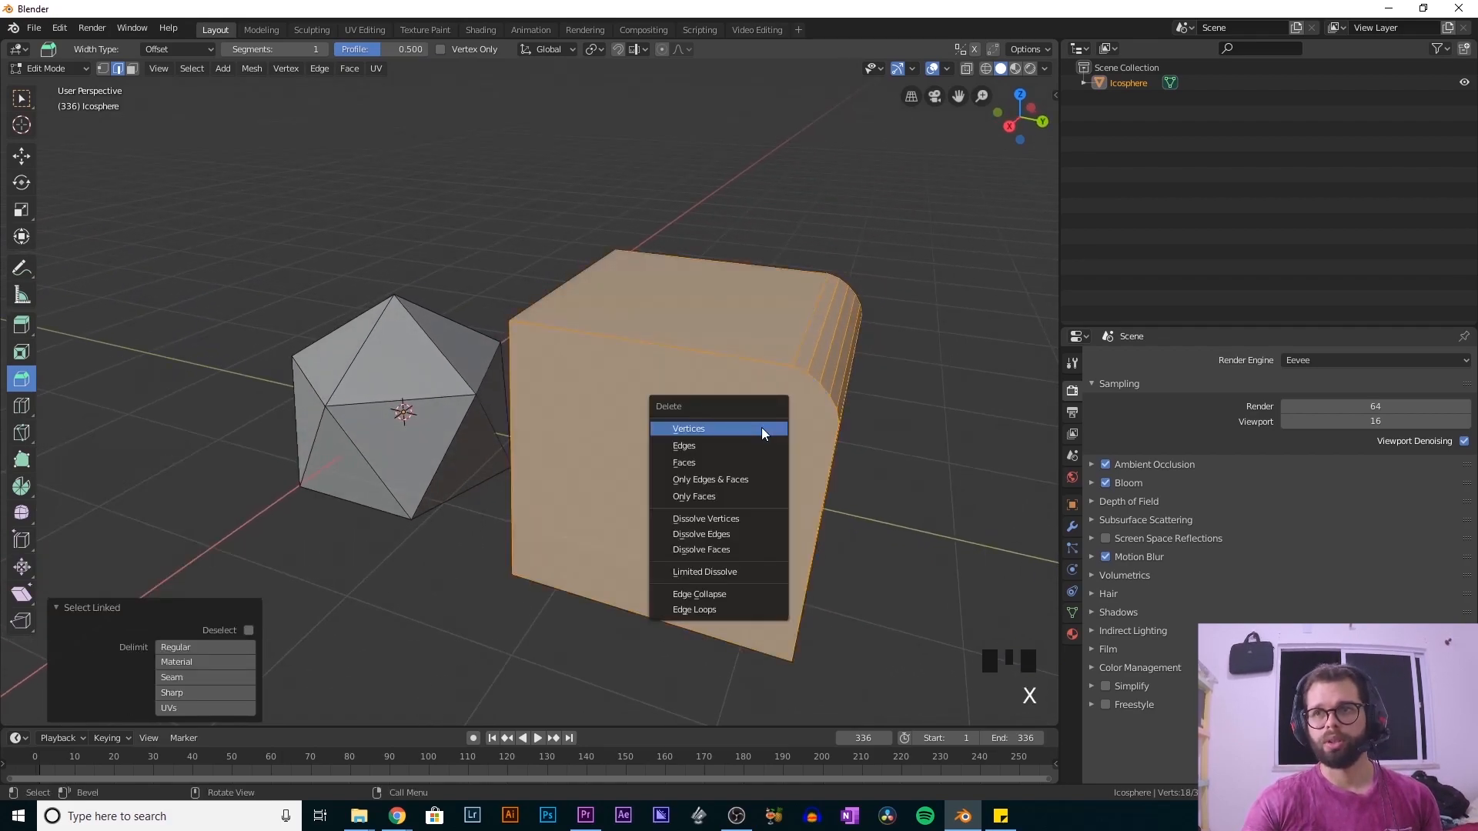
pyautogui.click(736, 465)
# - Select the entire icosphere and bevel all its edges by about 0.0532 m with one segment
pyautogui.scroll(2, 616, 495)
pyautogui.moveTo(588, 428); pyautogui.dragTo(593, 314, button='middle')
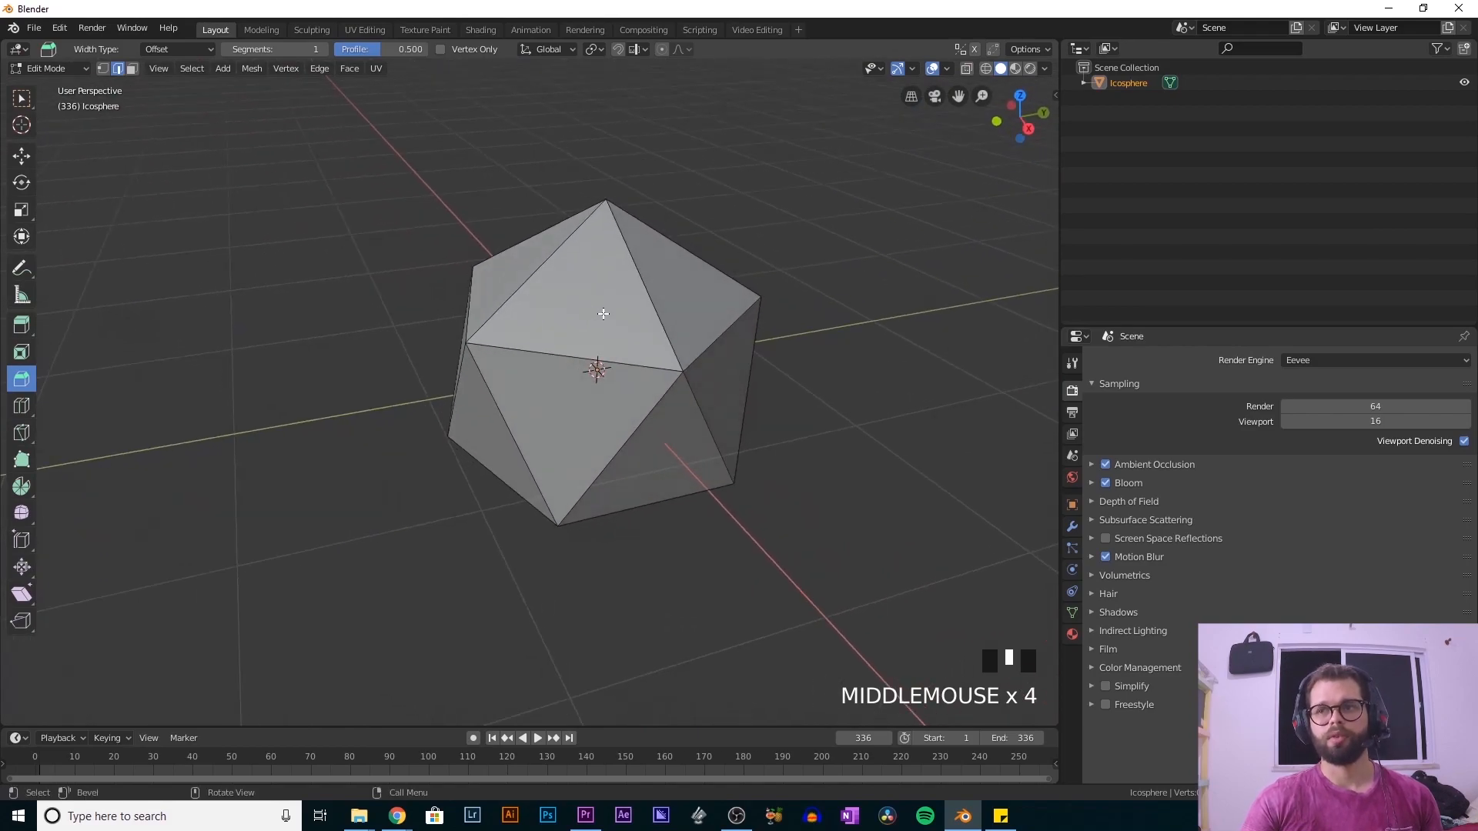
pyautogui.press('a')
pyautogui.moveTo(696, 428); pyautogui.dragTo(716, 462, button='middle')
pyautogui.keyDown('ctrl'); pyautogui.moveTo(716, 462); pyautogui.dragTo(510, 397, button='middle'); pyautogui.keyUp('ctrl')
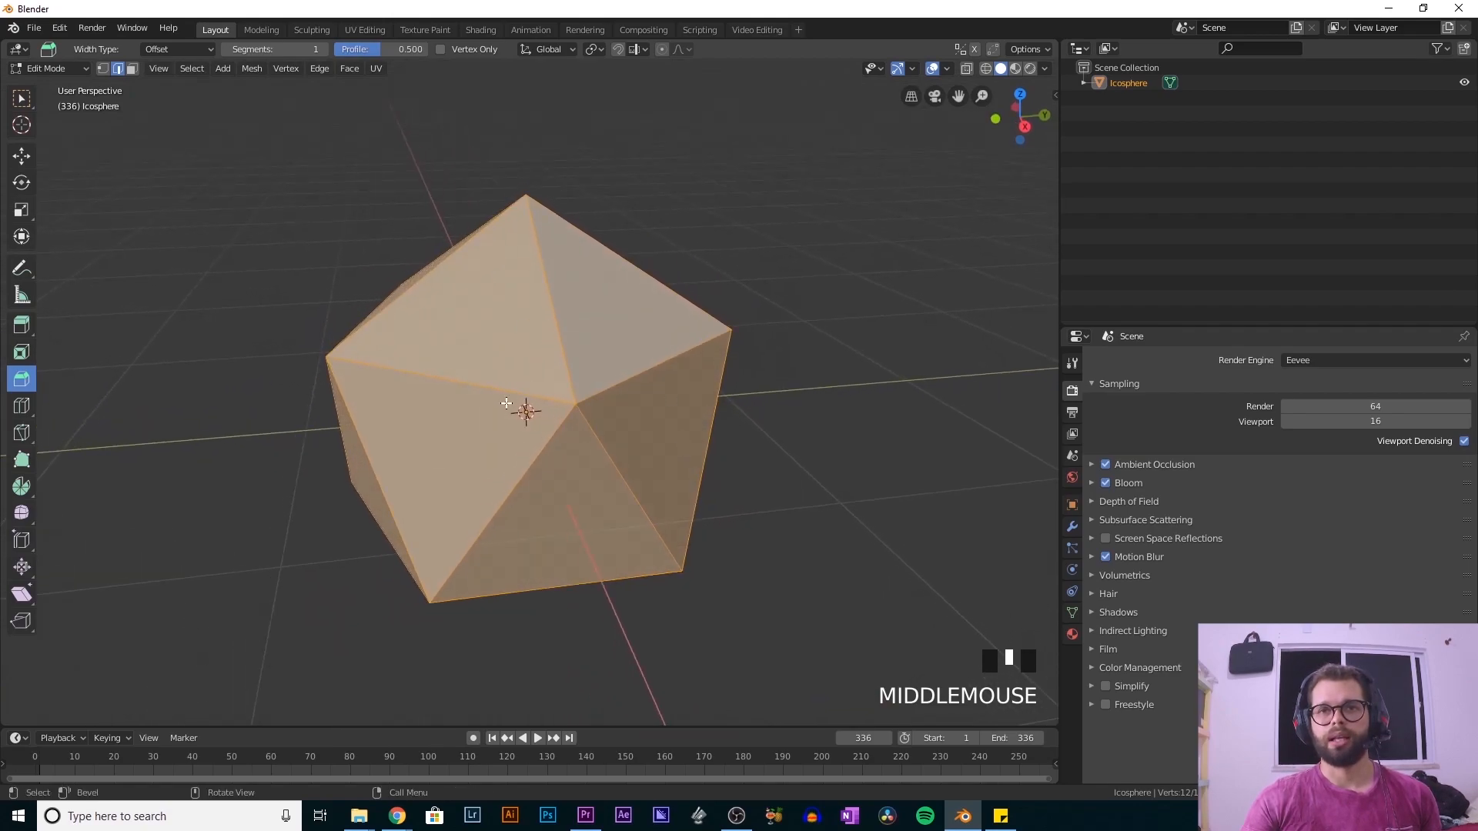
pyautogui.click(29, 381)
pyautogui.moveTo(654, 380); pyautogui.dragTo(663, 390)
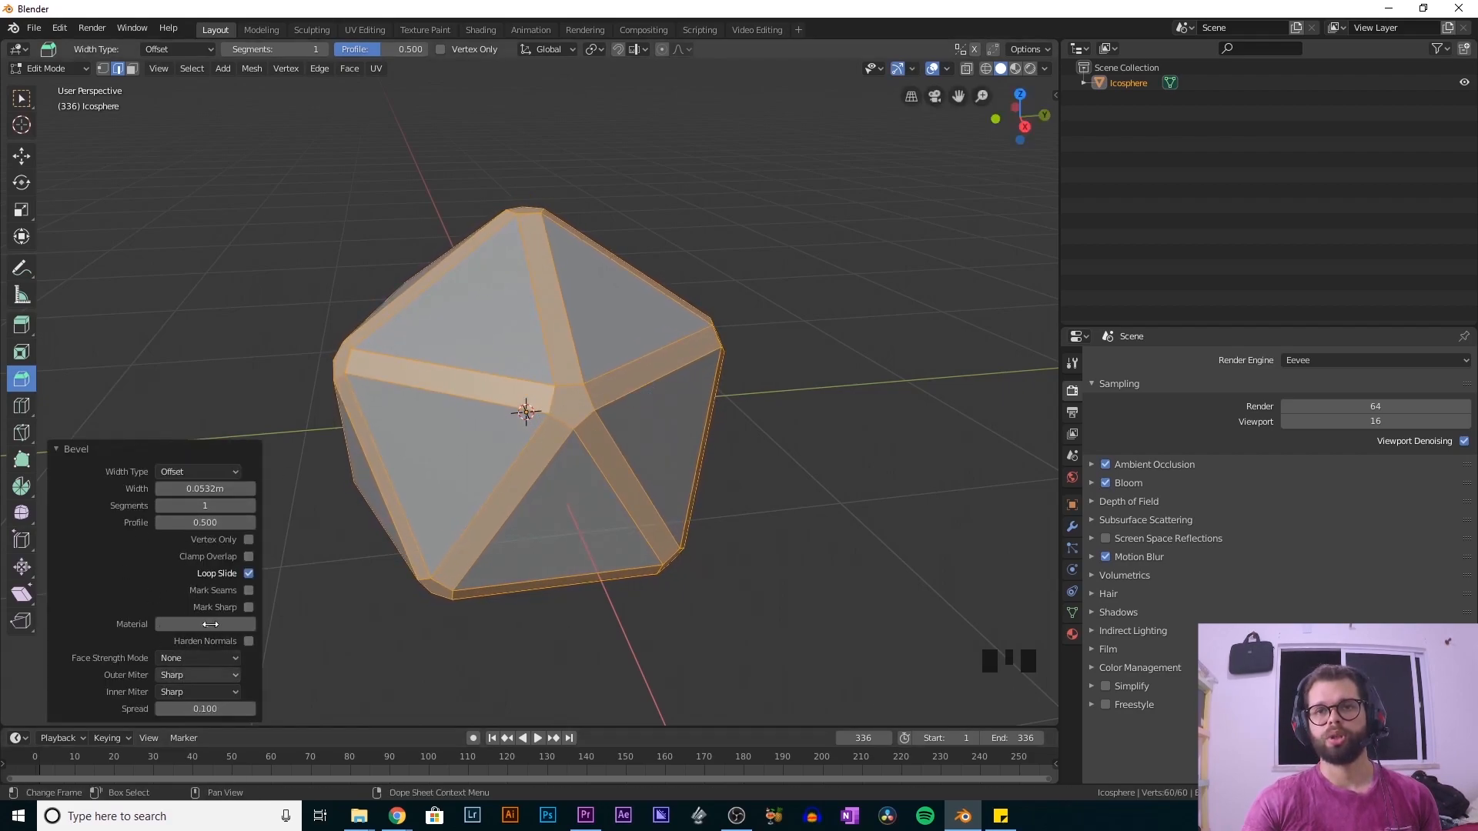
# - Set the icosphere's bevel width to about 0.153 m and check the resulting face pattern from several sides
pyautogui.moveTo(646, 338); pyautogui.dragTo(522, 583, button='middle')
pyautogui.moveTo(730, 478); pyautogui.dragTo(654, 465, button='middle')
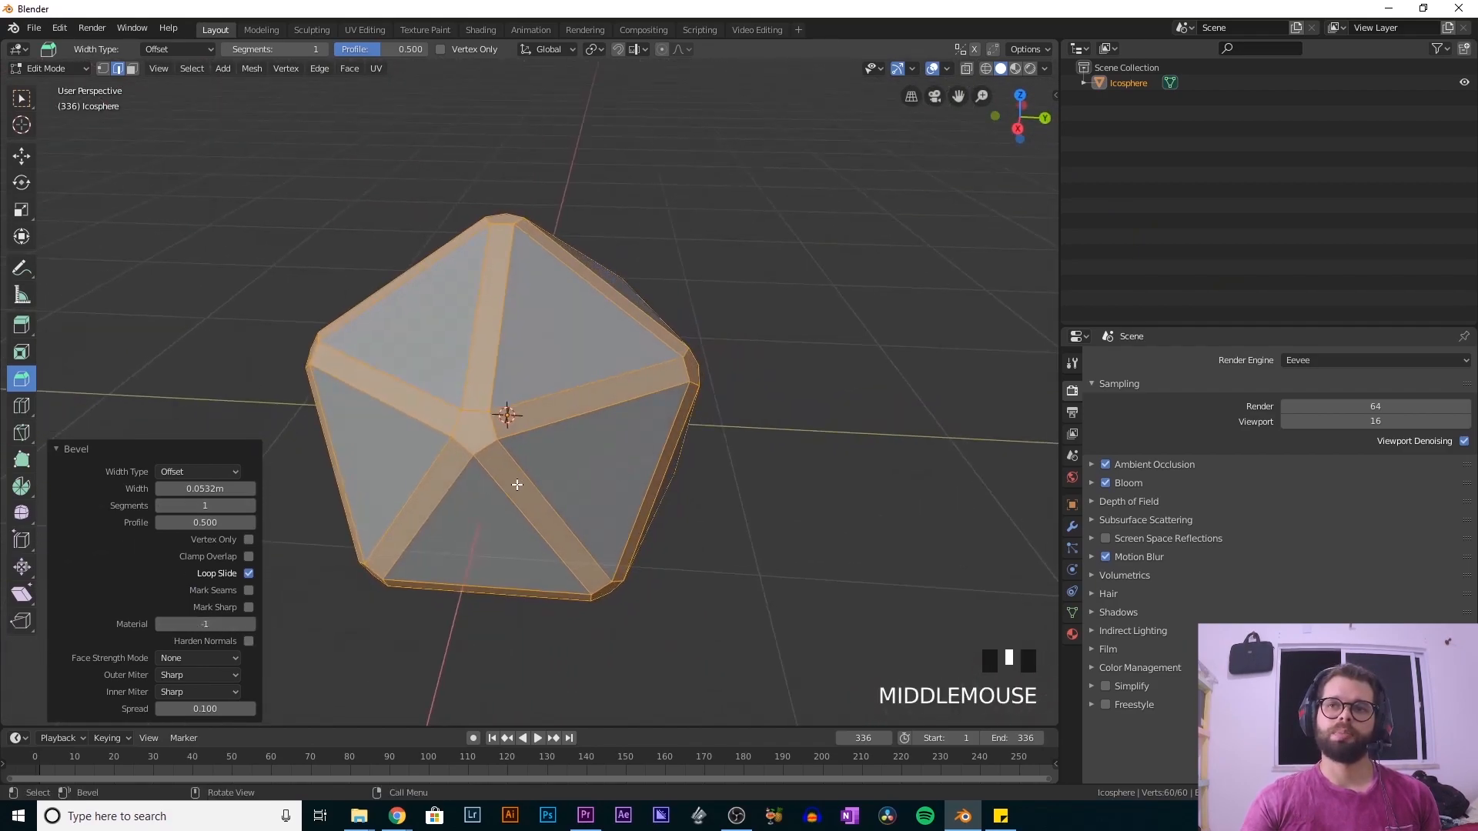
pyautogui.moveTo(205, 488); pyautogui.dragTo(235, 488)
pyautogui.moveTo(570, 472); pyautogui.dragTo(321, 327, button='middle')
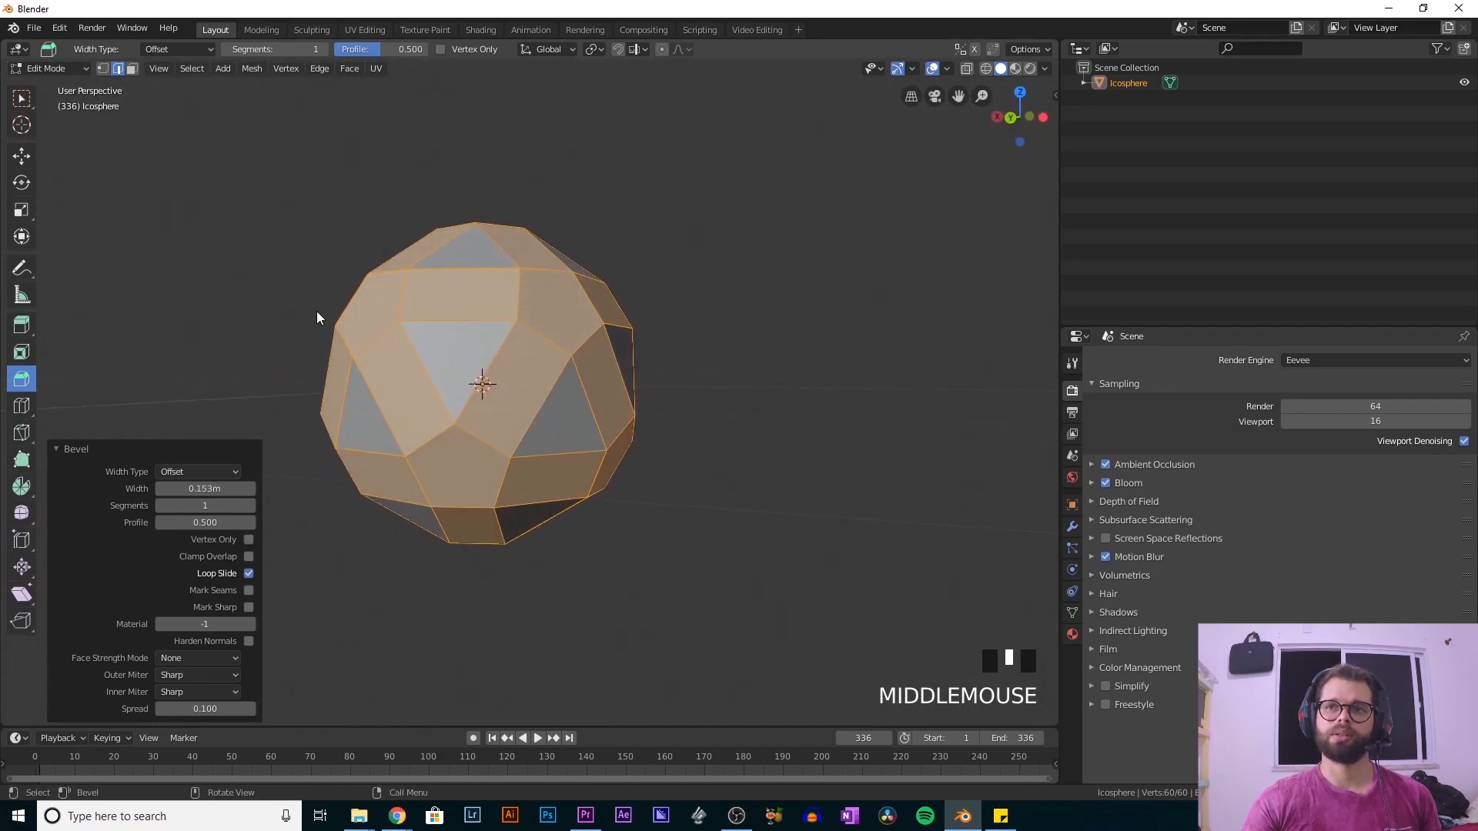
pyautogui.moveTo(525, 383); pyautogui.dragTo(626, 339, button='middle')
pyautogui.moveTo(611, 449); pyautogui.dragTo(569, 497, button='middle')
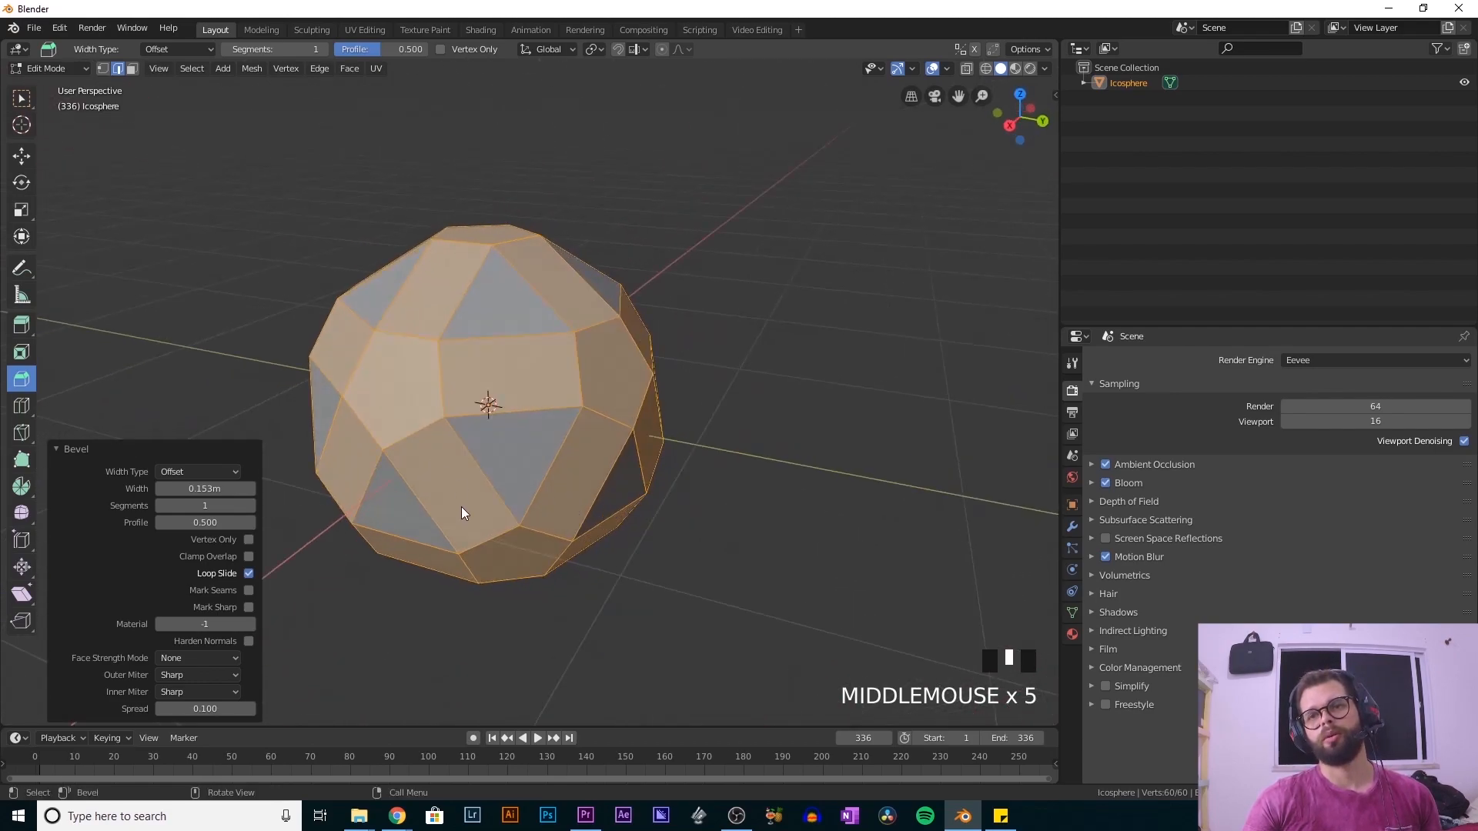
pyautogui.moveTo(511, 376); pyautogui.dragTo(652, 459, button='middle')
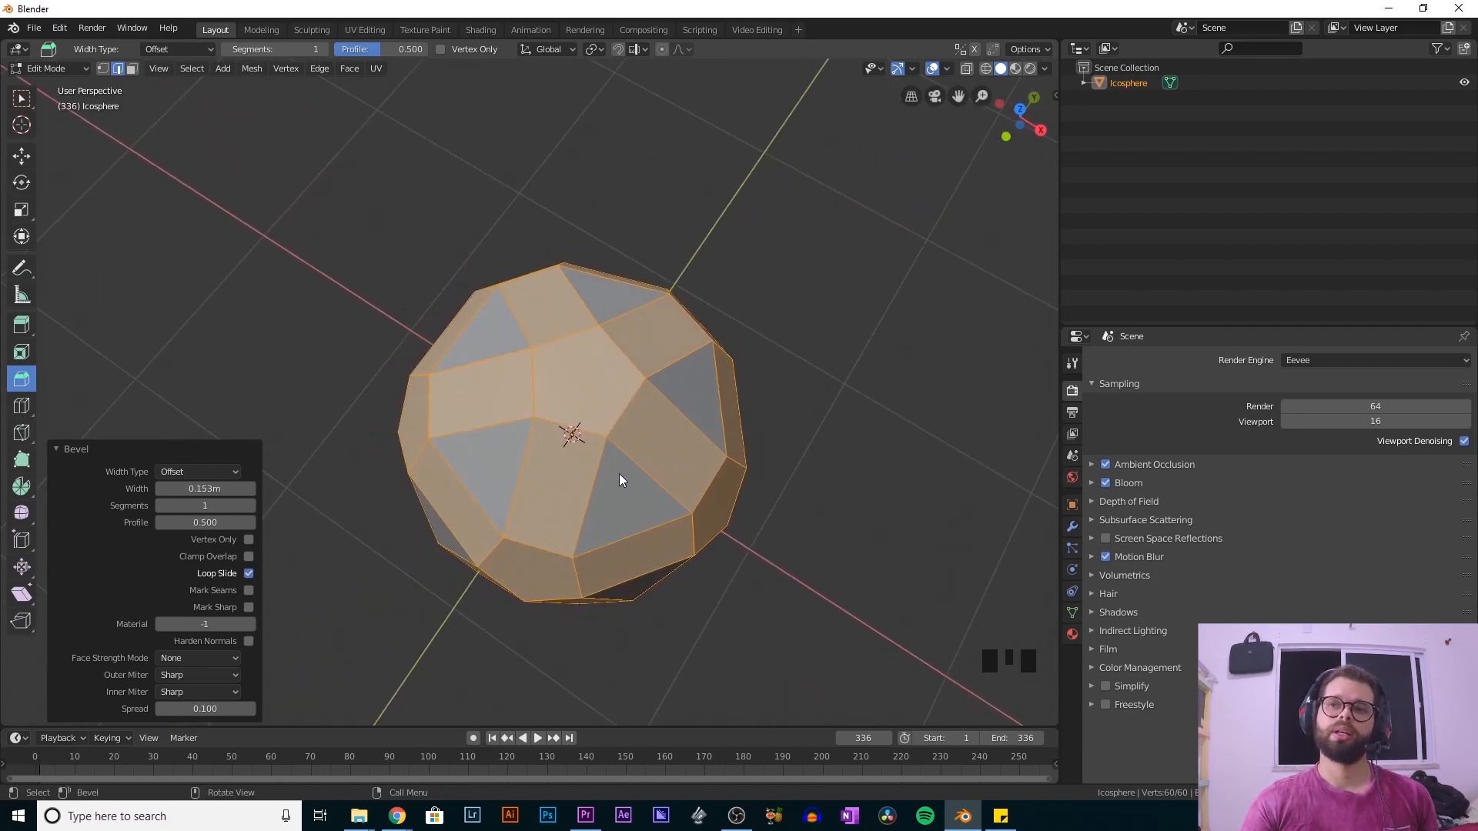
# - Switch the icosphere's bevel to Vertex Only and set its width to about 0.353 m
pyautogui.moveTo(736, 511); pyautogui.dragTo(562, 470, button='middle')
pyautogui.moveTo(636, 516); pyautogui.dragTo(560, 521, button='middle')
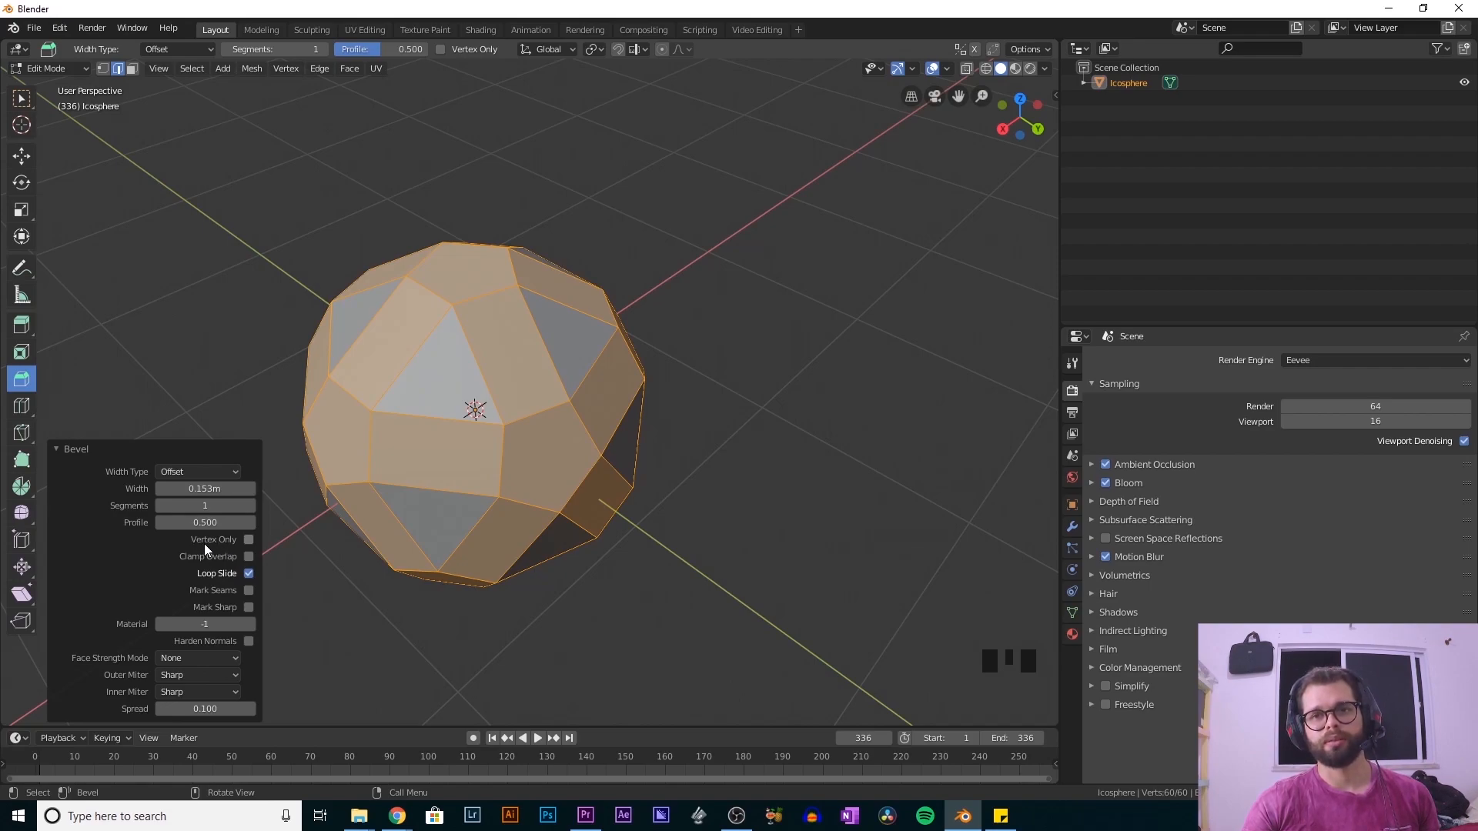
pyautogui.click(246, 540)
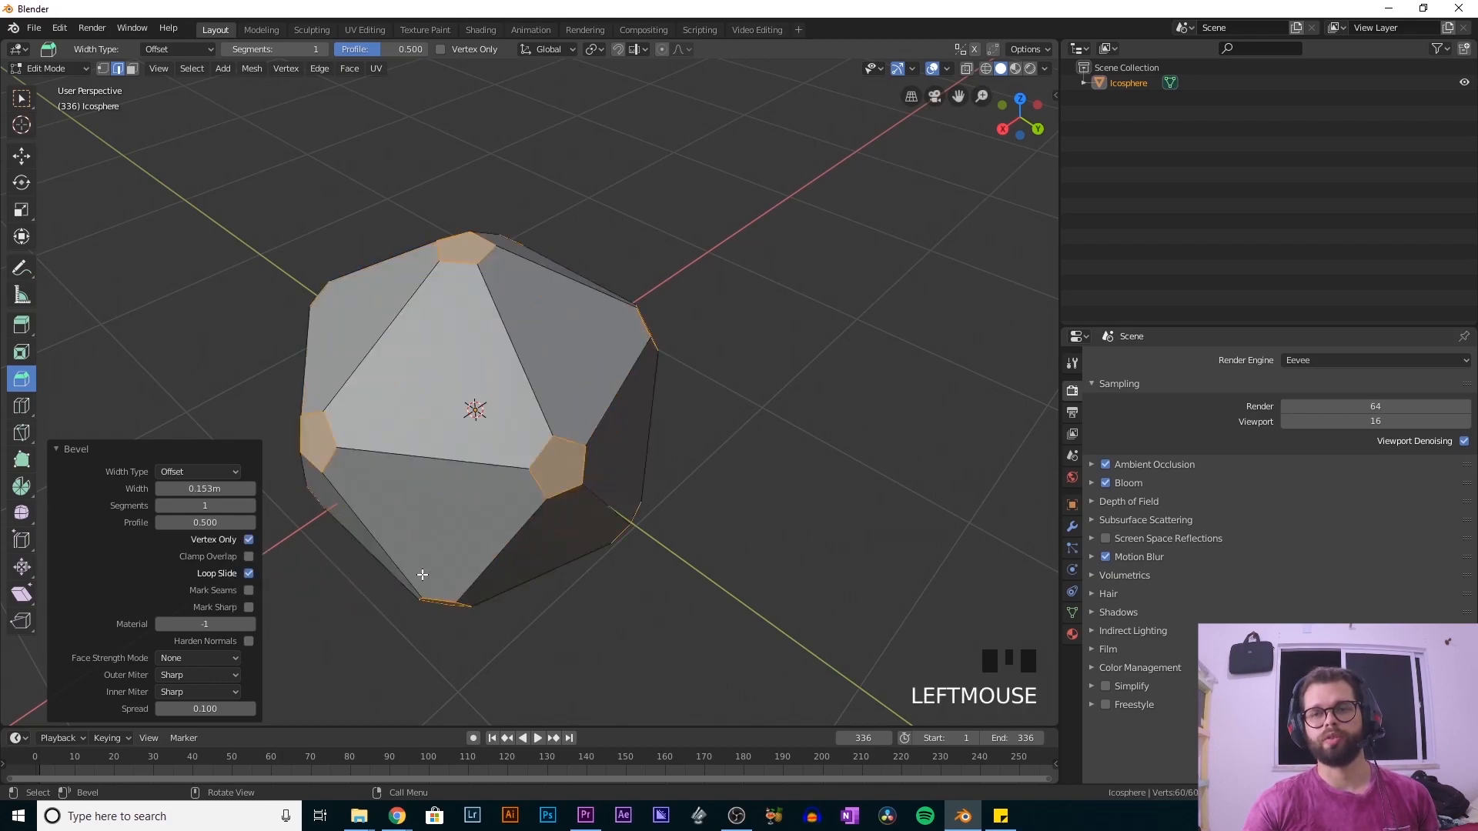
pyautogui.click(248, 539)
pyautogui.click(248, 539)
pyautogui.click(248, 539)
pyautogui.click(248, 539)
pyautogui.click(248, 539)
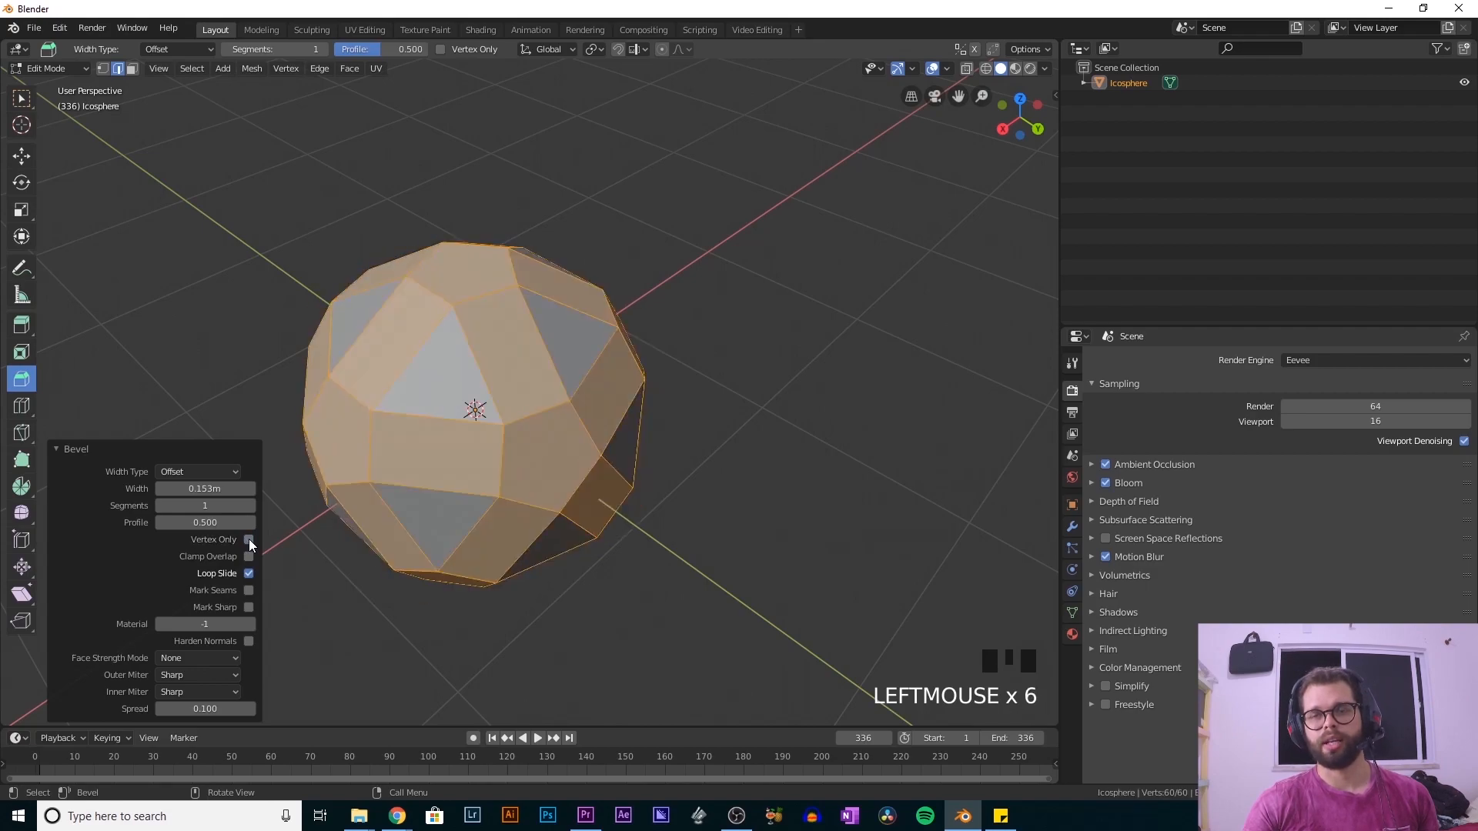
pyautogui.click(248, 539)
pyautogui.moveTo(531, 494); pyautogui.dragTo(541, 545, button='middle')
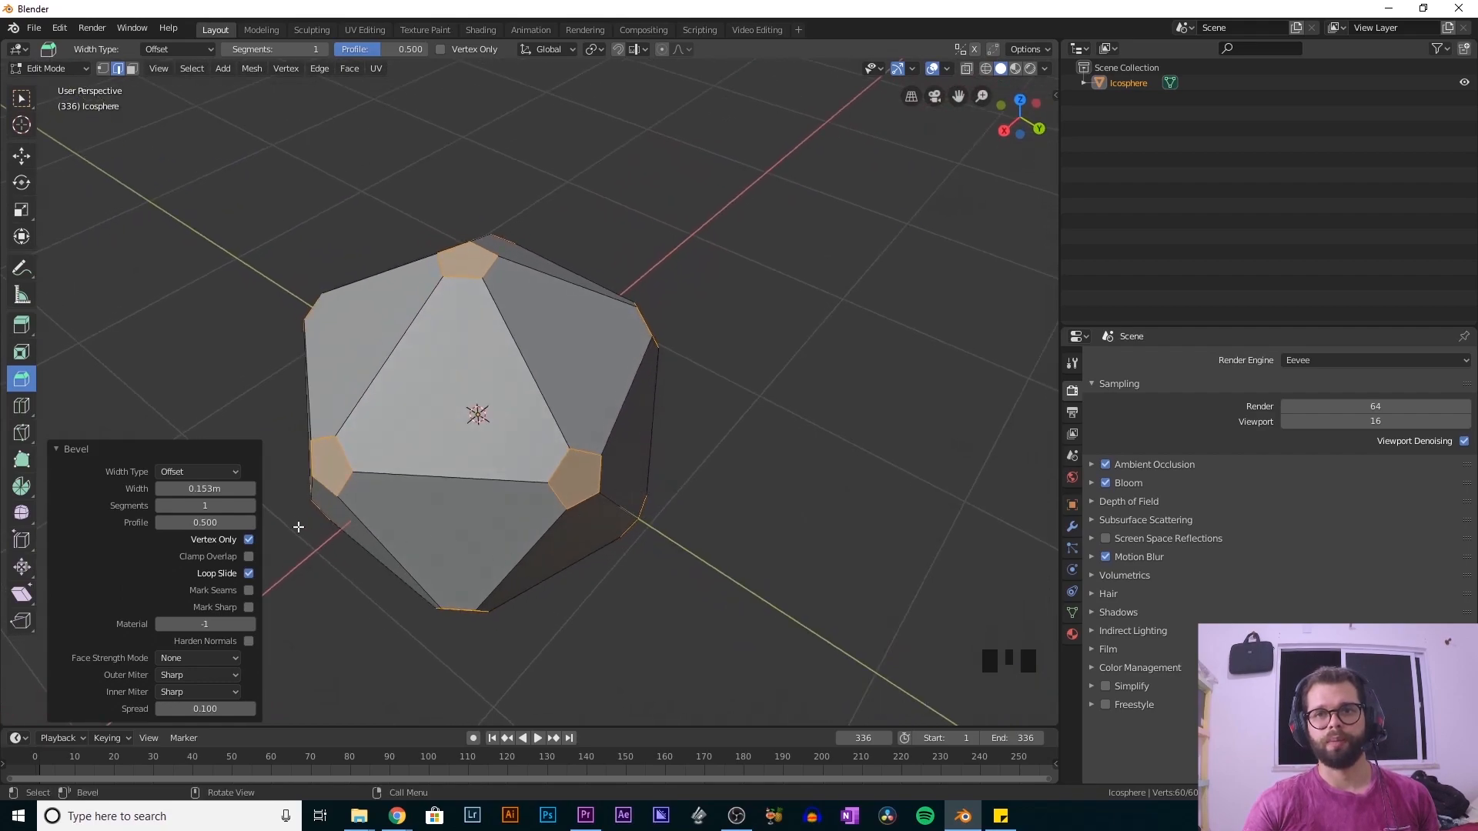
pyautogui.moveTo(200, 490); pyautogui.dragTo(285, 490)
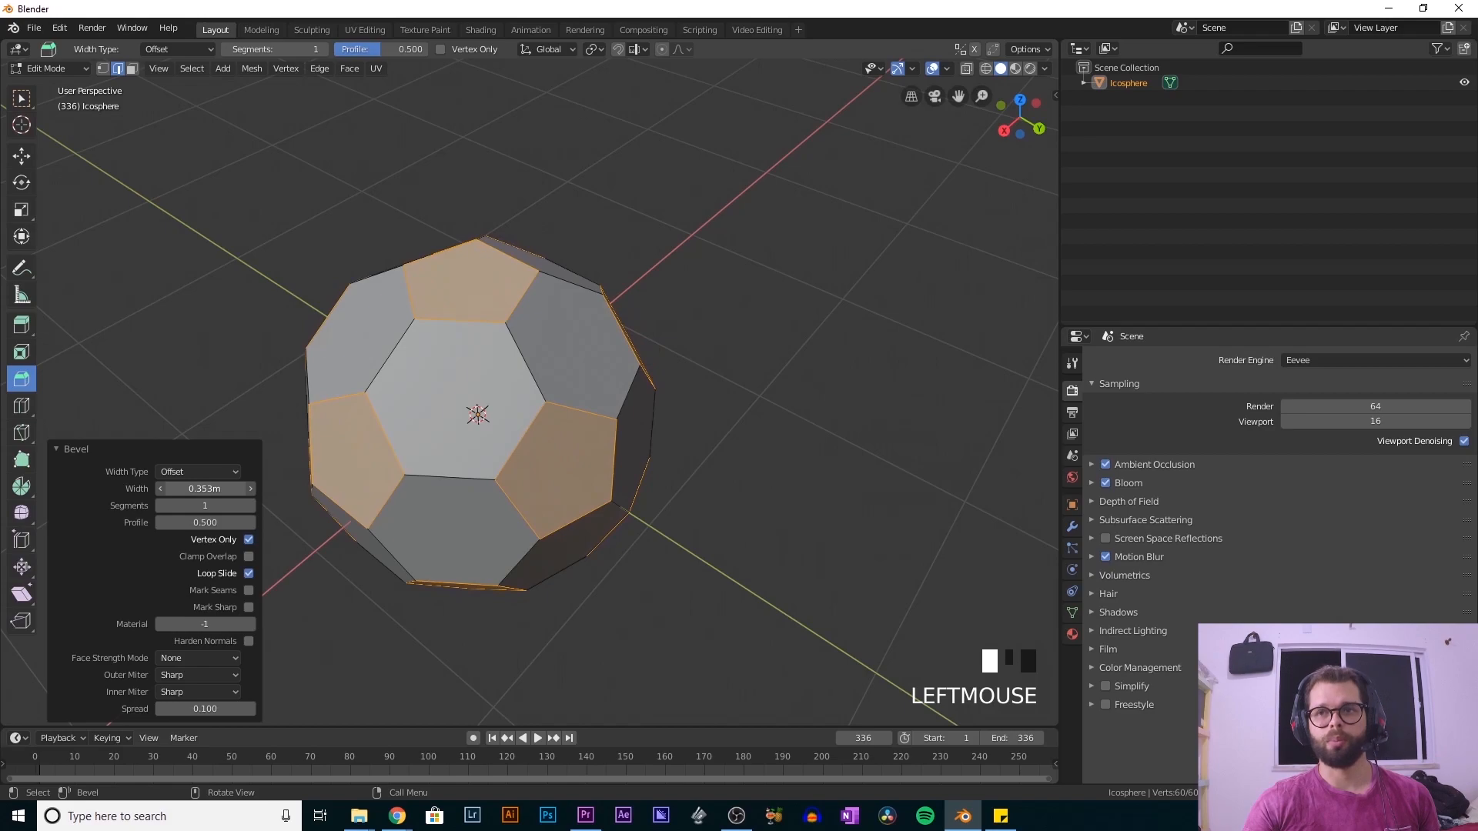
# - Change to face selection with the tweak select tool and select the pentagon at the bottom of the beveled icosphere
pyautogui.moveTo(536, 477); pyautogui.dragTo(418, 488, button='middle')
pyautogui.moveTo(544, 383); pyautogui.dragTo(489, 264, button='middle')
pyautogui.moveTo(660, 434); pyautogui.dragTo(604, 537, button='middle')
pyautogui.press('KP_1')
pyautogui.keyDown('shift'); pyautogui.moveTo(550, 458); pyautogui.dragTo(720, 445, button='middle'); pyautogui.keyUp('shift')
pyautogui.moveTo(694, 554); pyautogui.dragTo(649, 560, button='middle')
pyautogui.click(611, 552)
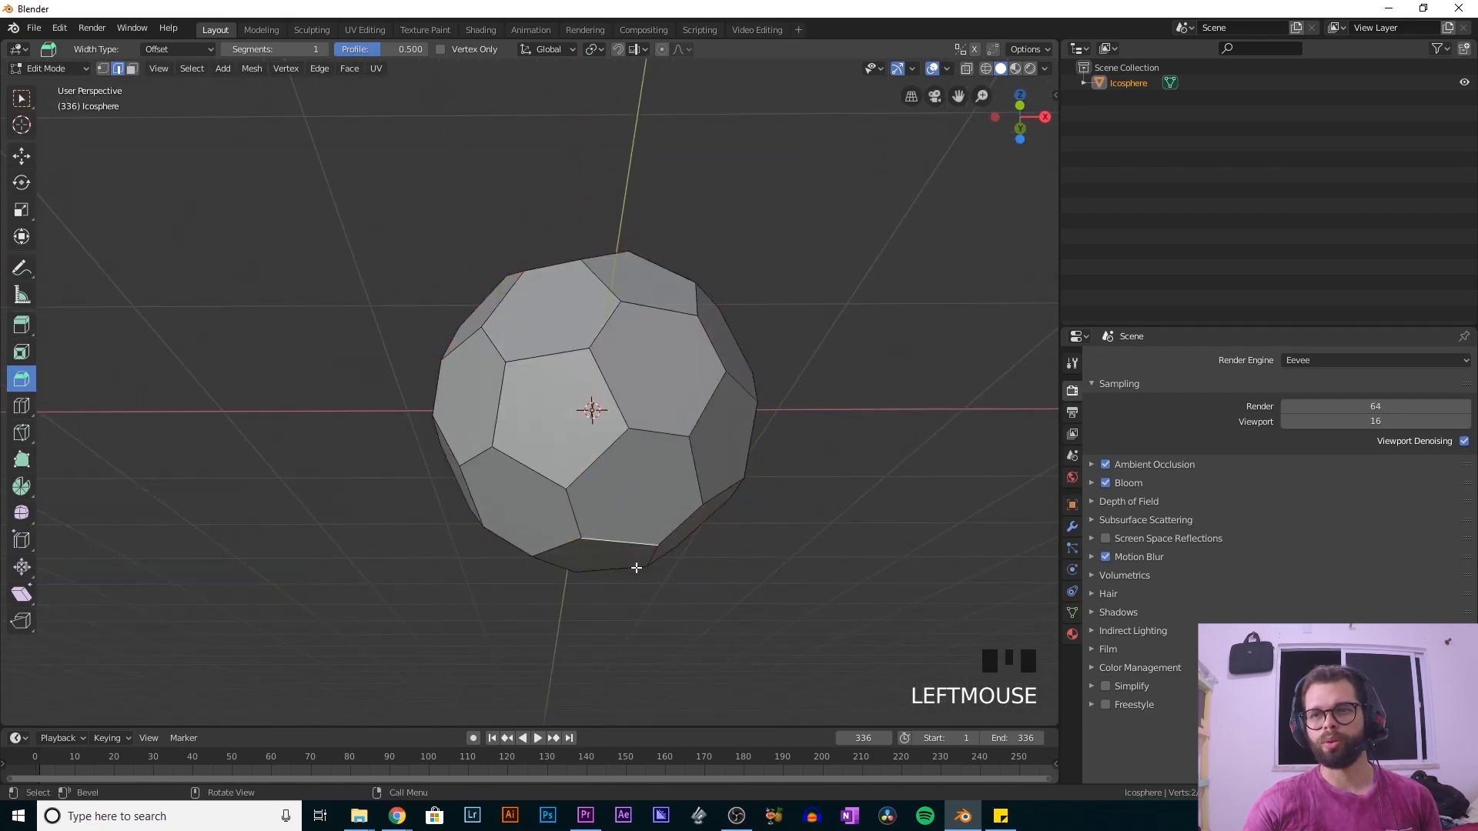
pyautogui.press('3')
pyautogui.moveTo(696, 610); pyautogui.dragTo(752, 600, button='middle')
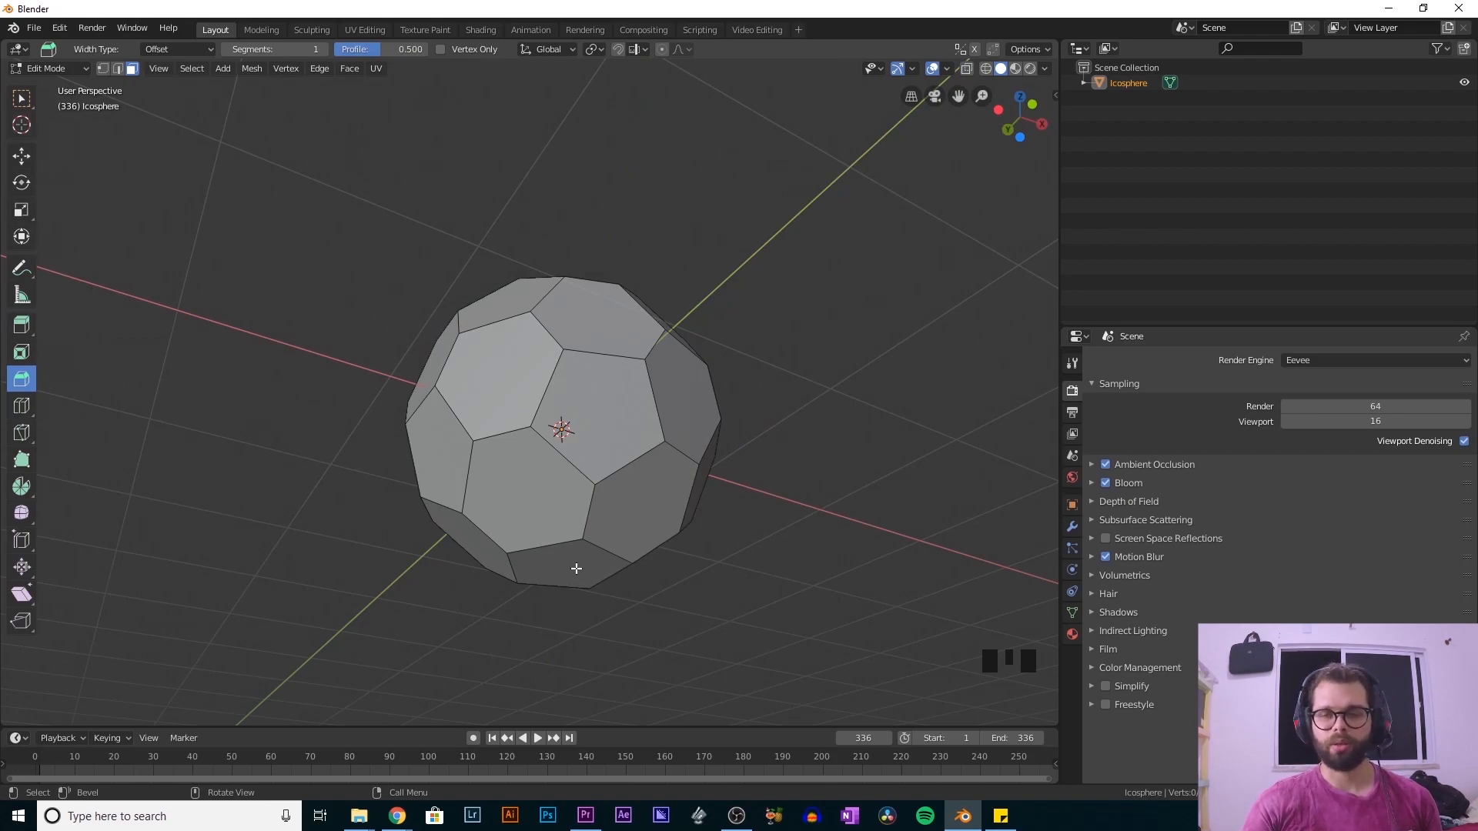
pyautogui.moveTo(586, 565); pyautogui.dragTo(616, 499, button='middle')
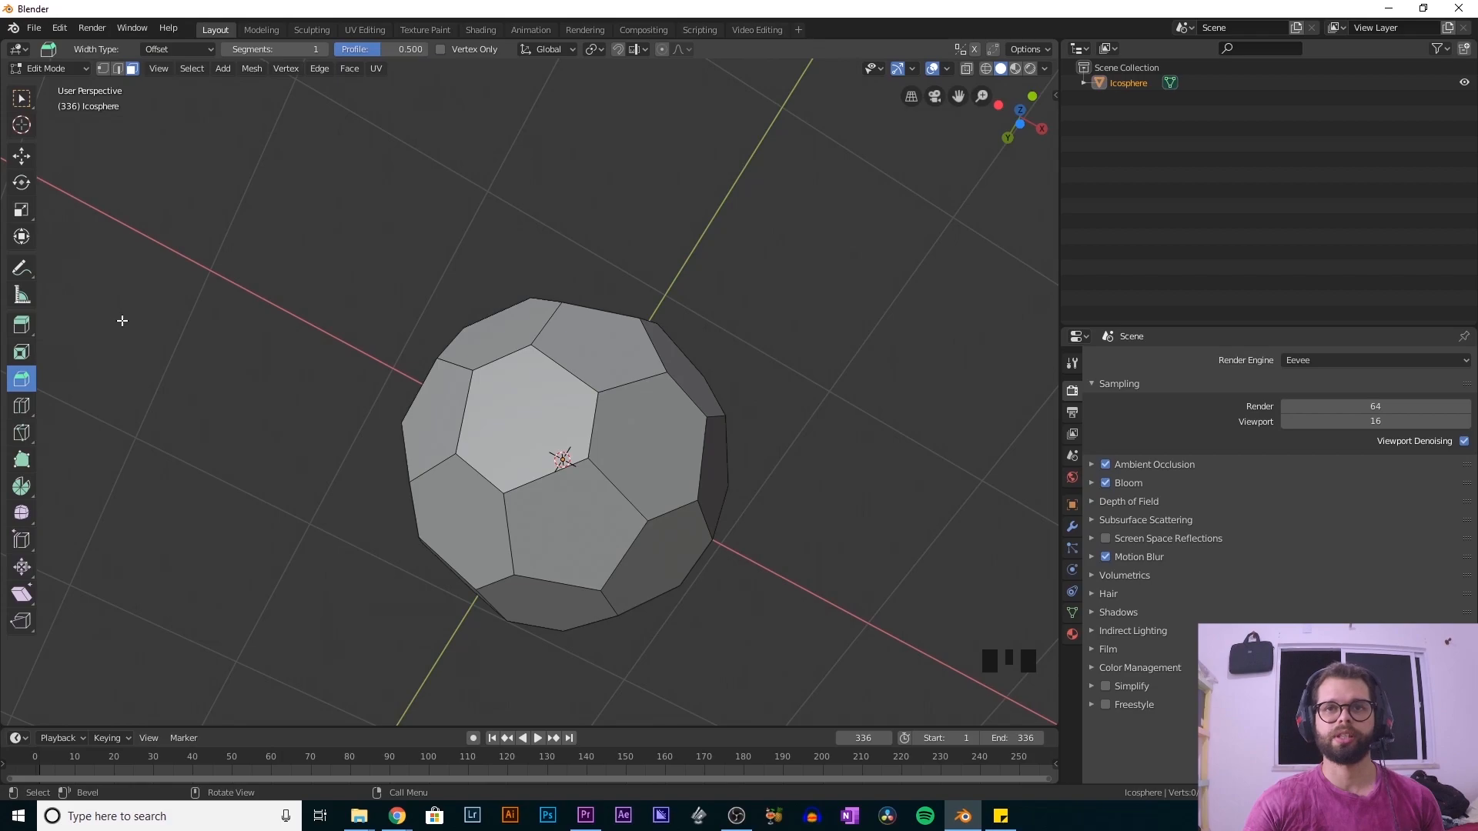
pyautogui.press('w')
pyautogui.moveTo(527, 549); pyautogui.dragTo(829, 337, button='middle')
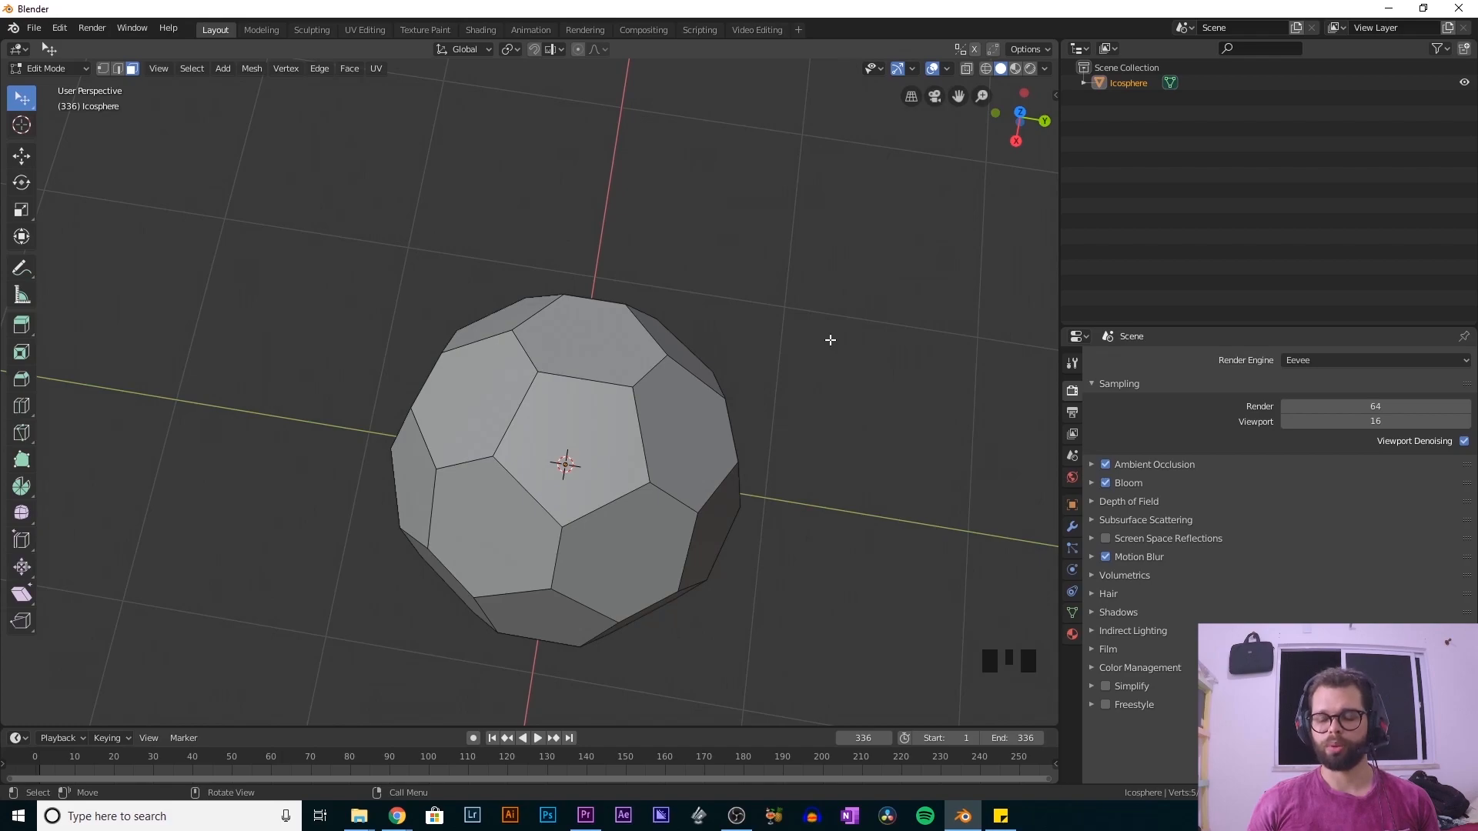
# - Examine the mesh from the top, front and right, and compare its face pattern with the koopa shell reference image in Chrome
pyautogui.press('KP_7')
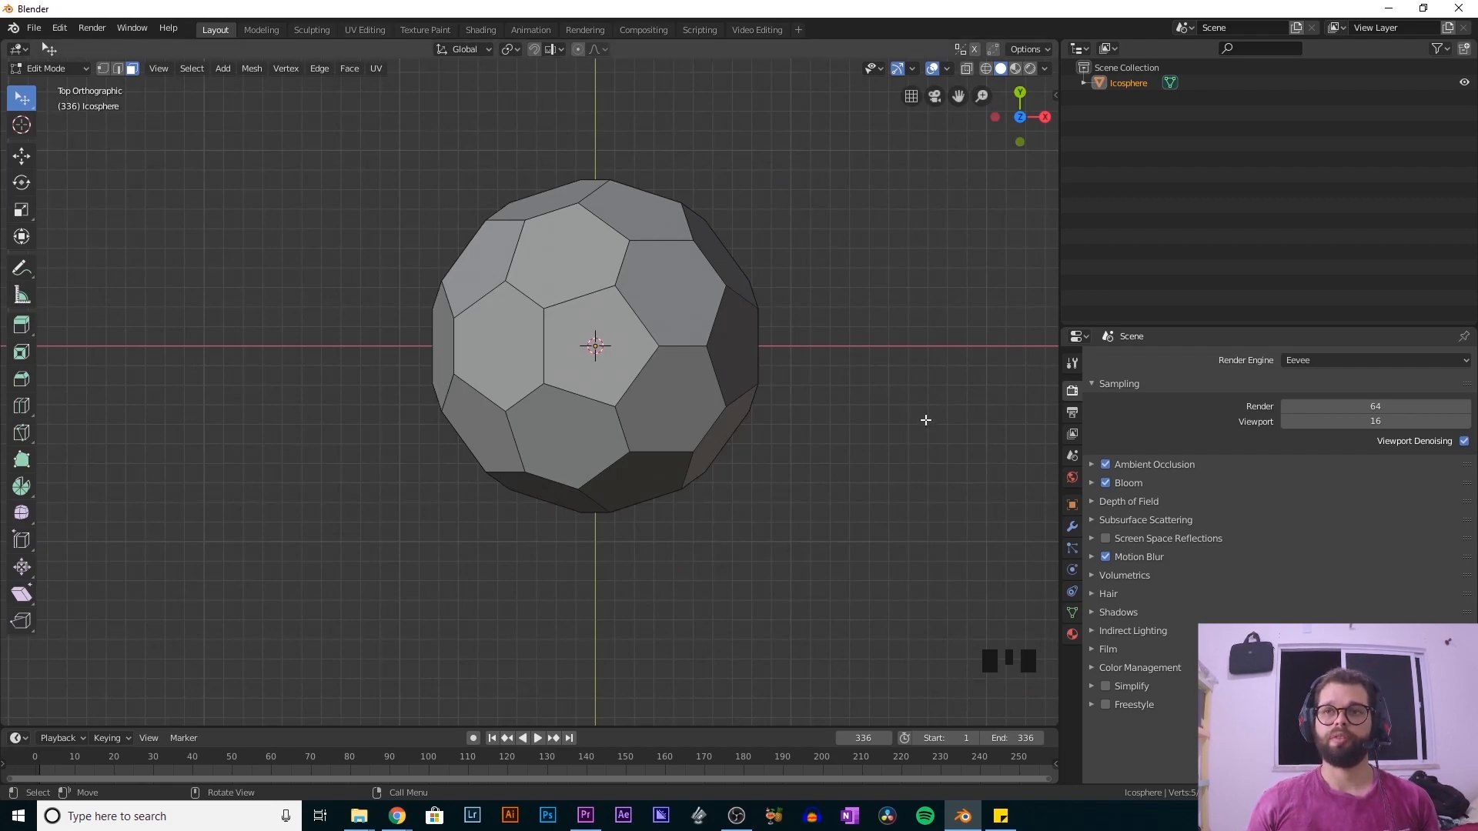
pyautogui.press('KP_1')
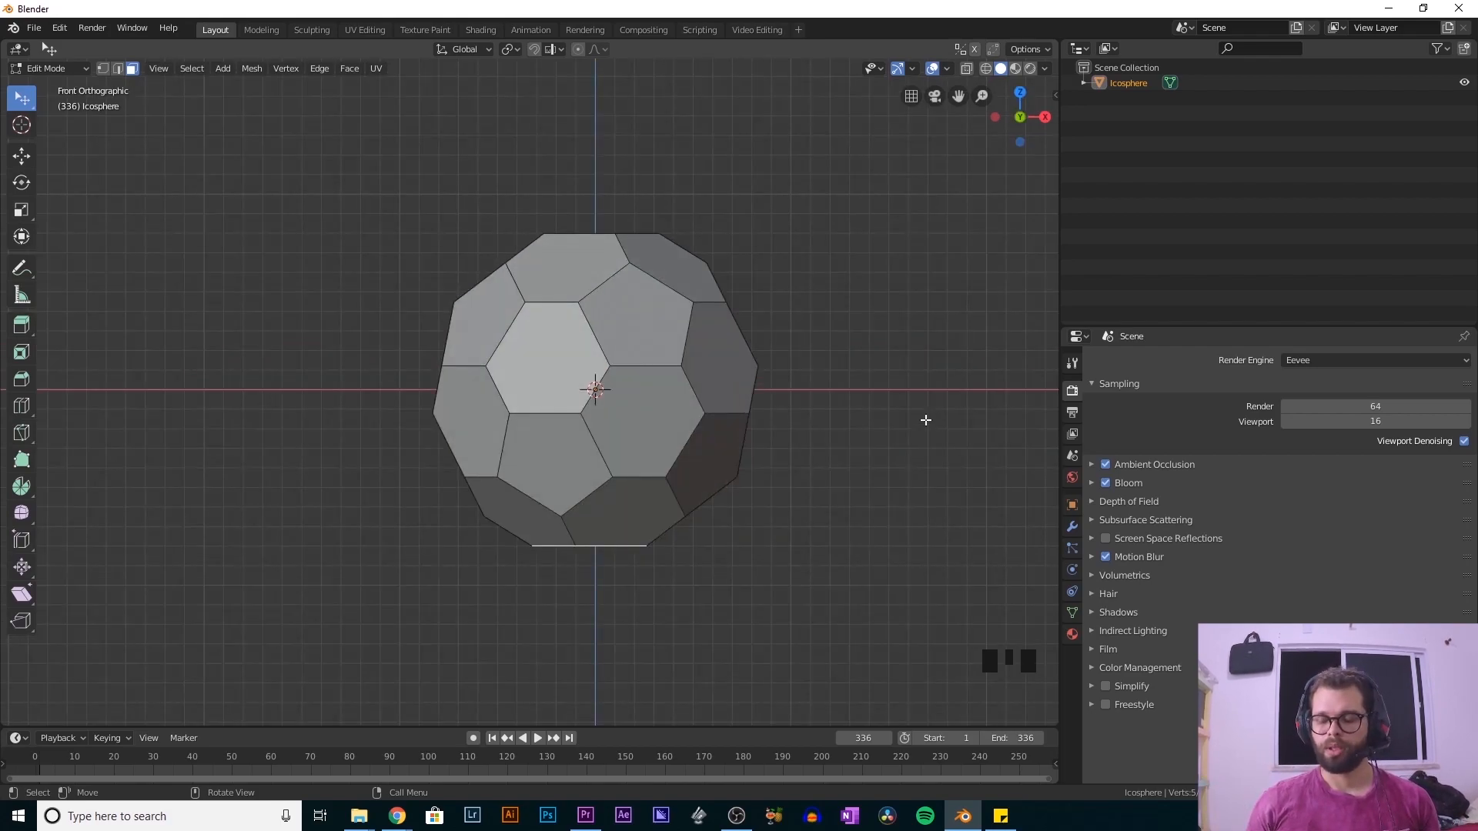
pyautogui.press('KP_3')
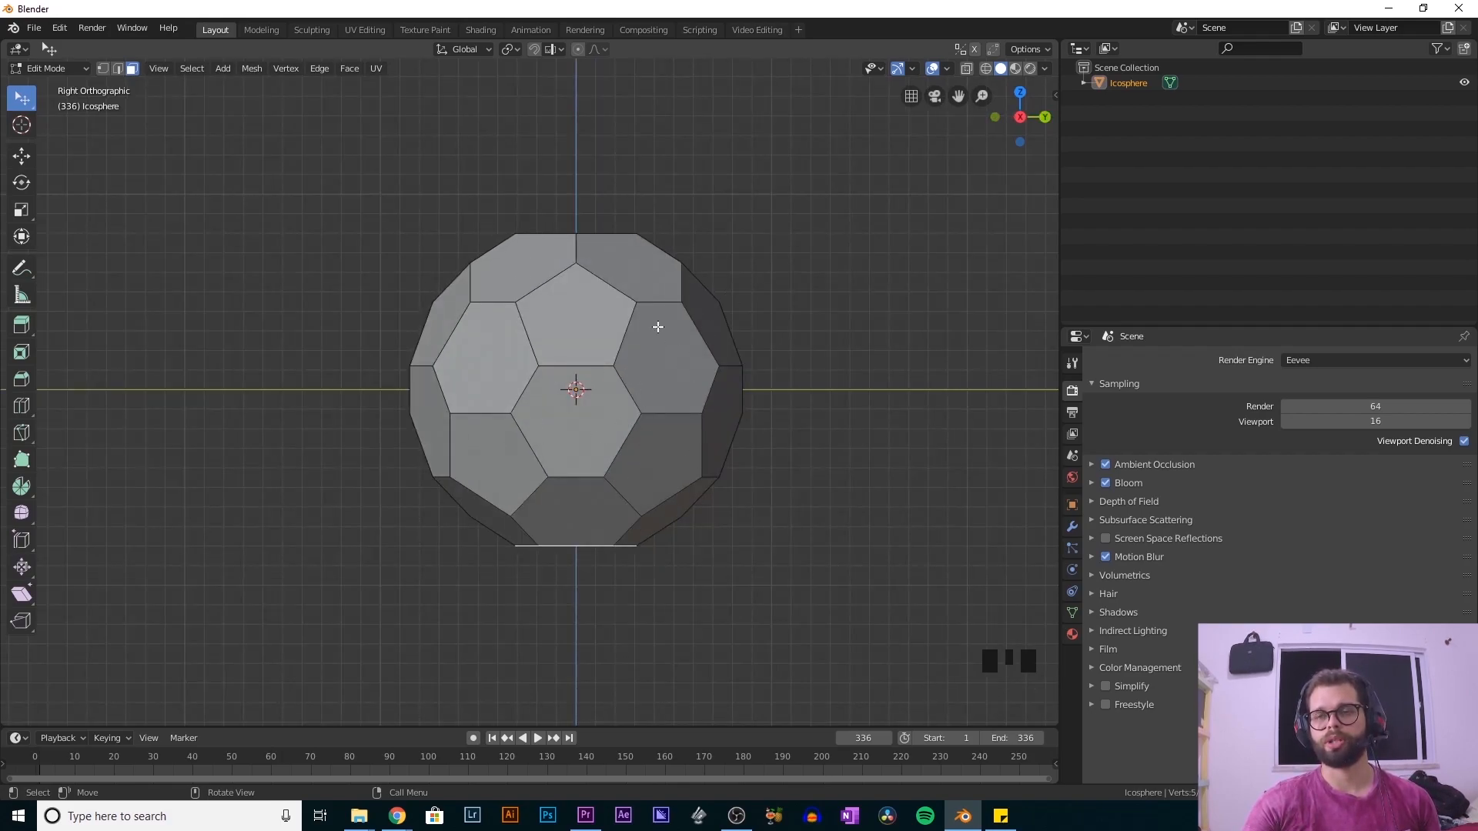
pyautogui.press('KP_1')
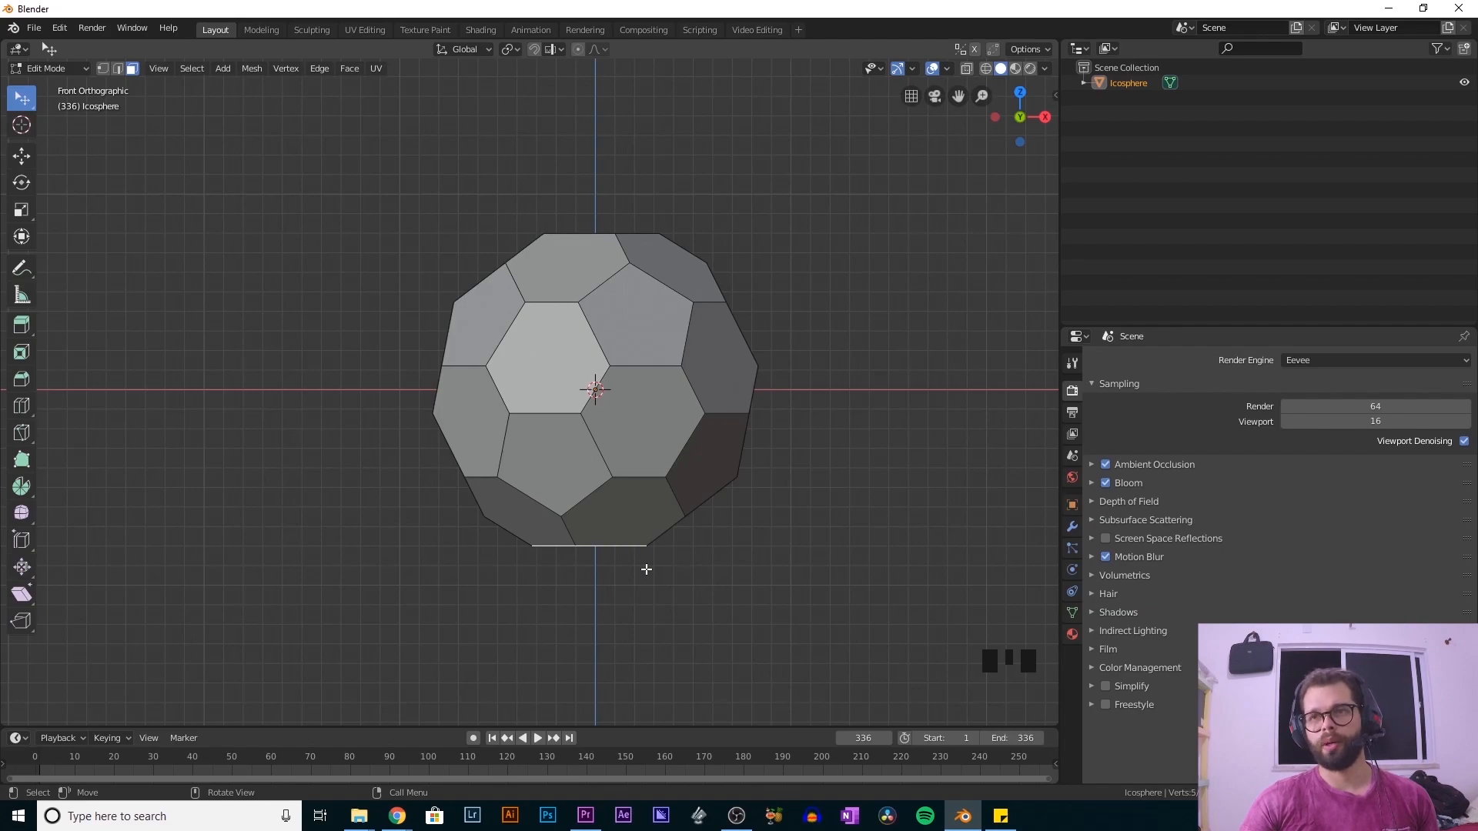
pyautogui.moveTo(752, 399); pyautogui.dragTo(659, 568, button='middle')
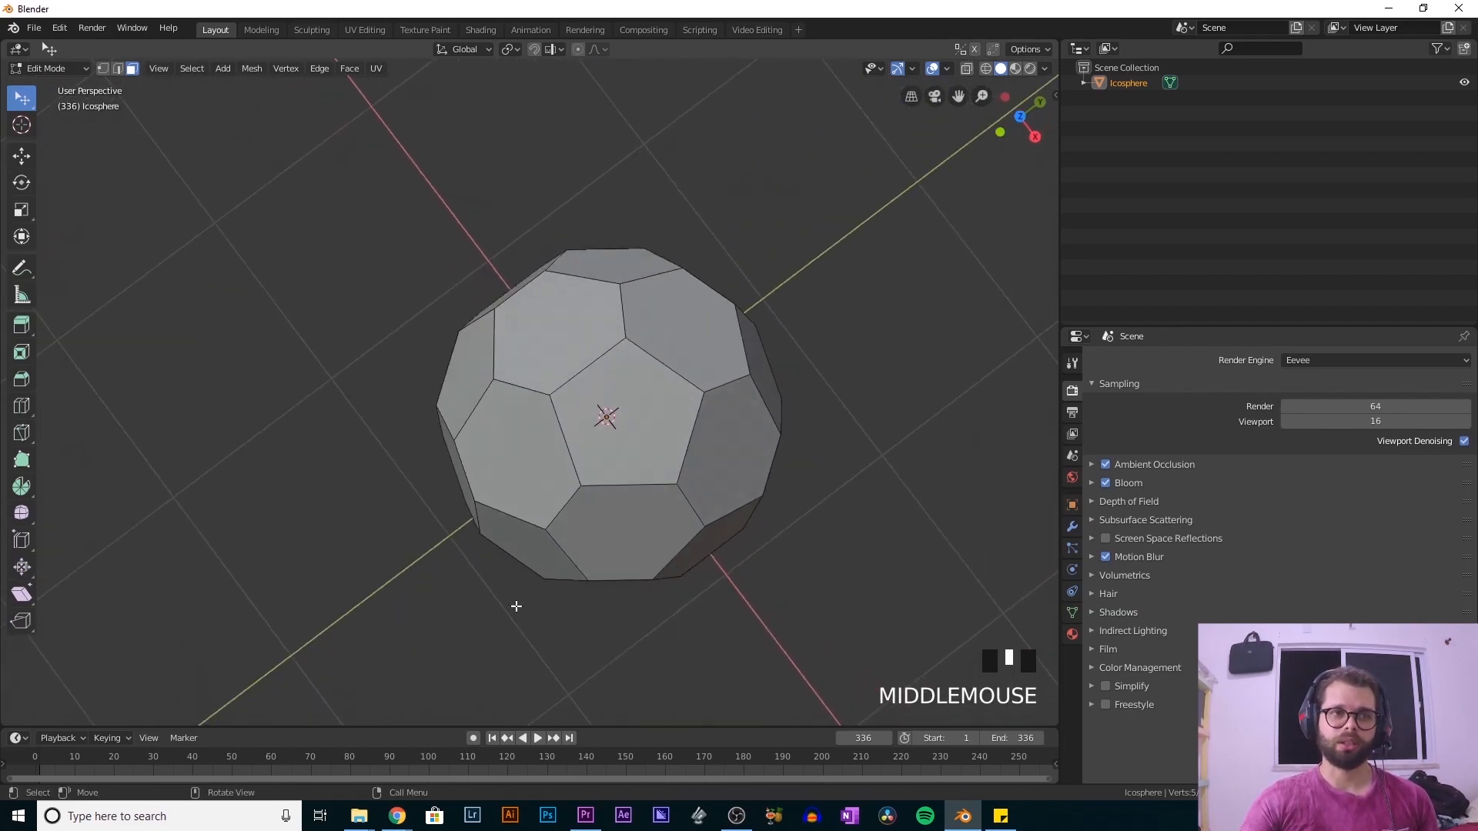
pyautogui.click(398, 816)
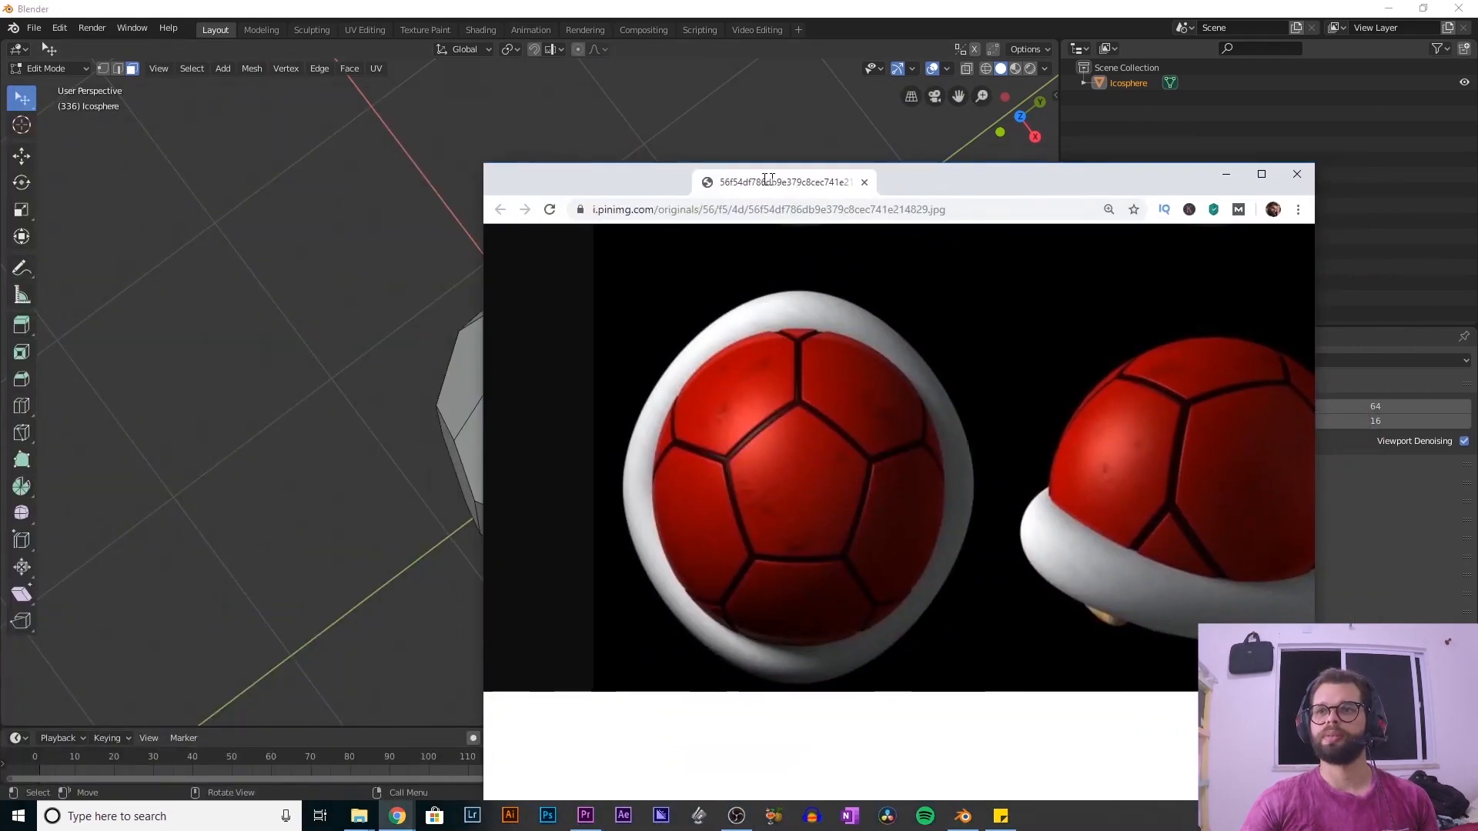
pyautogui.moveTo(770, 179); pyautogui.dragTo(693, 192)
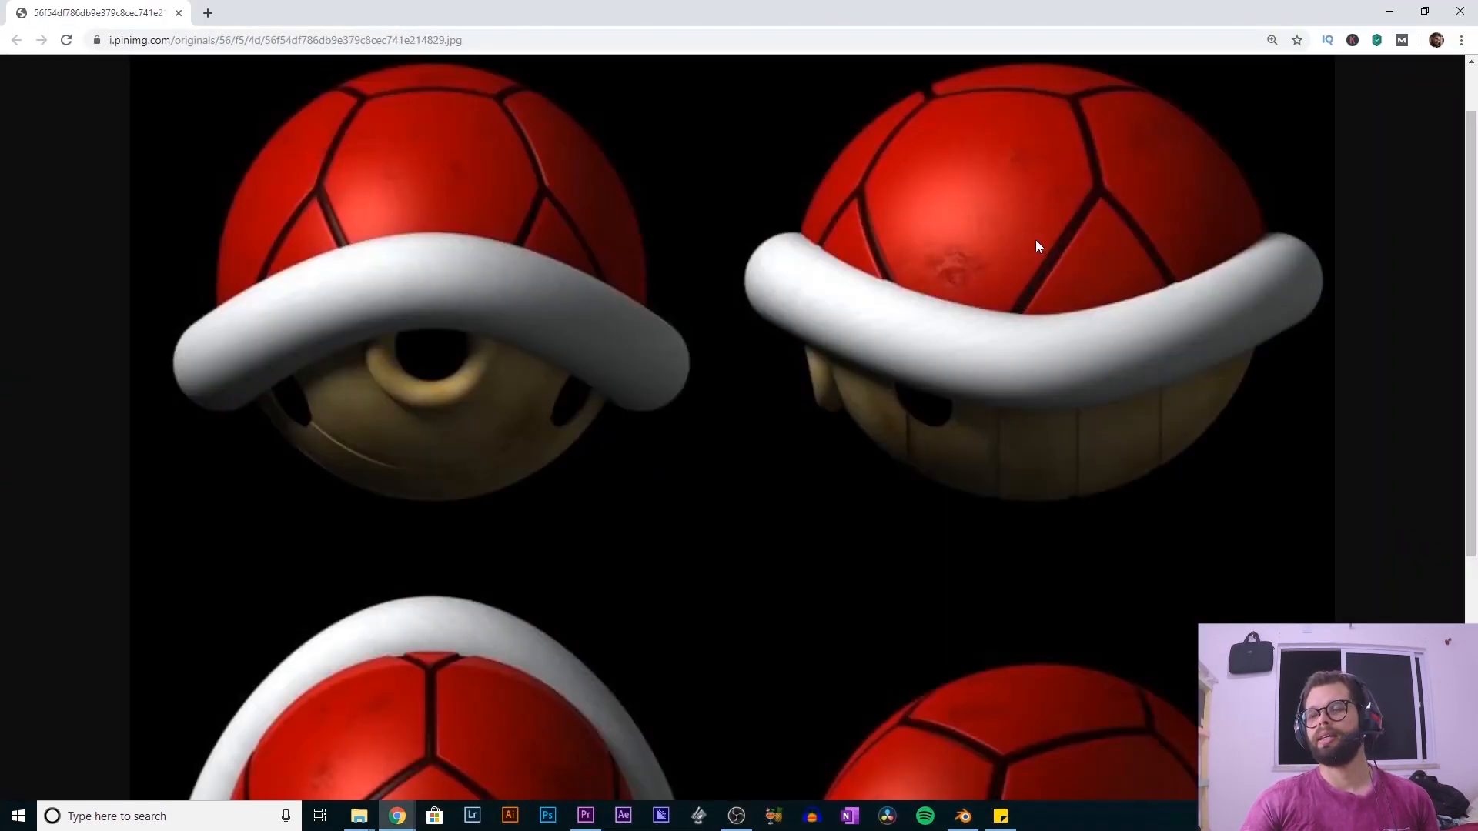
pyautogui.scroll(1, 1036, 246)
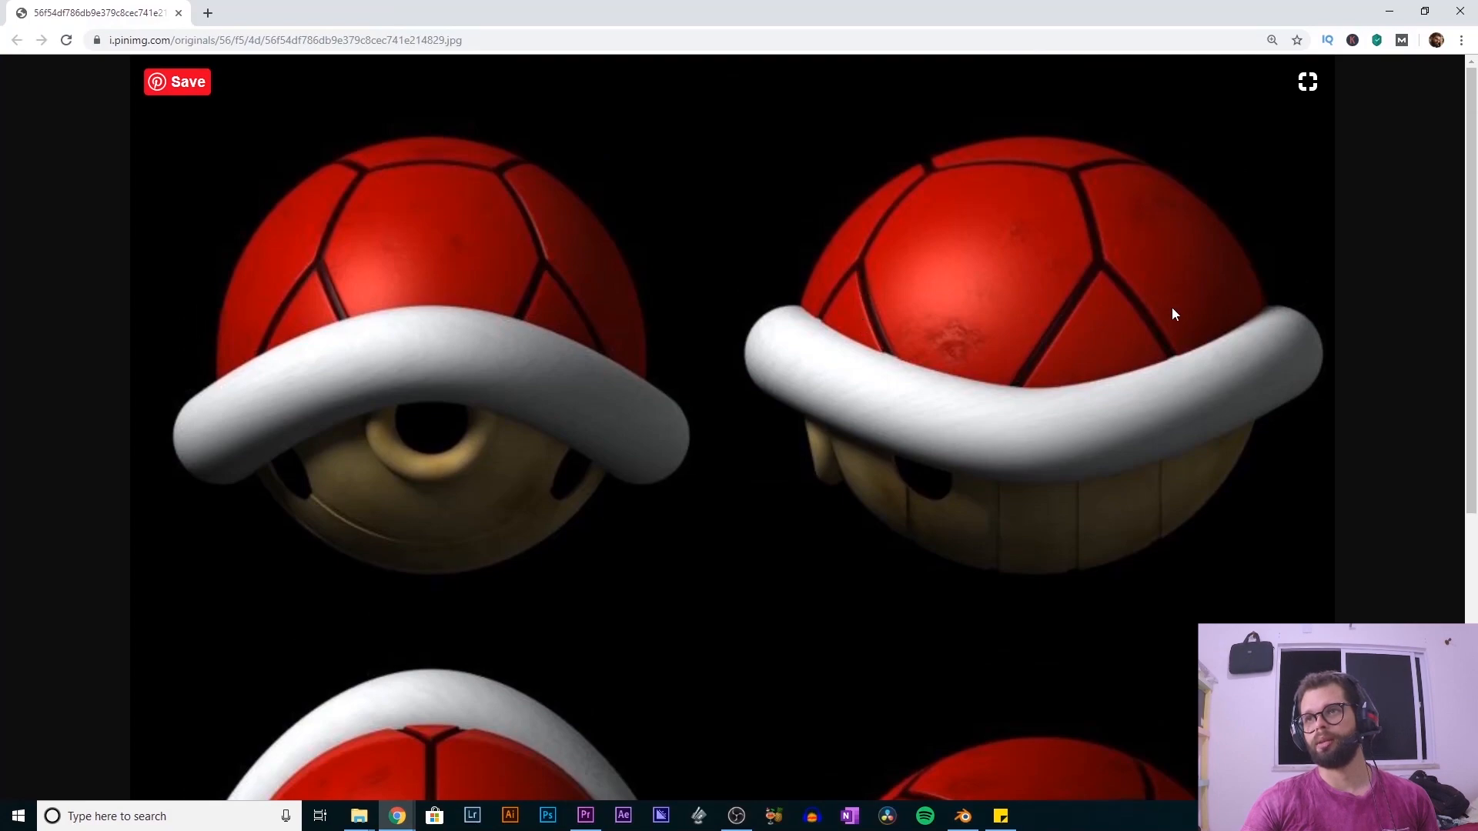
pyautogui.scroll(-1, 573, 483)
pyautogui.scroll(-1, 352, 545)
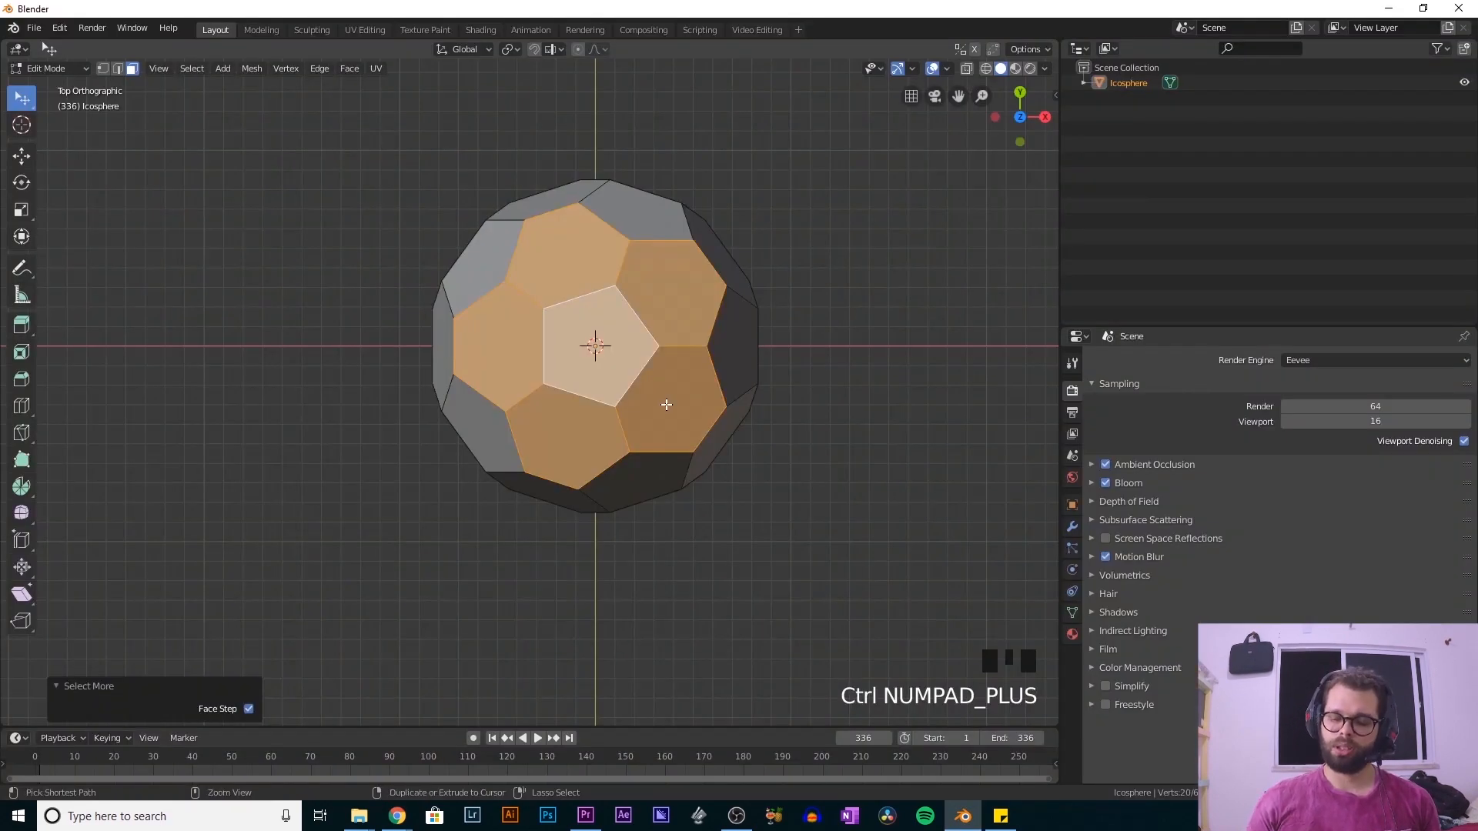
# - Select the top pentagon together with its five neighbouring hexagons and check them from the side
pyautogui.press('ctrl+KP_Subtract')
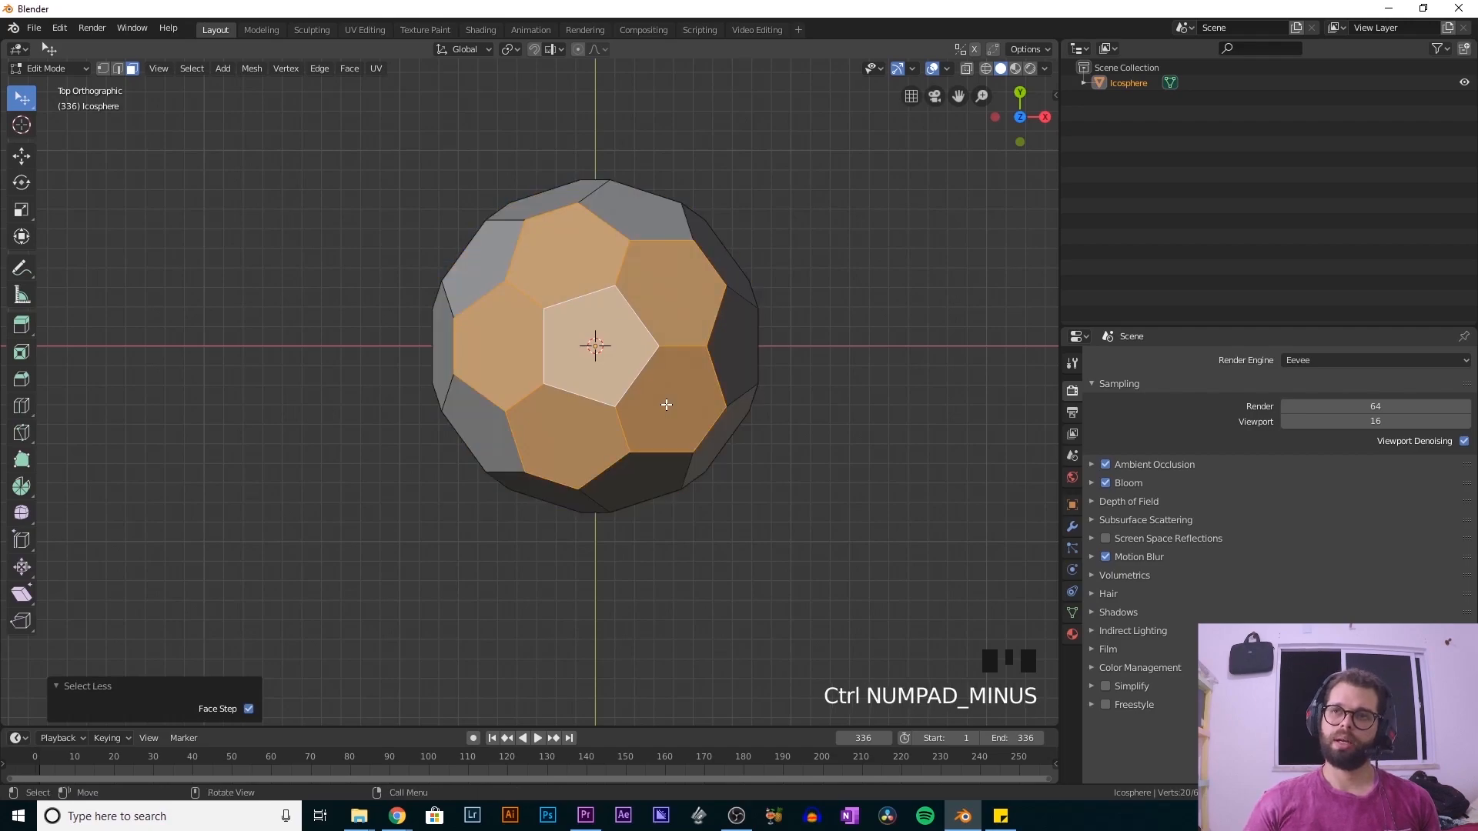
pyautogui.moveTo(666, 404); pyautogui.dragTo(583, 349, button='middle')
pyautogui.moveTo(715, 336); pyautogui.dragTo(623, 433, button='middle')
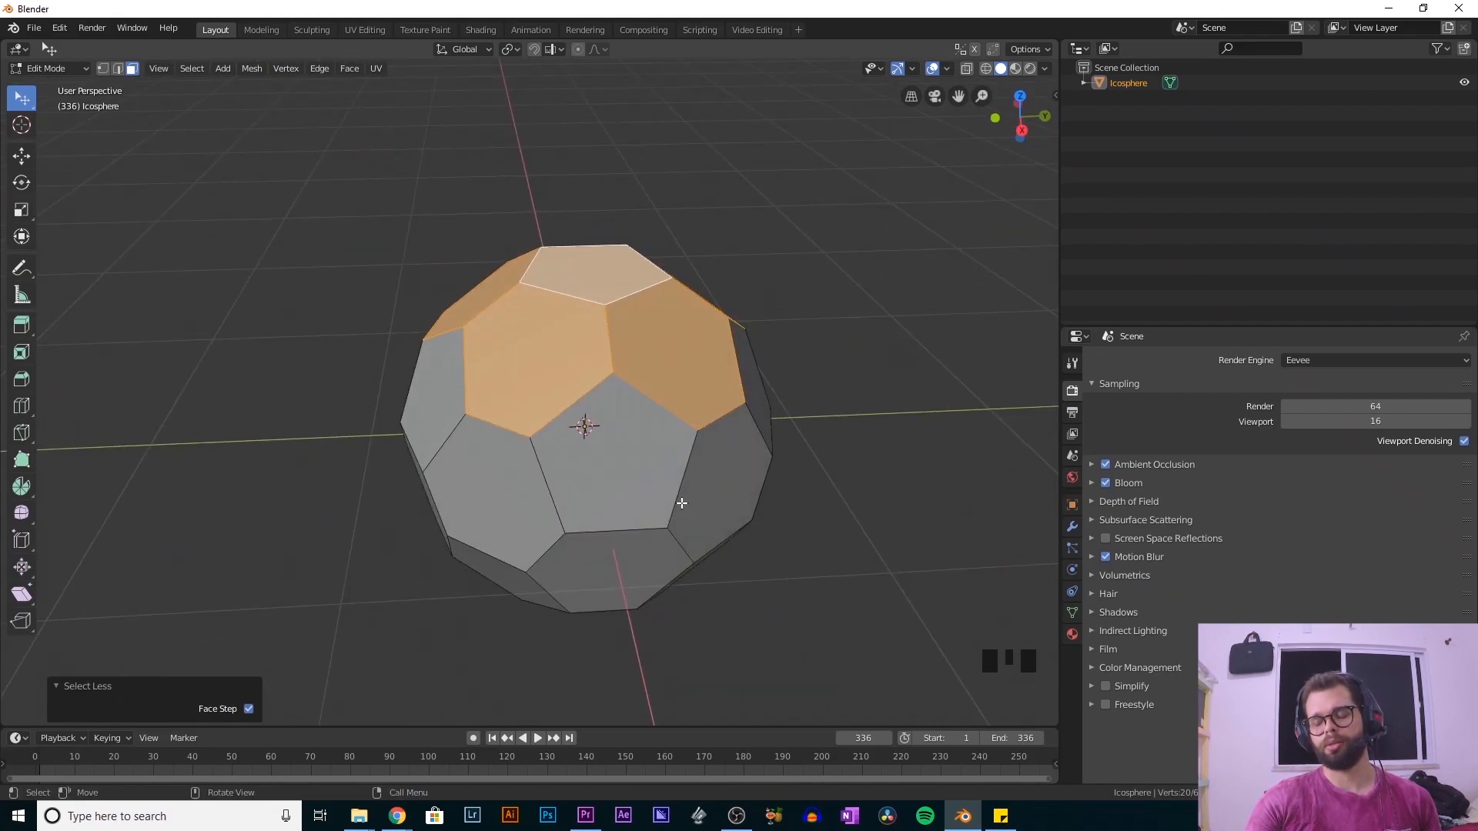
# - In the right view, knife a horizontal angle-constrained line with cut-through across the whole ball, level with the upper pentagons' side corners
pyautogui.press('KP_1')
pyautogui.keyDown('shift'); pyautogui.moveTo(672, 465); pyautogui.dragTo(680, 554, button='middle'); pyautogui.keyUp('shift')
pyautogui.keyDown('shift'); pyautogui.scroll(1, 679, 554); pyautogui.keyUp('shift')
pyautogui.scroll(1, 686, 561)
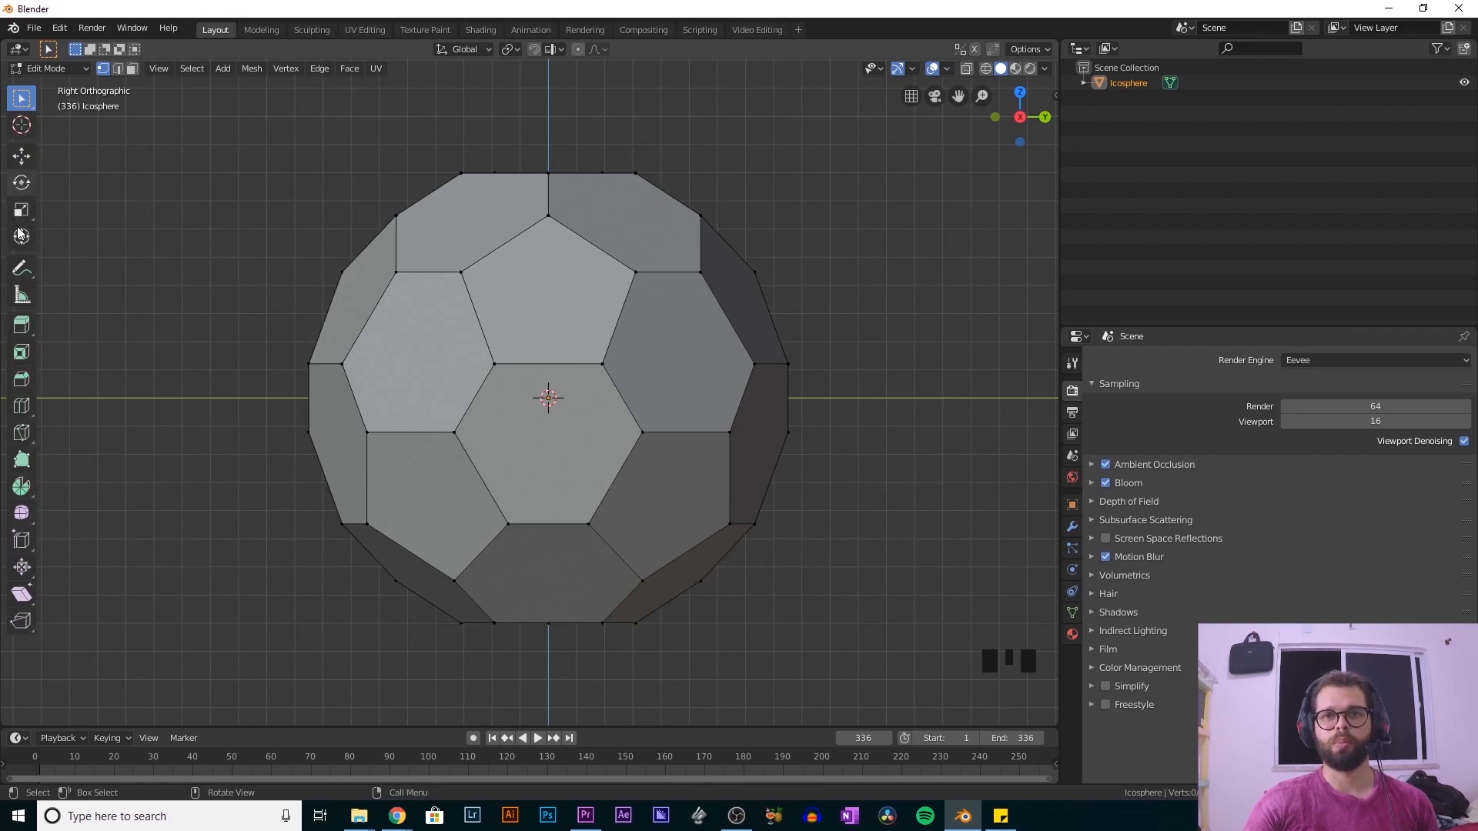
pyautogui.click(21, 435)
pyautogui.scroll(1, 307, 244)
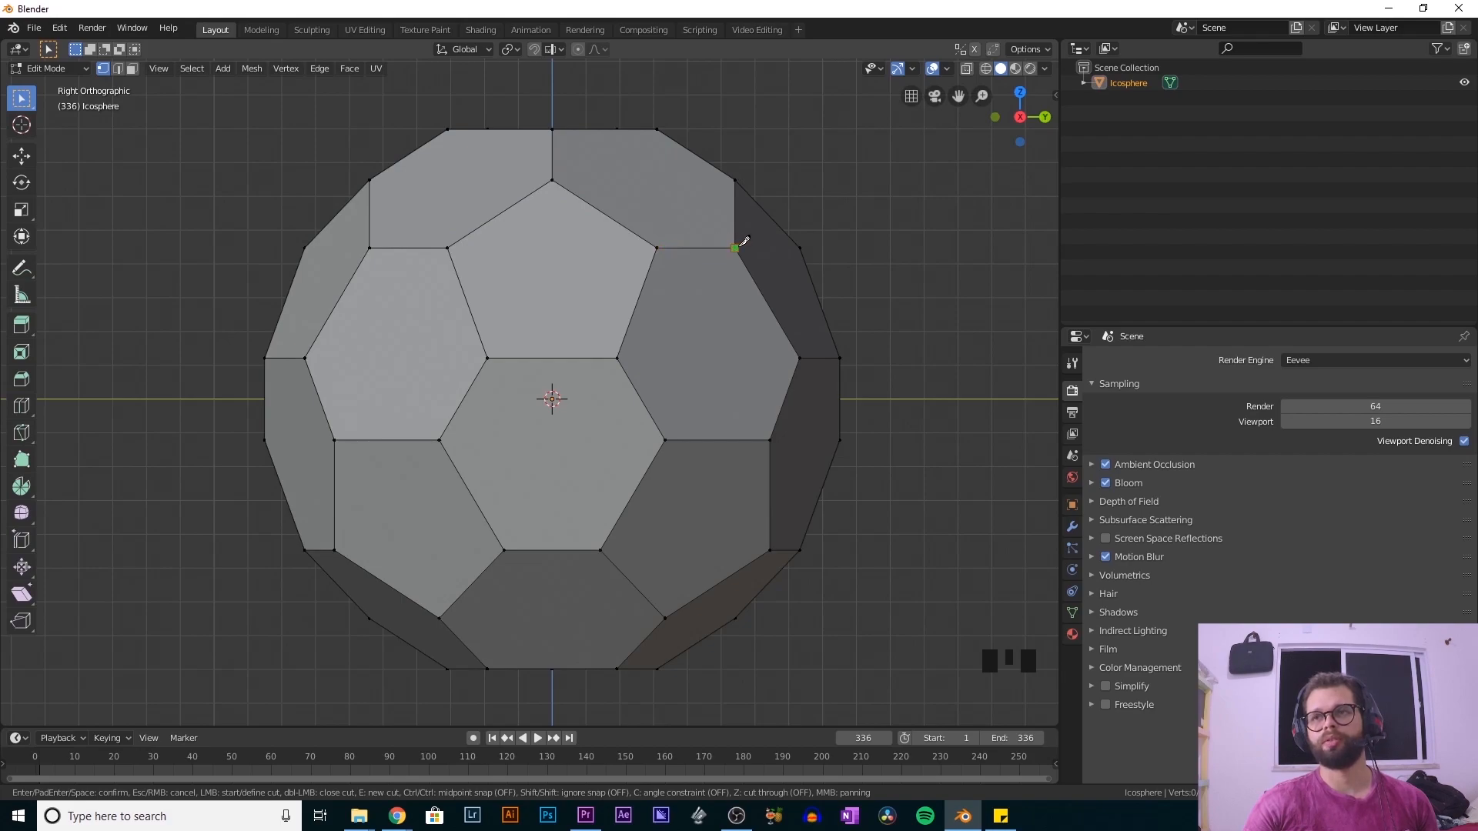
pyautogui.click(304, 248)
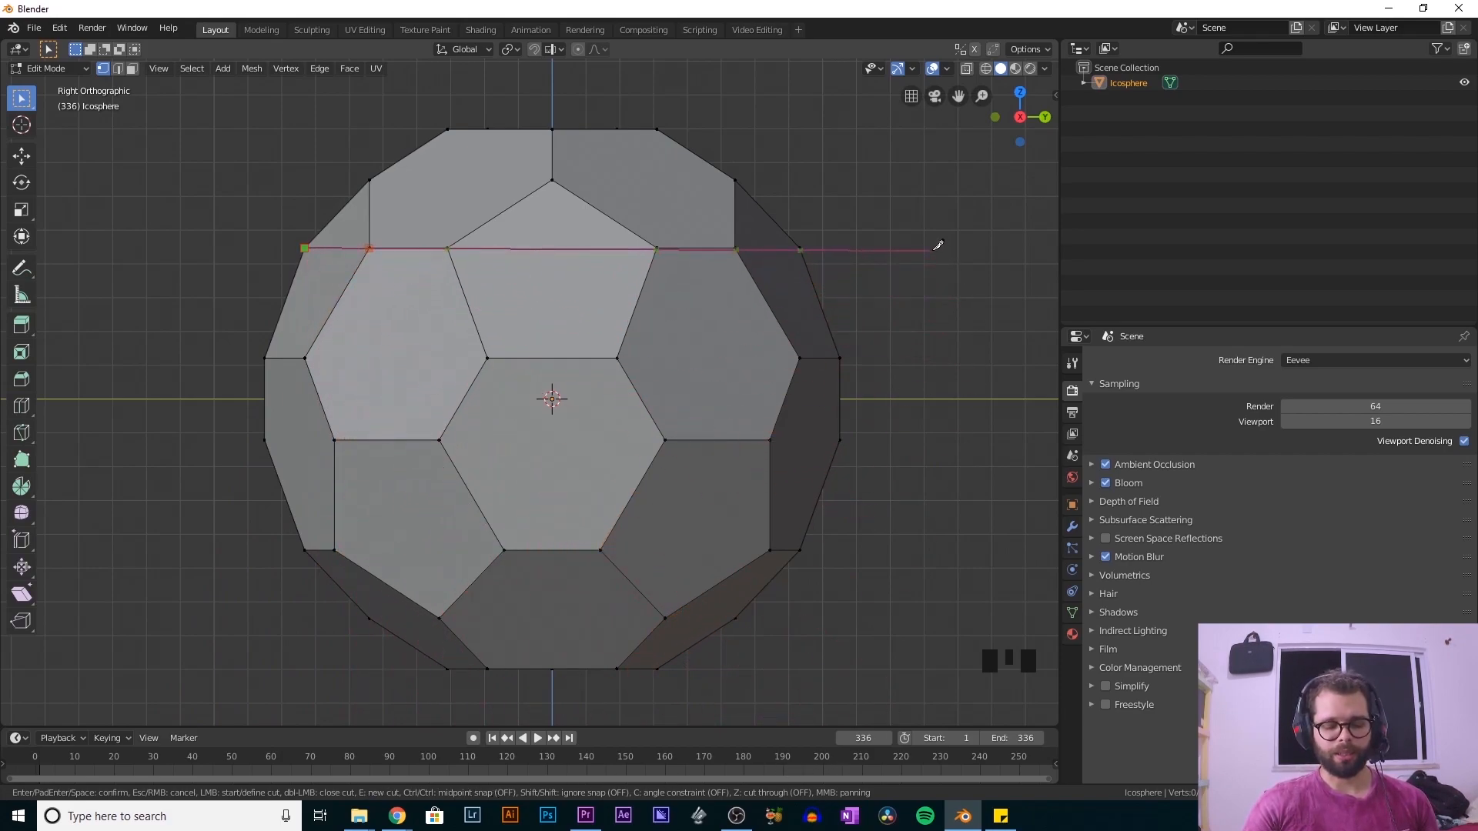
pyautogui.press('c')
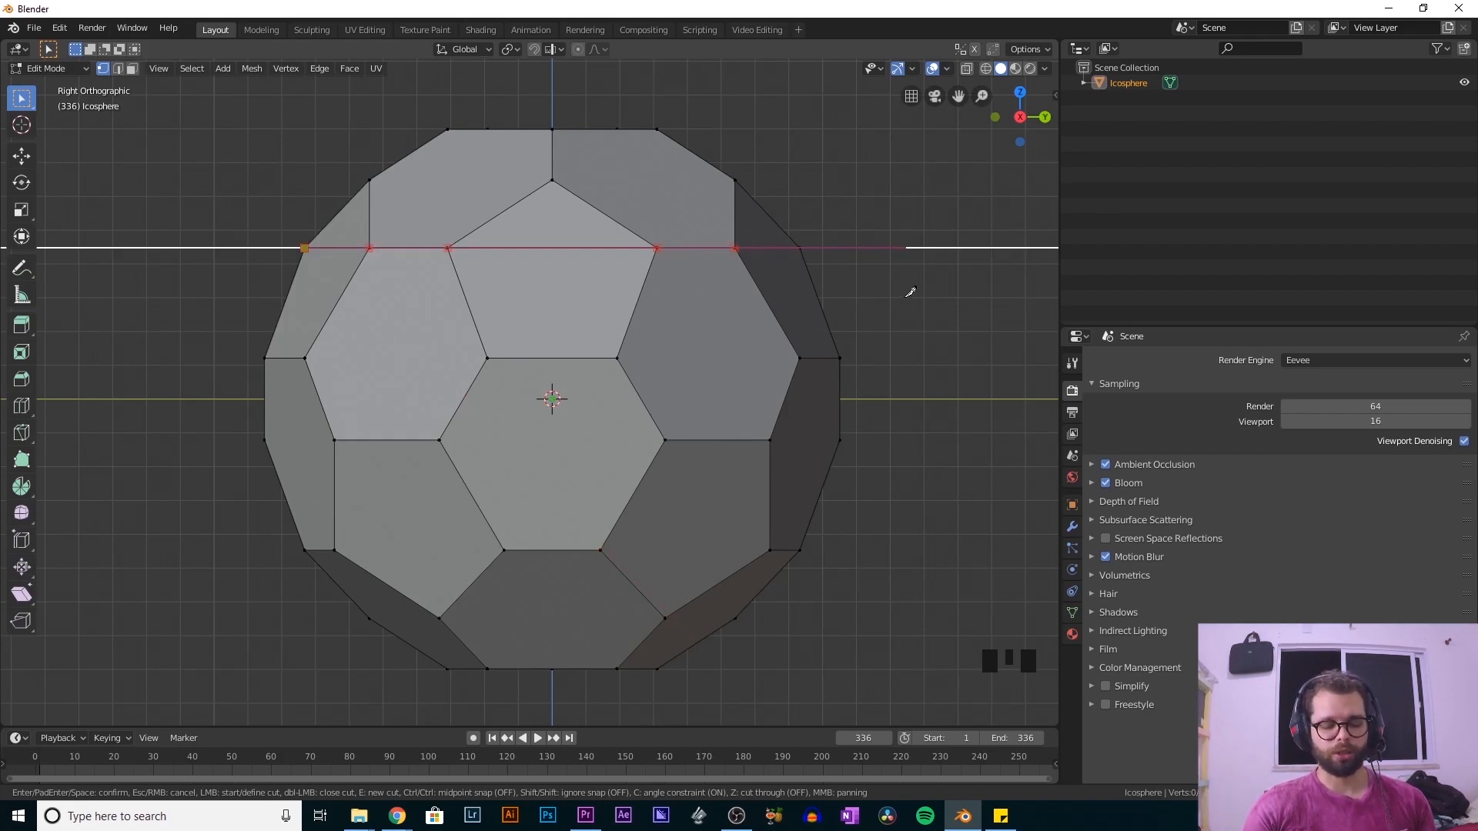
pyautogui.press('z')
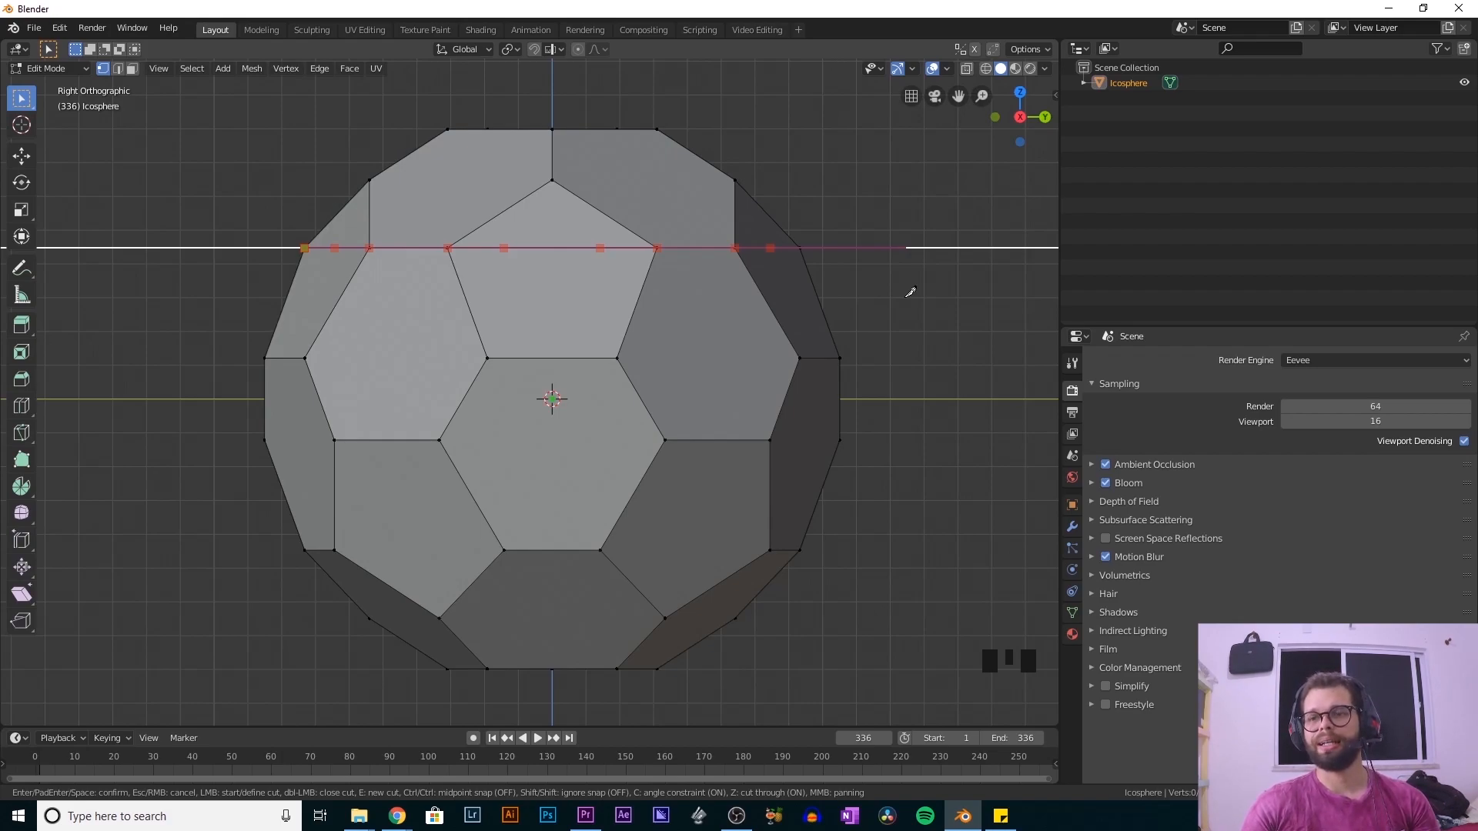
pyautogui.click(910, 292)
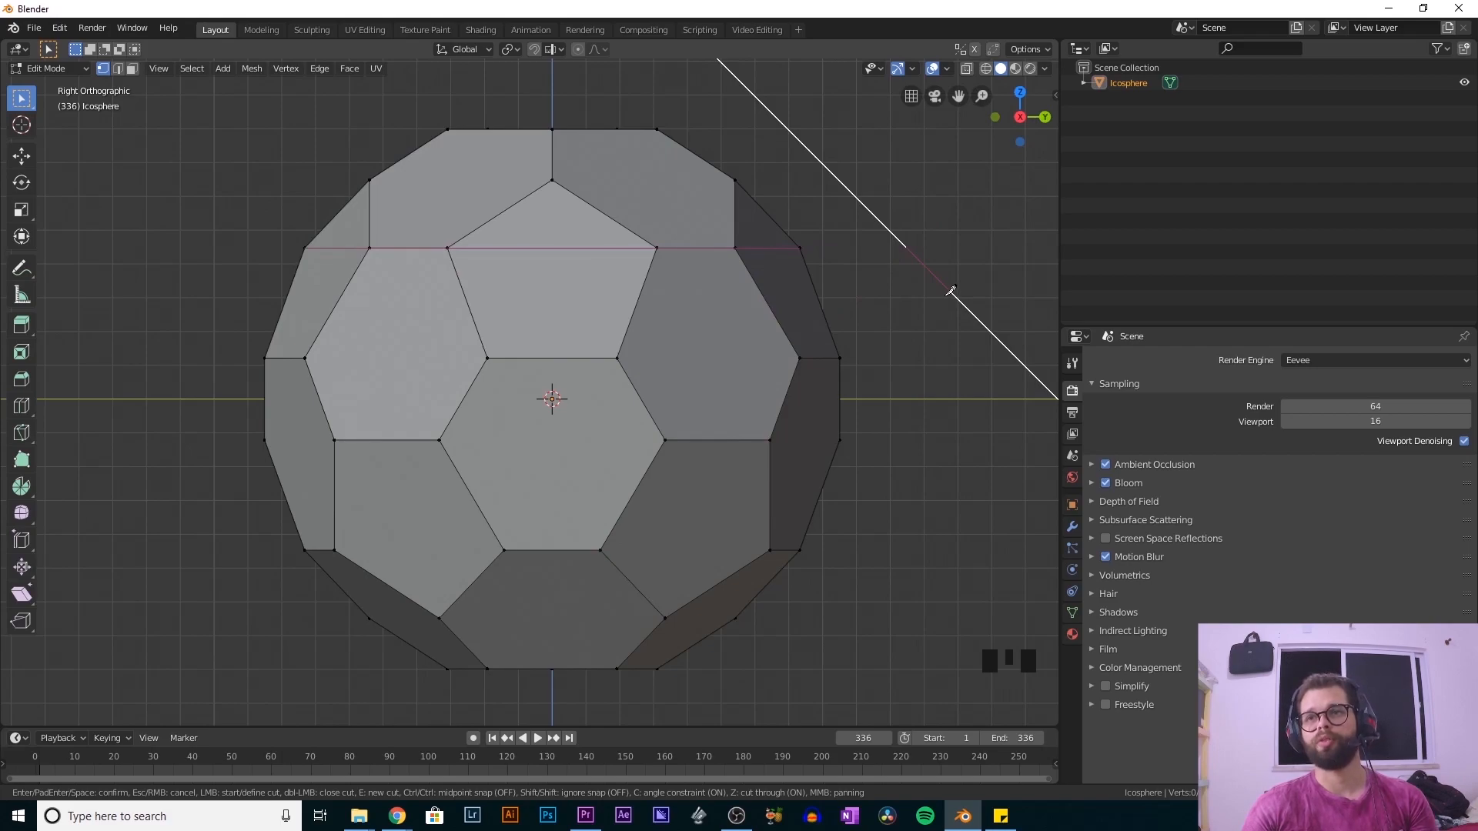
pyautogui.press('Return')
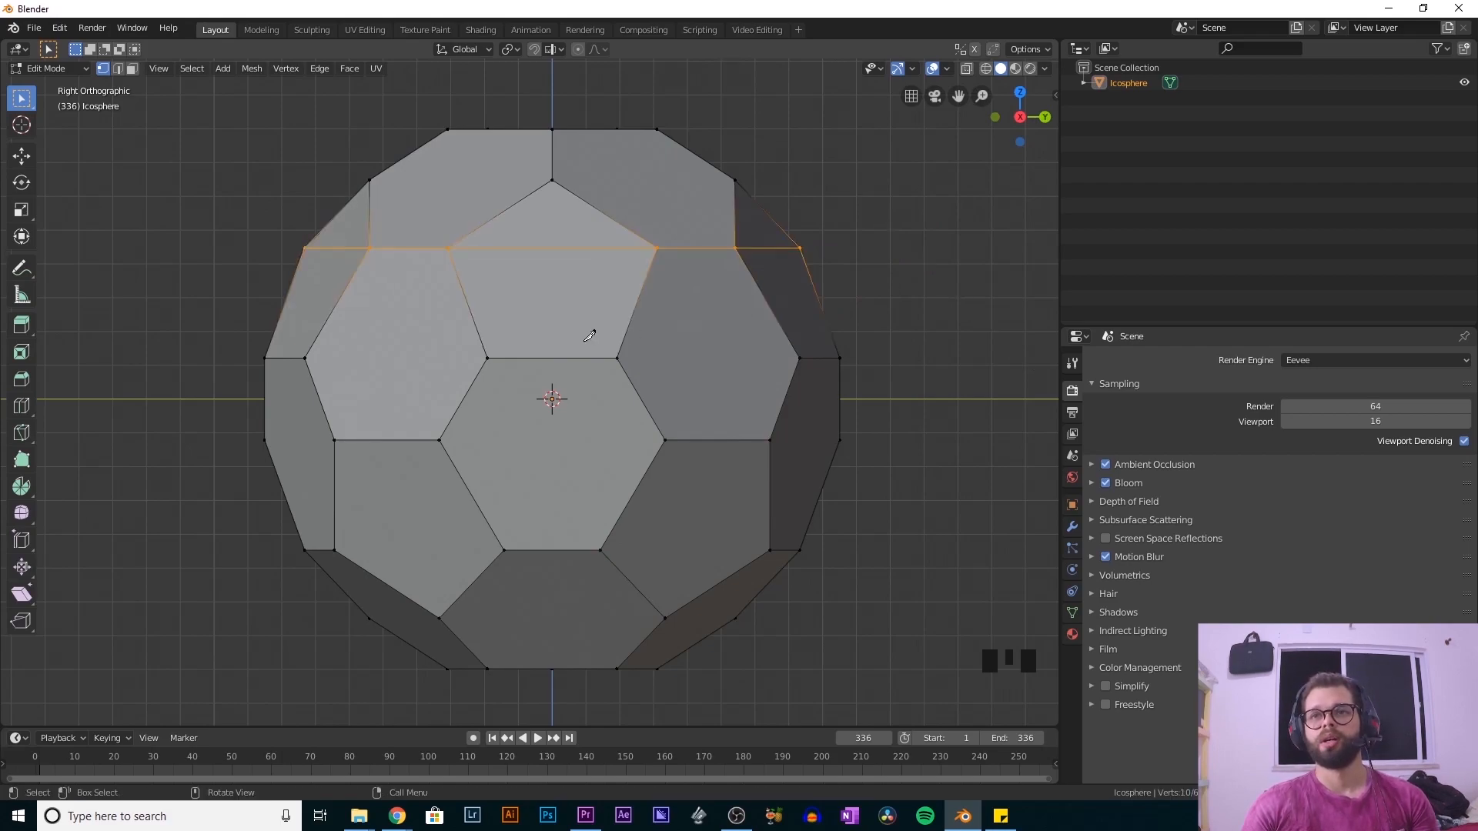
pyautogui.moveTo(330, 319); pyautogui.dragTo(731, 373, button='middle')
pyautogui.scroll(-2, 575, 441)
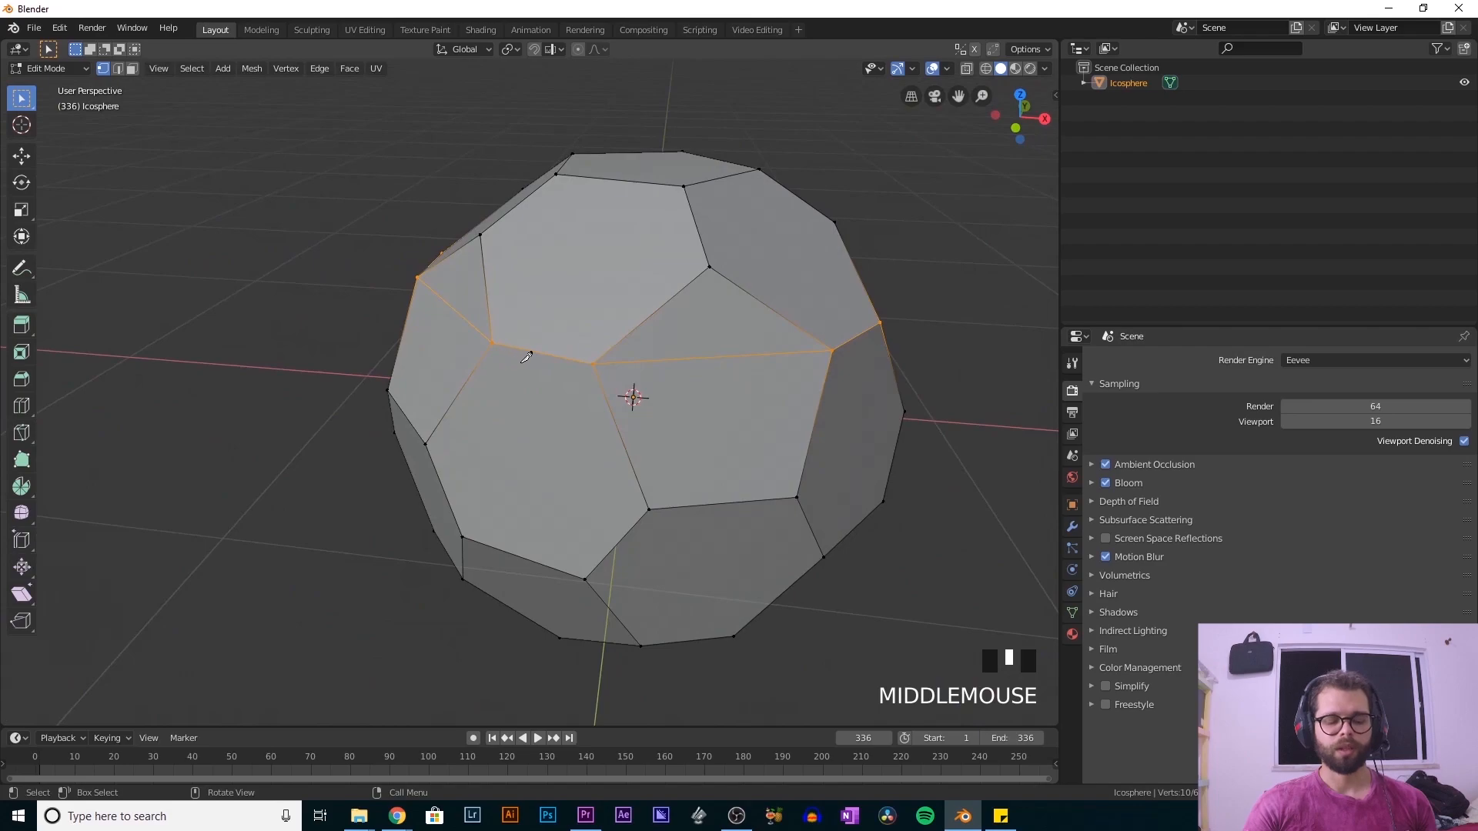
pyautogui.scroll(-2, 767, 421)
pyautogui.moveTo(768, 422); pyautogui.dragTo(614, 368, button='middle')
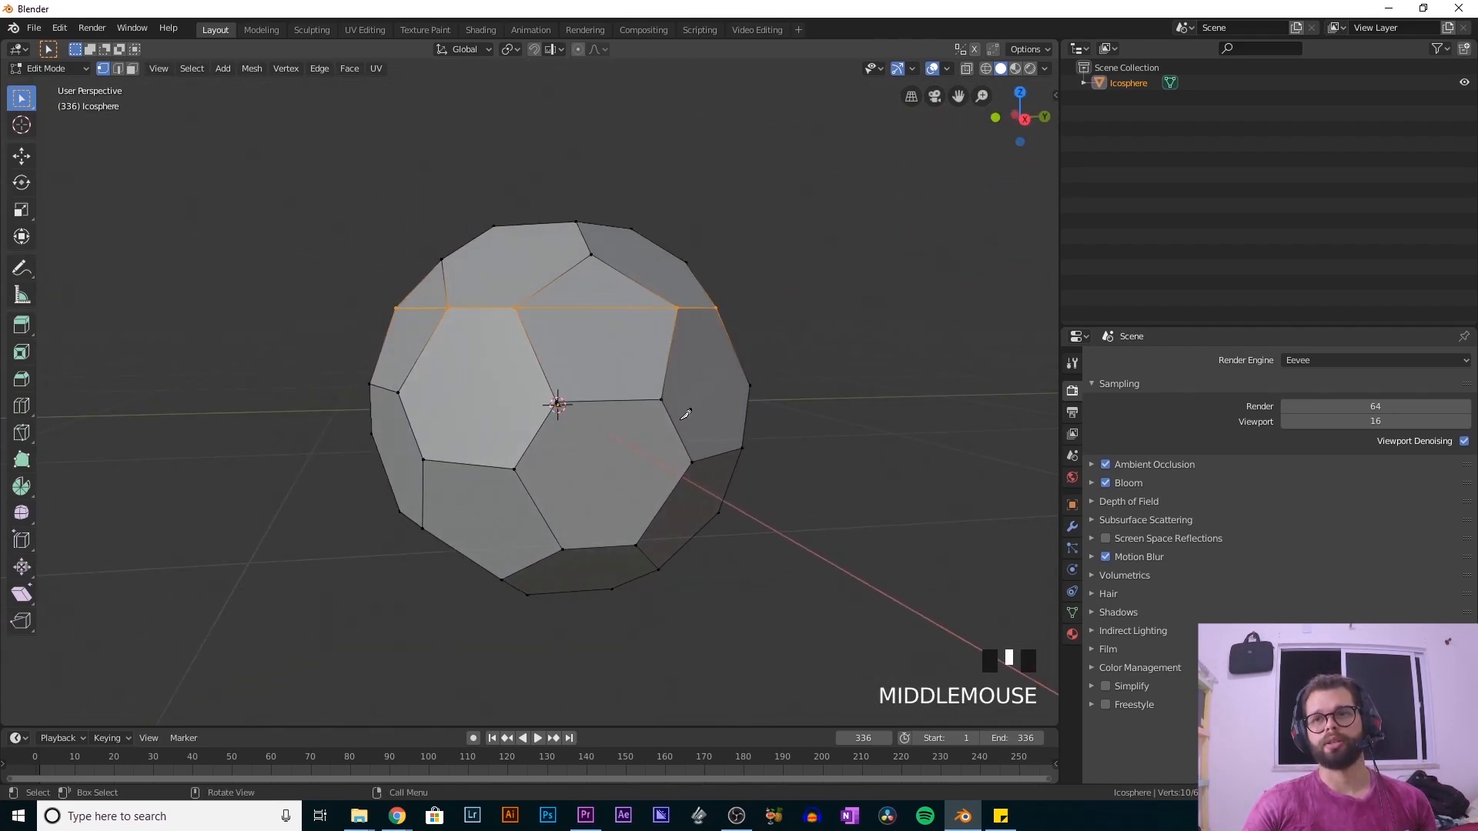
# - Return to face selection with the tweak select tool and select only the bottom pentagon of the cut mesh
pyautogui.press('3')
pyautogui.moveTo(529, 421); pyautogui.dragTo(554, 381, button='middle')
pyautogui.press('w')
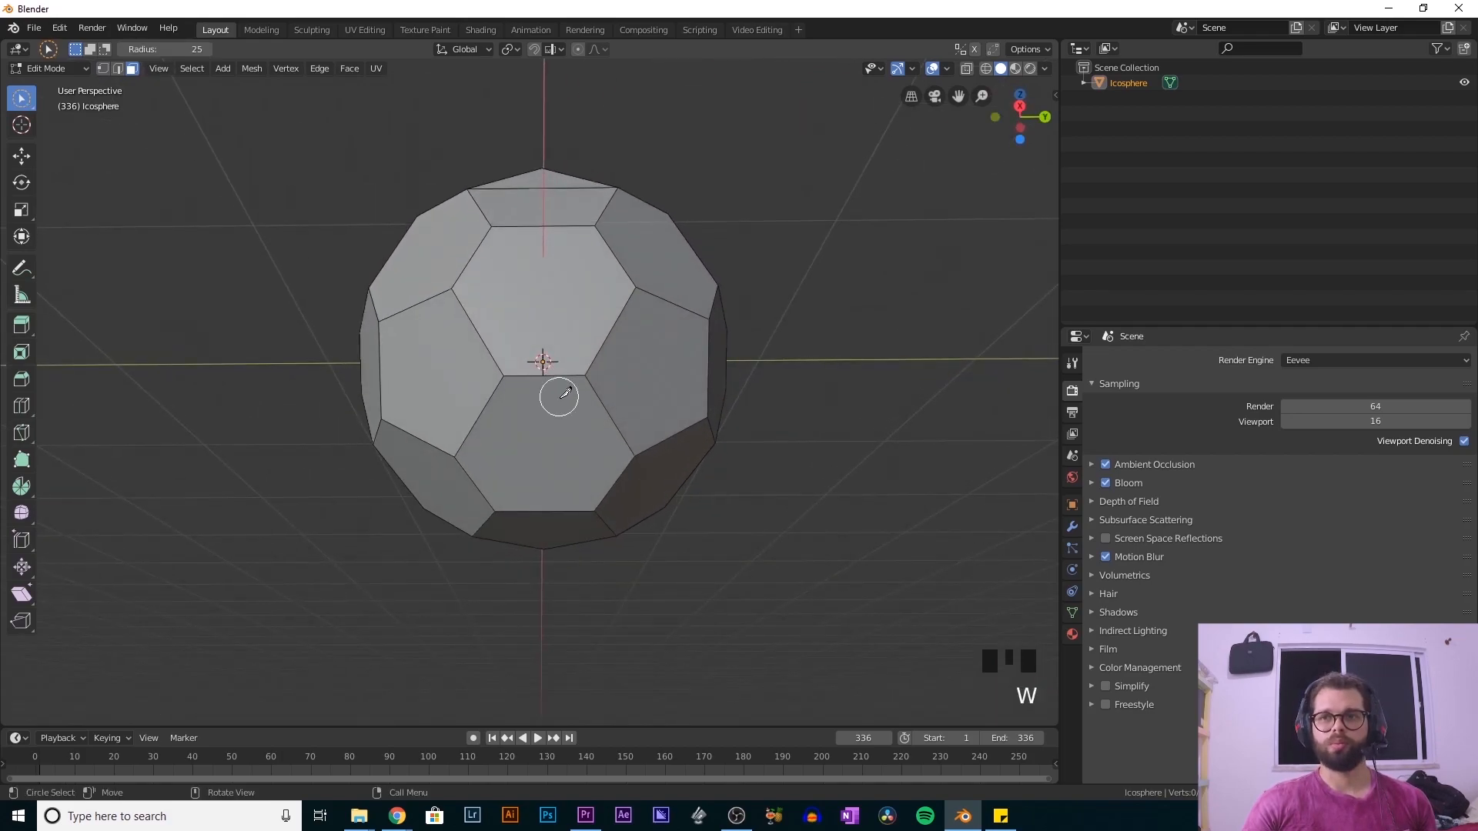
pyautogui.click(21, 104)
pyautogui.click(58, 104)
pyautogui.moveTo(467, 414); pyautogui.dragTo(448, 312, button='middle')
pyautogui.click(508, 359)
pyautogui.moveTo(426, 243); pyautogui.dragTo(438, 338, button='middle')
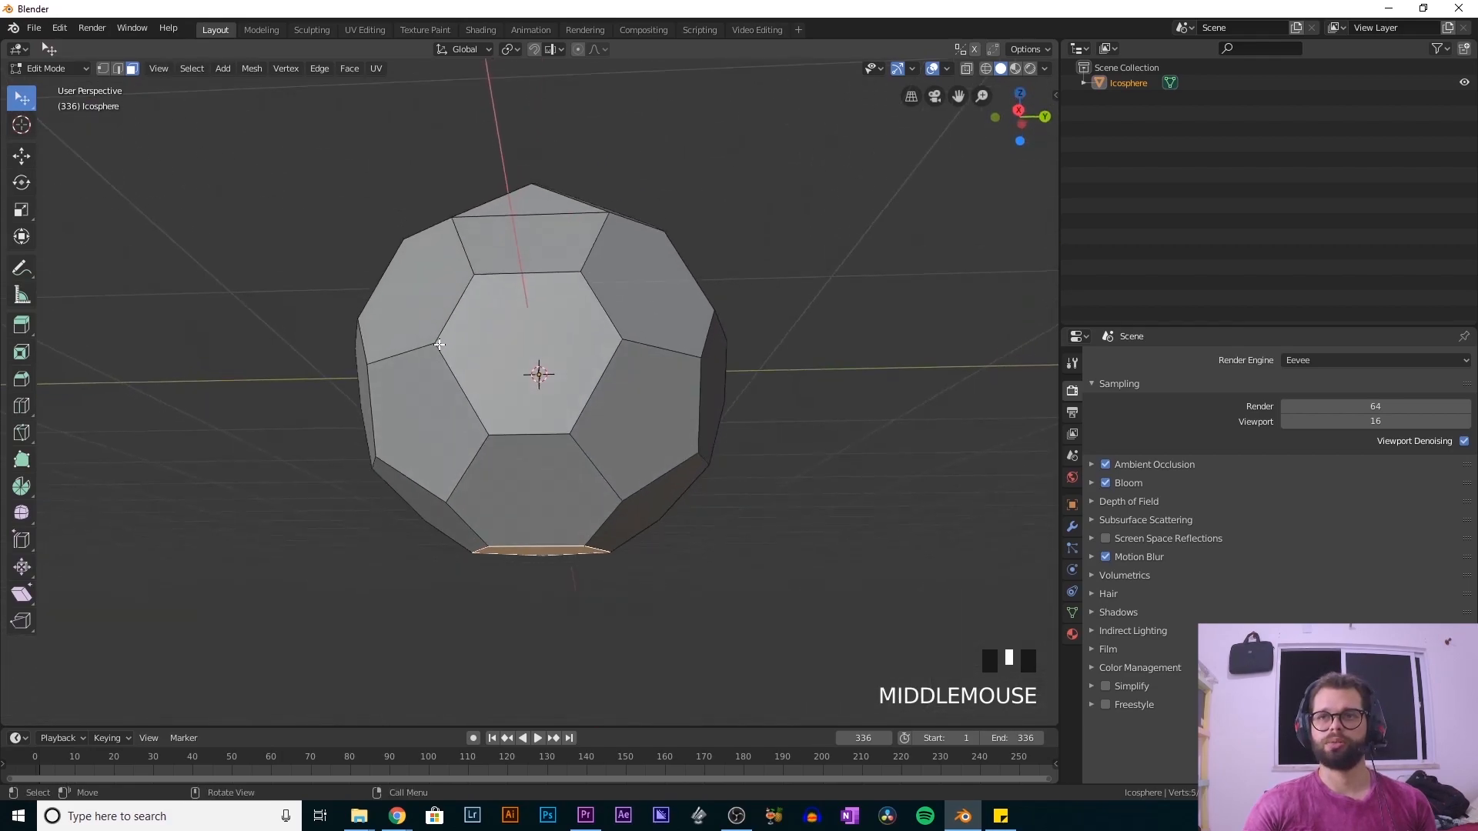
# - Grow the selection from the bottom pentagon up to the horizontal cut line and delete all the selected faces
pyautogui.press('KP_1')
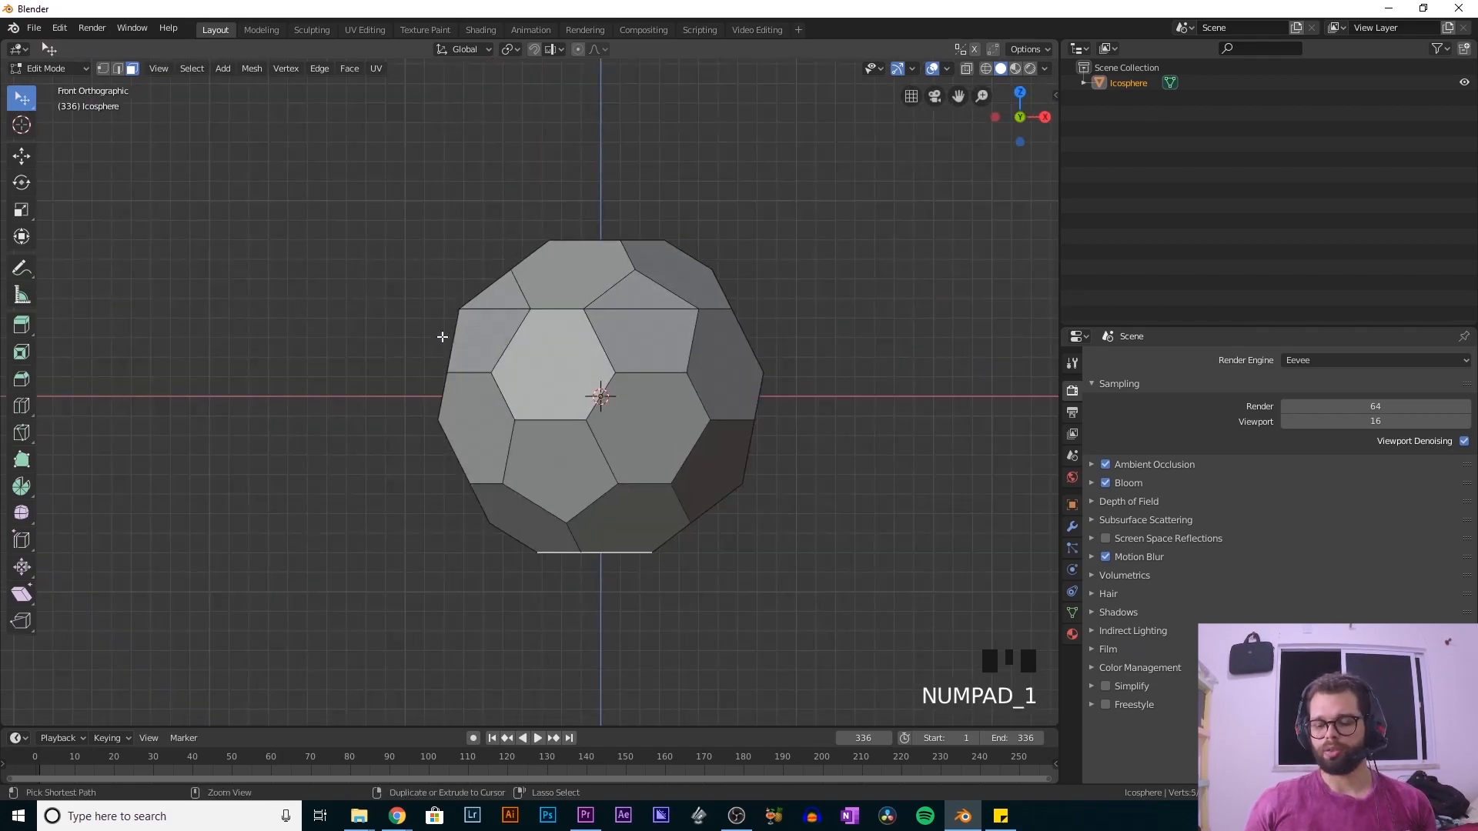
pyautogui.press('ctrl+KP_Add')
pyautogui.press('ctrl+KP_Add')
pyautogui.press('ctrl+KP_Add')
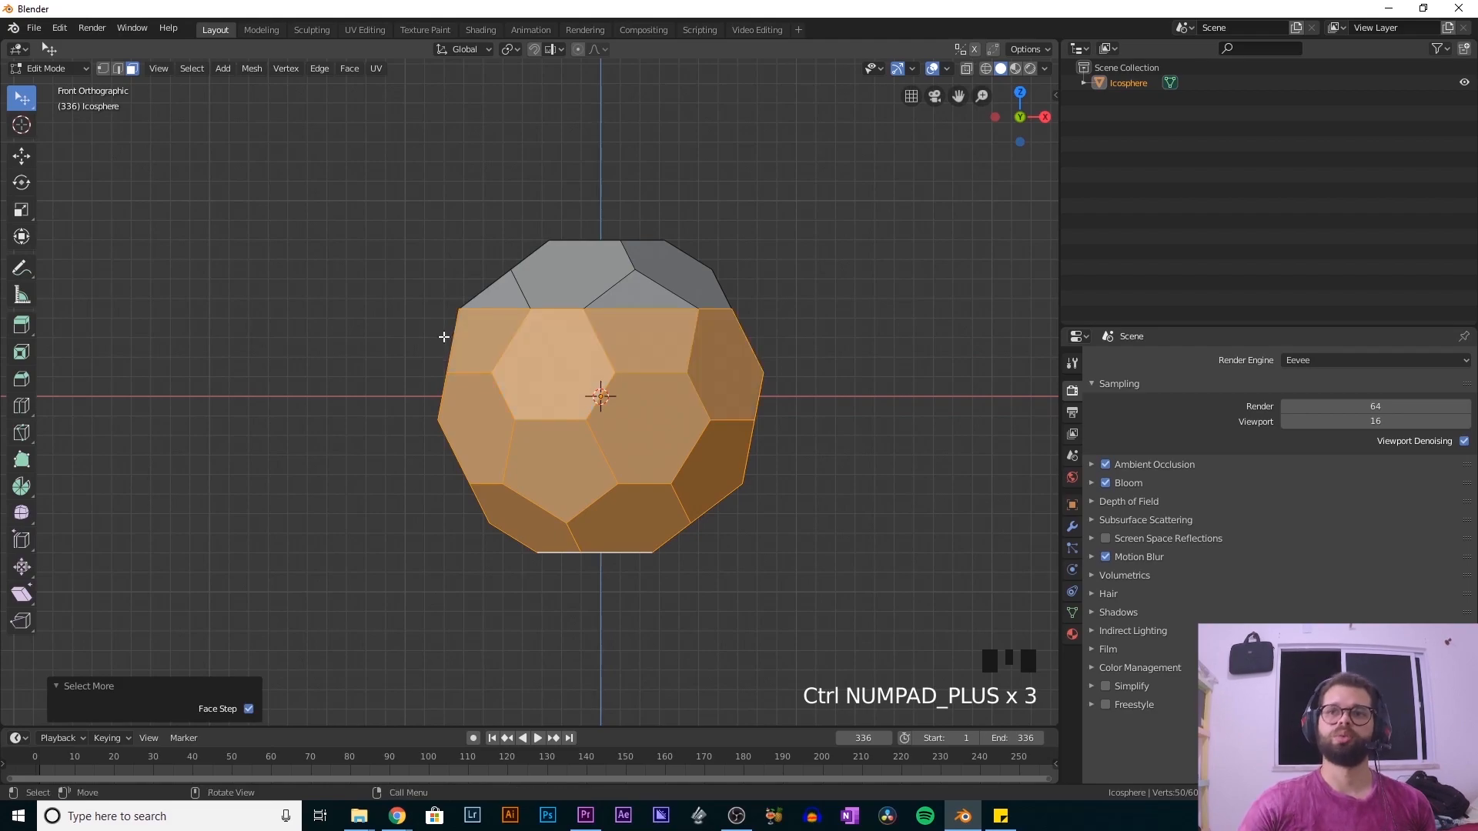
pyautogui.moveTo(472, 340); pyautogui.dragTo(634, 406, button='middle')
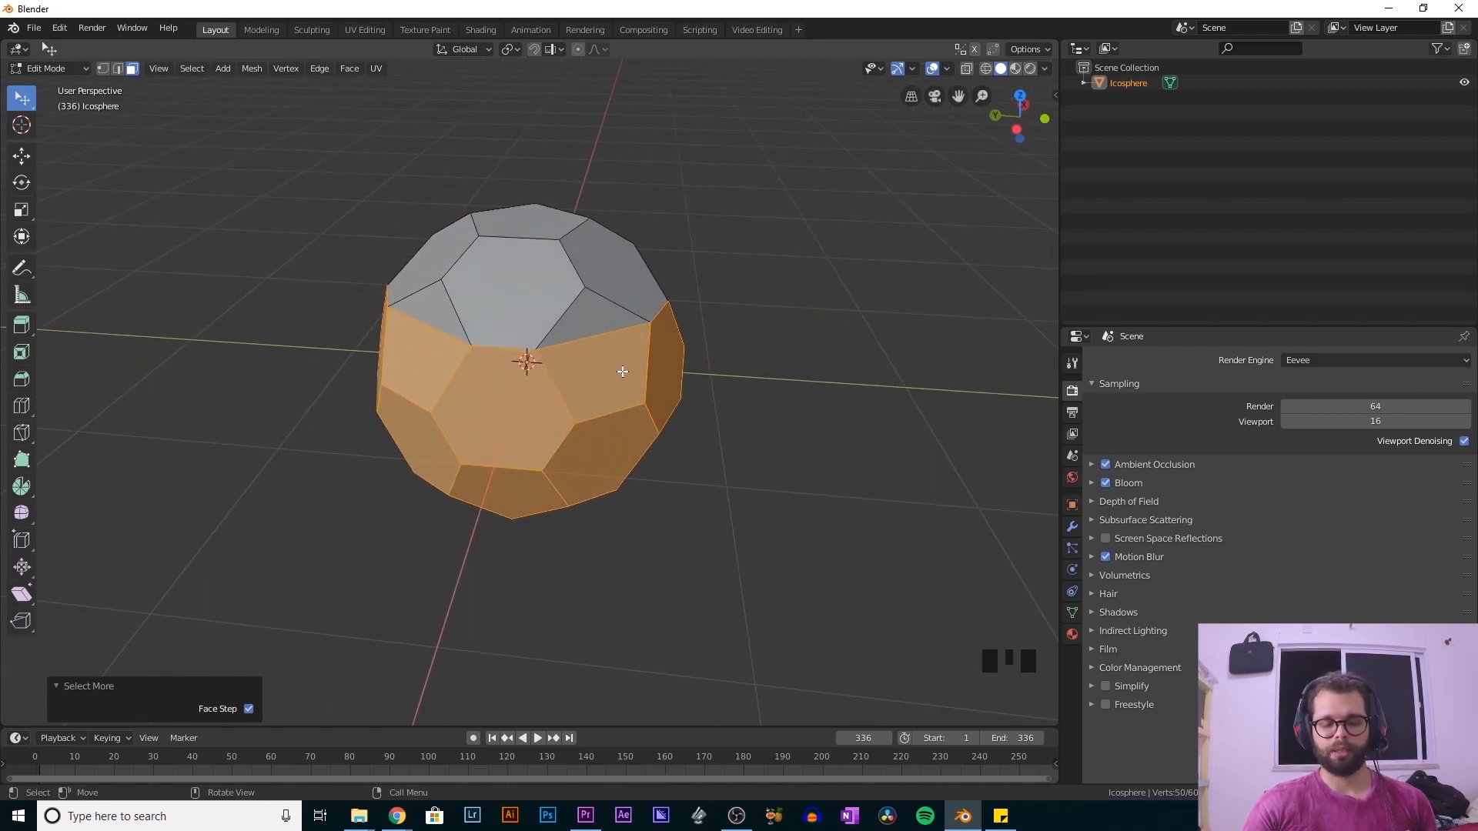
pyautogui.press('x')
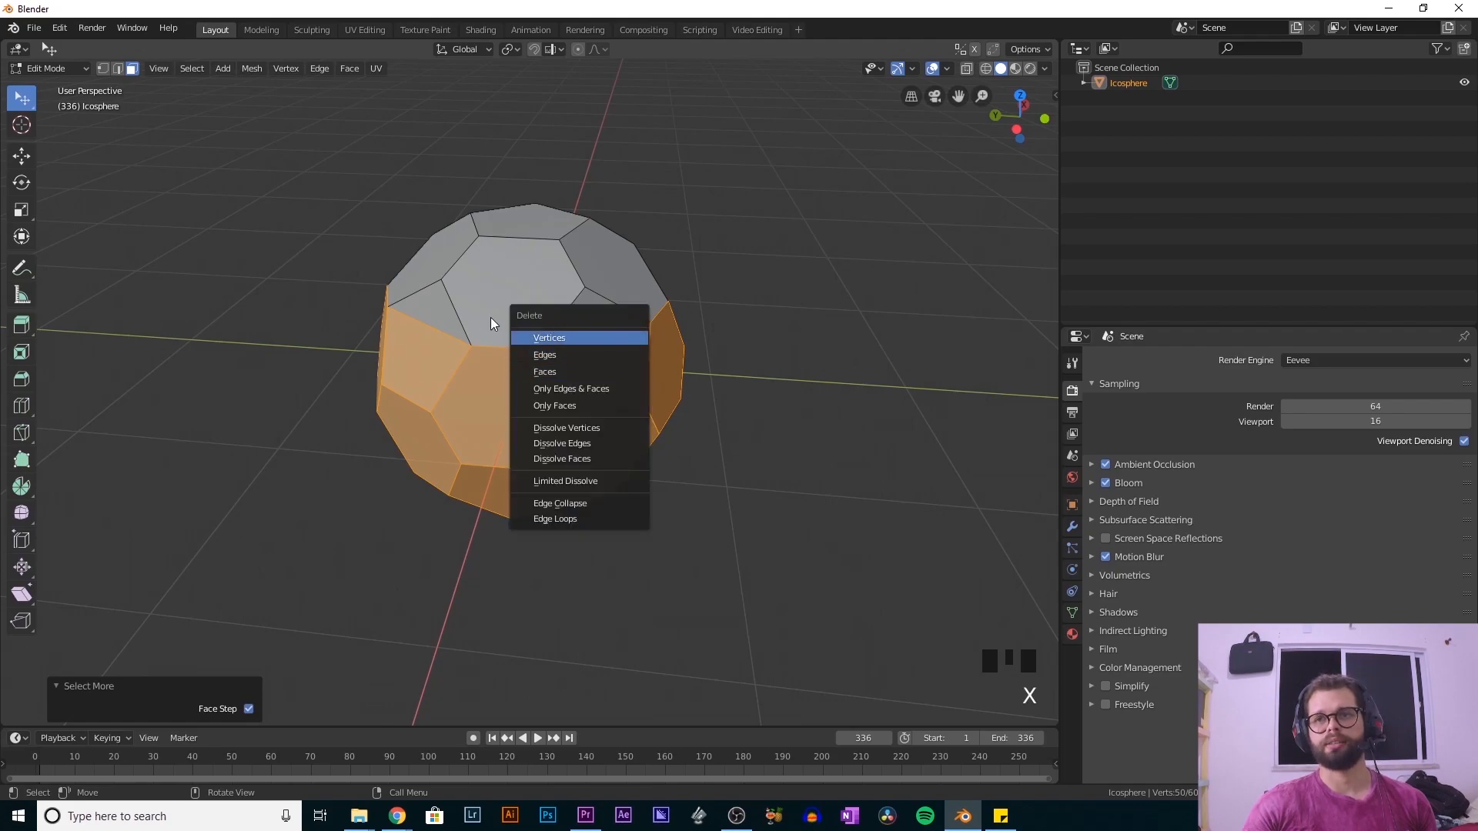
pyautogui.click(547, 372)
# - Examine the remaining cap from the front, side and above, and compare its panels with the koopa shell reference image in Chrome
pyautogui.moveTo(667, 408); pyautogui.dragTo(756, 373, button='middle')
pyautogui.press('KP_3')
pyautogui.press('KP_1')
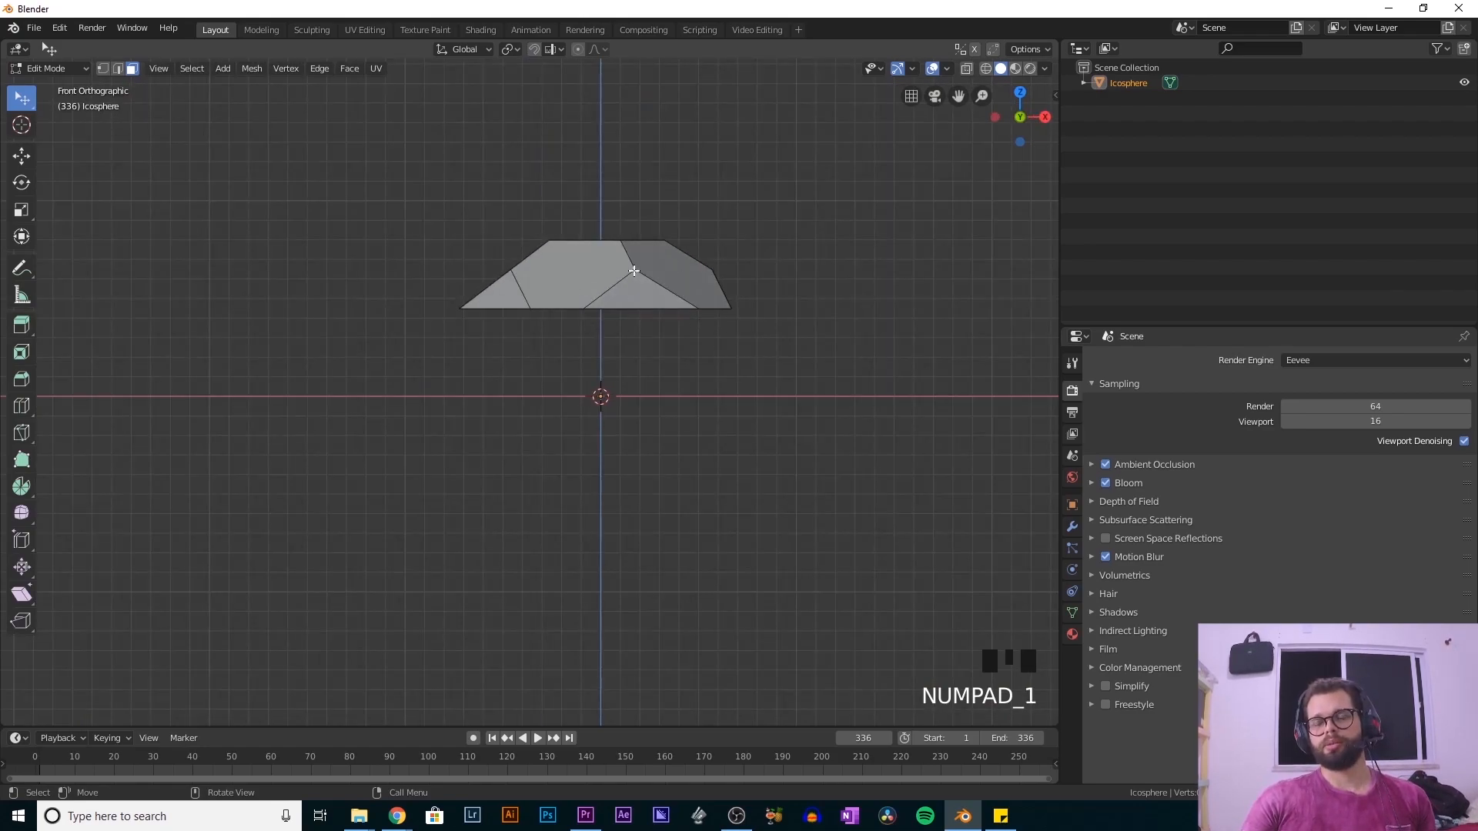
pyautogui.moveTo(585, 346); pyautogui.dragTo(462, 465, button='middle')
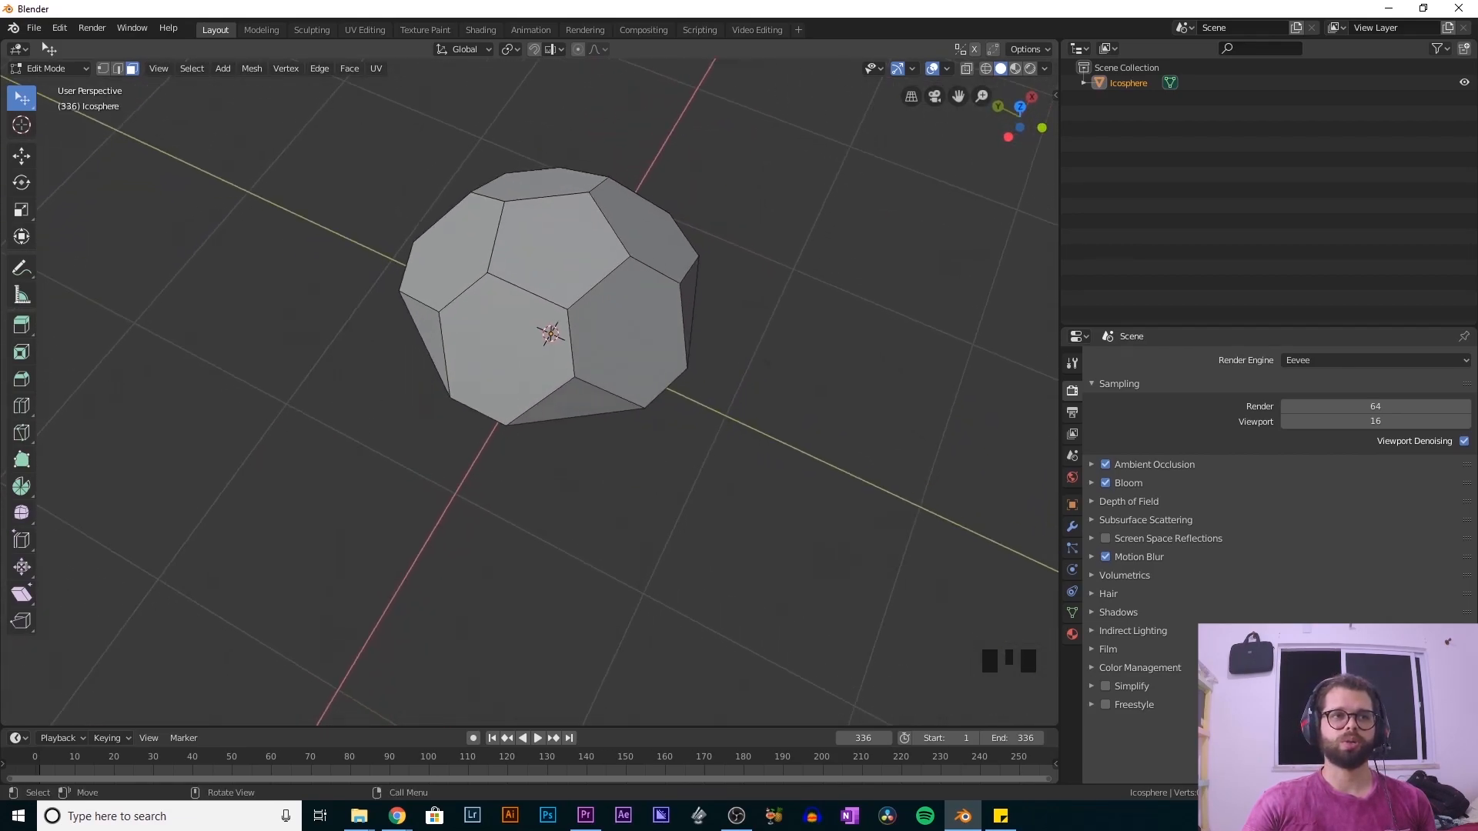
pyautogui.moveTo(708, 337); pyautogui.dragTo(637, 348, button='middle')
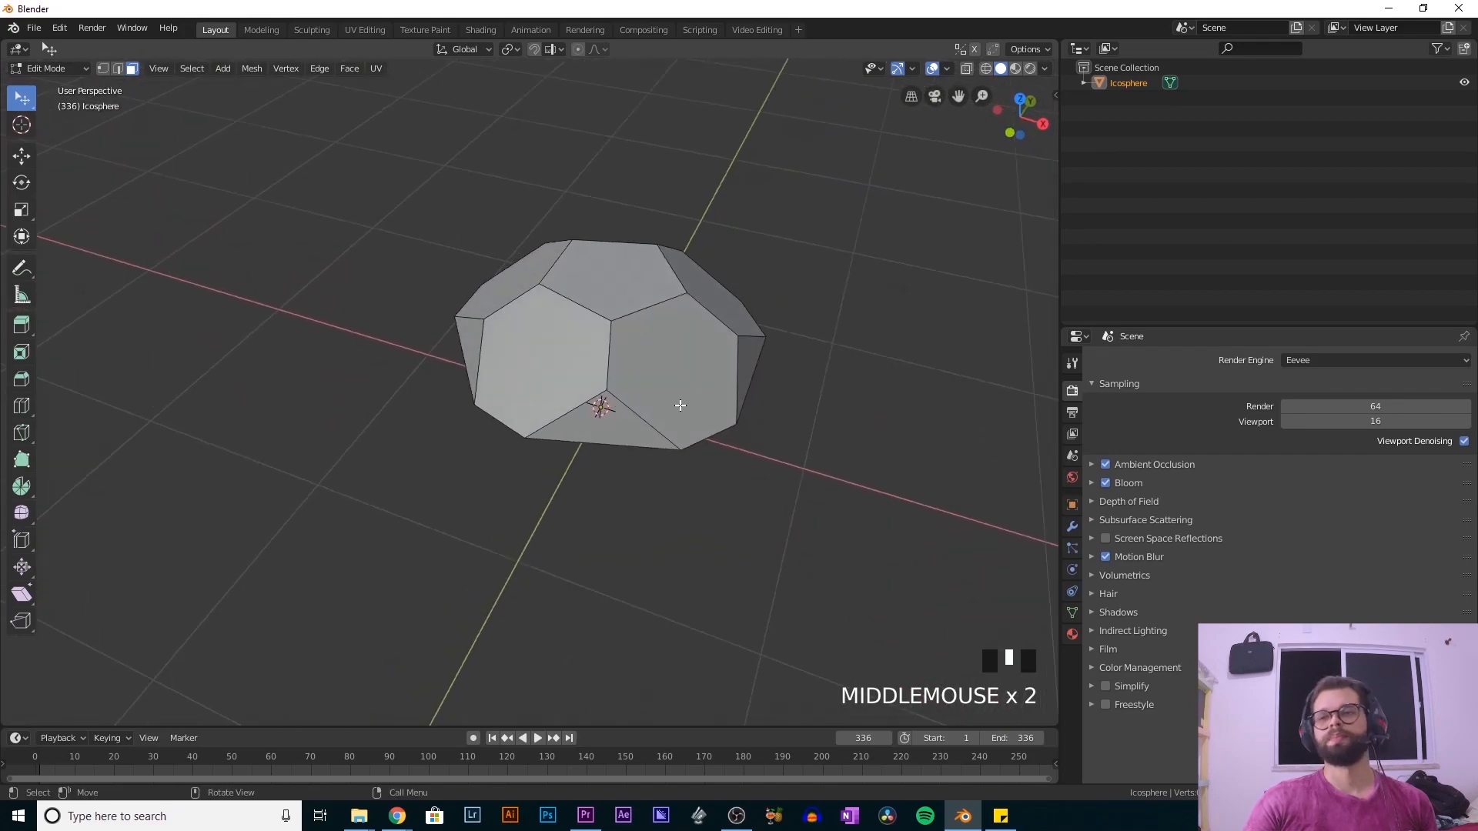
pyautogui.moveTo(655, 376); pyautogui.dragTo(566, 429, button='middle')
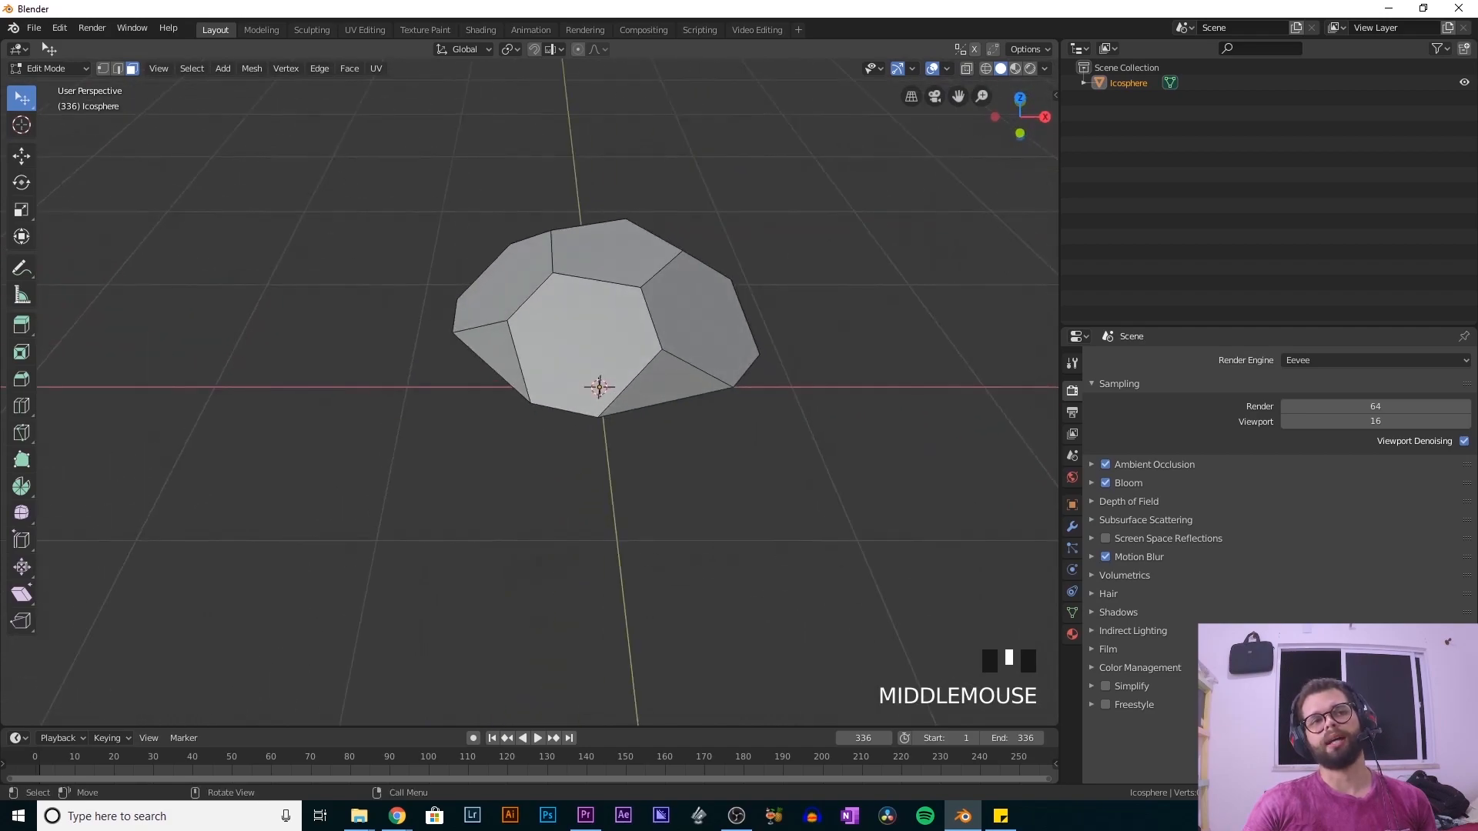
pyautogui.moveTo(0, 48); pyautogui.dragTo(712, 2)
pyautogui.scroll(2, 495, 296)
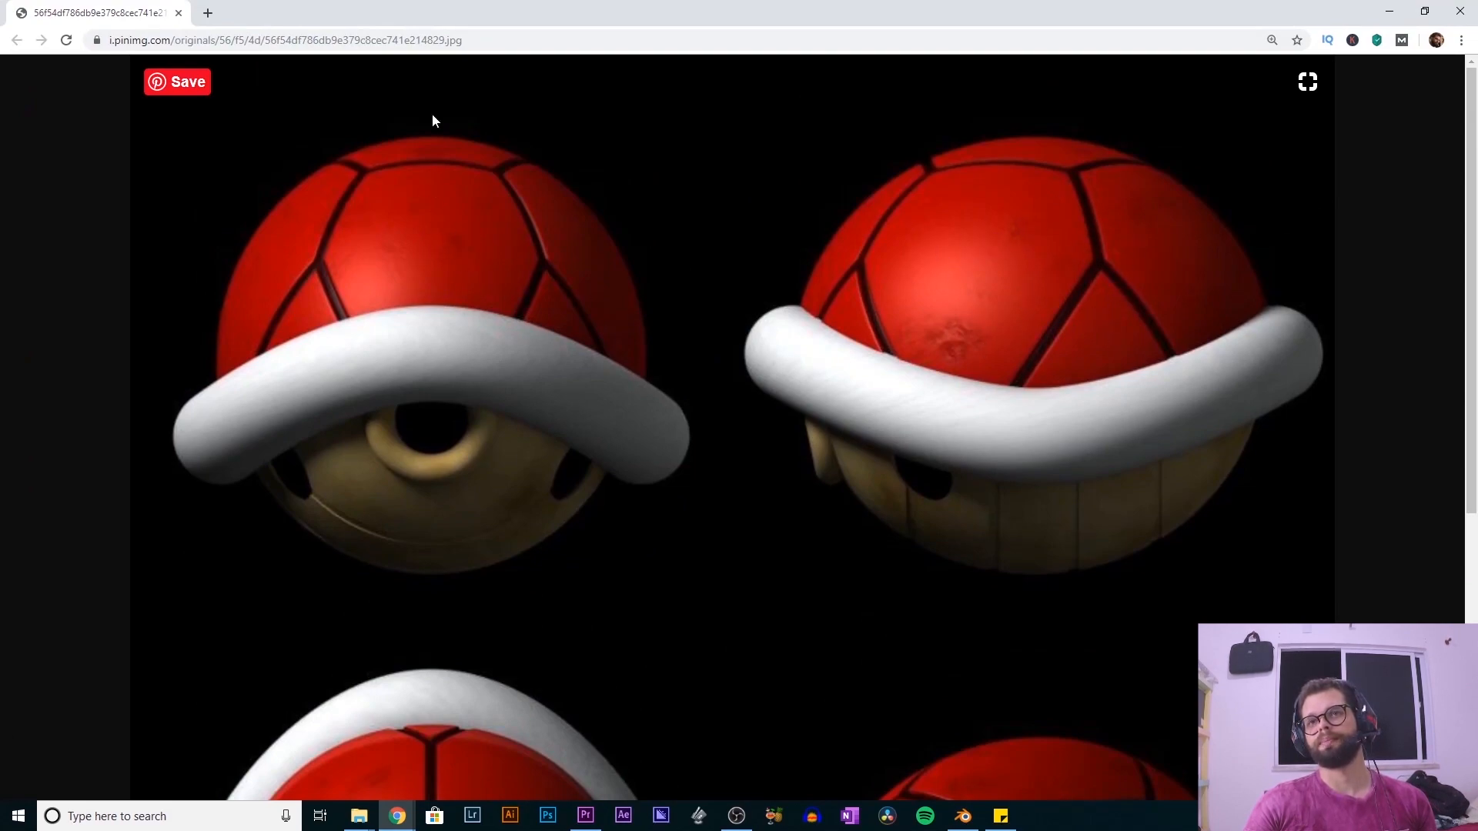
pyautogui.moveTo(446, 13); pyautogui.dragTo(0, 1)
pyautogui.moveTo(570, 302); pyautogui.dragTo(627, 320, button='middle')
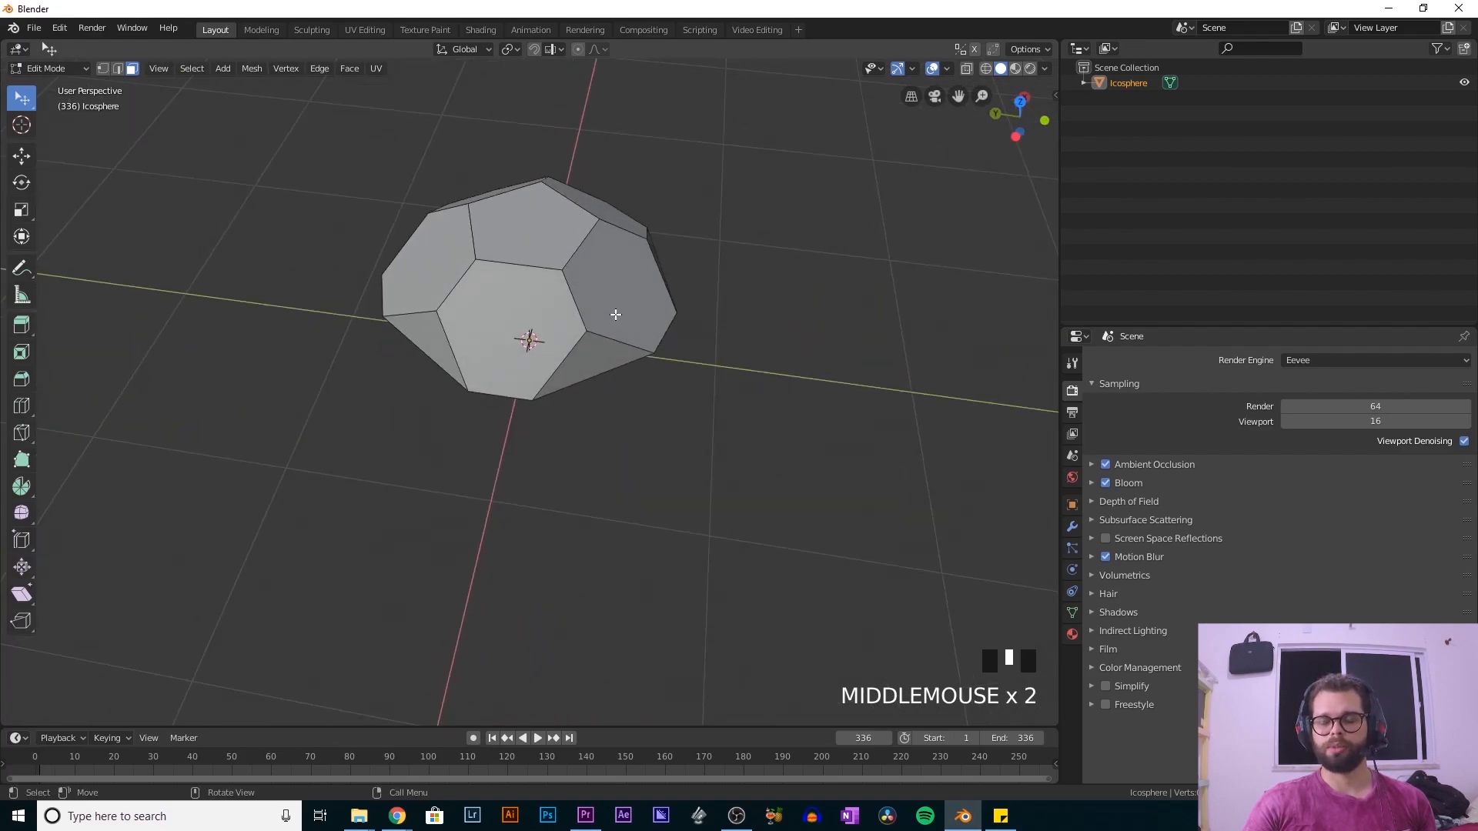
# - Select all faces of the remaining shell cap
pyautogui.press('a')
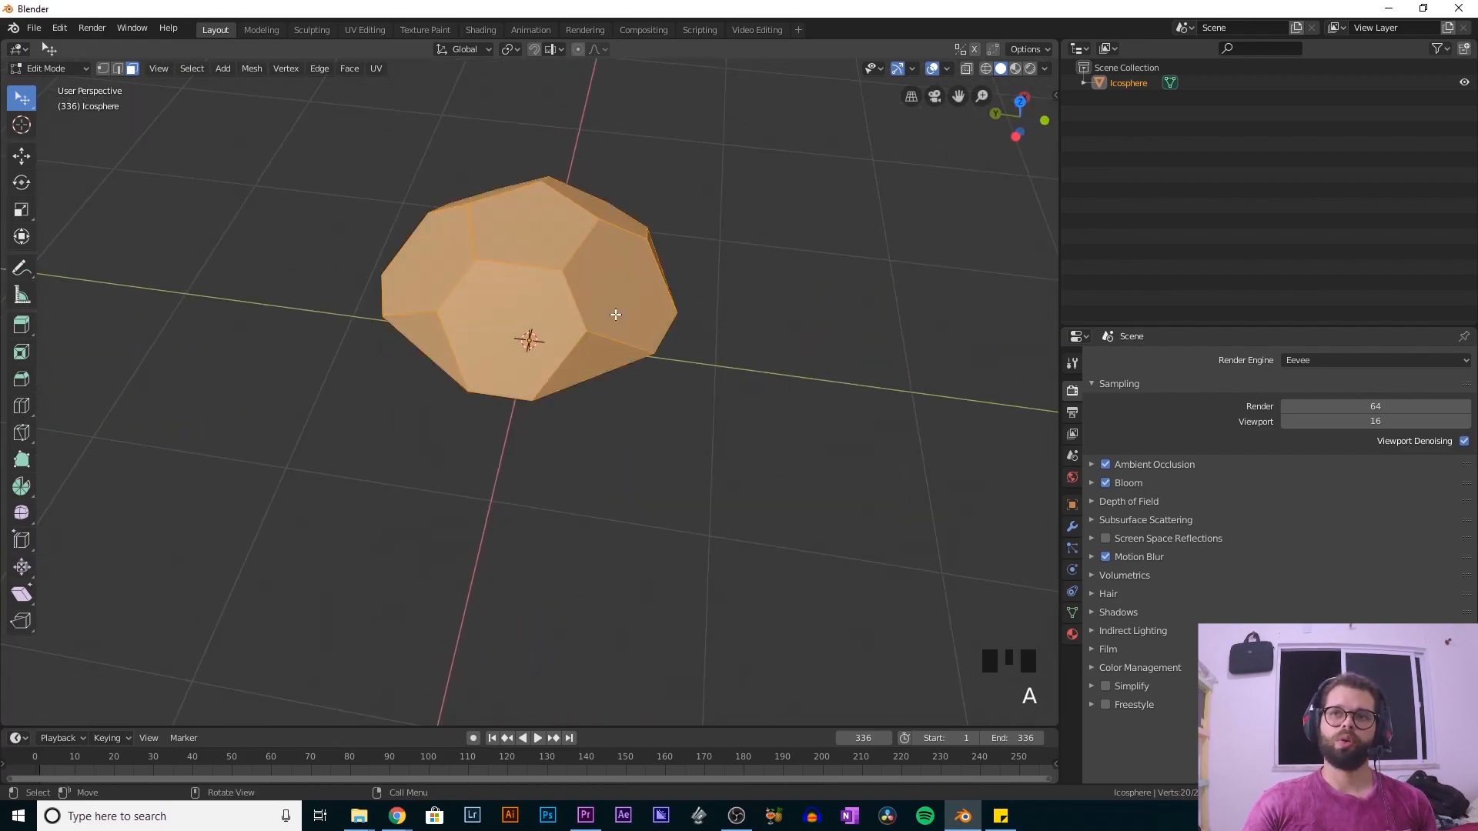
pyautogui.keyDown('shift'); pyautogui.moveTo(621, 314); pyautogui.dragTo(719, 459, button='middle'); pyautogui.keyUp('shift')
pyautogui.scroll(2, 749, 413)
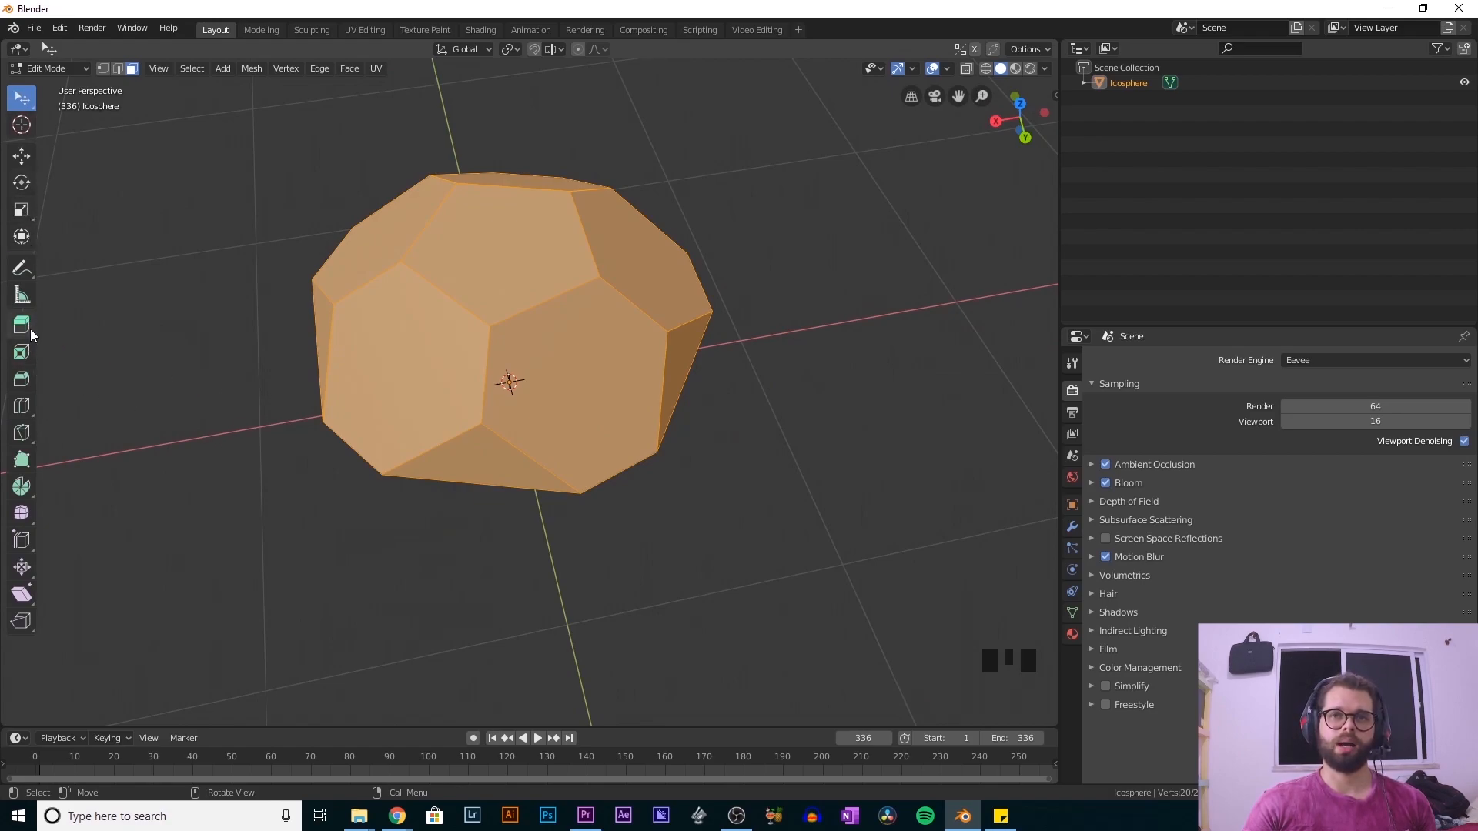
# - Try extruding the whole cap upward as one region by about 0.172 m, then undo the extrusion
pyautogui.moveTo(25, 333); pyautogui.dragTo(94, 330)
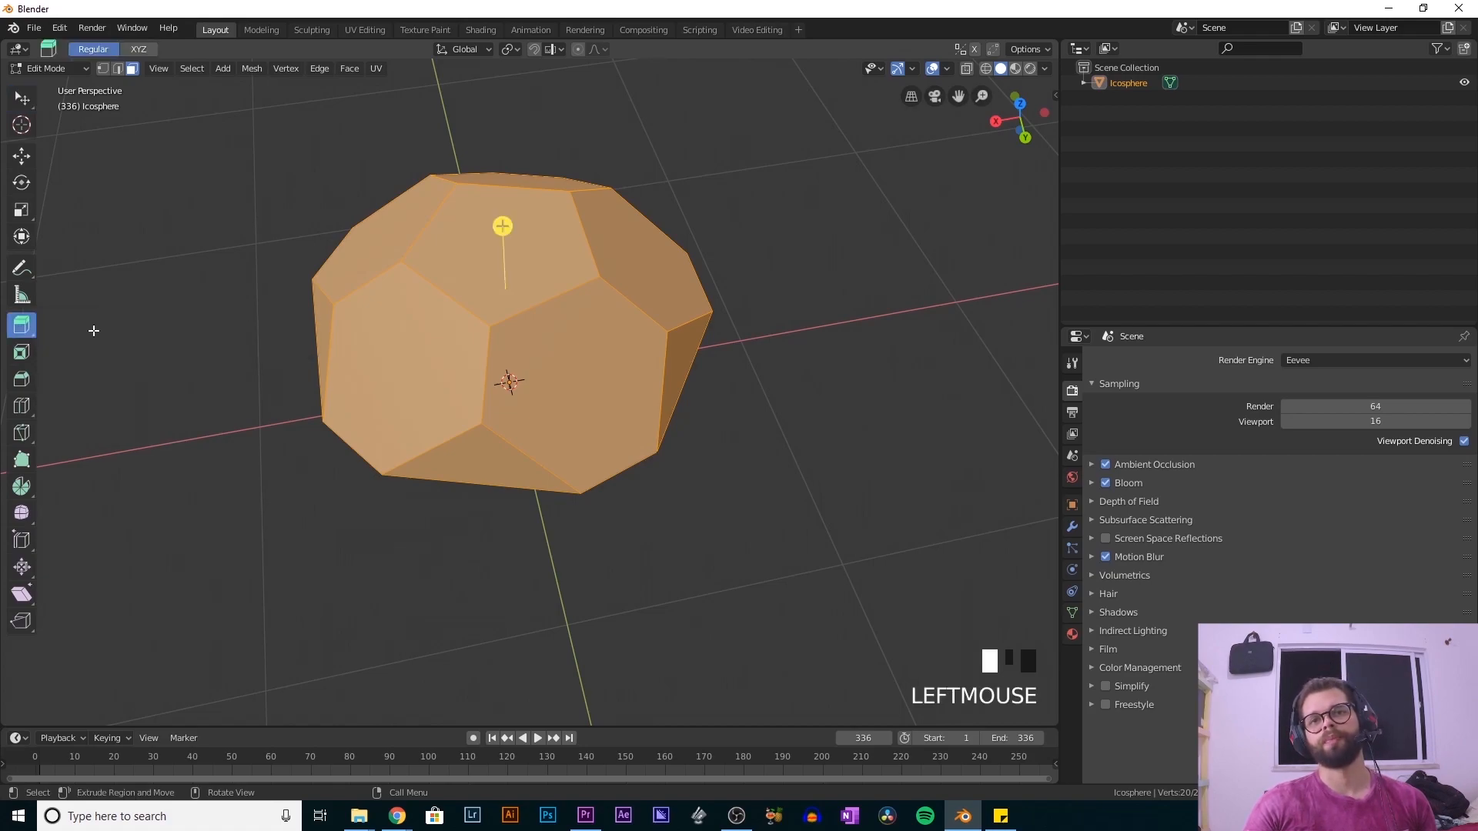
pyautogui.moveTo(505, 308)
pyautogui.mouseDown(button='middle')
pyautogui.moveTo(462, 241)
pyautogui.moveTo(540, 272)
pyautogui.moveTo(515, 289)
pyautogui.mouseUp(button='middle')
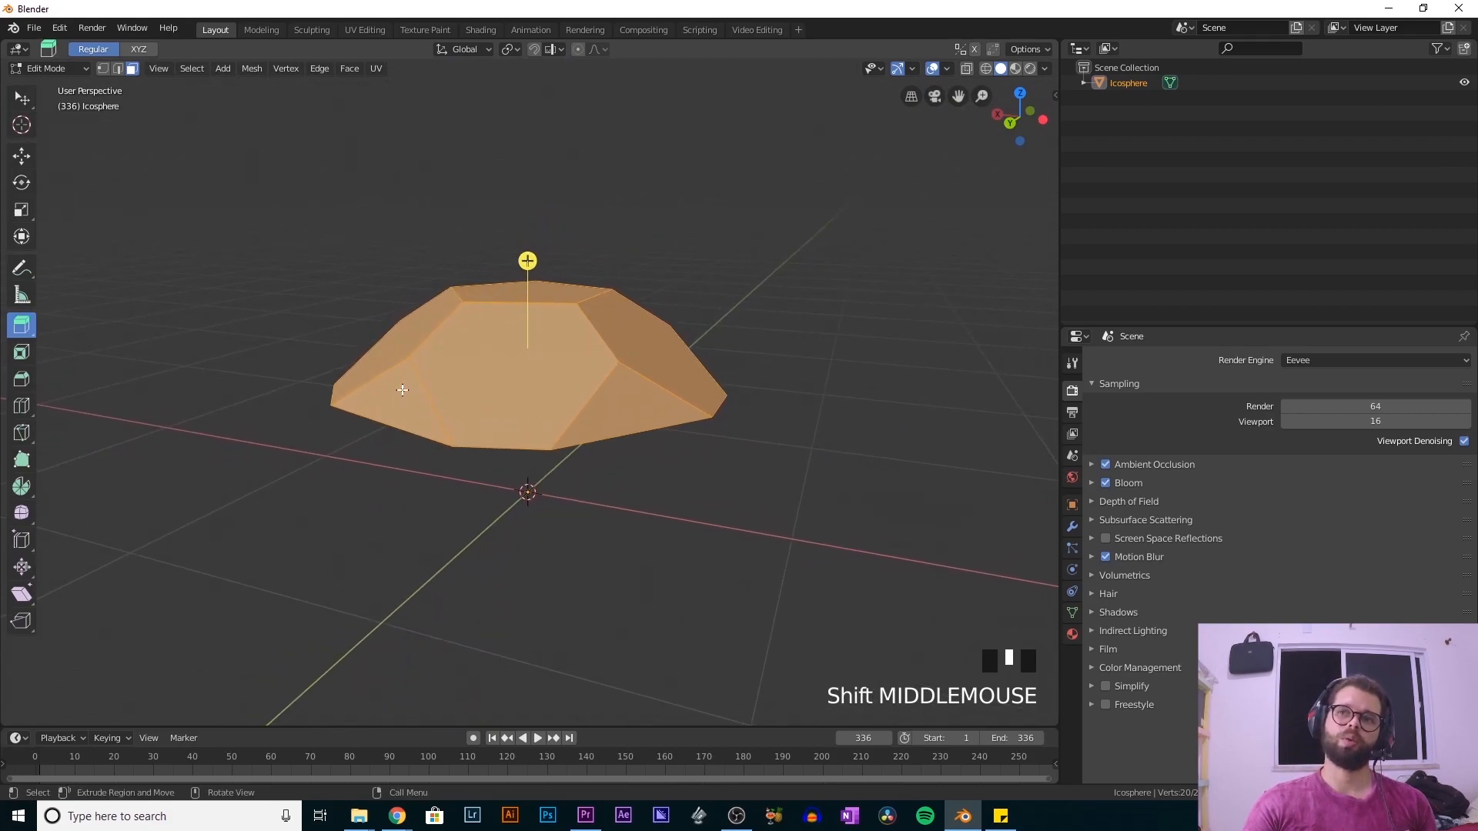
pyautogui.moveTo(527, 261); pyautogui.dragTo(535, 211)
pyautogui.moveTo(726, 238); pyautogui.dragTo(738, 281, button='middle')
pyautogui.moveTo(536, 368); pyautogui.dragTo(796, 305, button='middle')
pyautogui.moveTo(667, 407); pyautogui.dragTo(536, 336, button='middle')
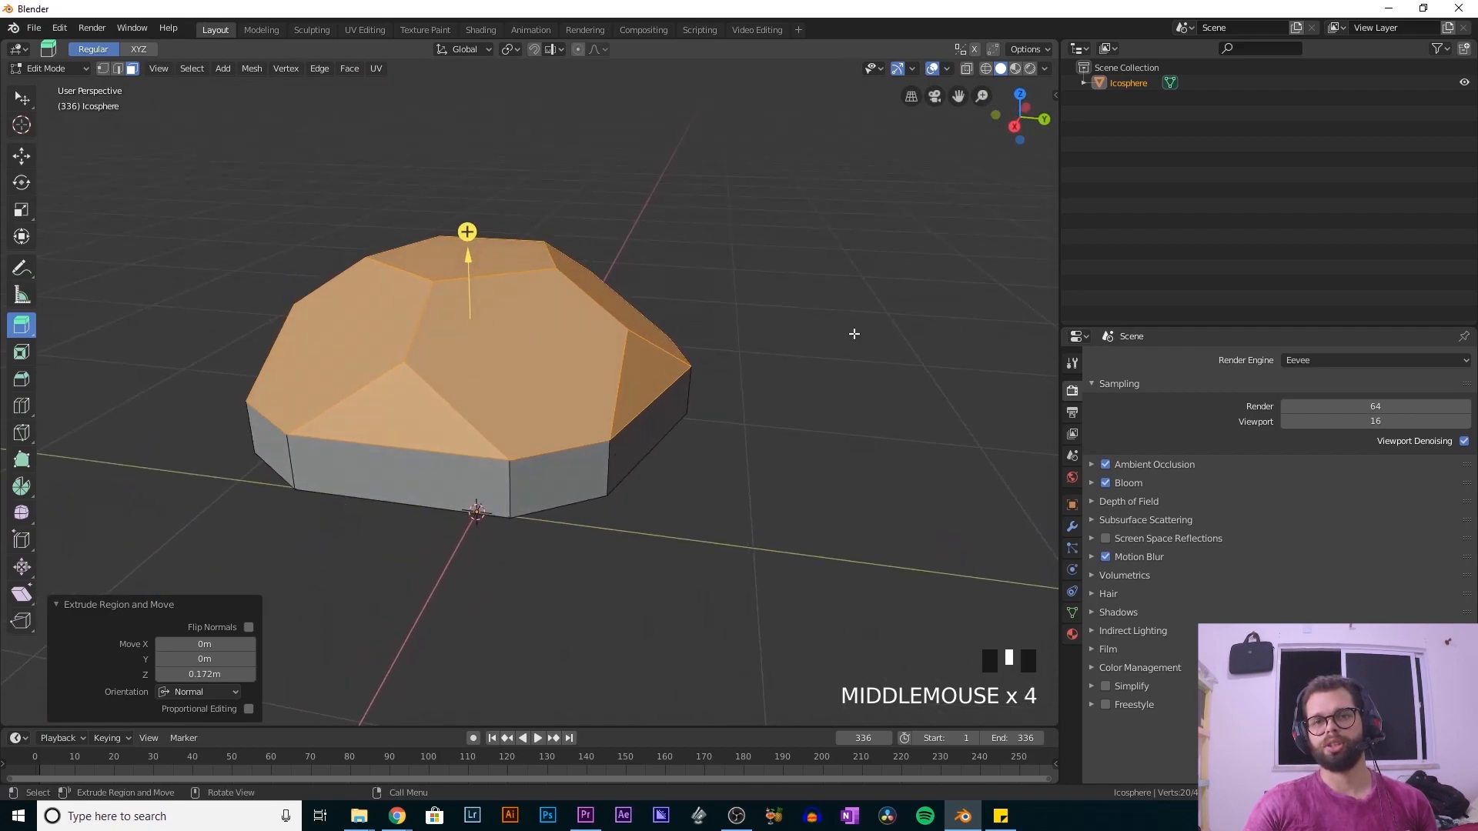
pyautogui.hotkey('ctrl', 'z')
# - Extrude all the cap's faces individually with an offset of about -0.0353 m, leaving narrow grooves between the panels
pyautogui.moveTo(35, 329); pyautogui.dragTo(93, 354)
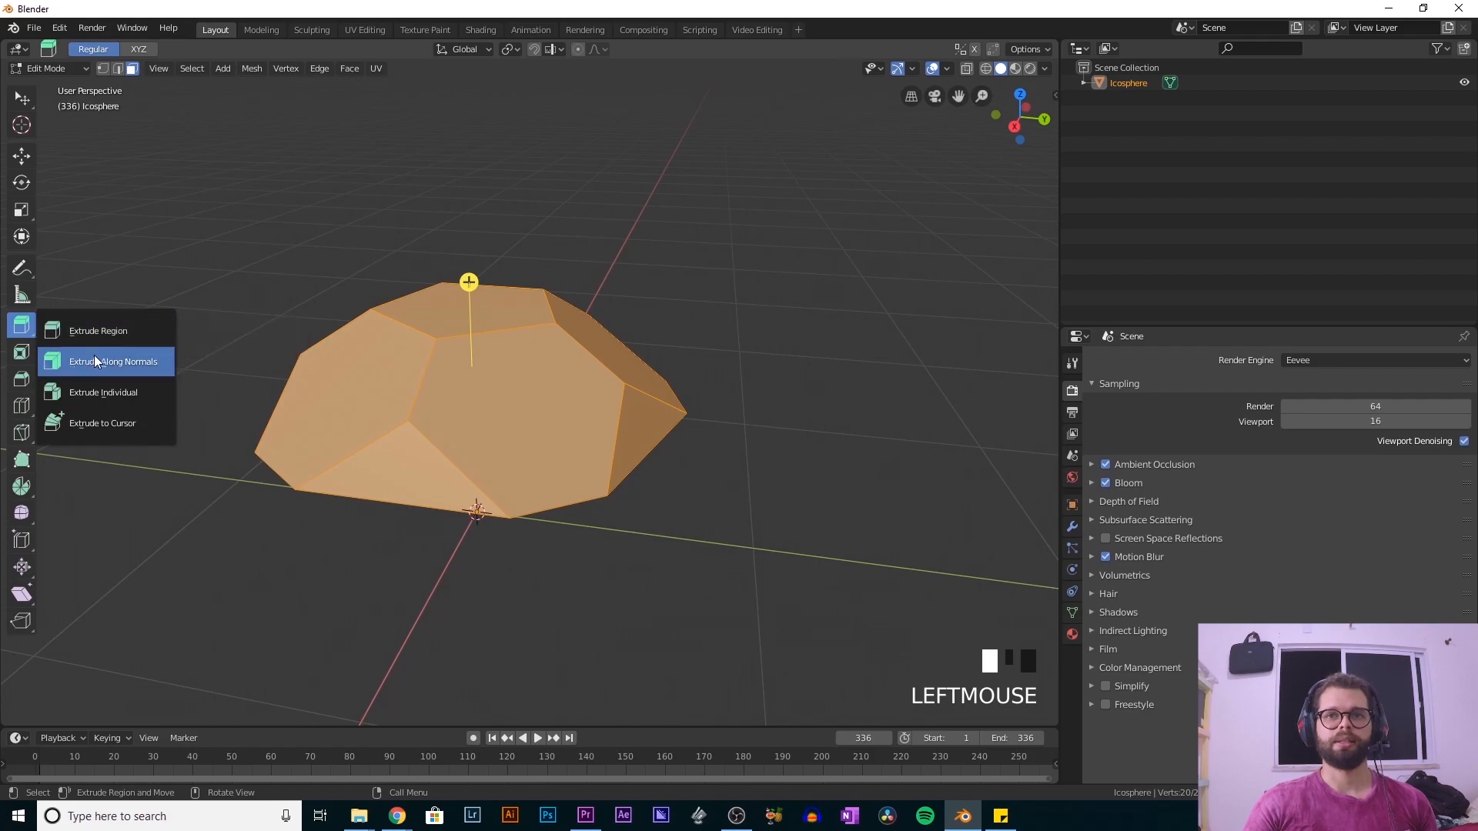
pyautogui.click(108, 394)
pyautogui.moveTo(459, 353); pyautogui.dragTo(613, 396, button='middle')
pyautogui.moveTo(627, 405)
pyautogui.mouseDown()
pyautogui.moveTo(649, 396)
pyautogui.moveTo(639, 416)
pyautogui.mouseUp()
pyautogui.moveTo(639, 416); pyautogui.dragTo(371, 576, button='middle')
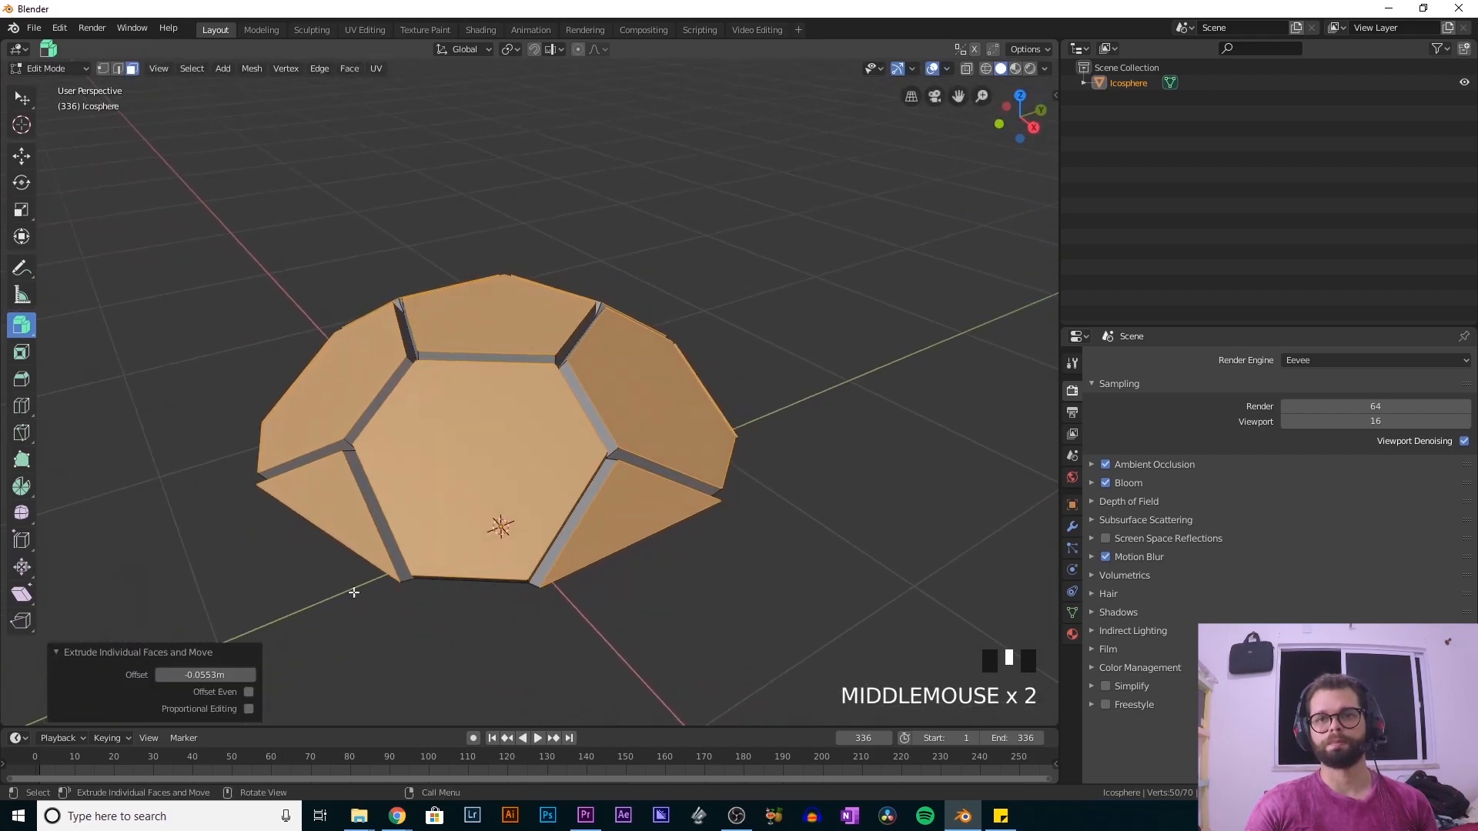
pyautogui.moveTo(204, 675)
pyautogui.mouseDown()
pyautogui.moveTo(254, 675)
pyautogui.moveTo(214, 676)
pyautogui.mouseUp()
pyautogui.moveTo(757, 502); pyautogui.dragTo(693, 544, button='middle')
pyautogui.moveTo(208, 675)
pyautogui.mouseDown()
pyautogui.moveTo(223, 676)
pyautogui.moveTo(207, 675)
pyautogui.mouseUp()
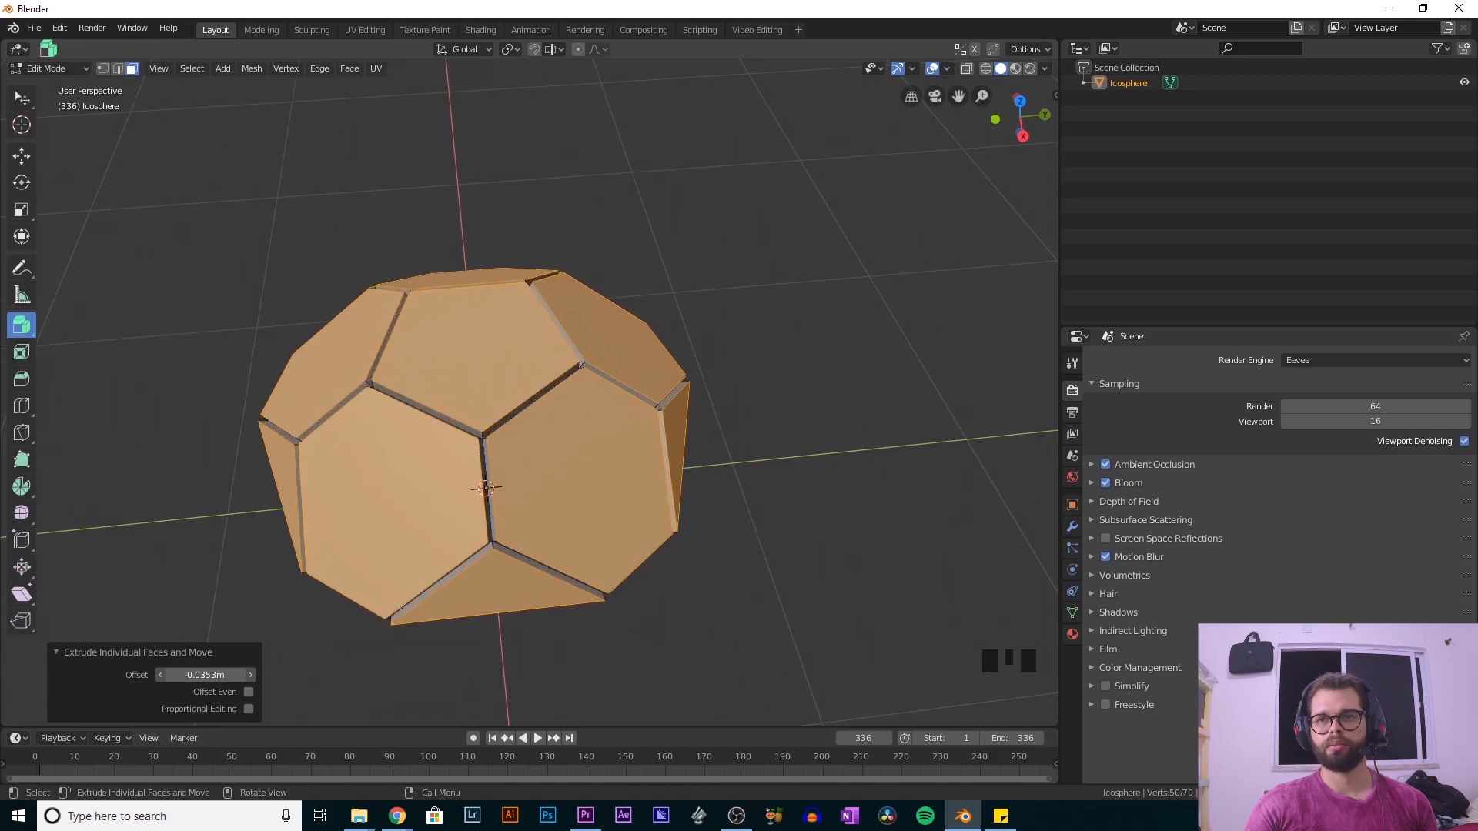
# - Switch to Object Mode and examine the grooved shell top from the front, above, below and the sides
pyautogui.moveTo(585, 513); pyautogui.dragTo(630, 483, button='middle')
pyautogui.press('KP_1')
pyautogui.press('Tab')
pyautogui.press('KP_1')
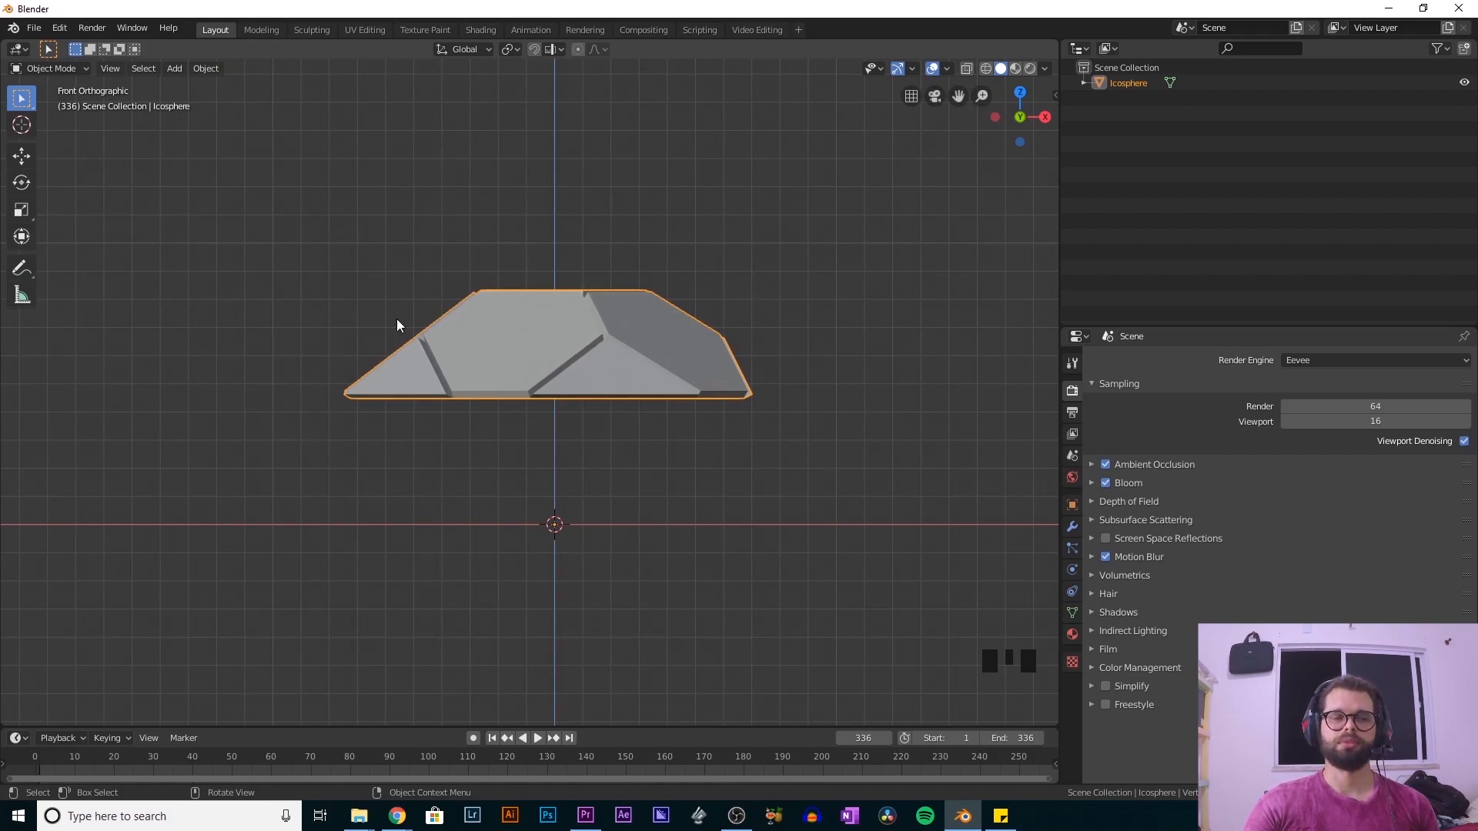
pyautogui.moveTo(413, 325); pyautogui.dragTo(465, 343, button='middle')
pyautogui.moveTo(449, 396); pyautogui.dragTo(609, 468, button='middle')
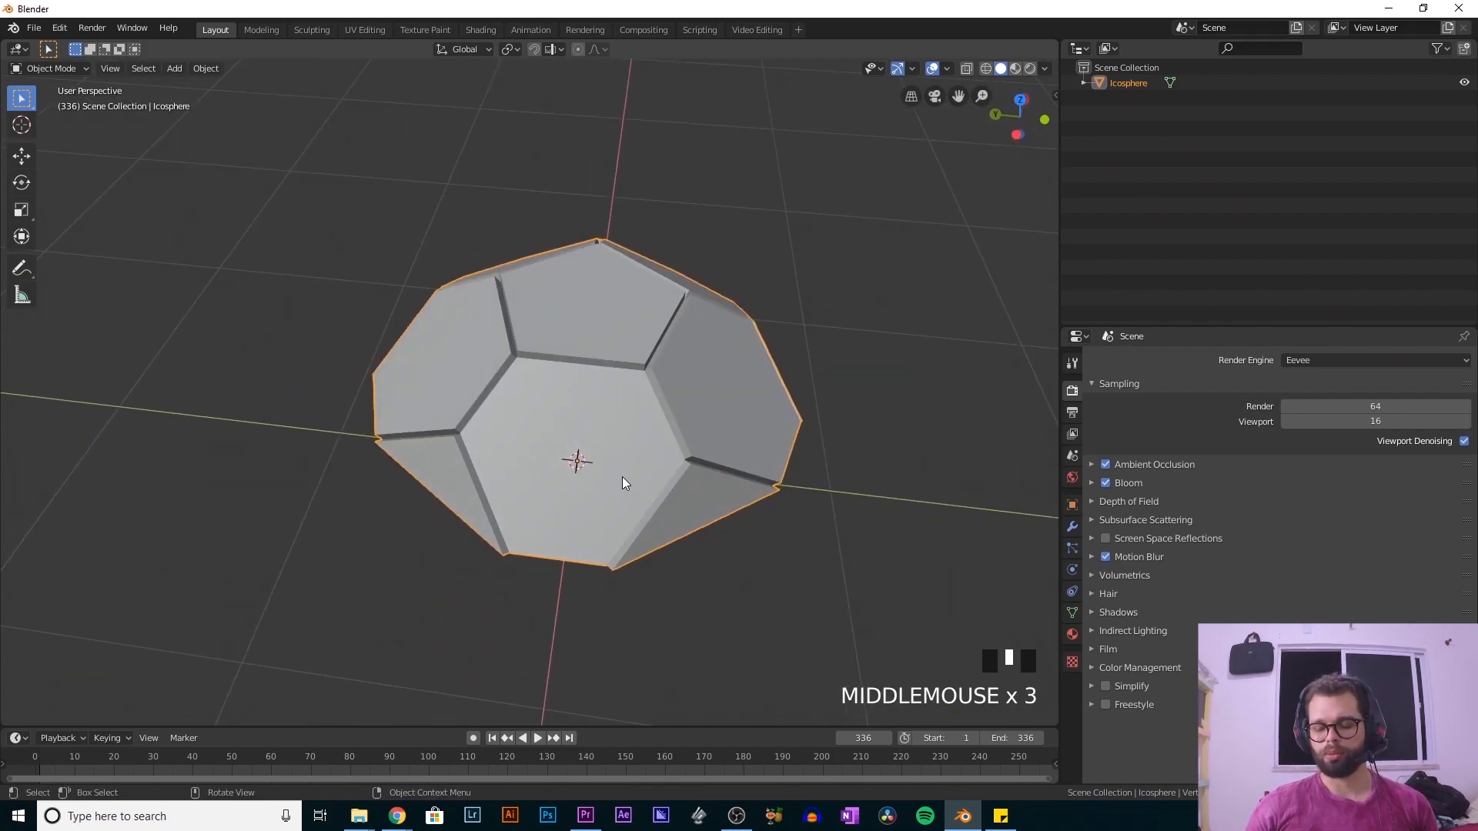
pyautogui.press('KP_1')
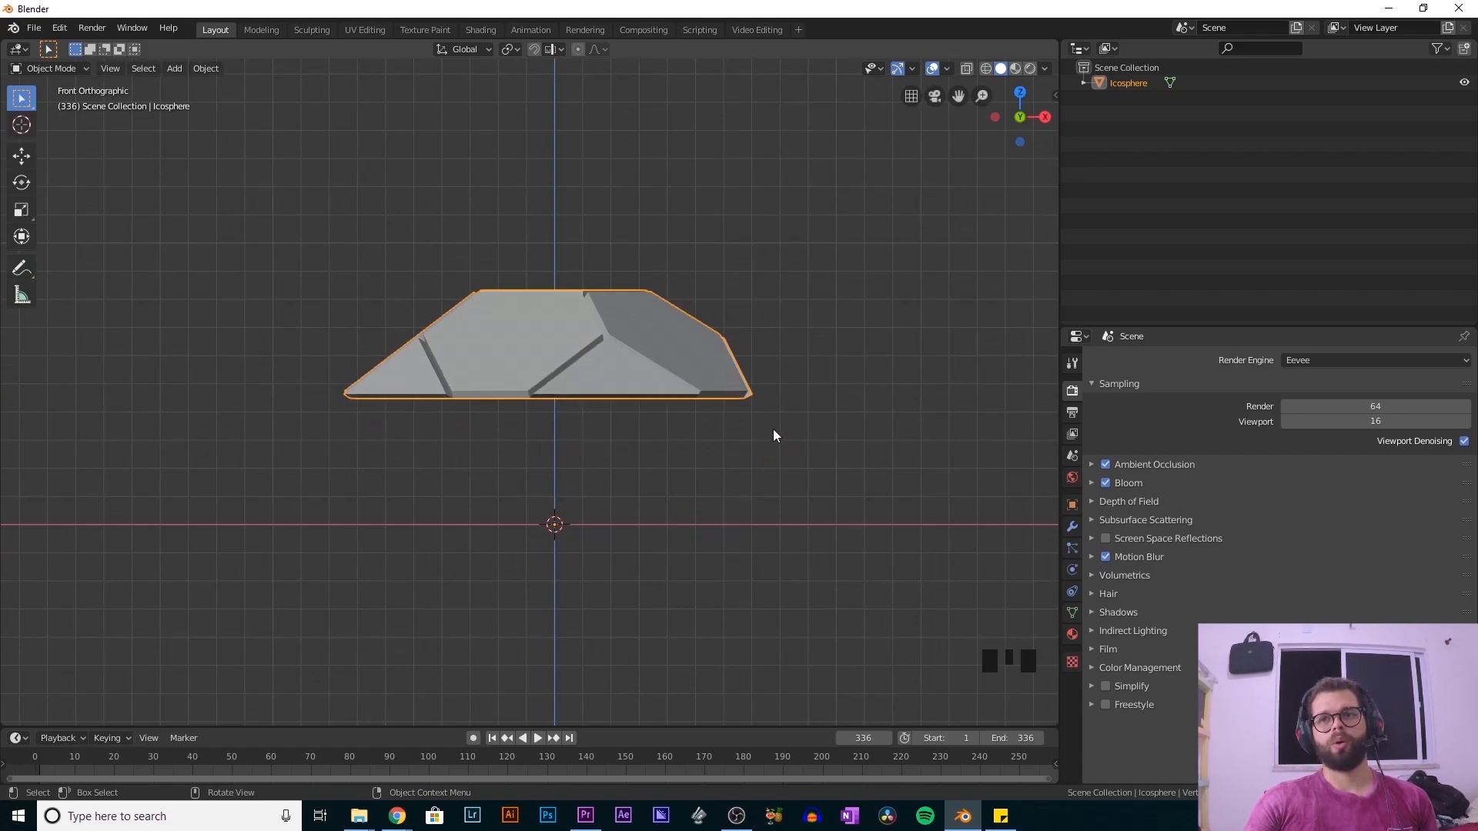
pyautogui.moveTo(628, 463); pyautogui.dragTo(499, 541, button='middle')
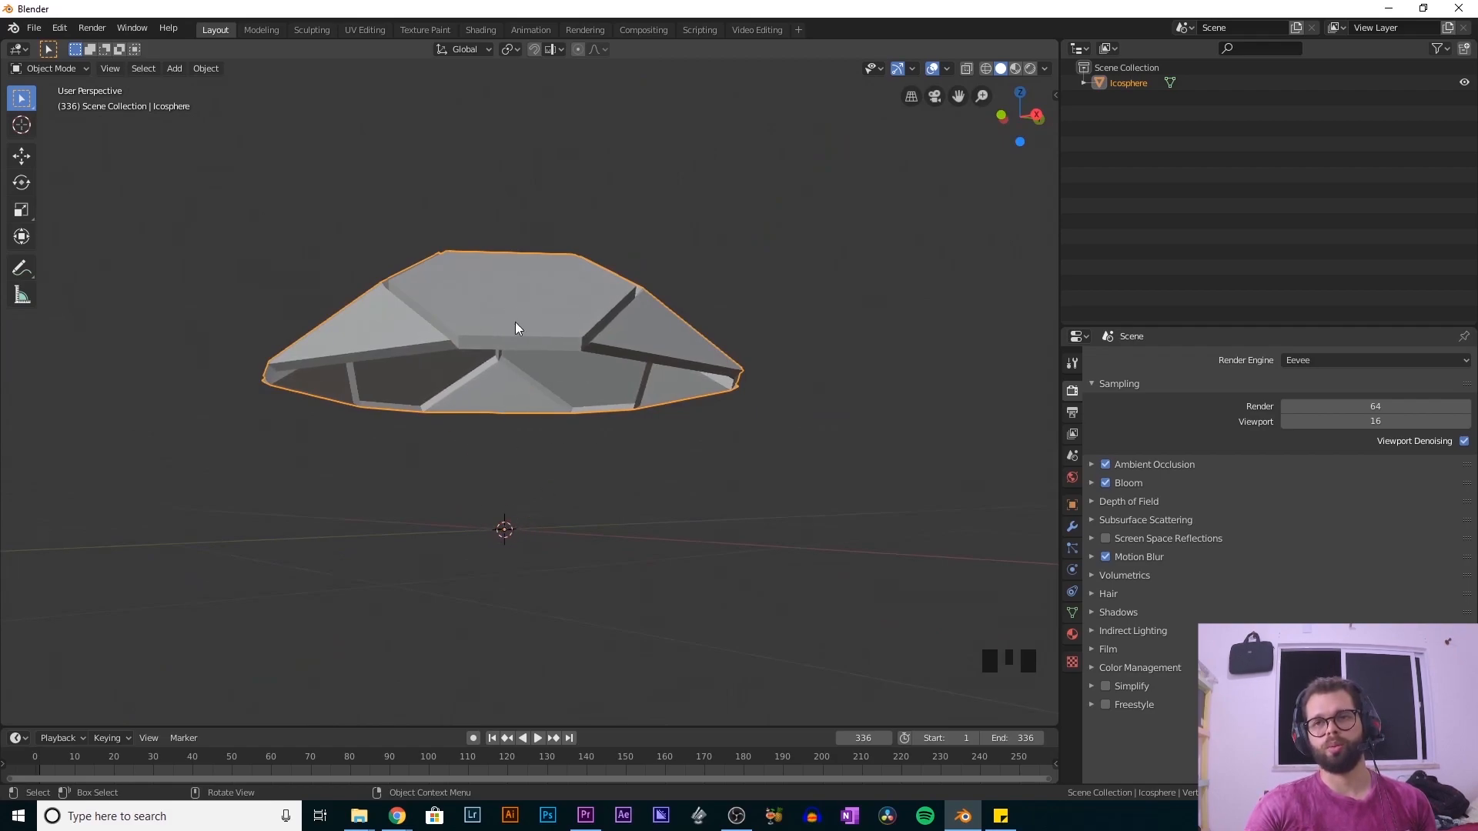
pyautogui.moveTo(612, 412); pyautogui.dragTo(348, 420, button='middle')
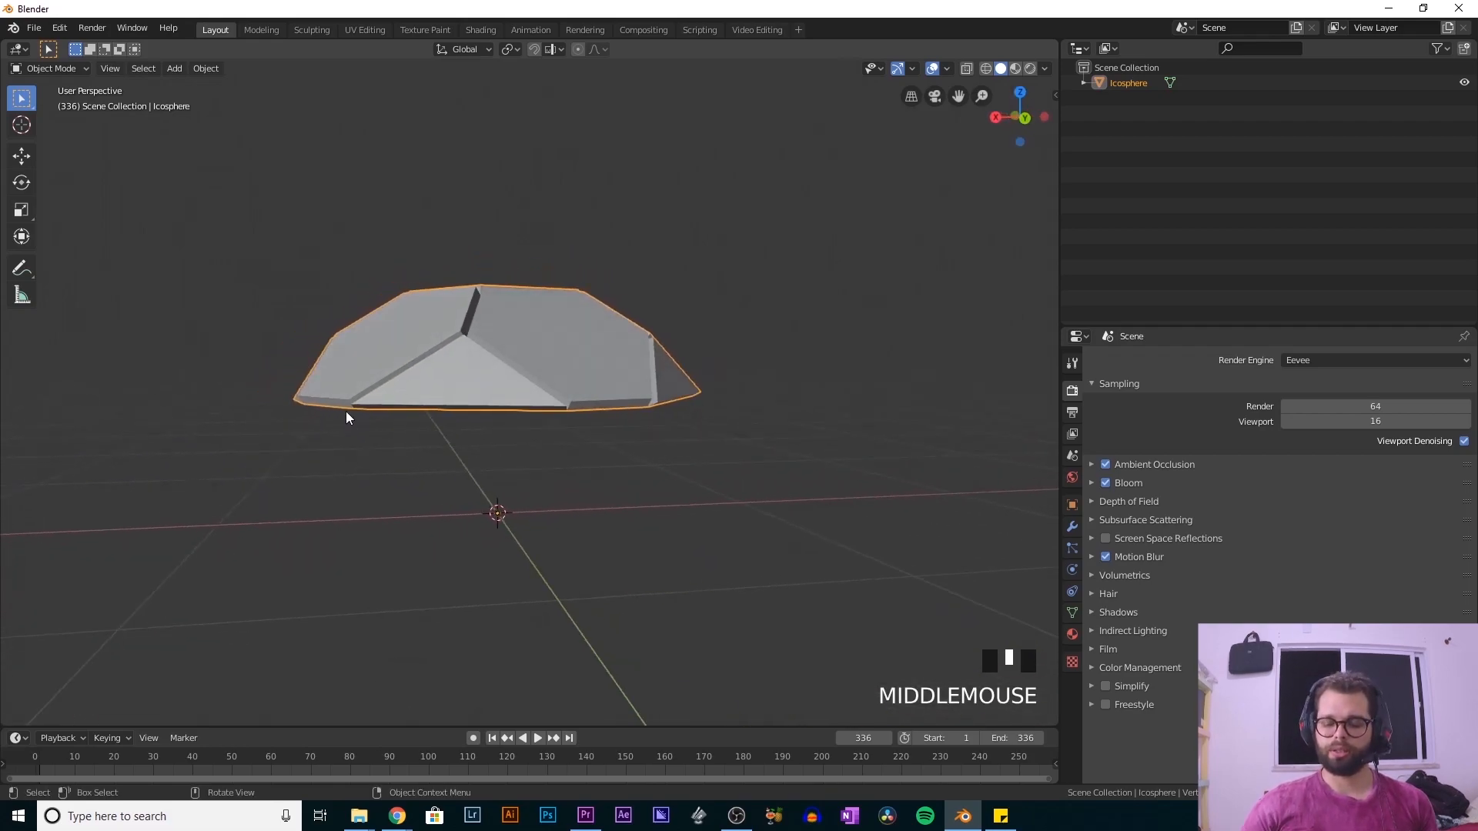
pyautogui.press('KP_1')
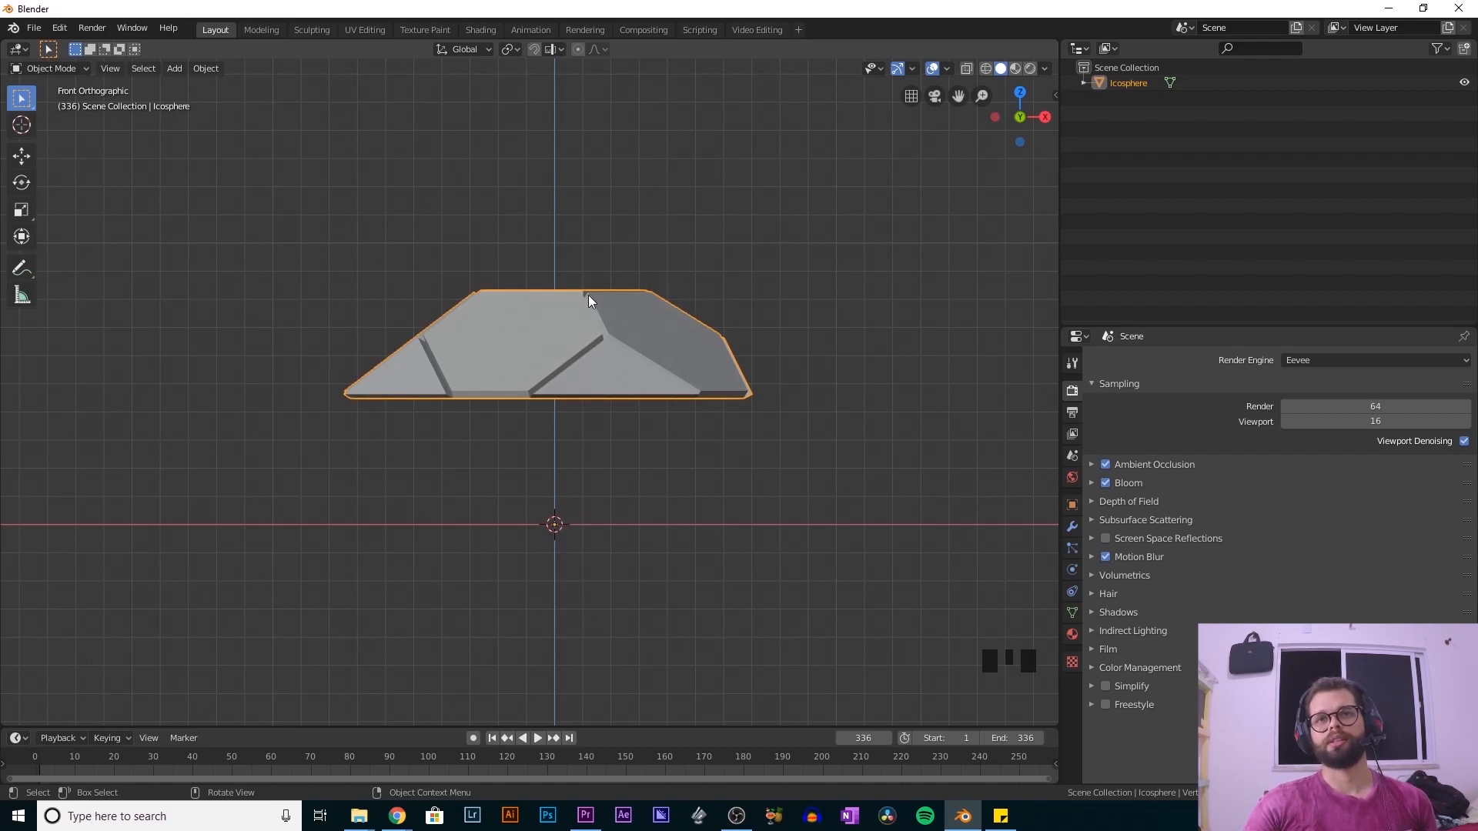
# - In Edit Mode, move the whole mesh about 0.445 m down along Z so its base sits at the world origin, then return to Object Mode
pyautogui.press('Tab')
pyautogui.press('a')
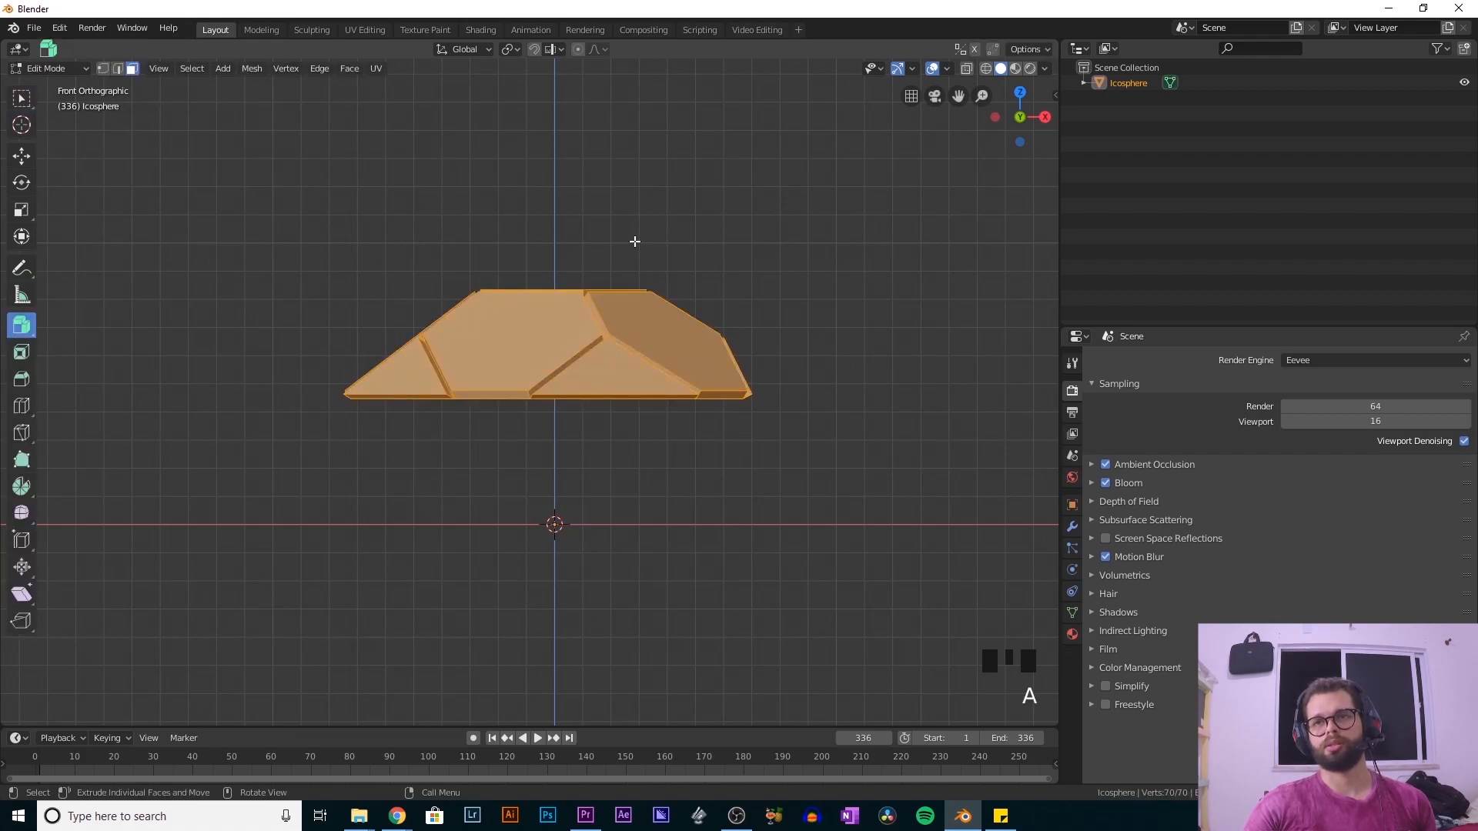
pyautogui.click(21, 155)
pyautogui.moveTo(561, 286); pyautogui.dragTo(568, 413)
pyautogui.moveTo(703, 561); pyautogui.dragTo(466, 508, button='middle')
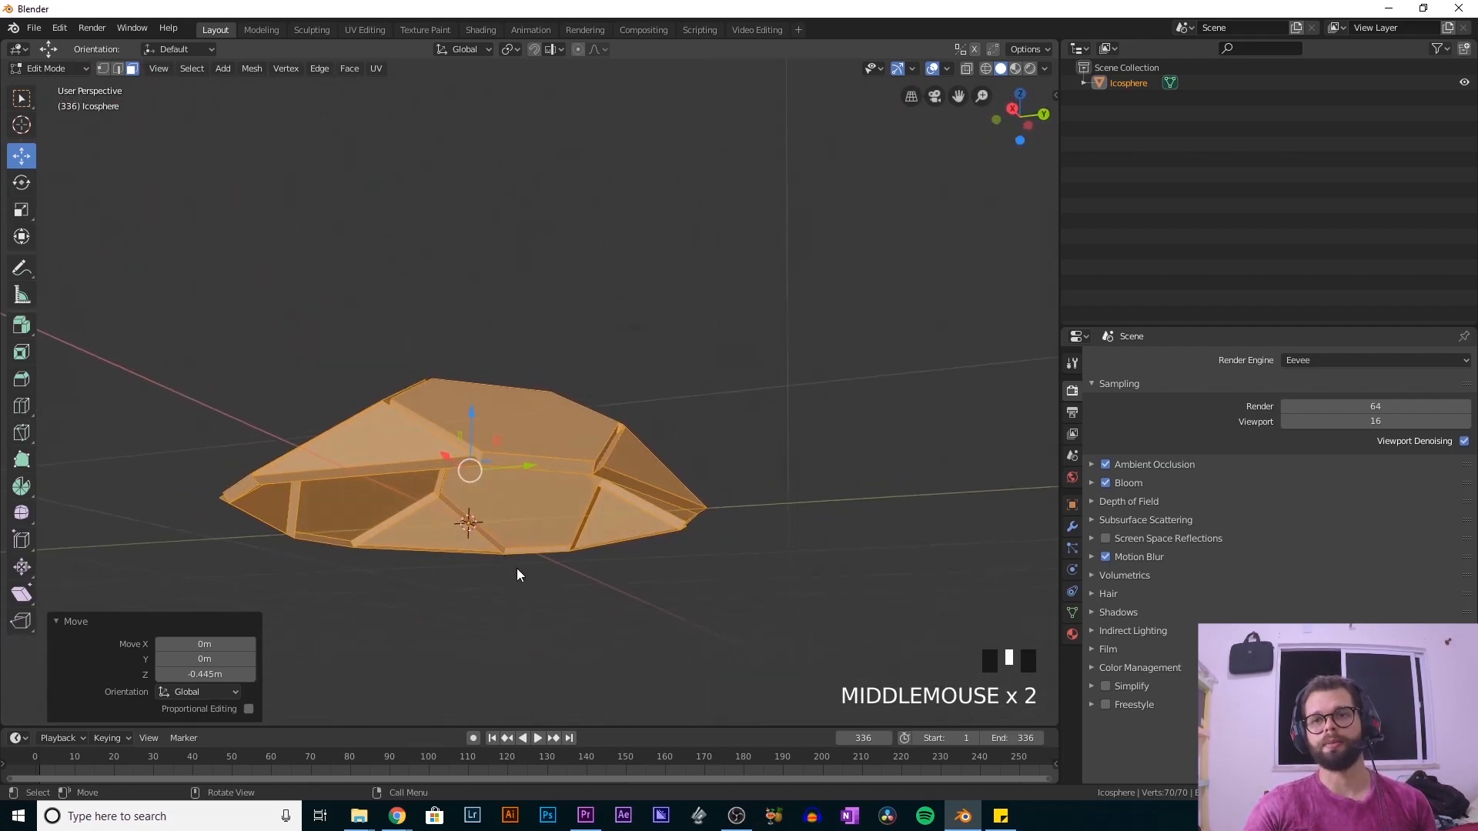
pyautogui.press('Tab')
pyautogui.press('KP_1')
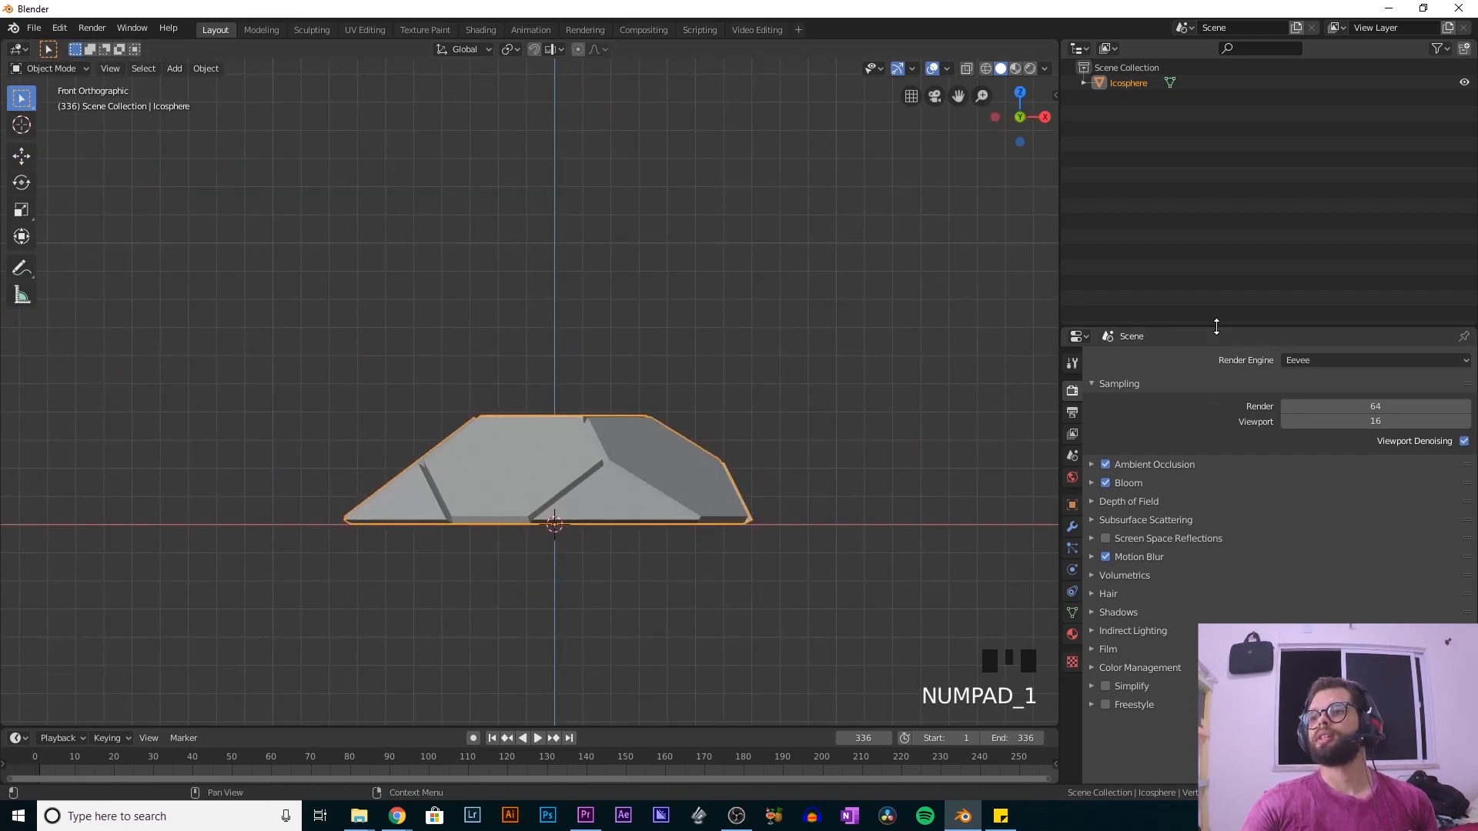
# - Enlarge the properties area, add a Subdivision Surface modifier to the shell top, and check the smoothed shape from several angles
pyautogui.moveTo(1216, 327); pyautogui.dragTo(1224, 185)
pyautogui.moveTo(460, 421); pyautogui.dragTo(546, 408, button='middle')
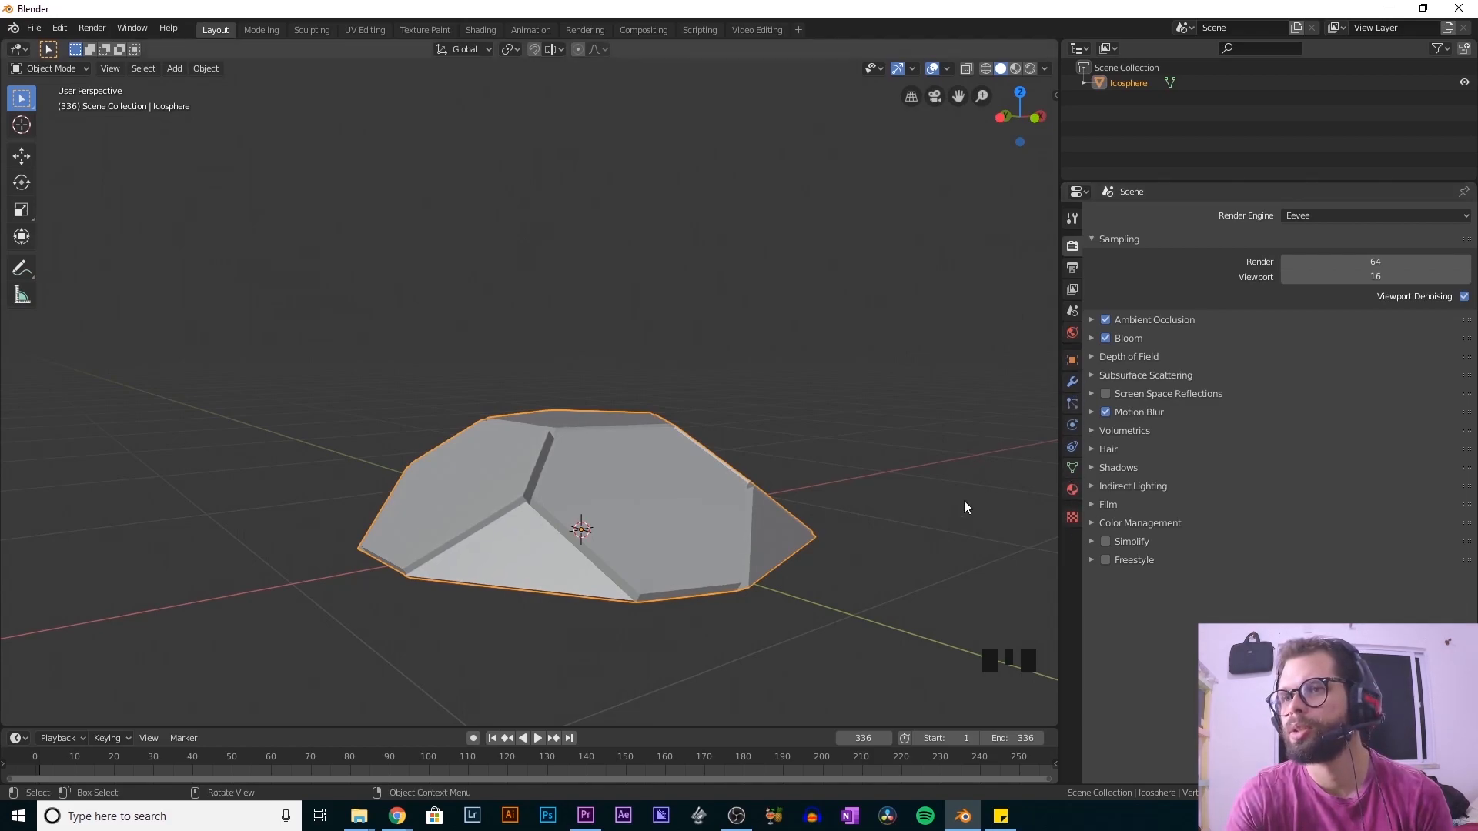
pyautogui.moveTo(636, 521); pyautogui.dragTo(946, 431, button='middle')
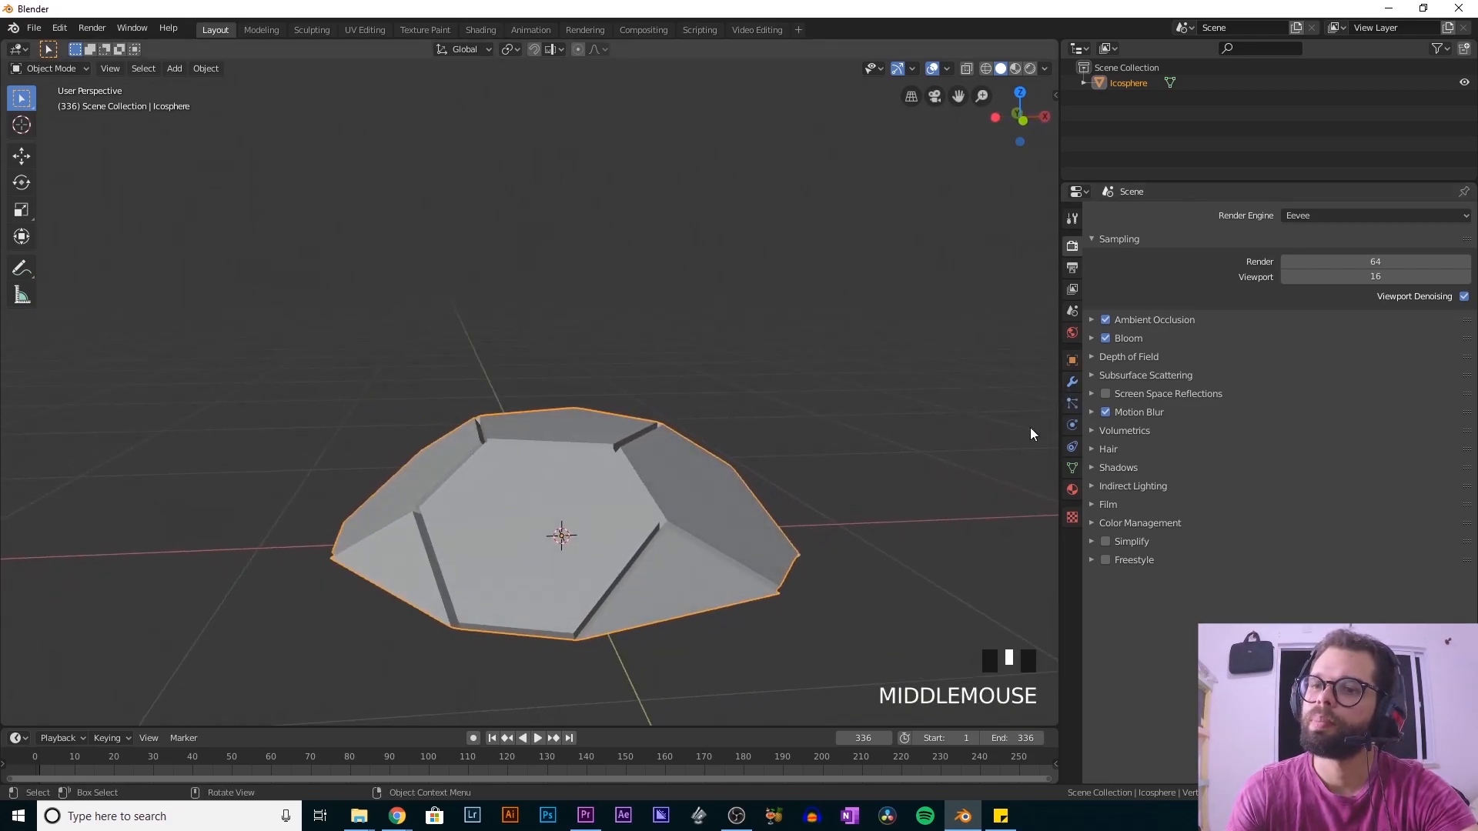
pyautogui.click(1072, 383)
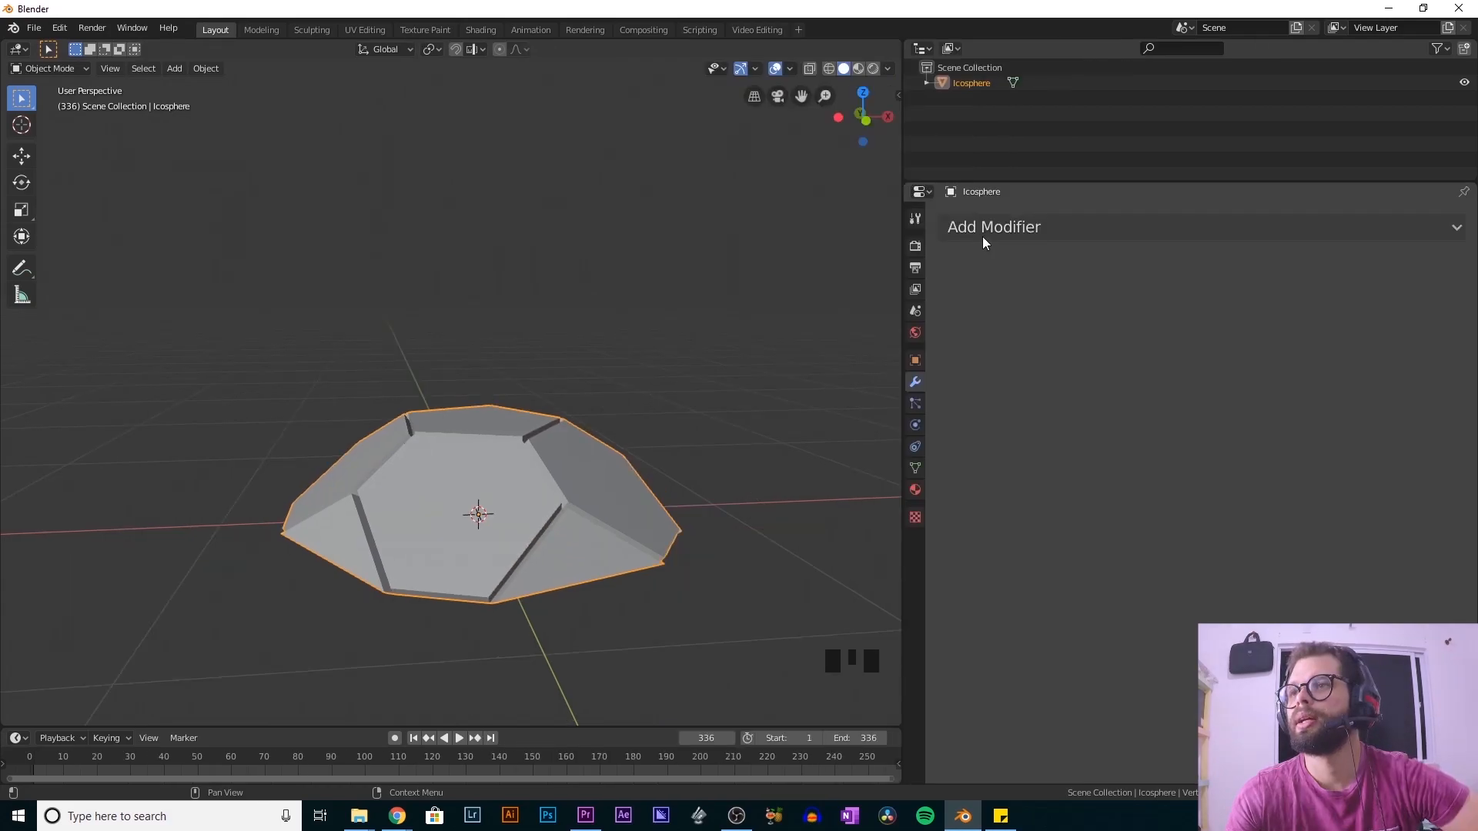
pyautogui.click(1176, 226)
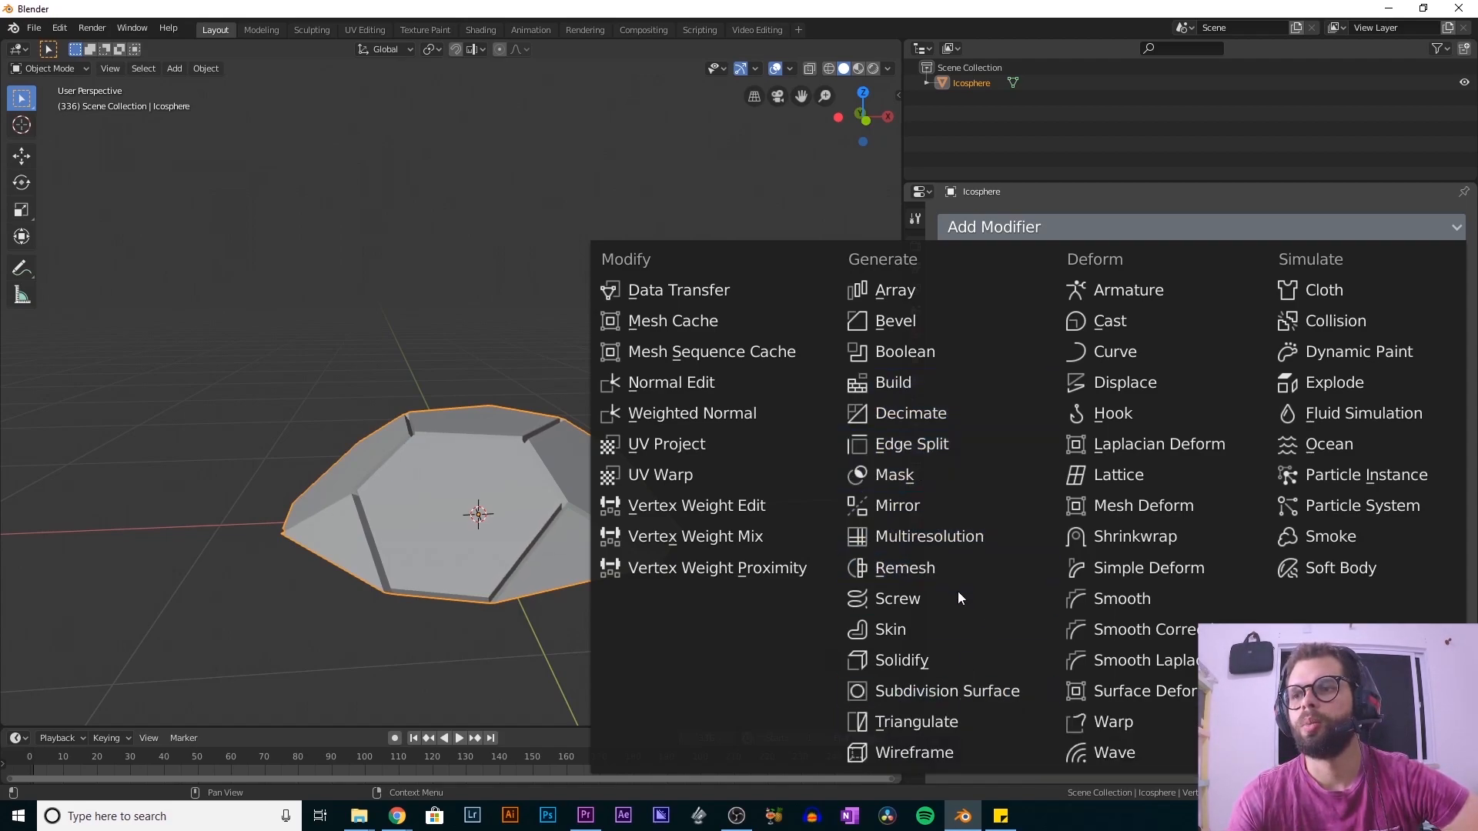
pyautogui.click(977, 698)
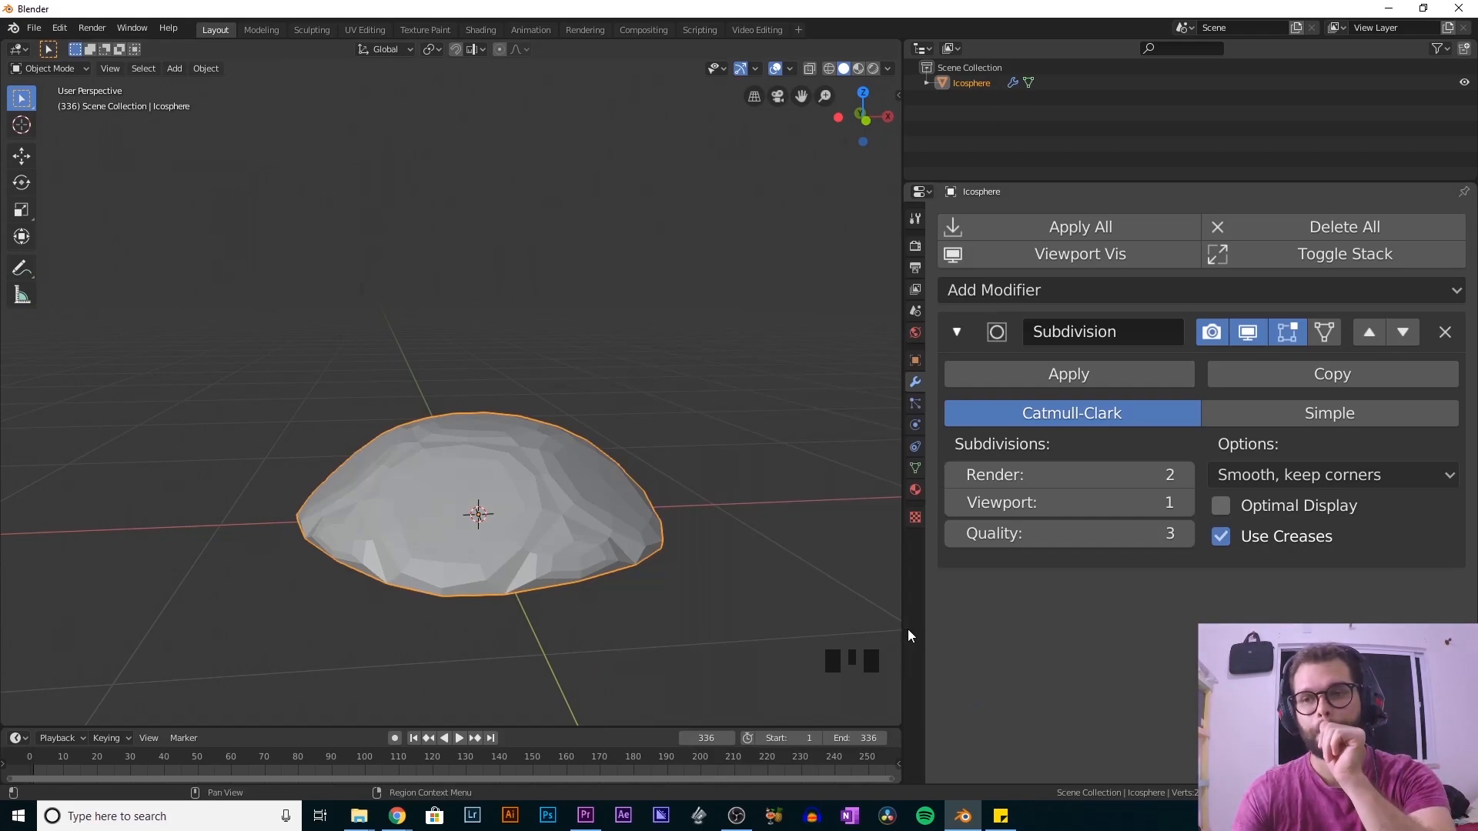
pyautogui.moveTo(613, 539); pyautogui.dragTo(663, 572, button='middle')
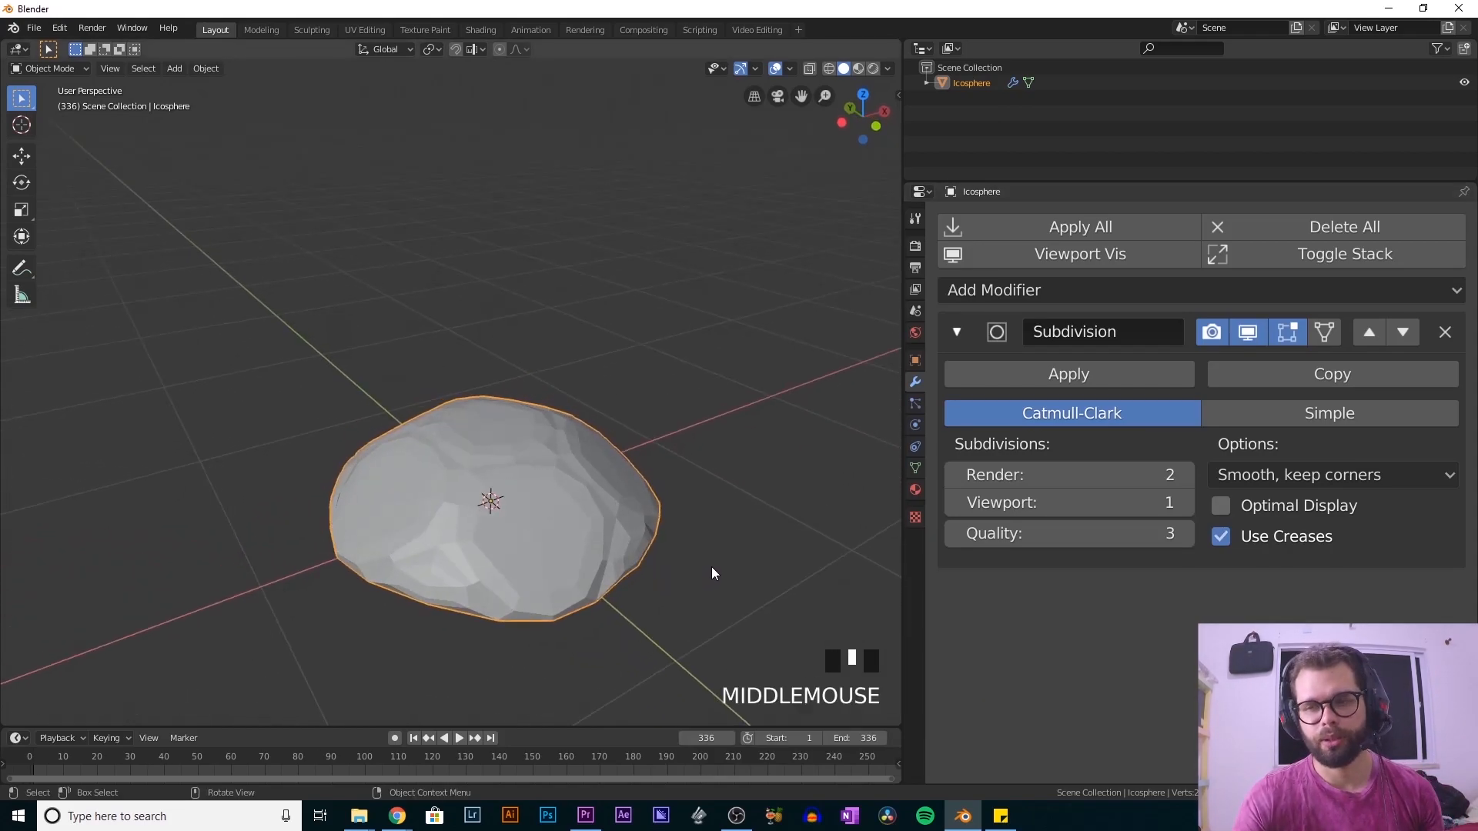
pyautogui.moveTo(480, 445); pyautogui.dragTo(508, 499, button='middle')
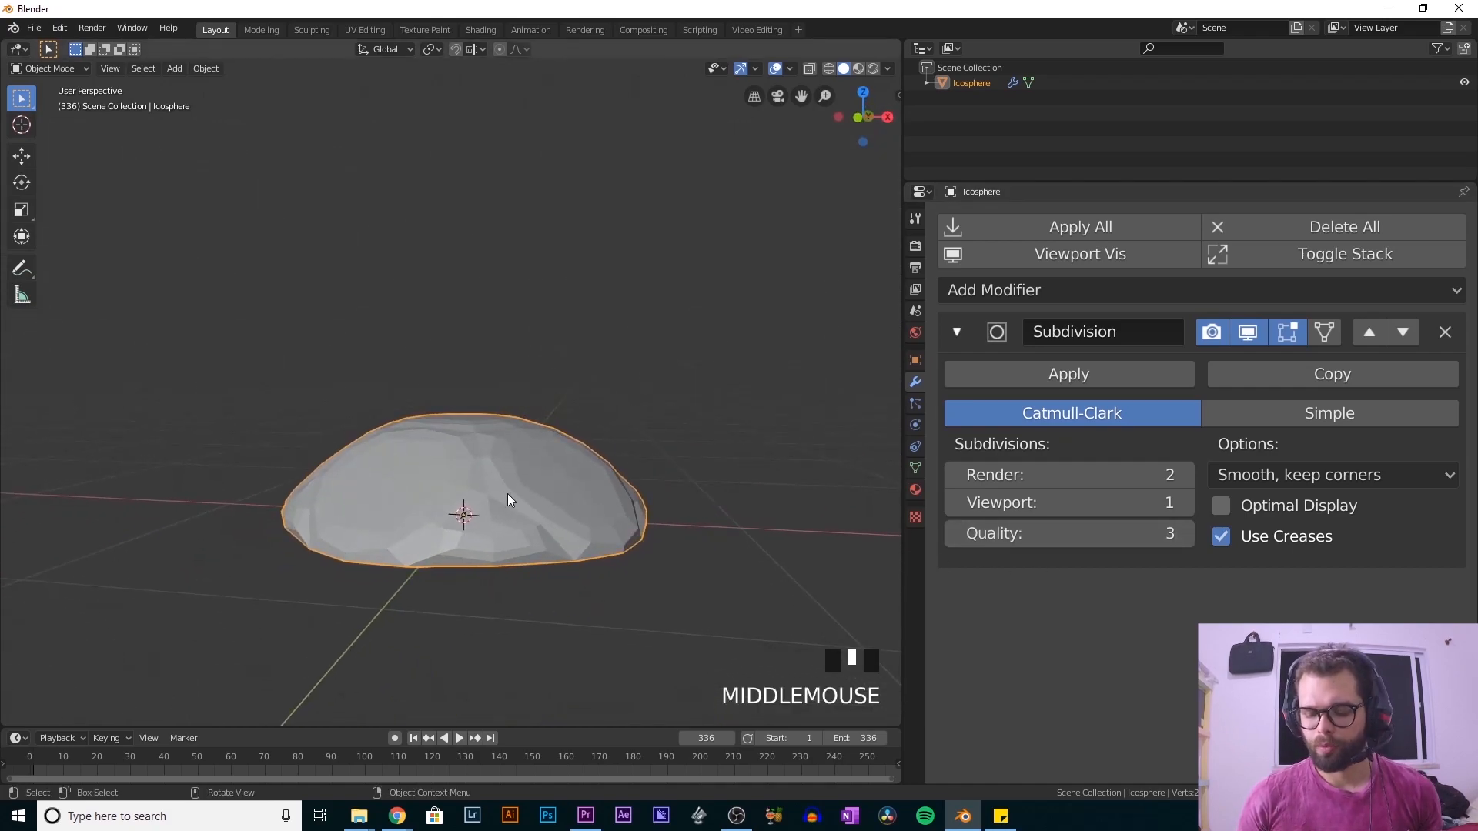
pyautogui.press('KP_1')
pyautogui.scroll(4, 508, 501)
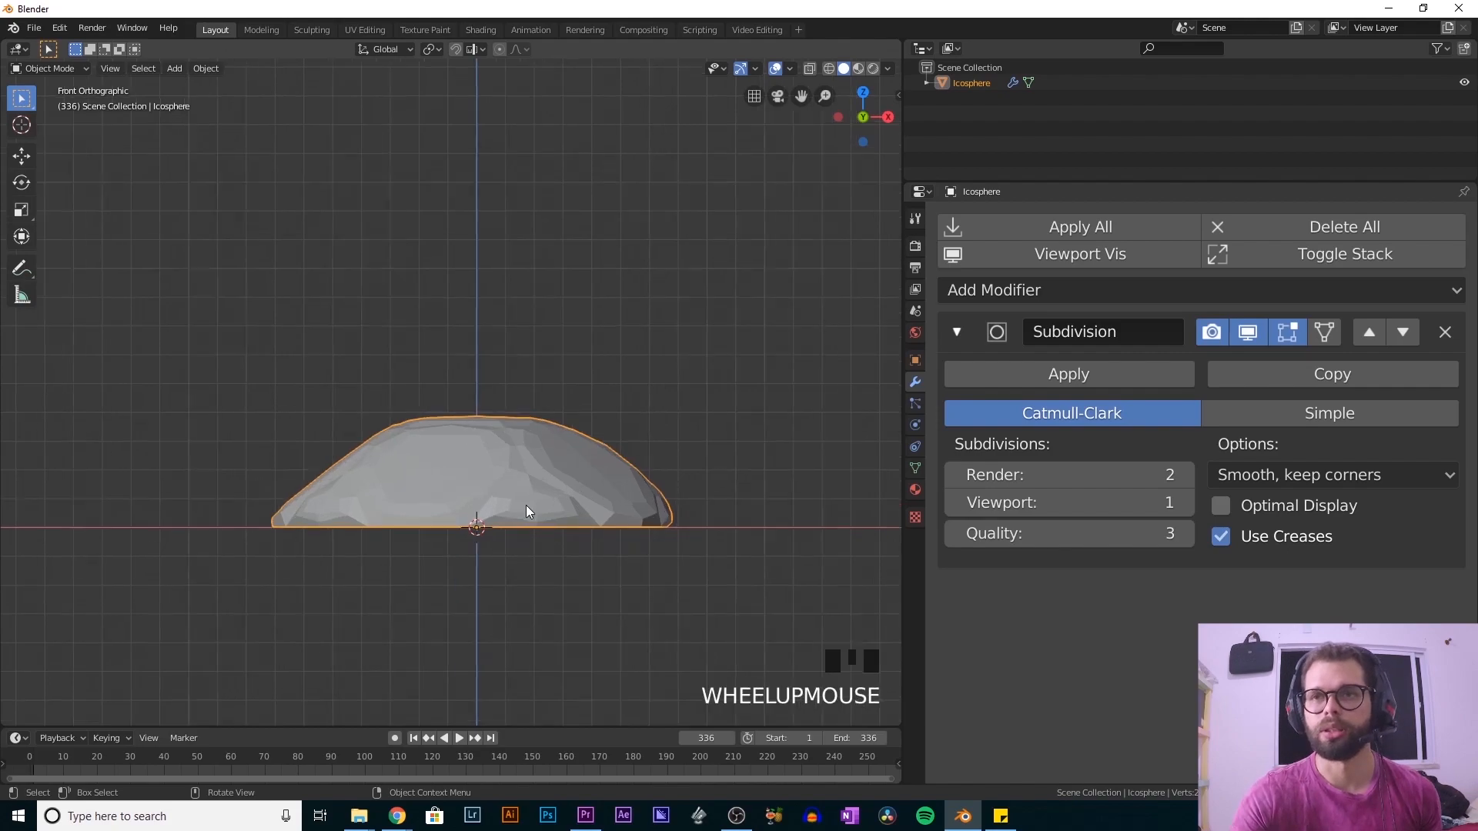
# - Toggle the Subdivision modifier's viewport display off and back on to compare the shell top with and without smoothing
pyautogui.moveTo(505, 489); pyautogui.dragTo(608, 493, button='middle')
pyautogui.click(1247, 333)
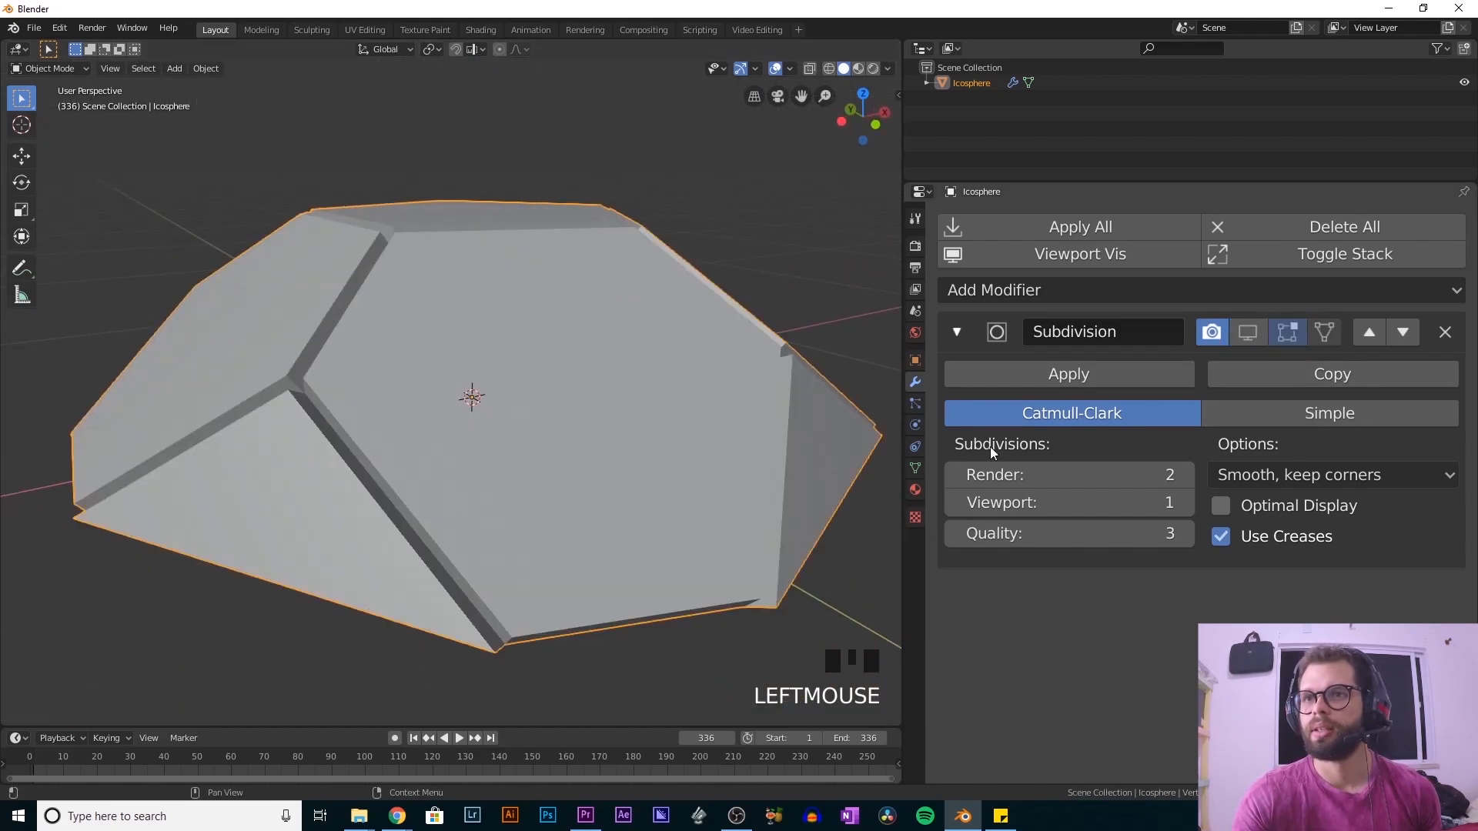
pyautogui.scroll(-4, 505, 471)
pyautogui.moveTo(505, 471); pyautogui.dragTo(395, 506, button='middle')
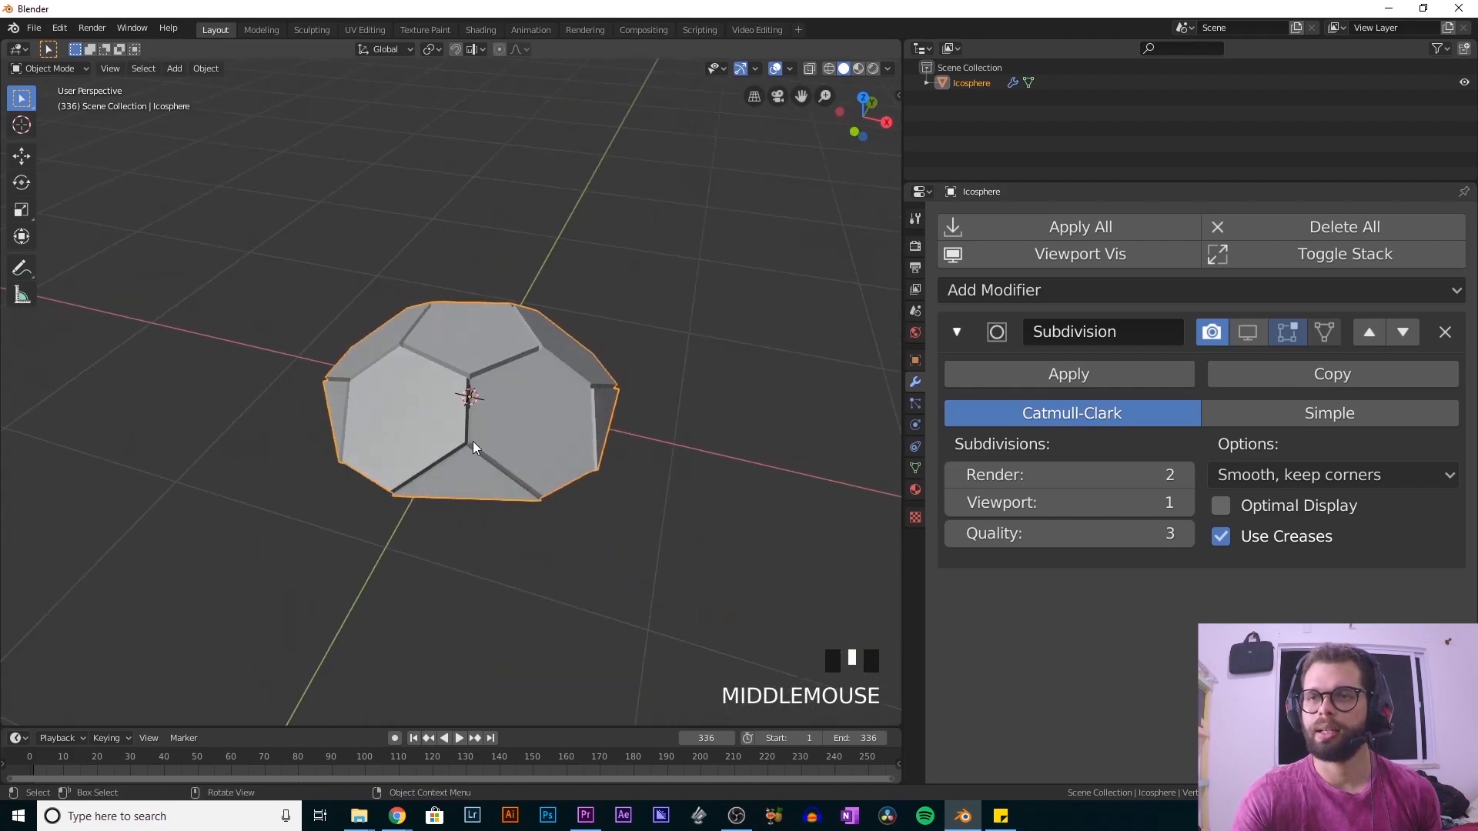
pyautogui.click(1247, 333)
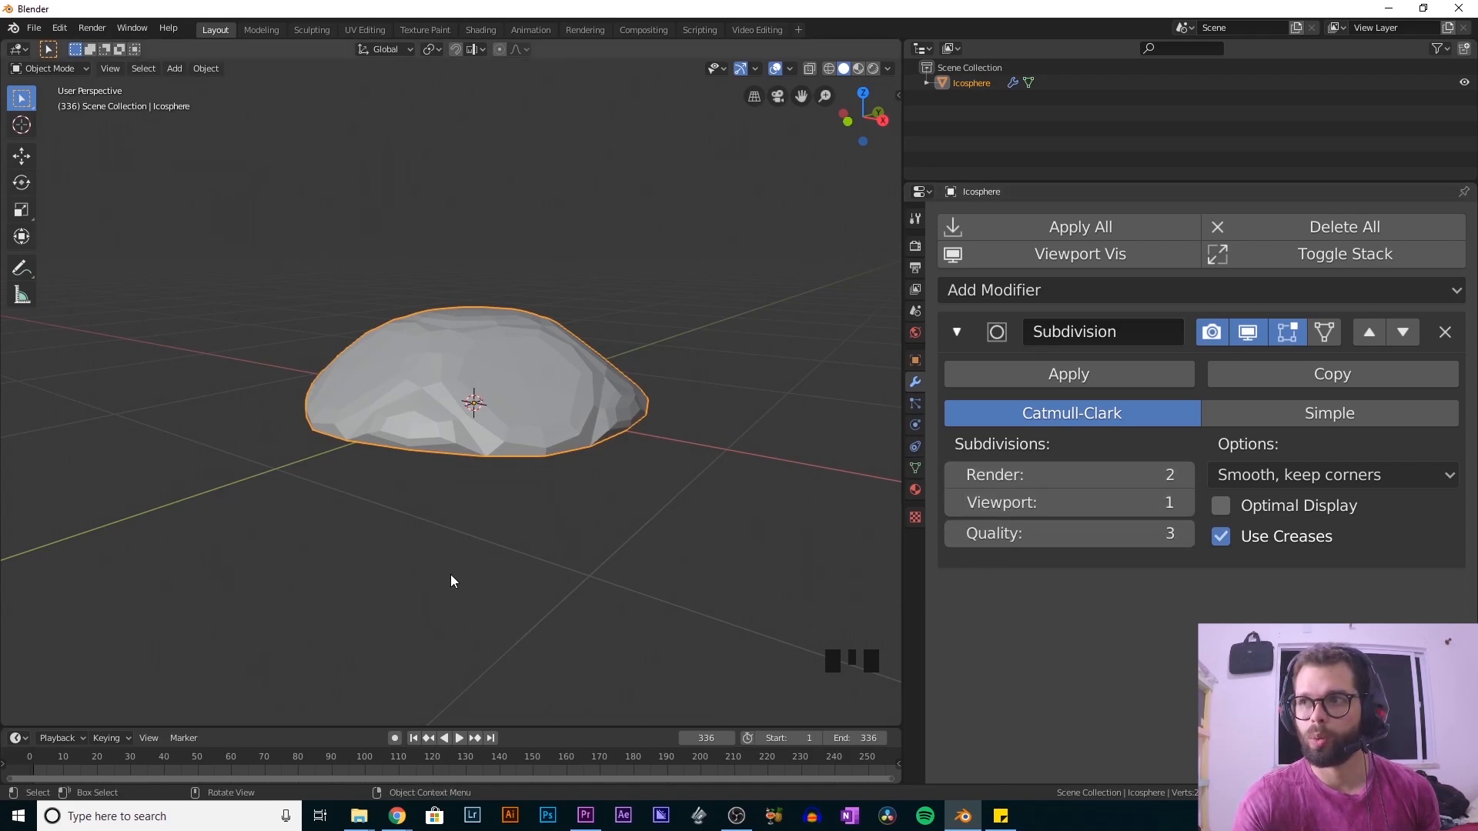
# - Set the Subdivision modifier's viewport level to 2, check the smoothed shell top, and collapse the modifier's settings
pyautogui.click(1184, 502)
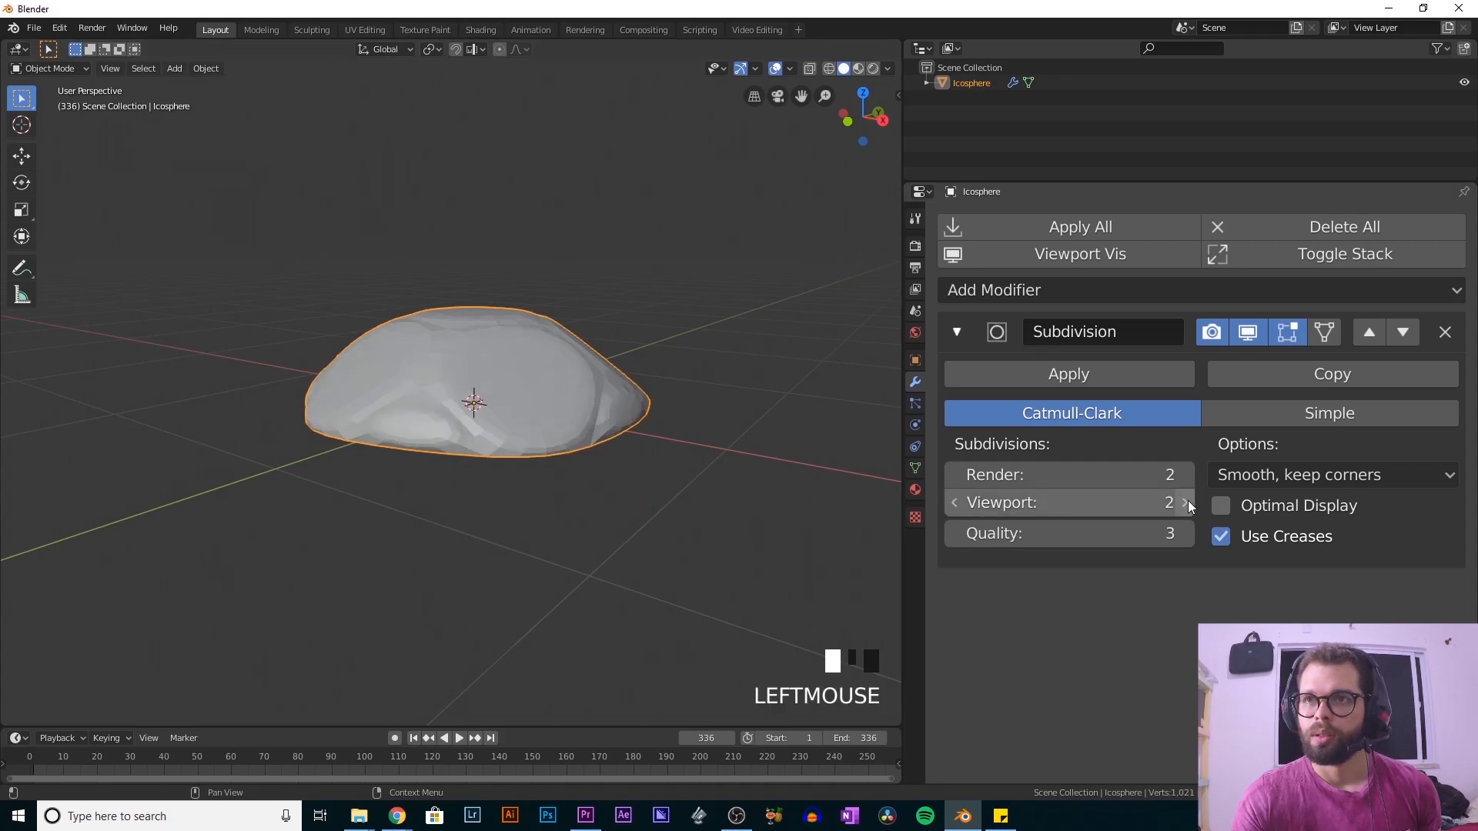
pyautogui.moveTo(524, 456); pyautogui.dragTo(380, 545, button='middle')
pyautogui.scroll(2, 569, 581)
pyautogui.moveTo(514, 558); pyautogui.dragTo(618, 527, button='middle')
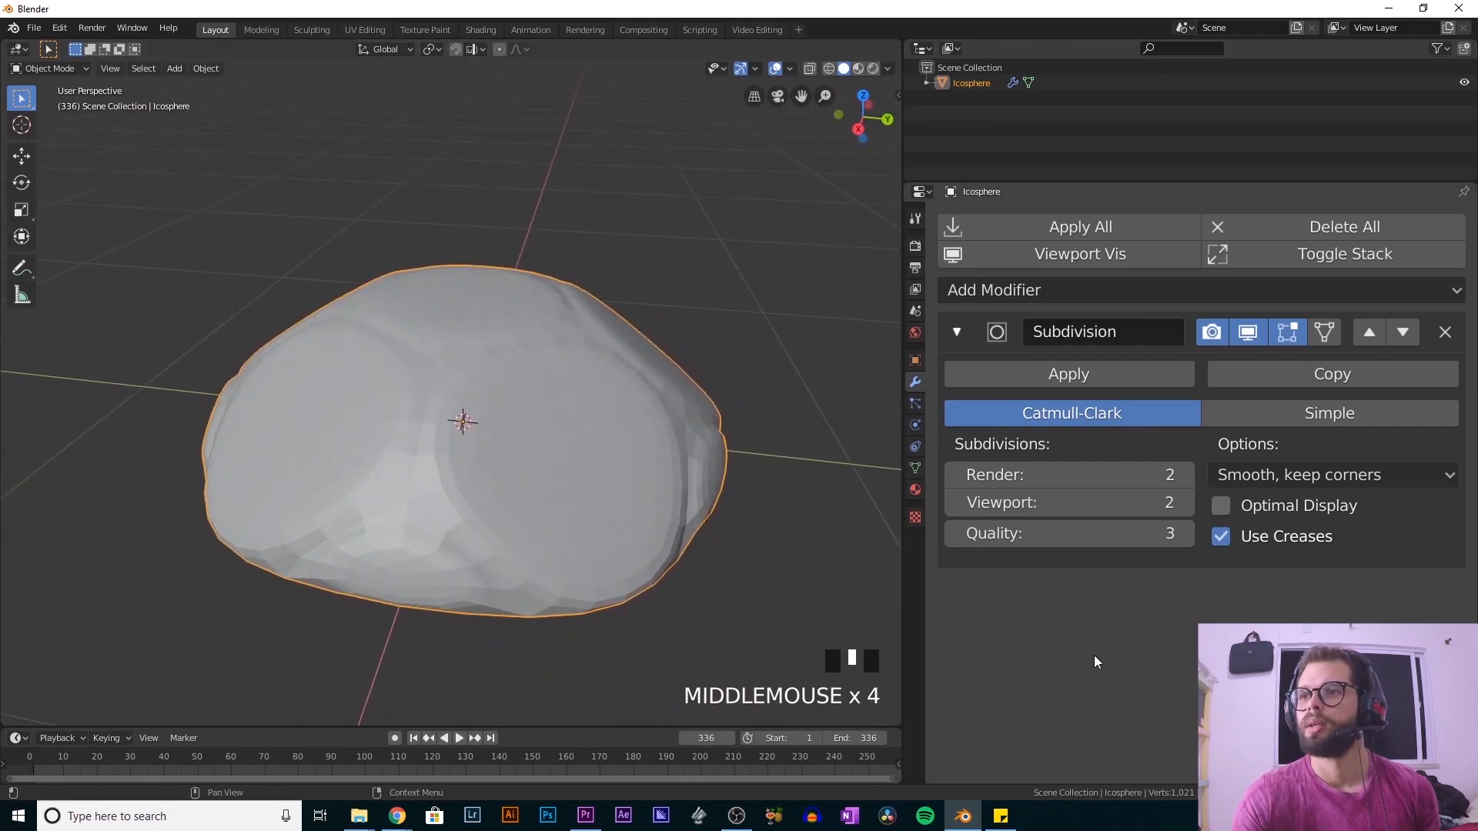
pyautogui.click(967, 334)
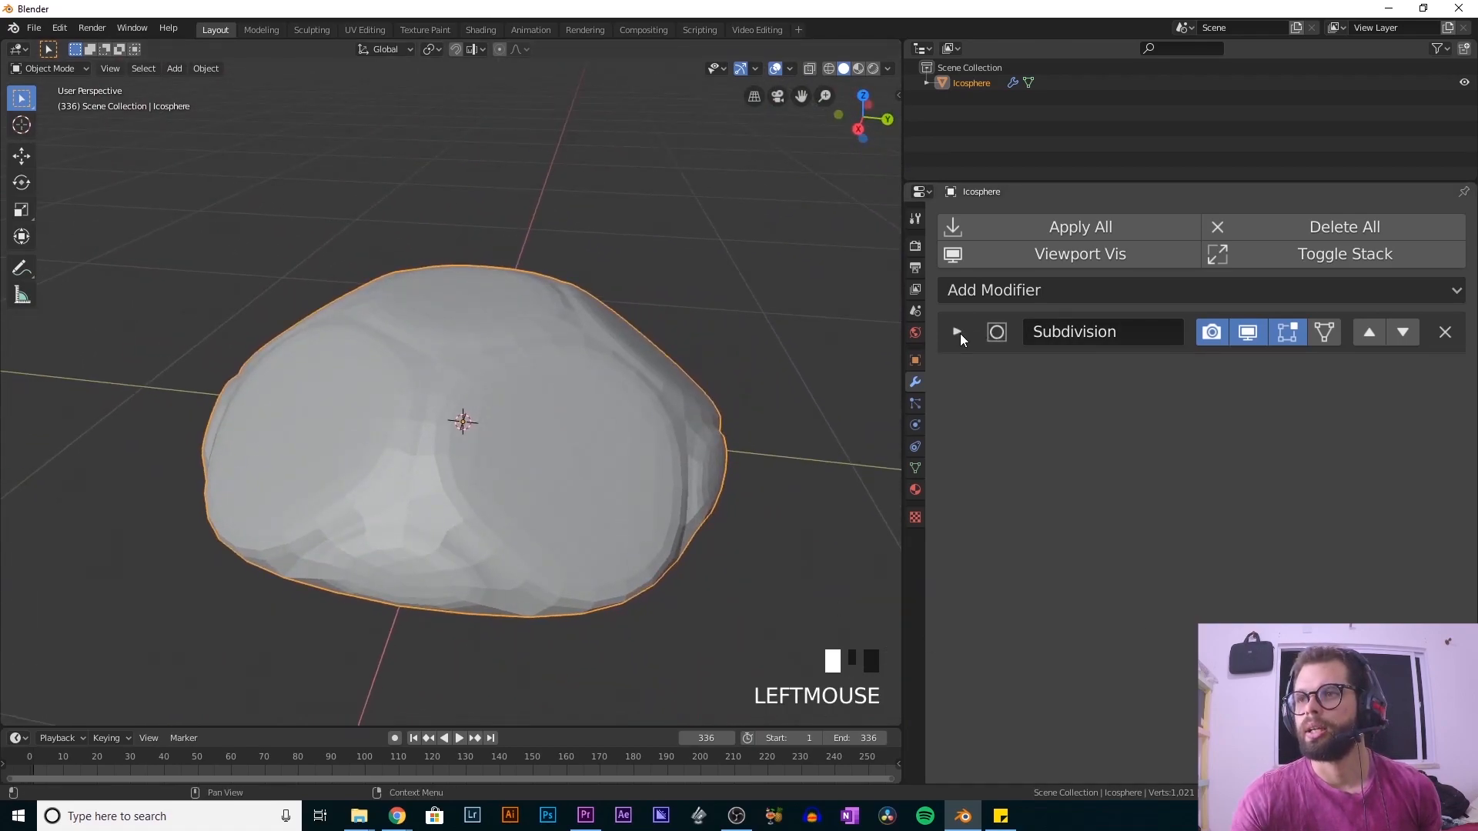
pyautogui.moveTo(698, 404); pyautogui.dragTo(771, 425, button='middle')
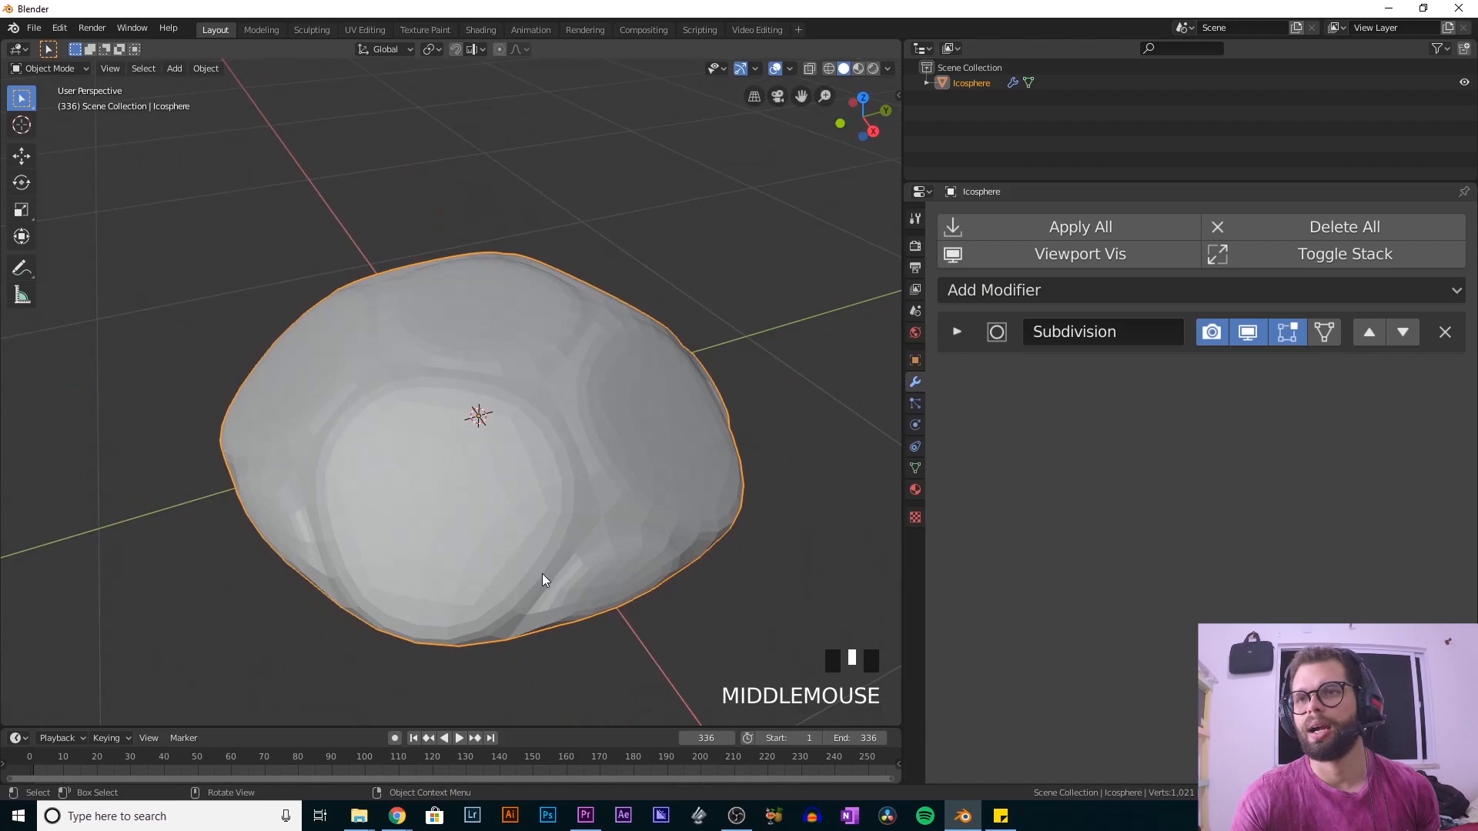
# - Add a Bevel modifier to the shell top, collapse its settings, and check the result
pyautogui.click(1034, 290)
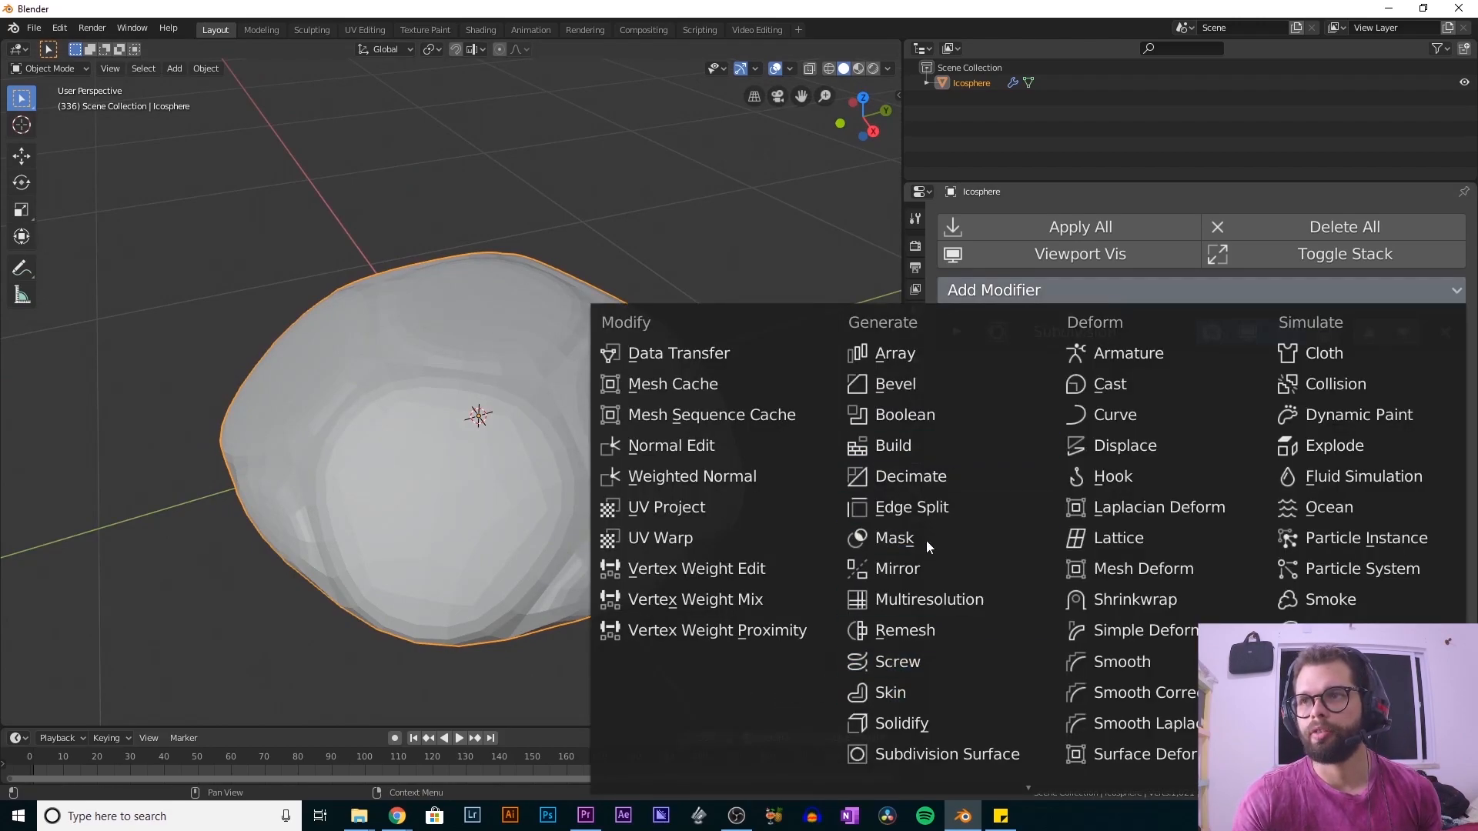
pyautogui.click(897, 387)
pyautogui.click(958, 381)
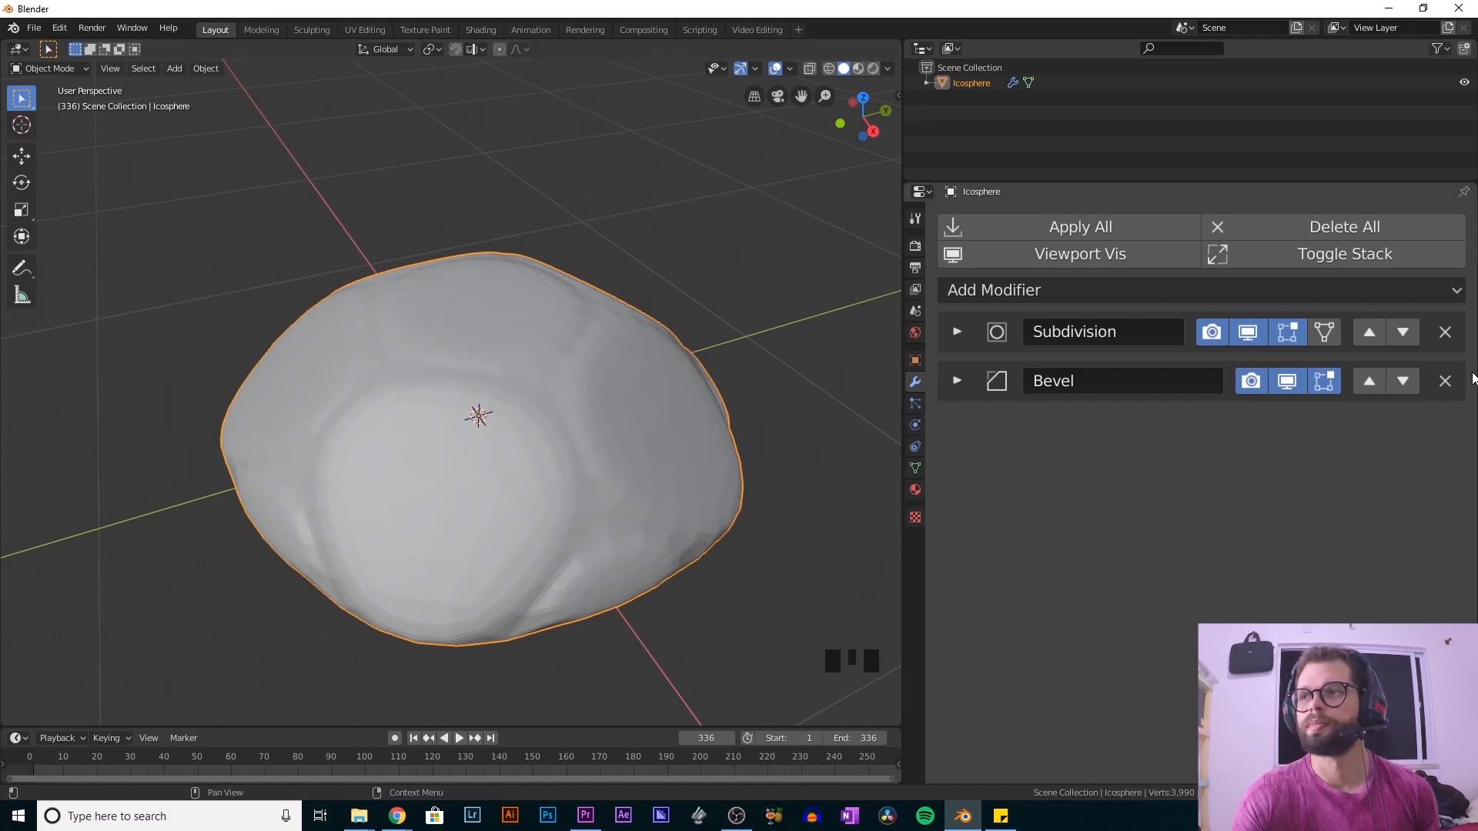
pyautogui.moveTo(524, 435); pyautogui.dragTo(467, 394, button='middle')
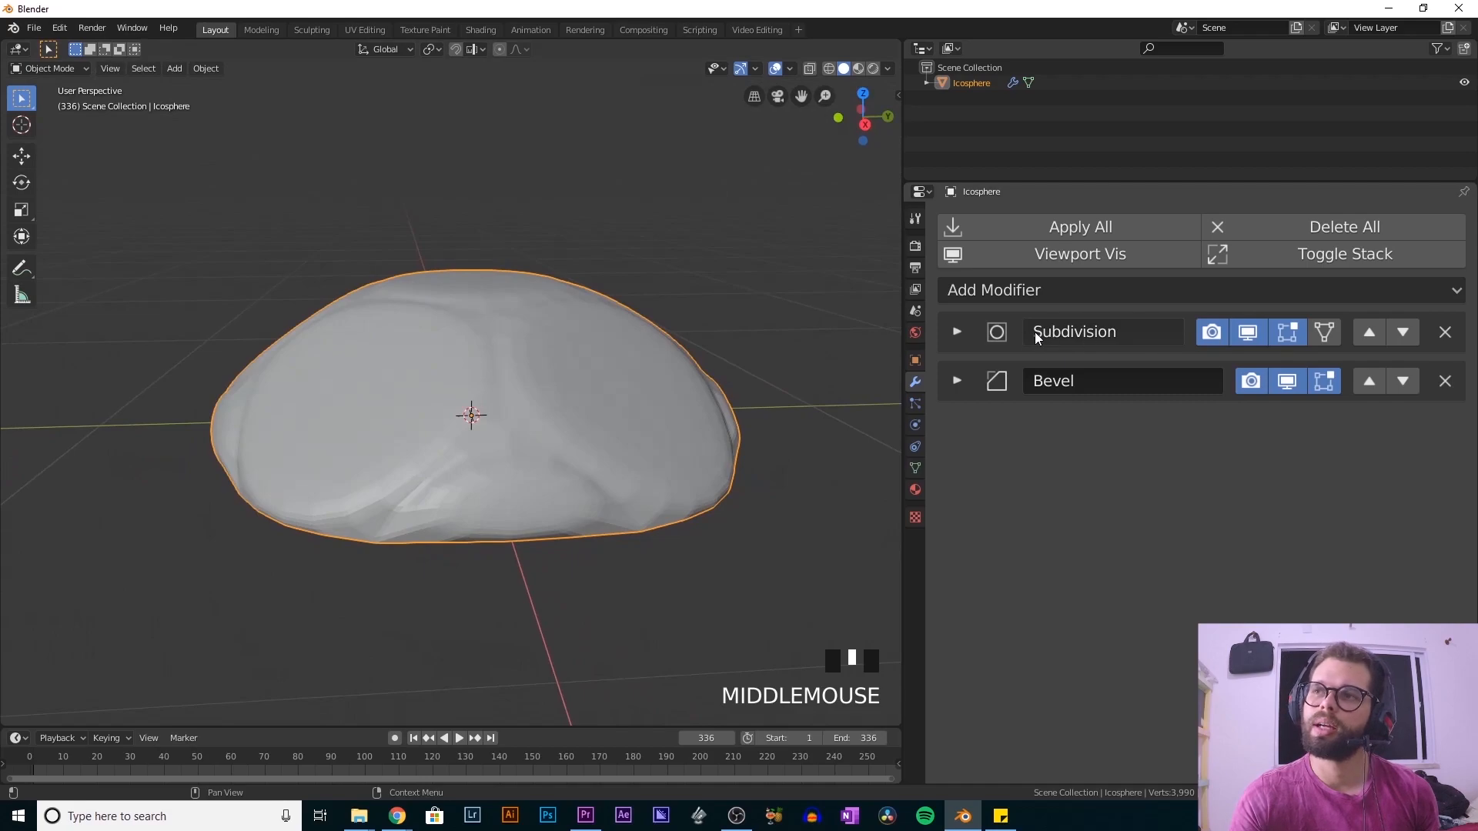
# - Review the settings of the Subdivision and Bevel modifiers and examine the shell top from above
pyautogui.click(957, 332)
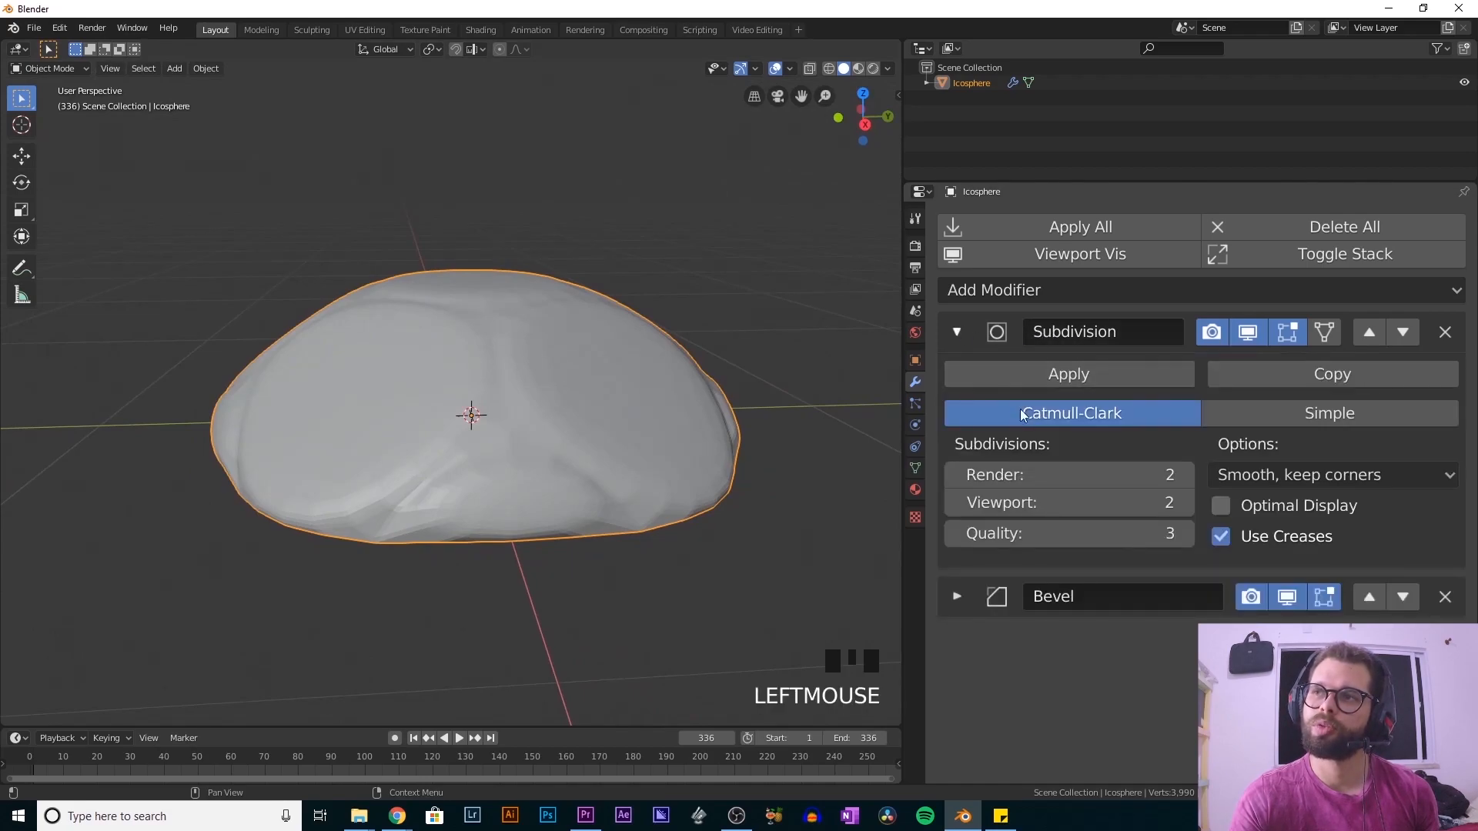
pyautogui.click(957, 331)
pyautogui.click(957, 380)
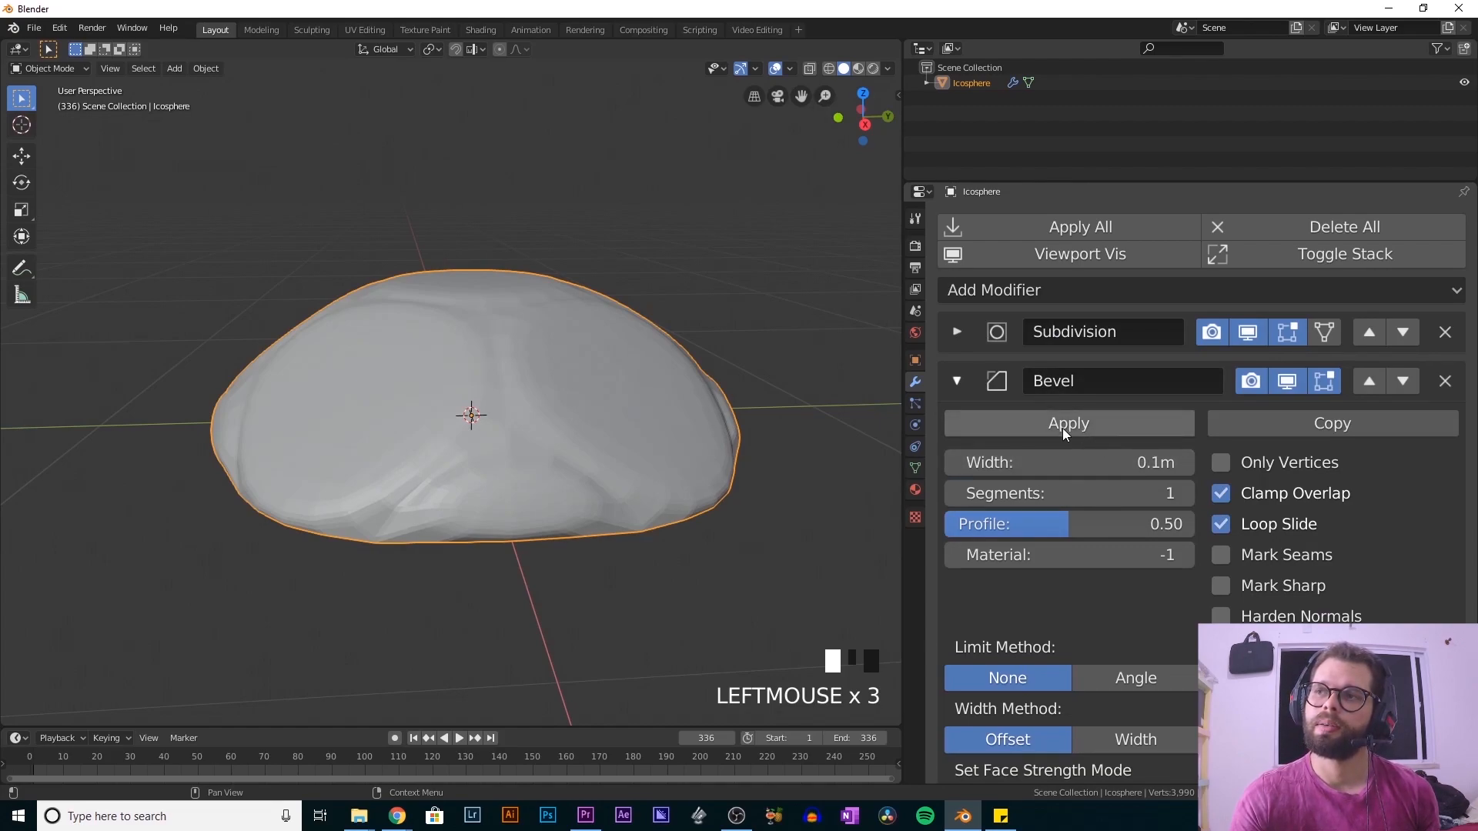
pyautogui.moveTo(562, 375); pyautogui.dragTo(513, 516, button='middle')
pyautogui.click(957, 380)
pyautogui.rightClick(510, 516)
pyautogui.moveTo(870, 322); pyautogui.dragTo(738, 288, button='middle')
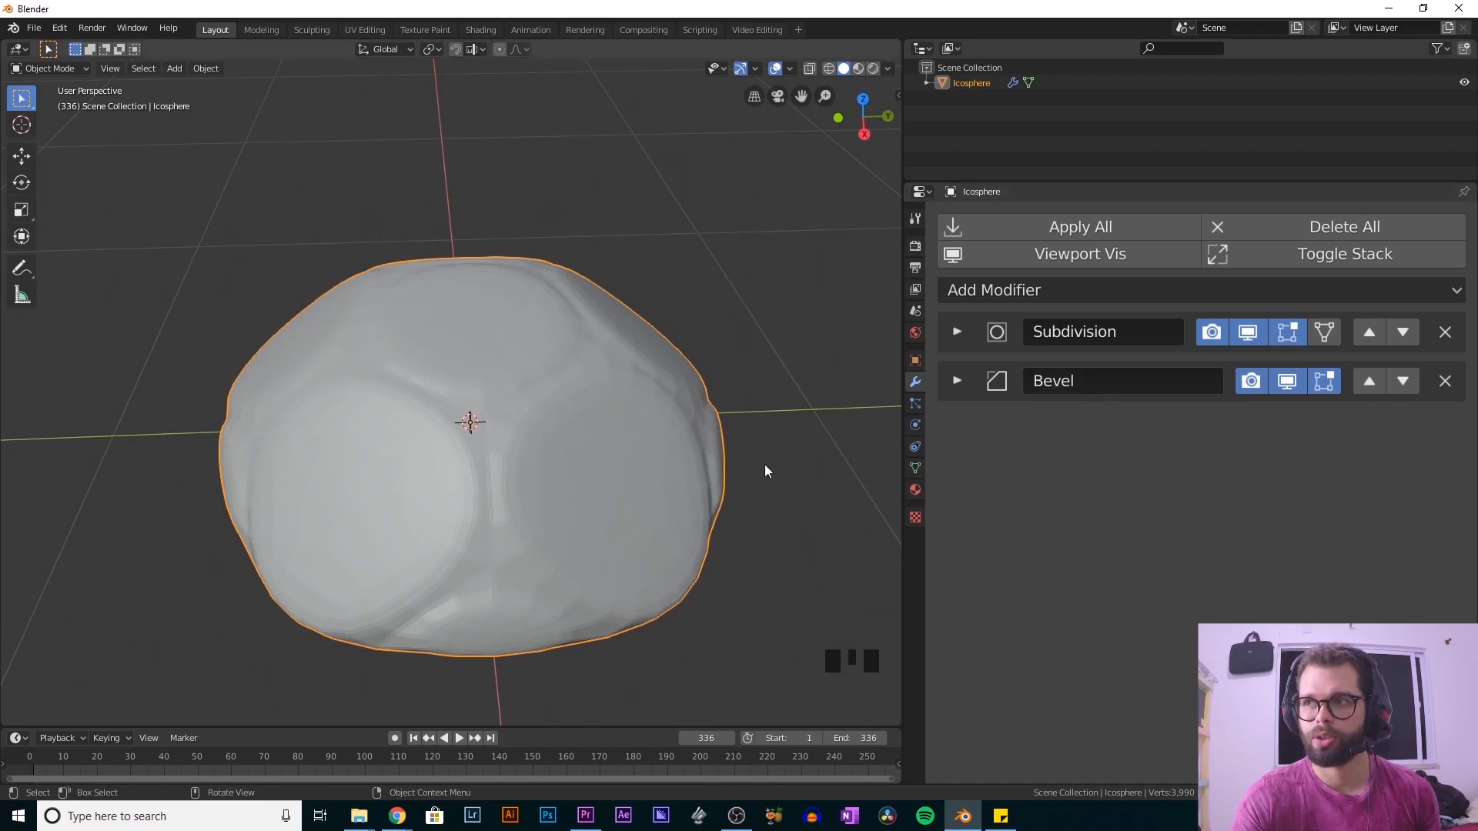
# - Move the Bevel modifier above Subdivision in the modifier stack and inspect the sharper grooves up close
pyautogui.click(1370, 383)
pyautogui.moveTo(529, 484)
pyautogui.mouseDown(button='middle')
pyautogui.moveTo(545, 419)
pyautogui.moveTo(663, 466)
pyautogui.moveTo(679, 419)
pyautogui.moveTo(667, 396)
pyautogui.moveTo(620, 453)
pyautogui.moveTo(505, 499)
pyautogui.mouseUp(button='middle')
pyautogui.scroll(1, 582, 505)
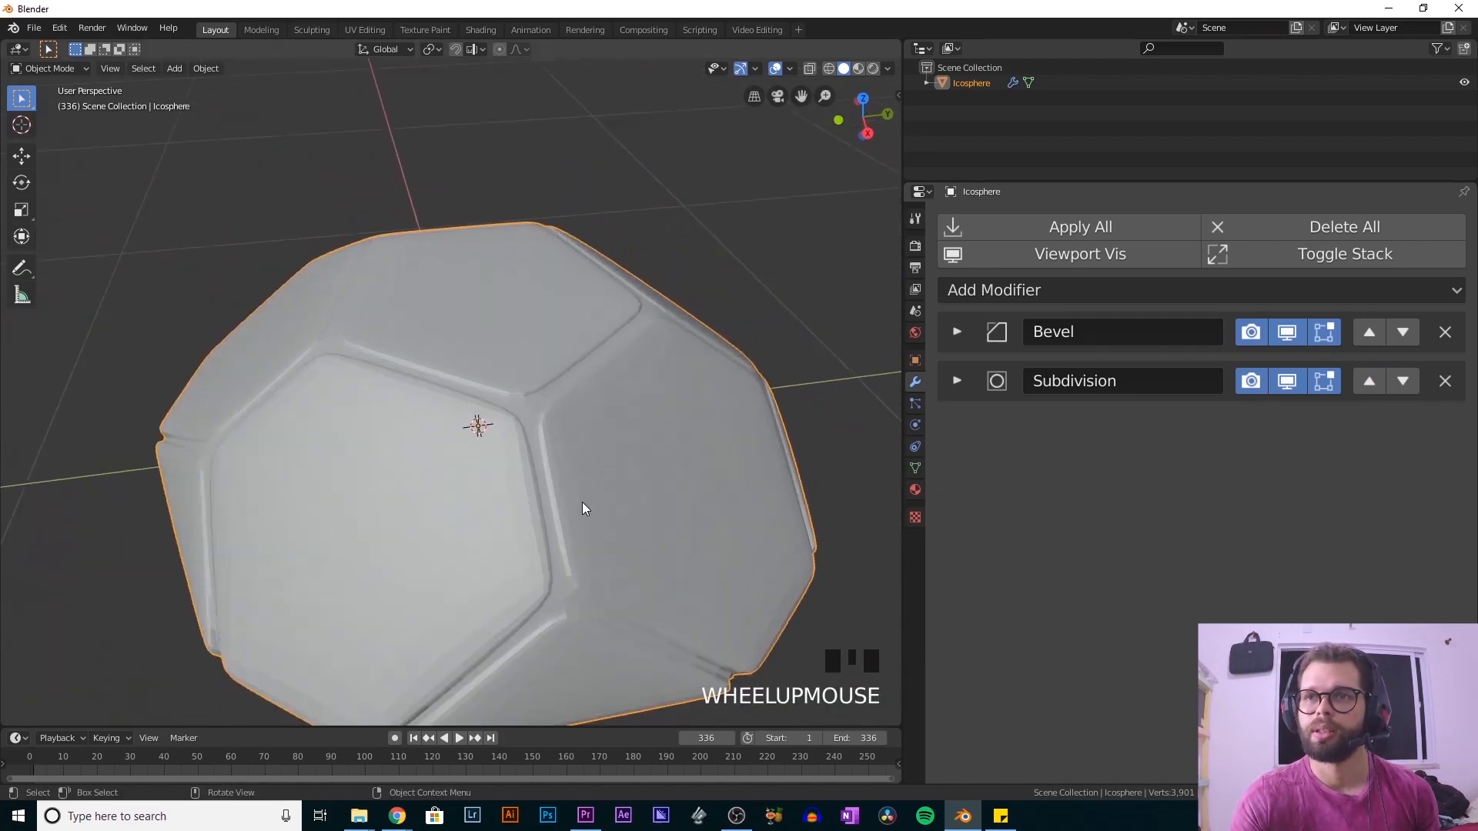
# - Set the Bevel modifier's width to 0.23 m and its segments to 2
pyautogui.click(956, 334)
pyautogui.moveTo(986, 407); pyautogui.dragTo(1085, 414)
pyautogui.moveTo(552, 335); pyautogui.dragTo(576, 367, button='middle')
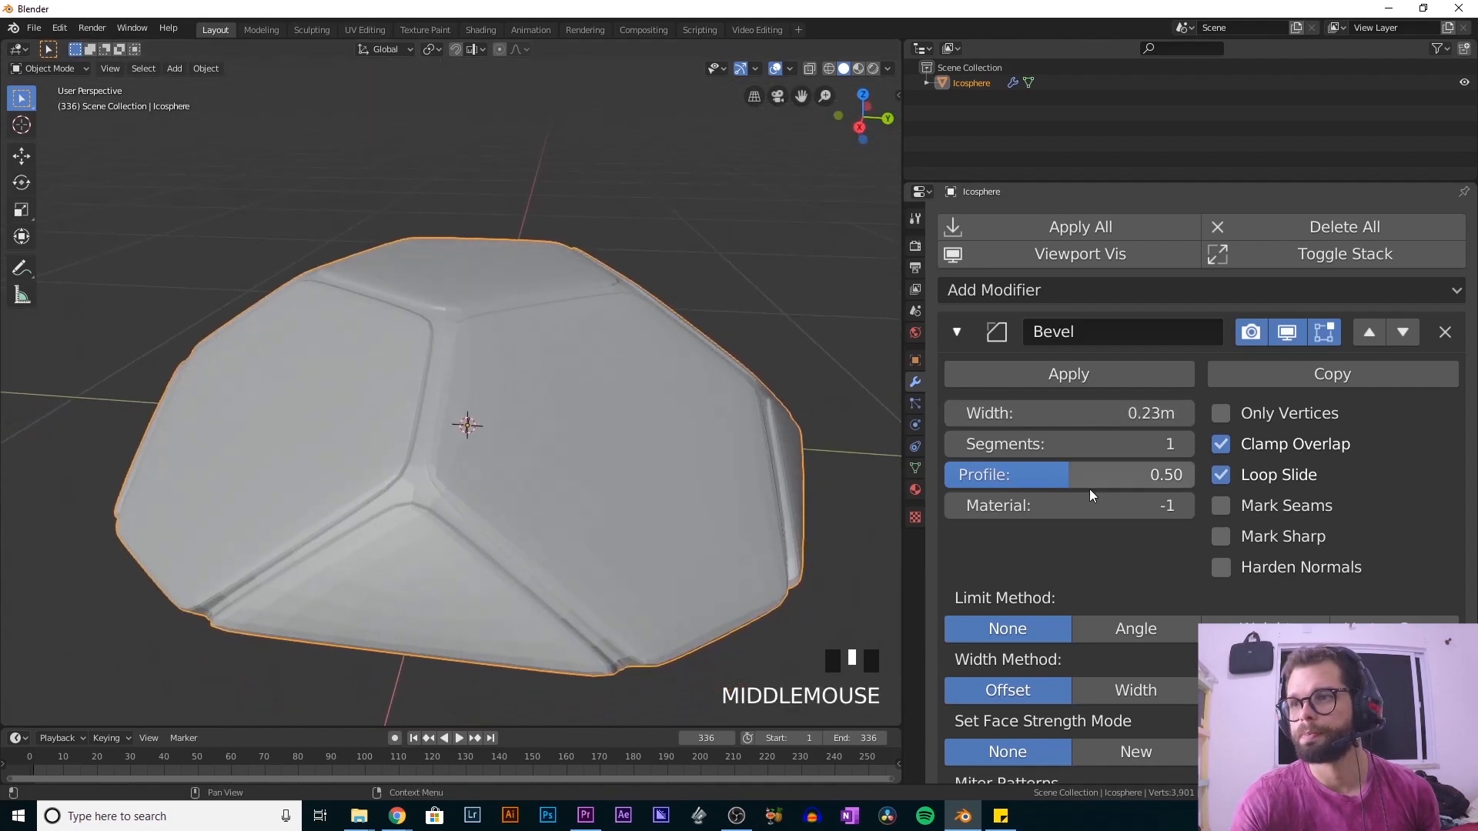
pyautogui.click(1186, 447)
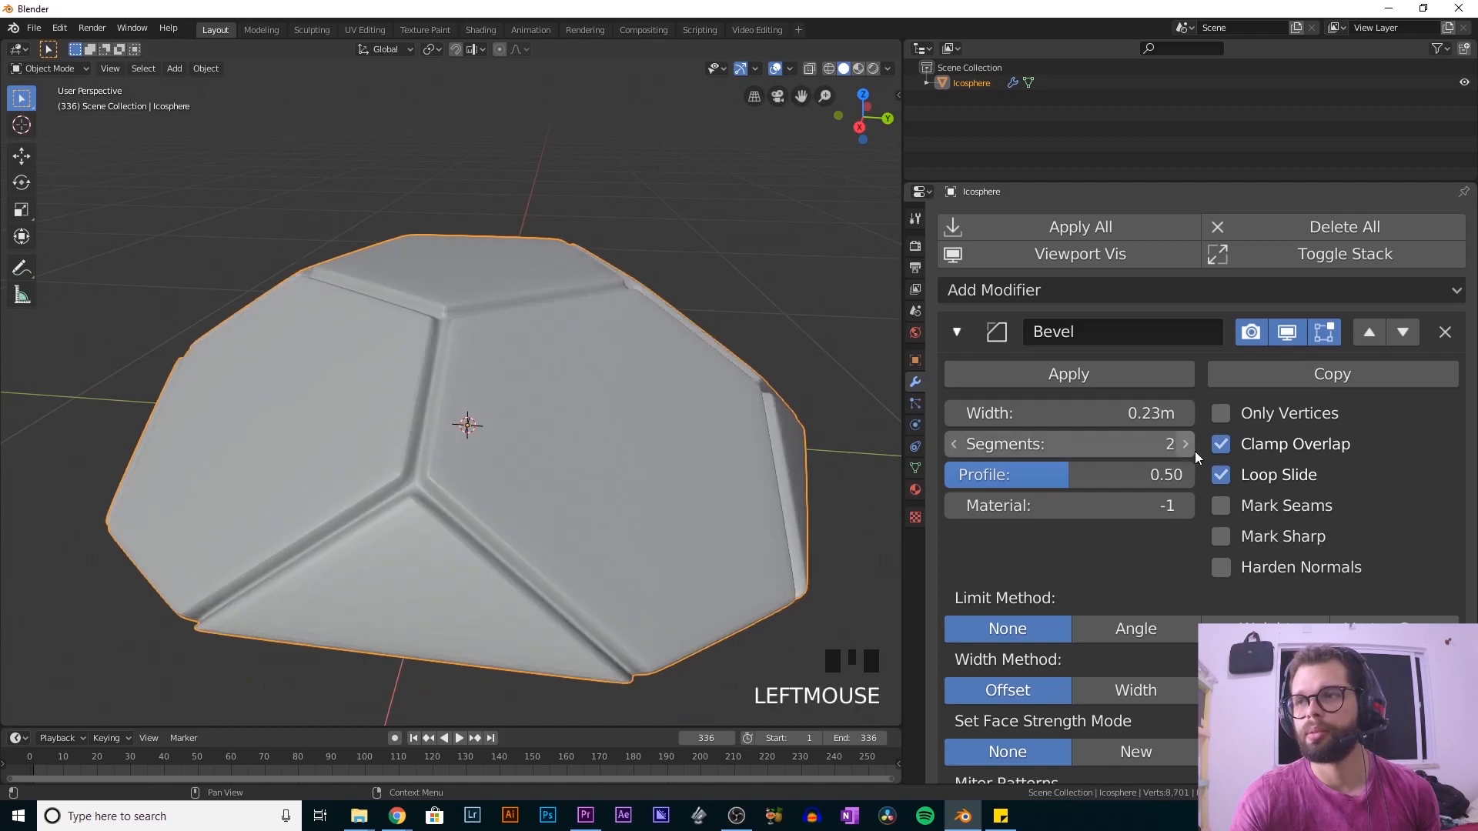
pyautogui.click(1185, 446)
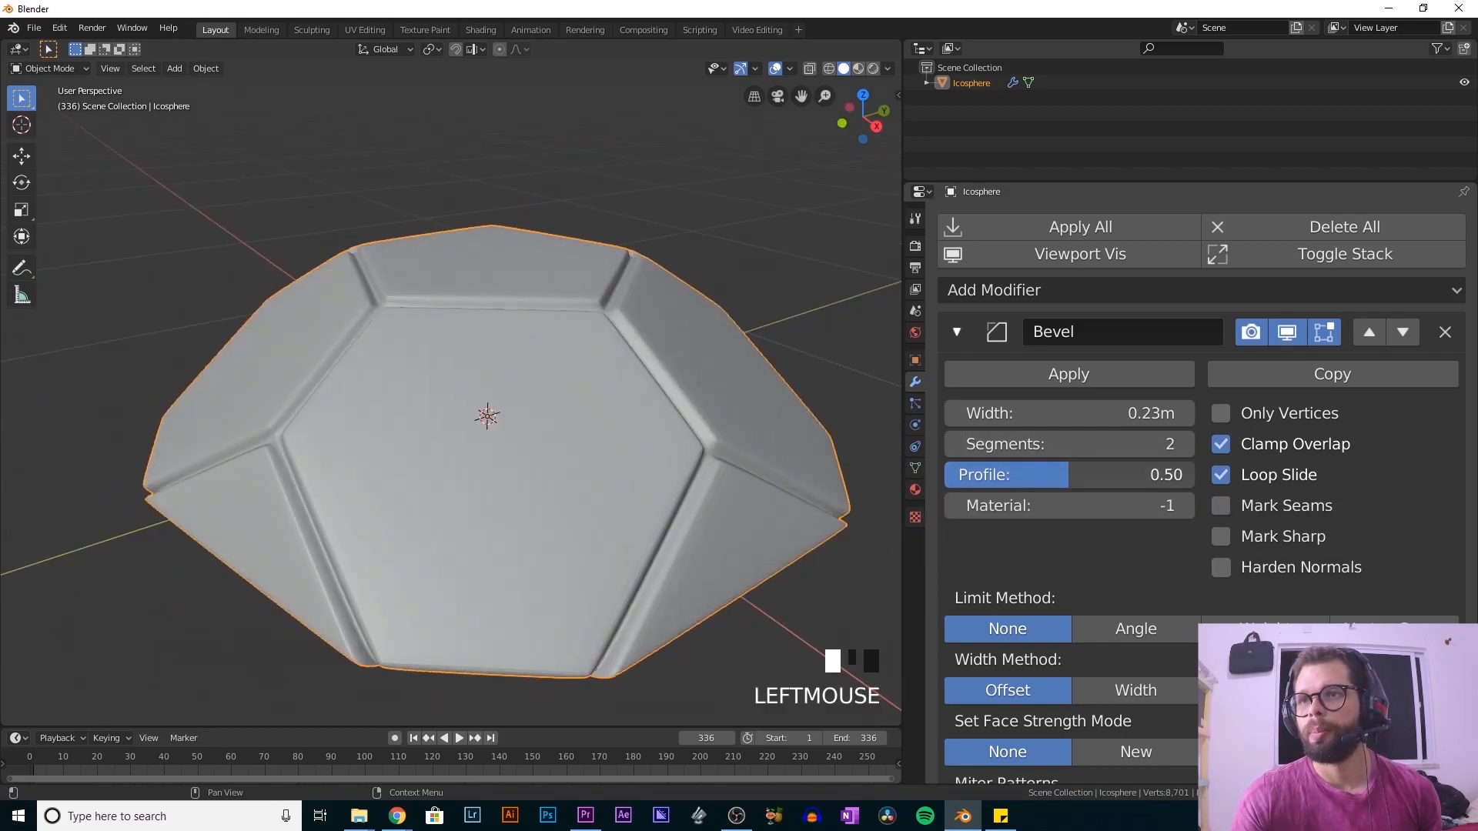
# - Adjust the Bevel modifier's profile while checking the grooves, collapse its settings, and view the shell from the front and above
pyautogui.moveTo(1069, 474)
pyautogui.mouseDown()
pyautogui.moveTo(1193, 474)
pyautogui.moveTo(947, 474)
pyautogui.moveTo(1160, 474)
pyautogui.moveTo(947, 475)
pyautogui.moveTo(1104, 474)
pyautogui.moveTo(974, 475)
pyautogui.moveTo(1056, 474)
pyautogui.mouseUp()
pyautogui.moveTo(739, 370); pyautogui.dragTo(655, 366, button='middle')
pyautogui.moveTo(1033, 475); pyautogui.dragTo(1129, 475)
pyautogui.moveTo(660, 311); pyautogui.dragTo(696, 409, button='middle')
pyautogui.scroll(-1, 511, 429)
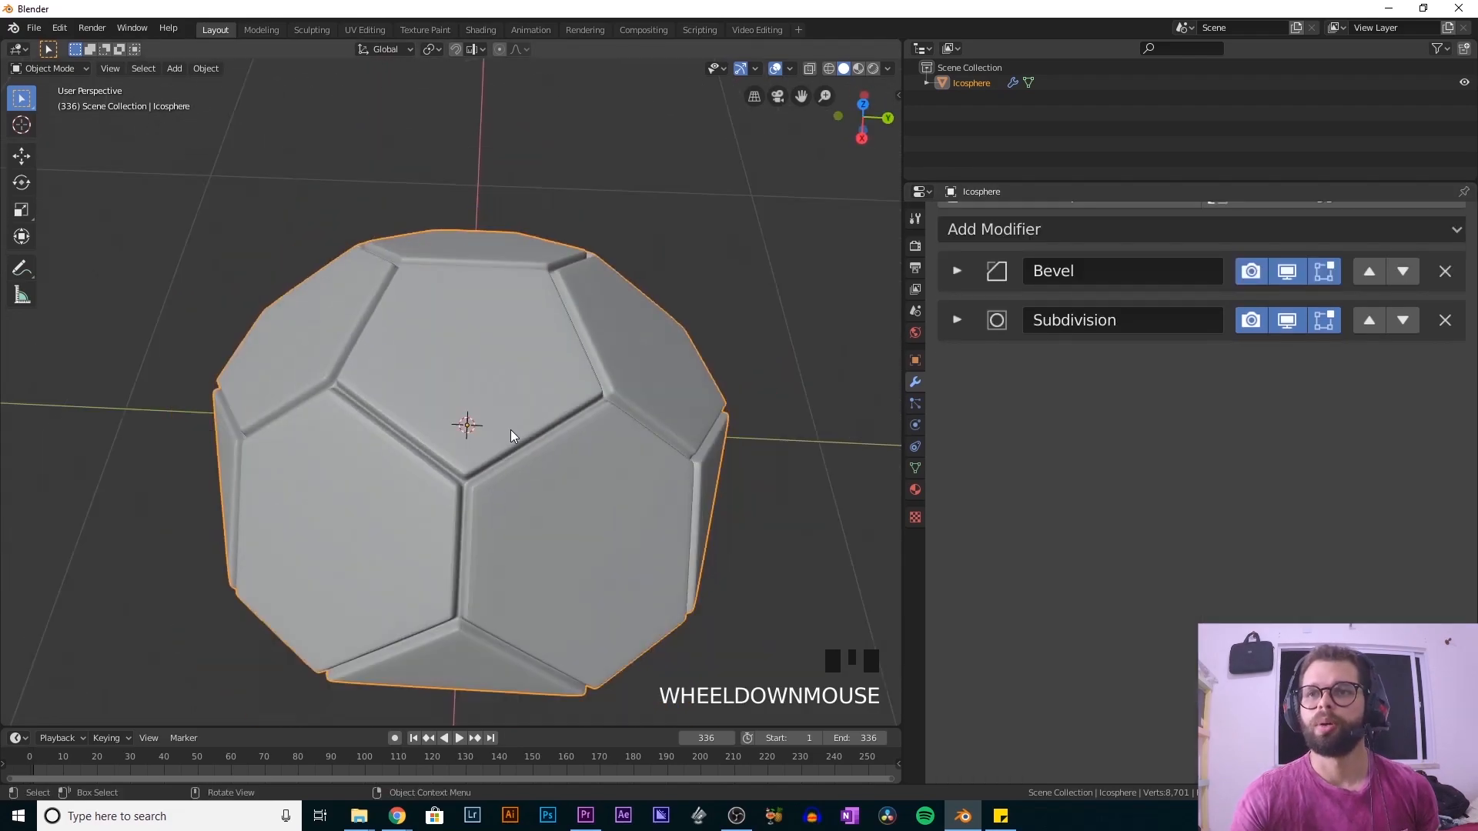
pyautogui.press('KP_1')
pyautogui.moveTo(475, 383); pyautogui.dragTo(497, 493, button='middle')
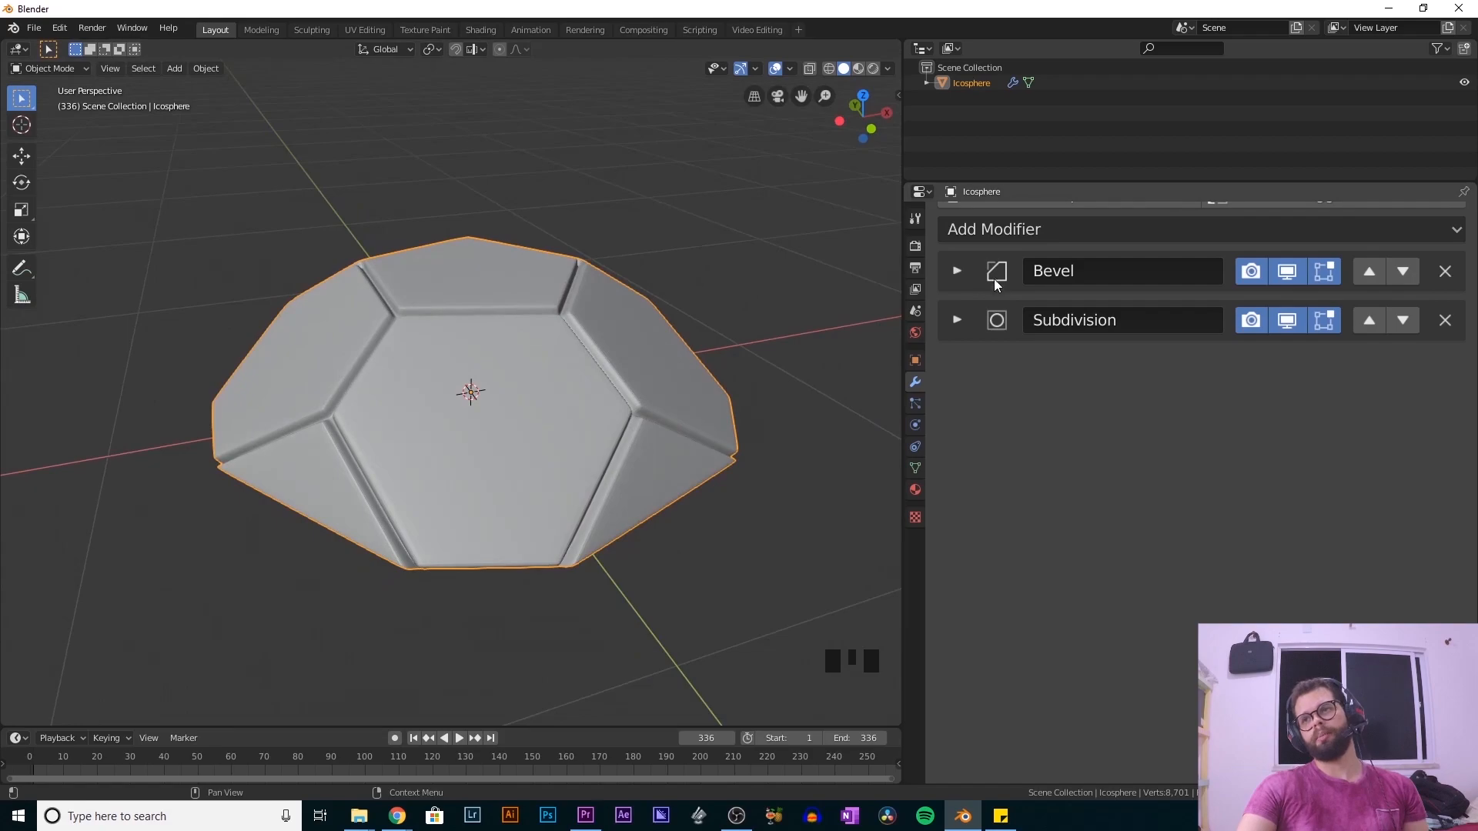
# - Add a Cast modifier of type Sphere to the shell top and check the rounded form from several sides
pyautogui.click(1021, 229)
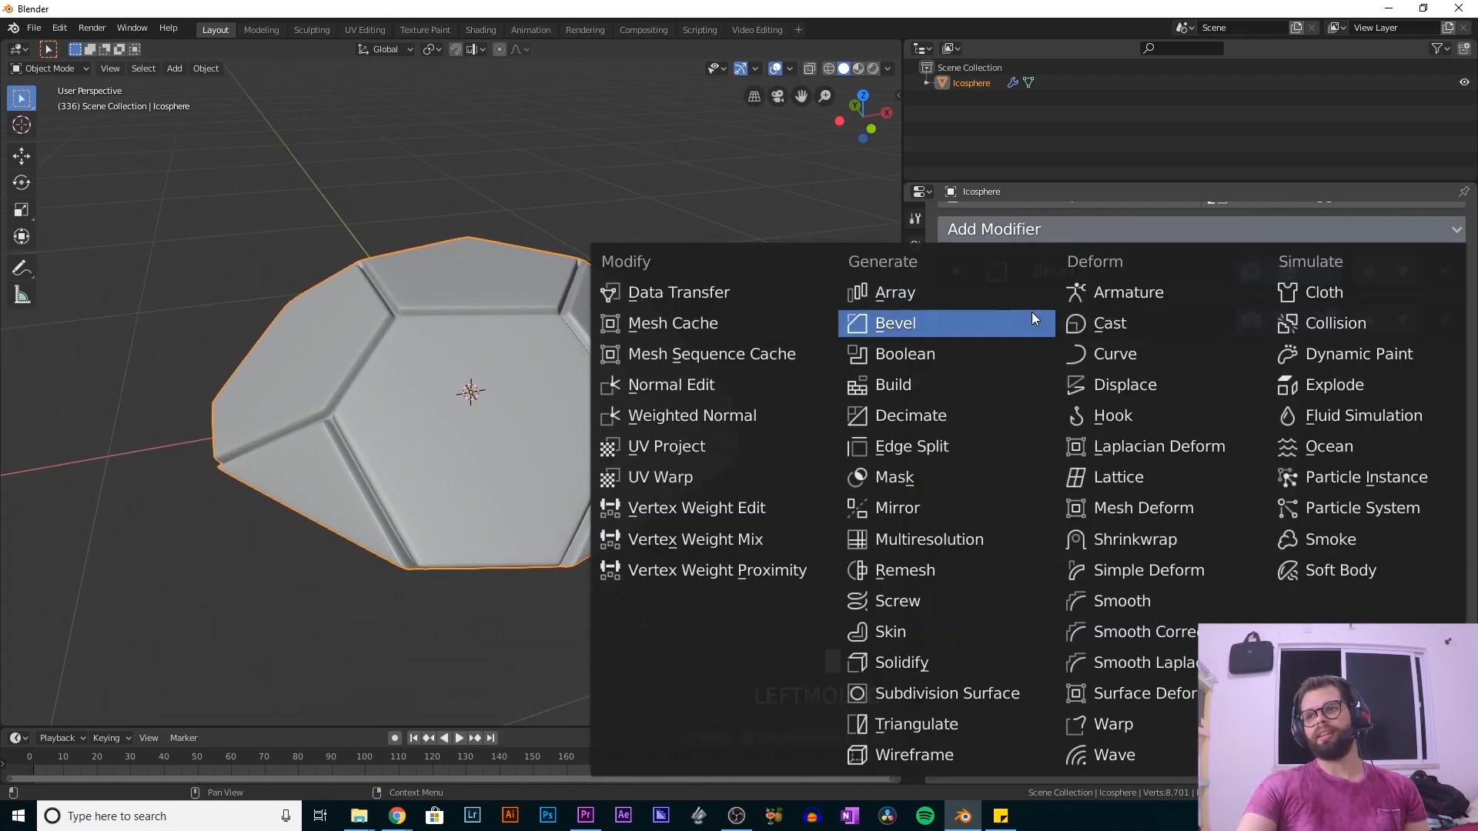
pyautogui.click(1084, 326)
pyautogui.moveTo(666, 394); pyautogui.dragTo(485, 243, button='middle')
pyautogui.moveTo(590, 462); pyautogui.dragTo(652, 445, button='middle')
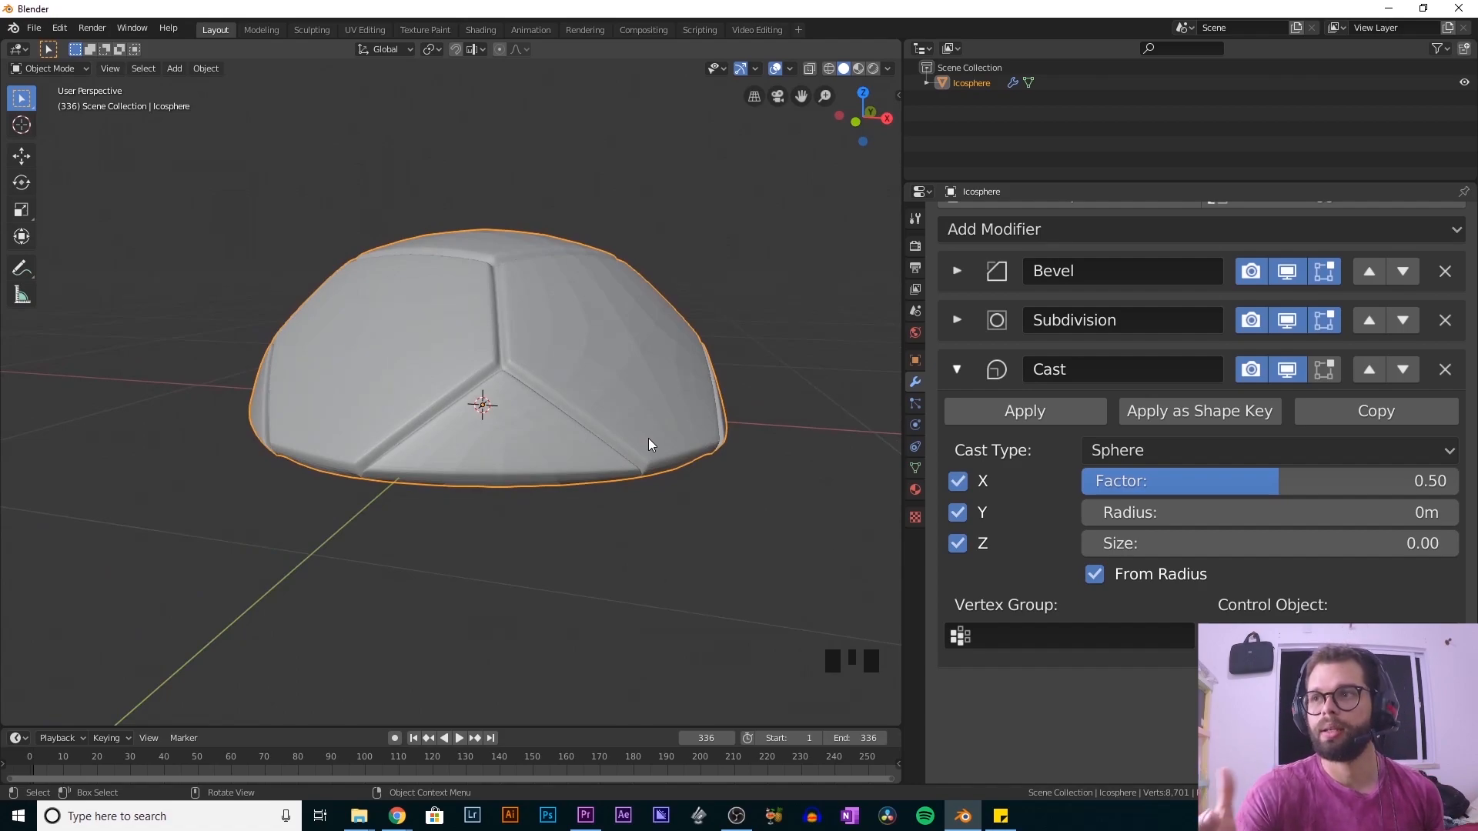
pyautogui.moveTo(688, 418)
pyautogui.mouseDown(button='middle')
pyautogui.moveTo(727, 399)
pyautogui.moveTo(674, 399)
pyautogui.moveTo(677, 422)
pyautogui.mouseUp(button='middle')
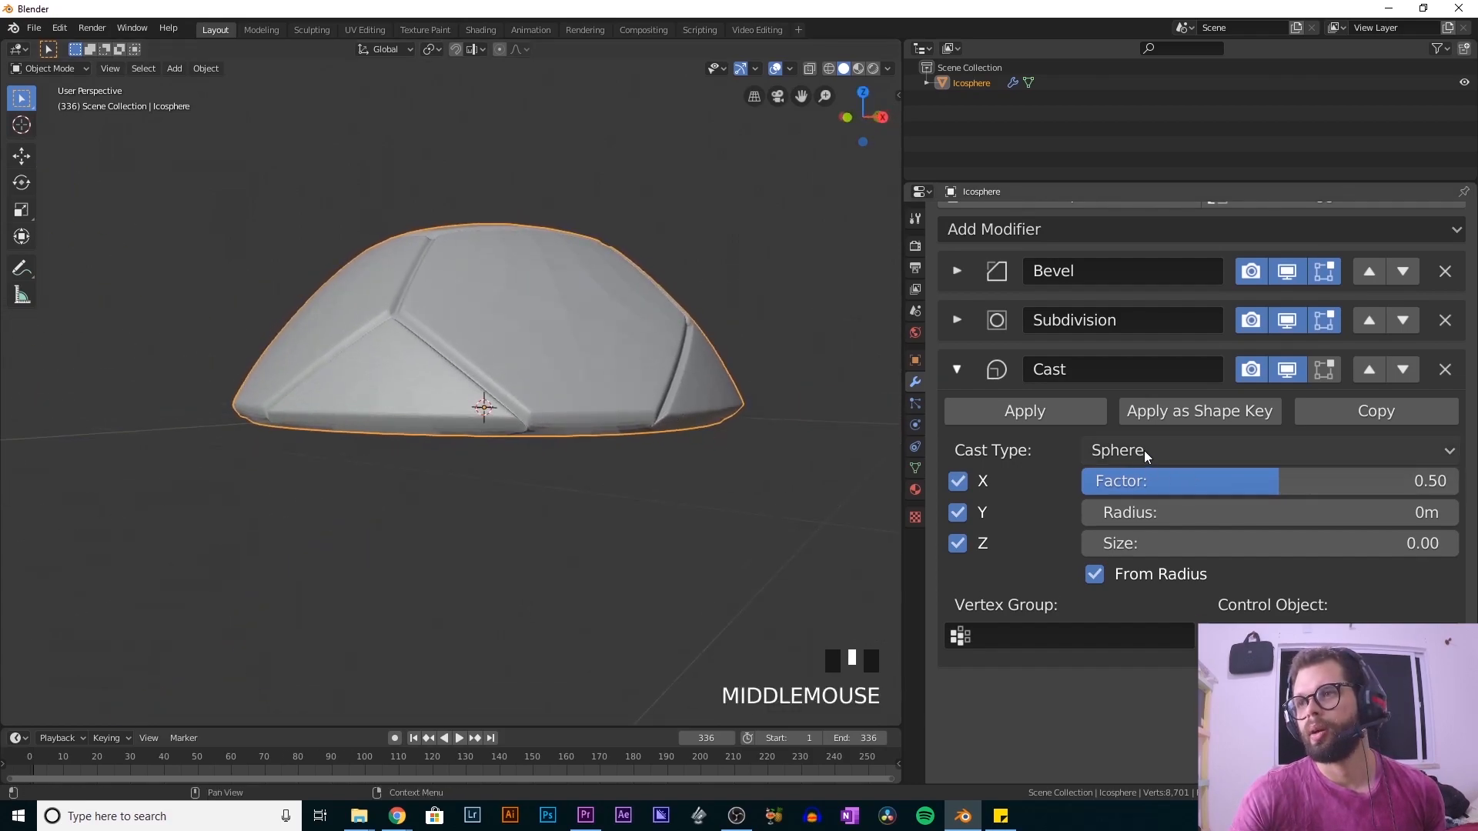
pyautogui.moveTo(659, 474)
pyautogui.mouseDown(button='middle')
pyautogui.moveTo(671, 538)
pyautogui.moveTo(668, 466)
pyautogui.mouseUp(button='middle')
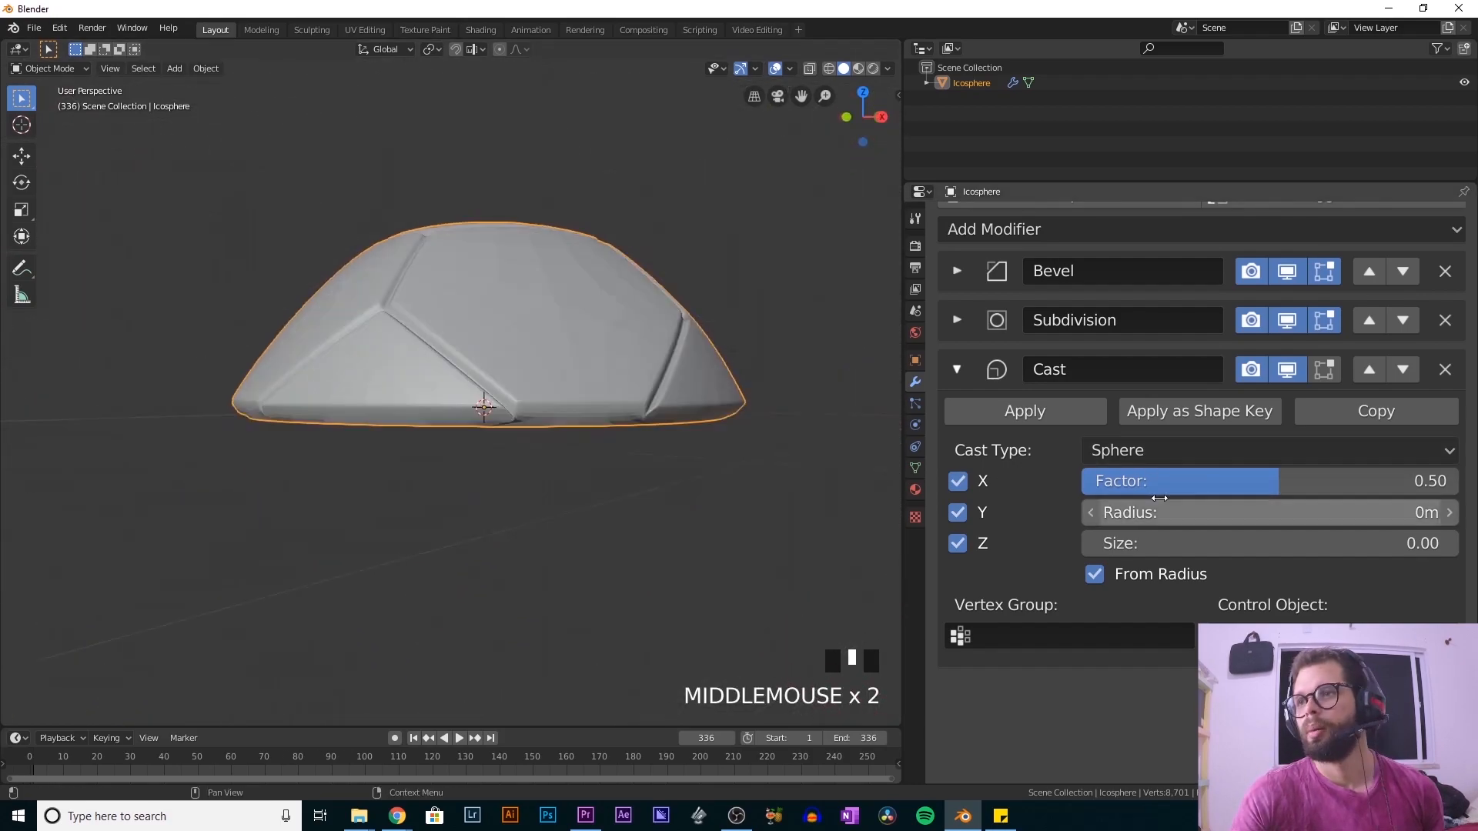
# - Try the Cylinder cast type with a factor of 0.80 and a radius of 0.76 m on the shell top
pyautogui.click(1190, 452)
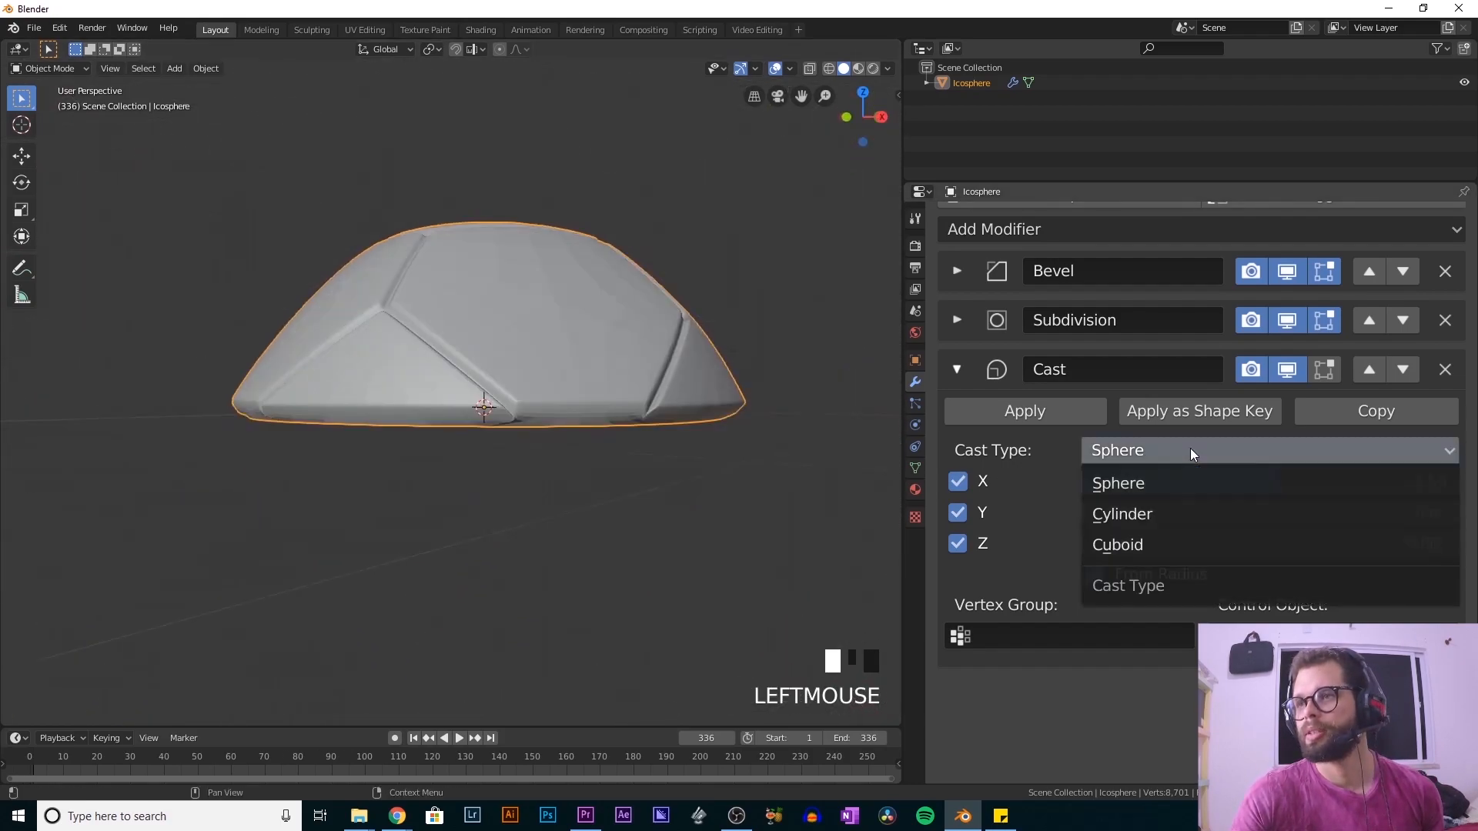
pyautogui.click(1118, 547)
pyautogui.moveTo(861, 527); pyautogui.dragTo(696, 512, button='middle')
pyautogui.moveTo(1189, 481); pyautogui.dragTo(1276, 481)
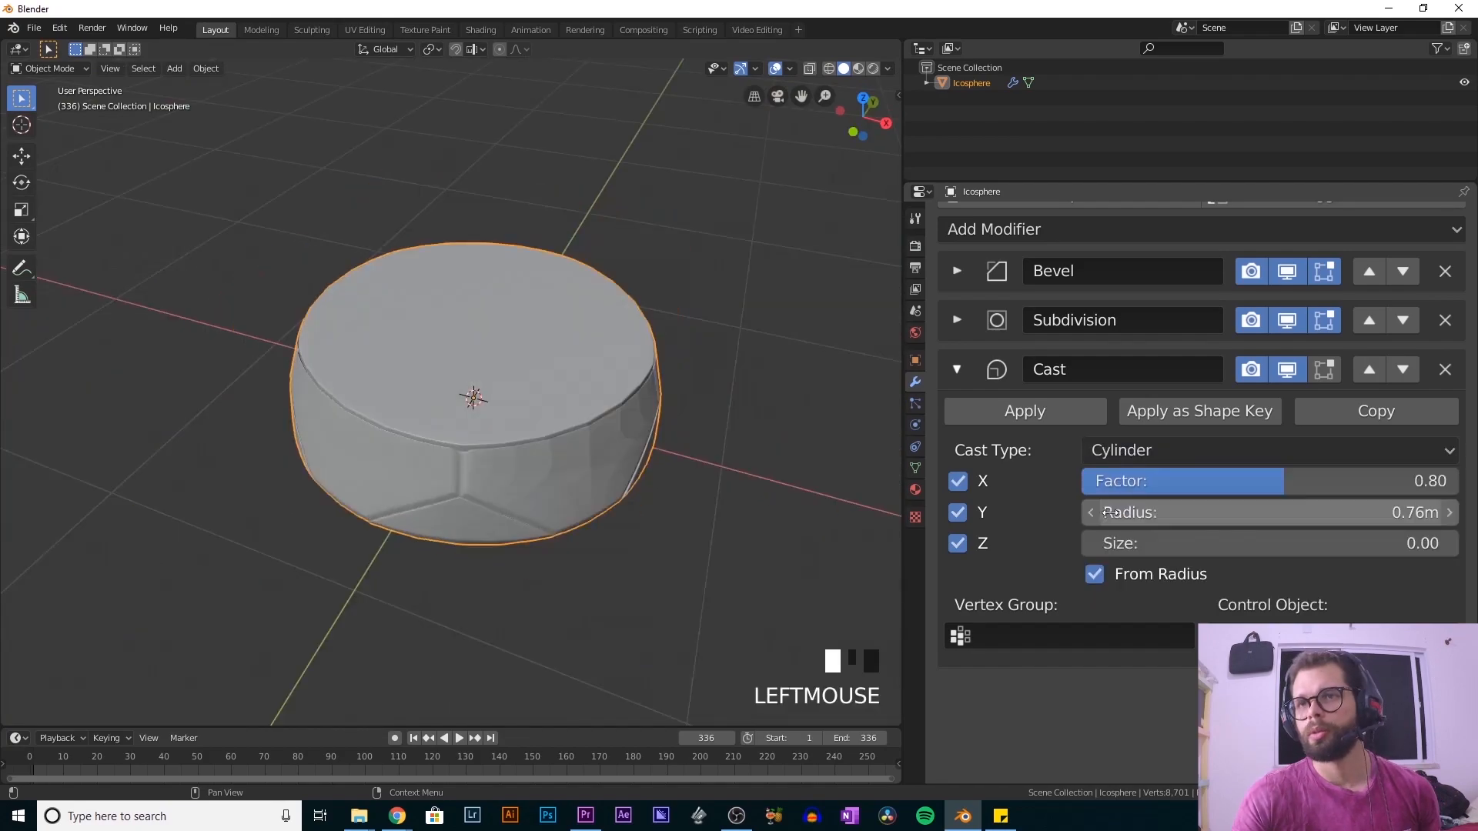
pyautogui.moveTo(655, 431); pyautogui.dragTo(685, 445, button='middle')
# - Set the cast type to Sphere with a factor of 0.65 and a radius of 0.8 m
pyautogui.click(1140, 451)
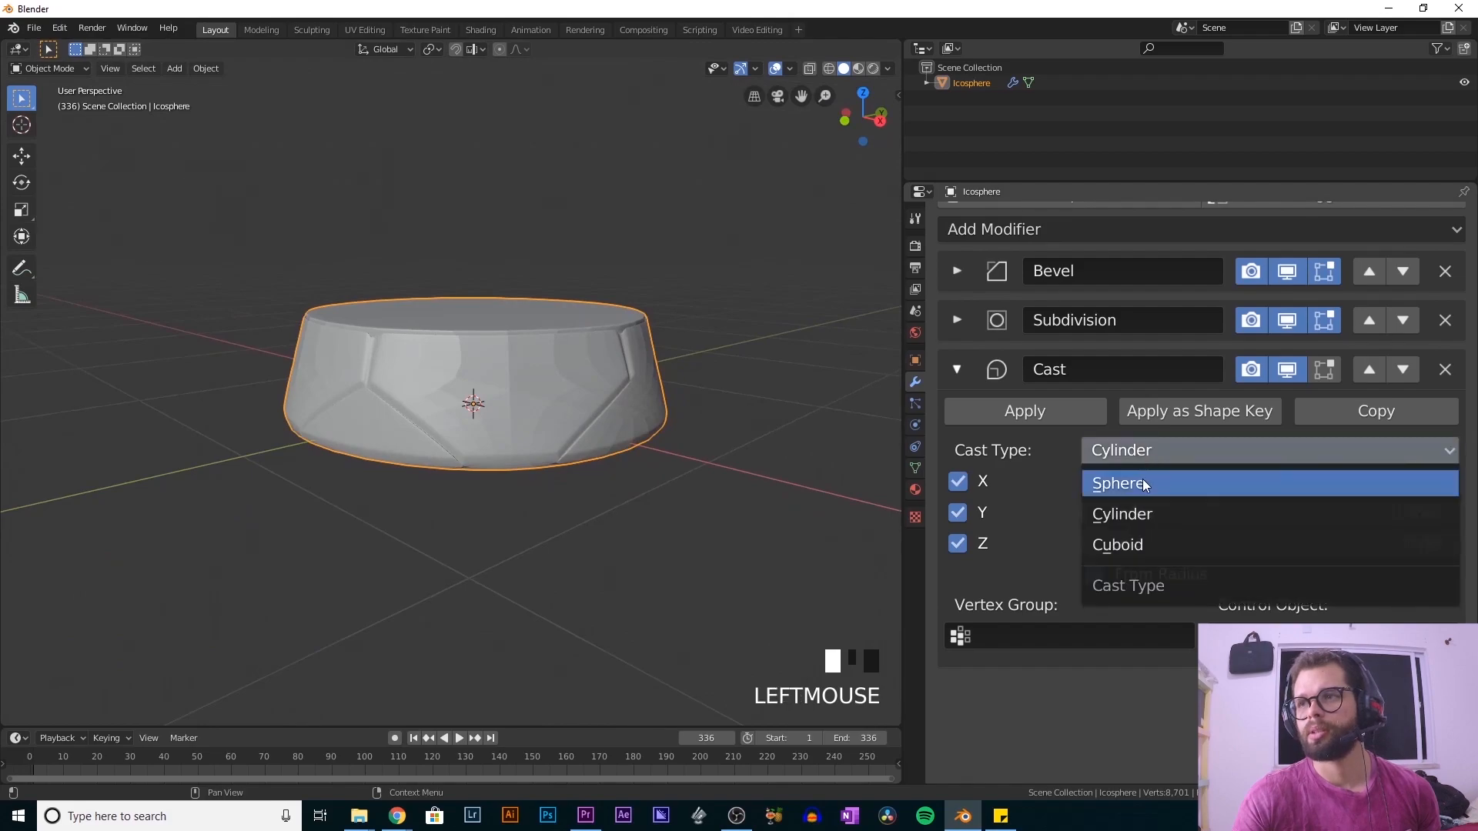
pyautogui.click(1143, 480)
pyautogui.moveTo(804, 491); pyautogui.dragTo(855, 442, button='middle')
pyautogui.moveTo(1278, 512); pyautogui.dragTo(1273, 480)
# - Examine the spherized shell top's curvature, grooves and faceted shading from several angles and distances
pyautogui.moveTo(813, 420); pyautogui.dragTo(808, 324, button='middle')
pyautogui.scroll(-2, 722, 395)
pyautogui.scroll(3, 657, 377)
pyautogui.scroll(1, 467, 446)
pyautogui.scroll(-4, 470, 447)
pyautogui.scroll(3, 686, 430)
pyautogui.moveTo(436, 378); pyautogui.dragTo(493, 418, button='middle')
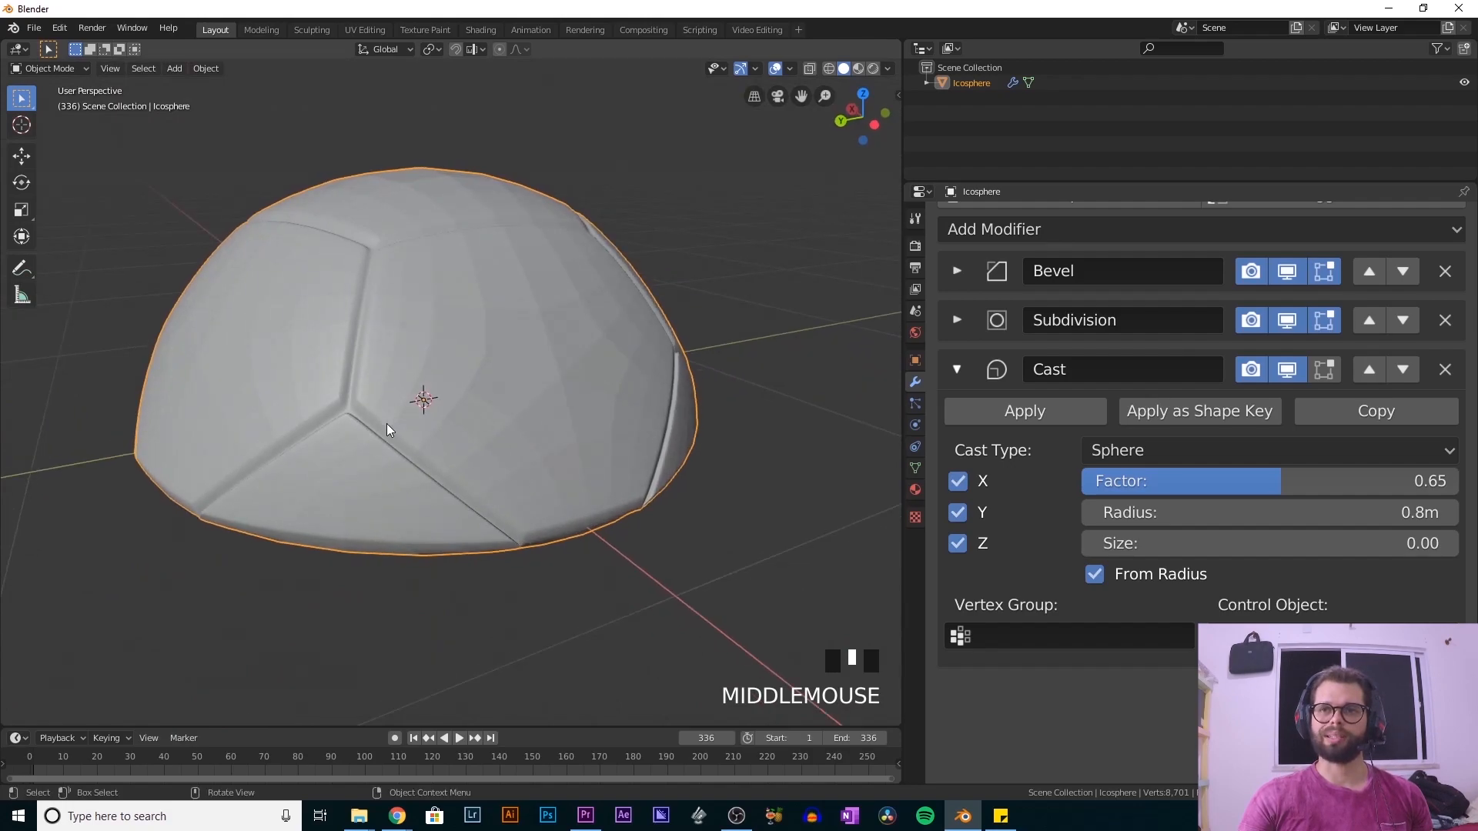
pyautogui.moveTo(380, 417); pyautogui.dragTo(467, 445, button='middle')
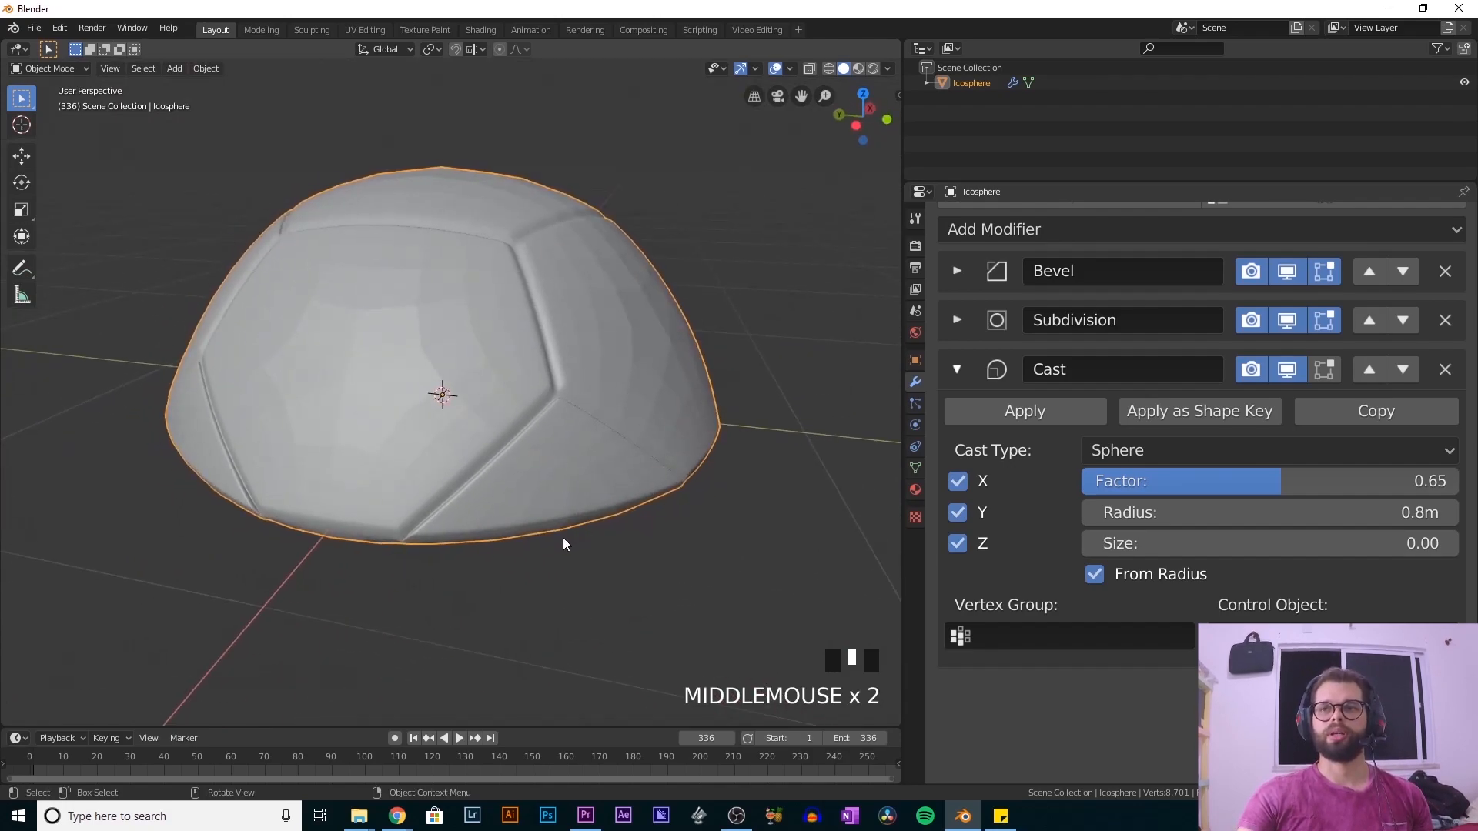
pyautogui.moveTo(564, 454); pyautogui.dragTo(466, 463, button='middle')
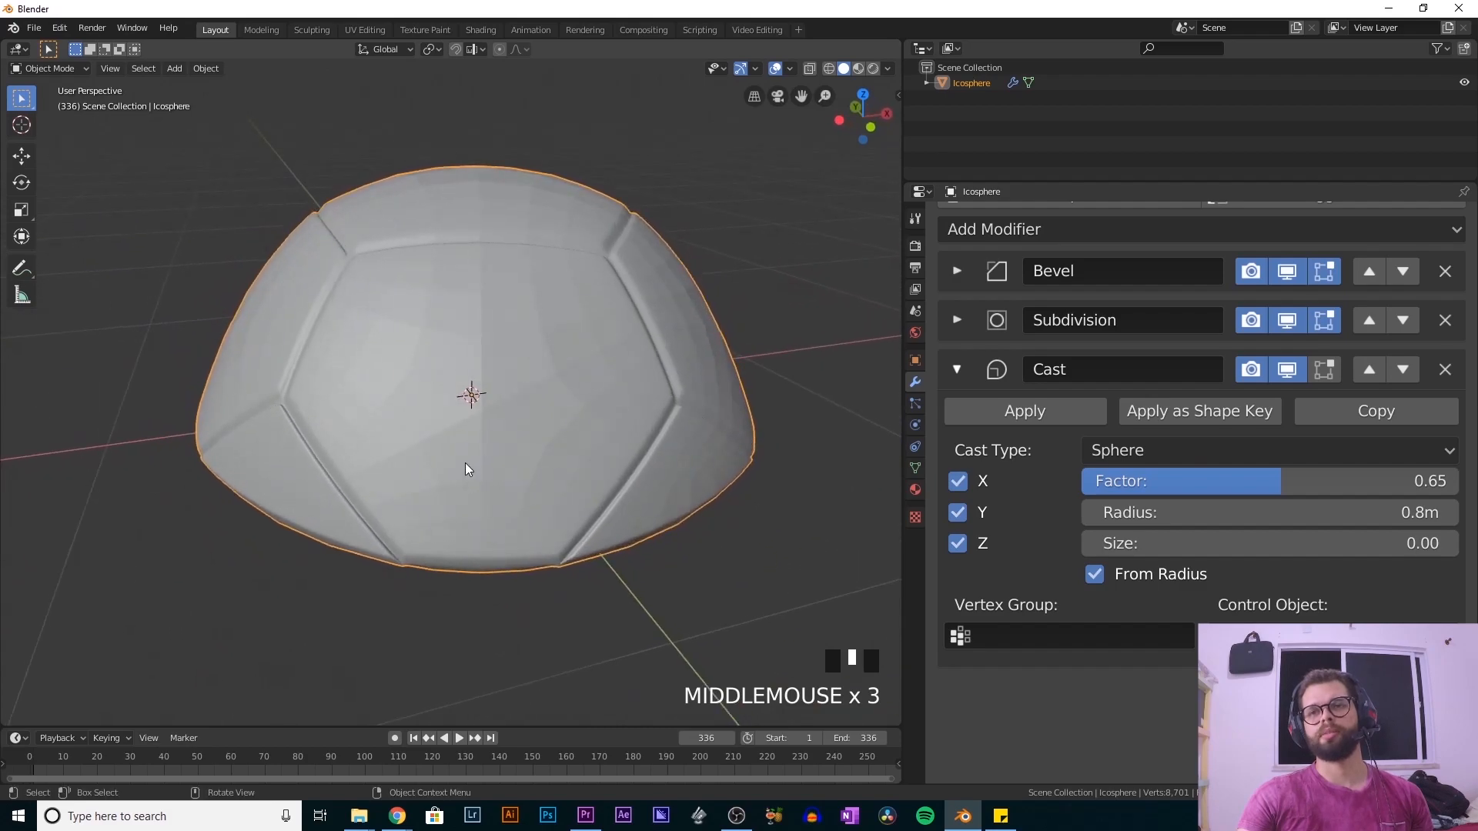
# - Shade the shell top smooth and collapse the Cast settings, checking the shape from the top and the sides
pyautogui.rightClick(588, 405)
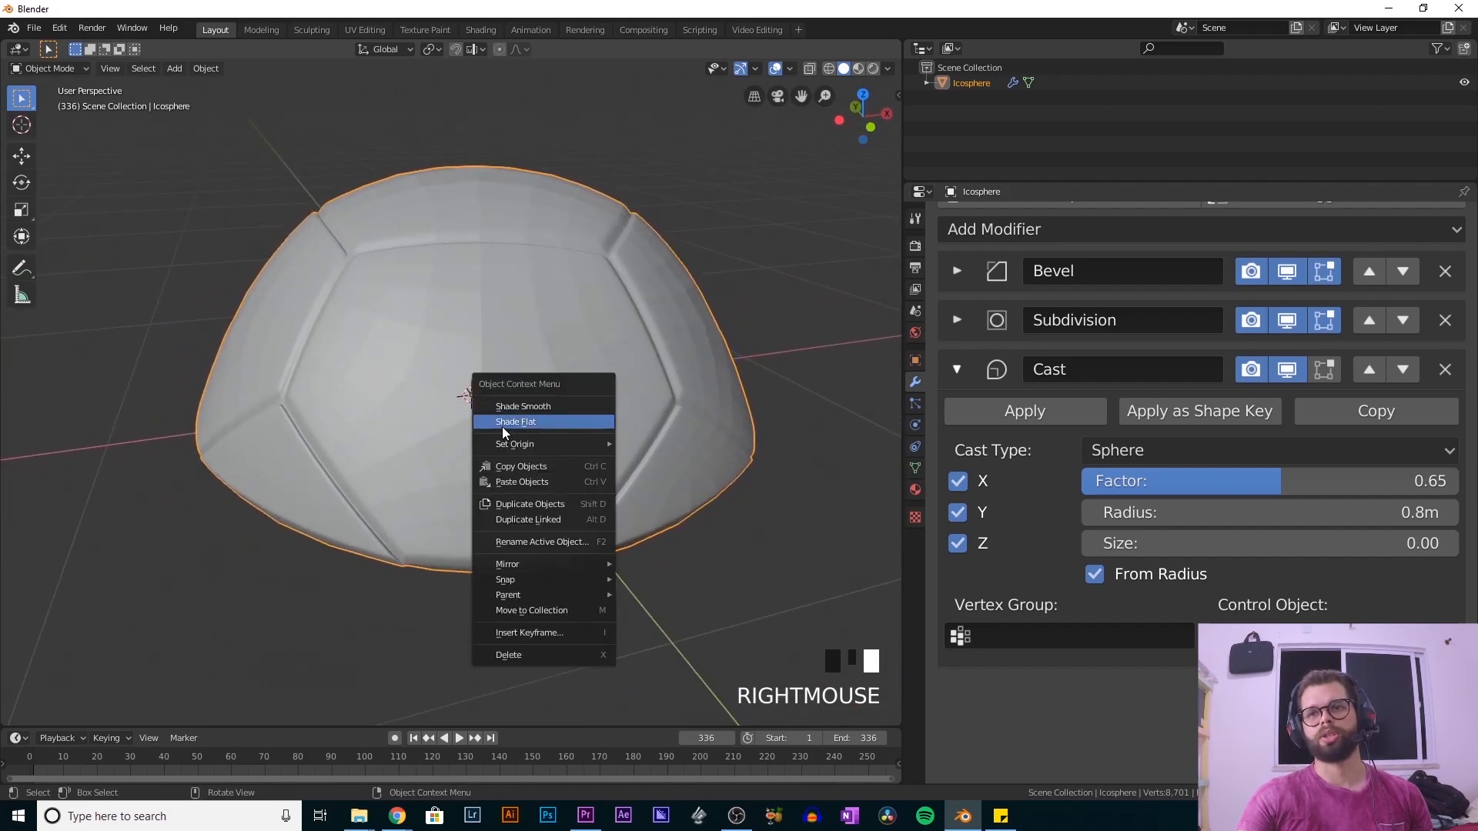
pyautogui.rightClick(574, 297)
pyautogui.rightClick(389, 282)
pyautogui.rightClick(579, 337)
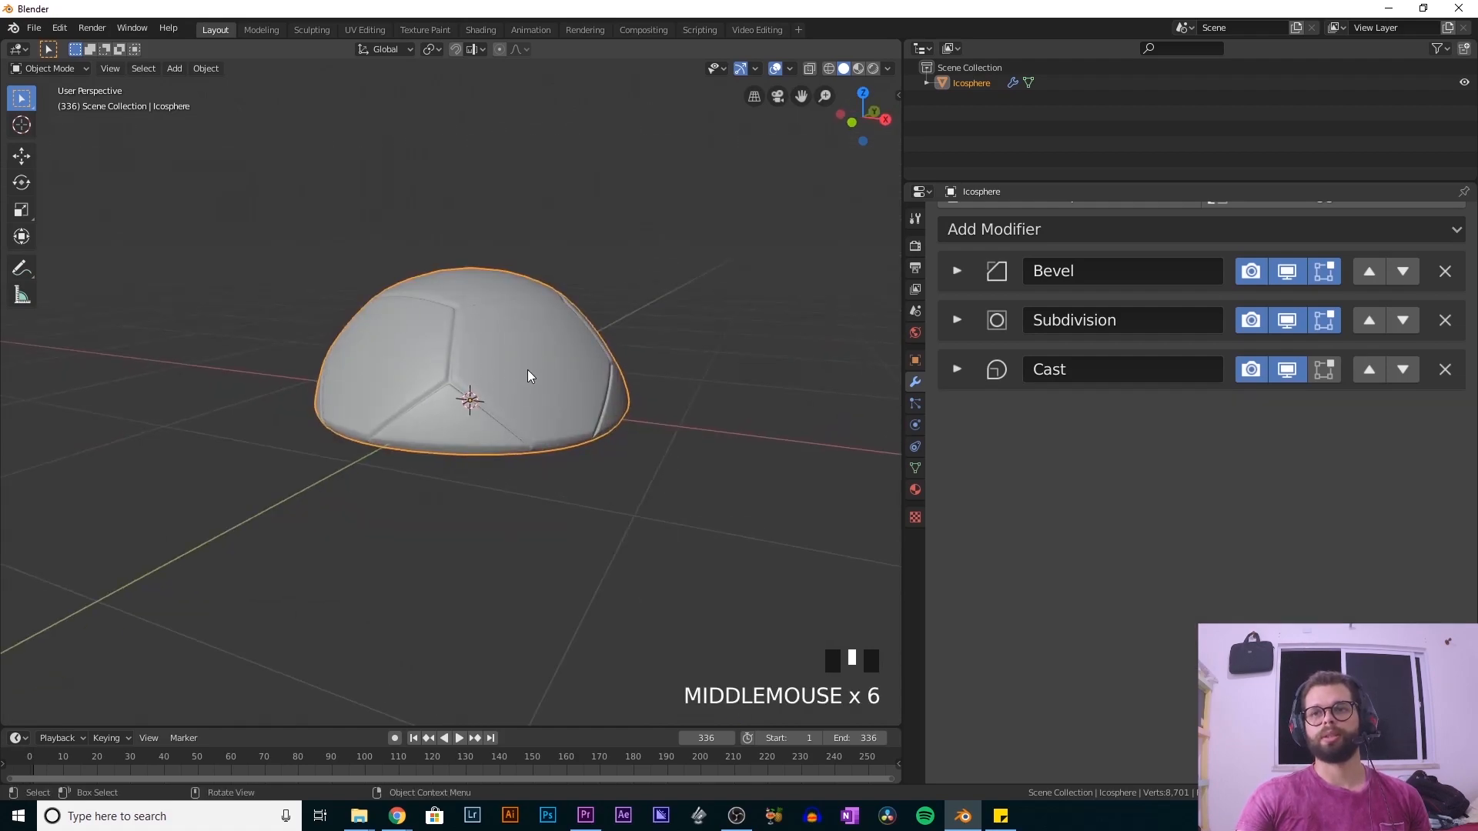
pyautogui.moveTo(528, 372); pyautogui.dragTo(446, 556, button='middle')
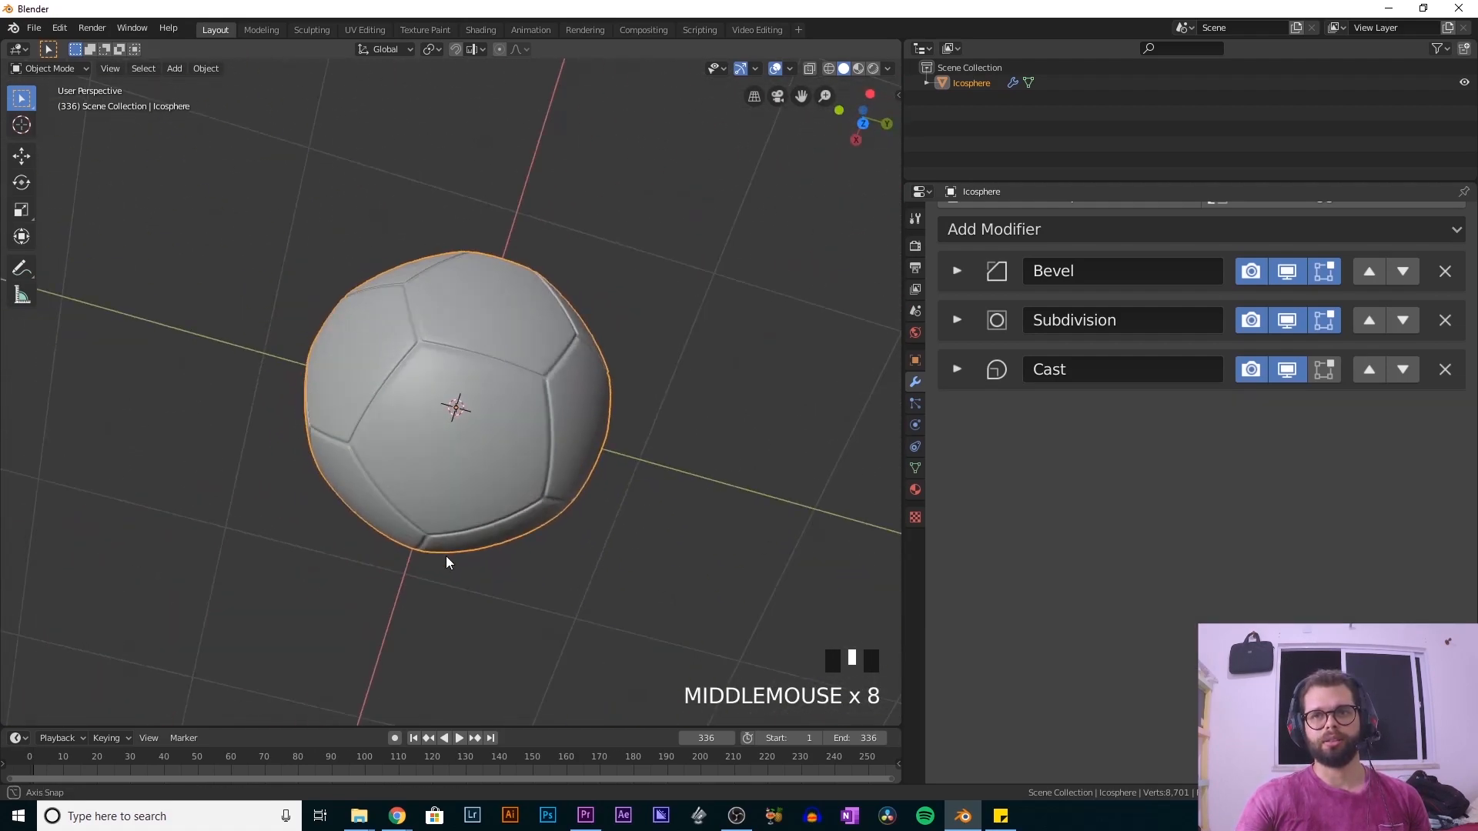
pyautogui.press('KP_7')
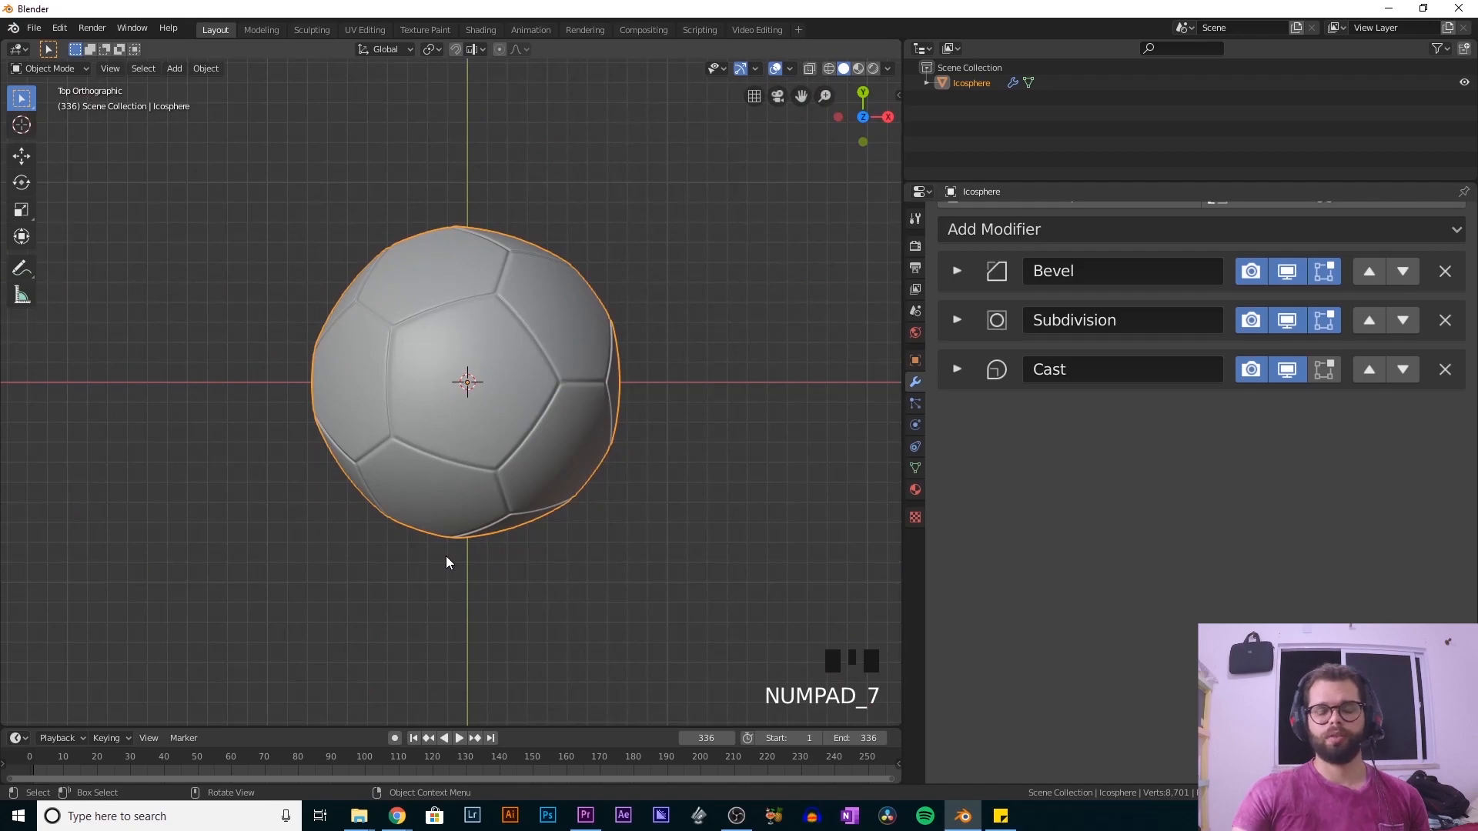
pyautogui.moveTo(456, 611); pyautogui.dragTo(519, 425, button='middle')
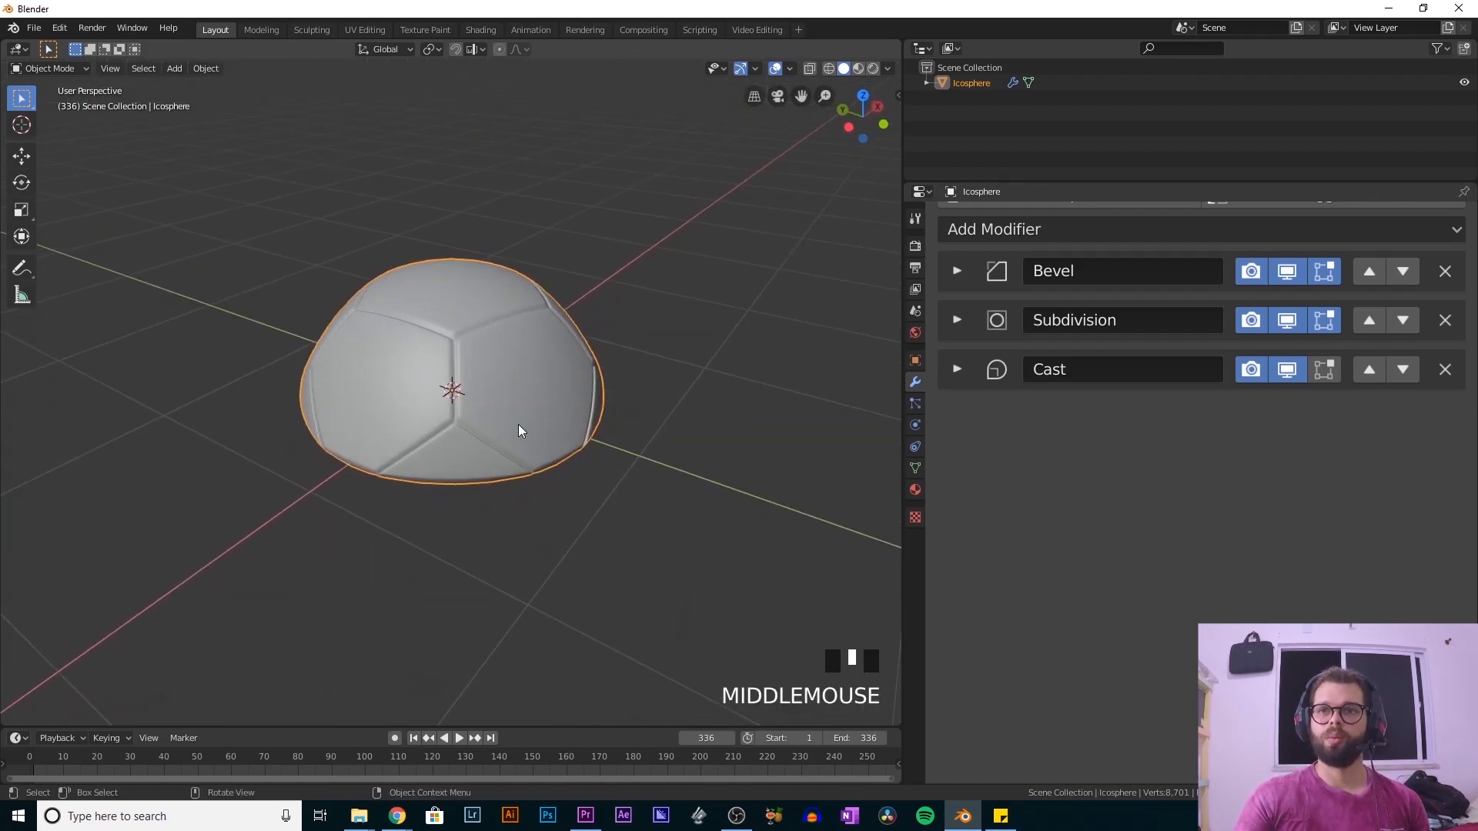
pyautogui.moveTo(460, 377); pyautogui.dragTo(499, 354, button='middle')
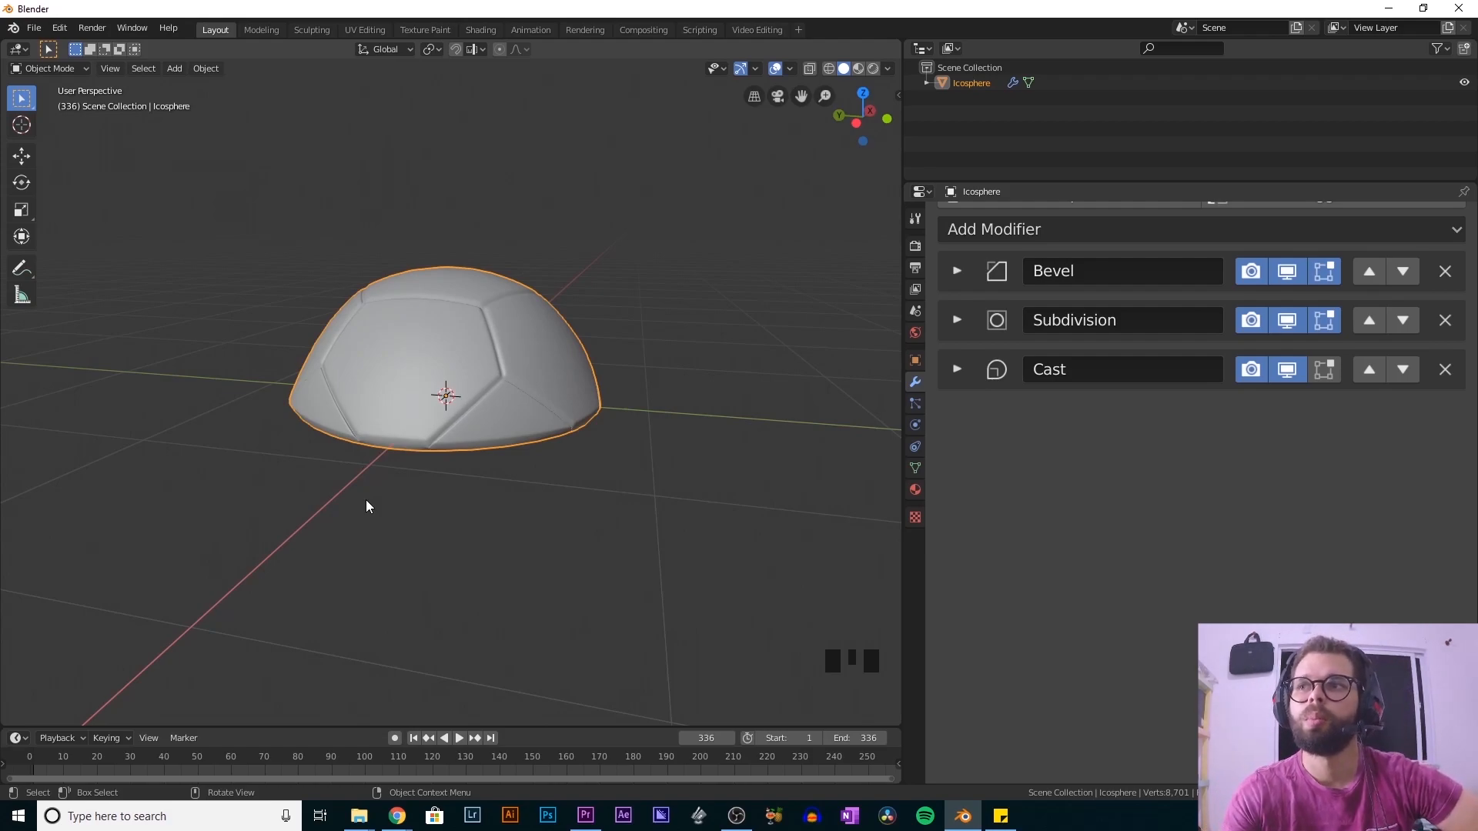
# - Review the settings of the shell top's Cast, Subdivision and Bevel modifiers and collapse them again
pyautogui.click(958, 368)
pyautogui.click(956, 319)
pyautogui.click(957, 270)
pyautogui.click(957, 270)
pyautogui.click(957, 320)
pyautogui.click(957, 368)
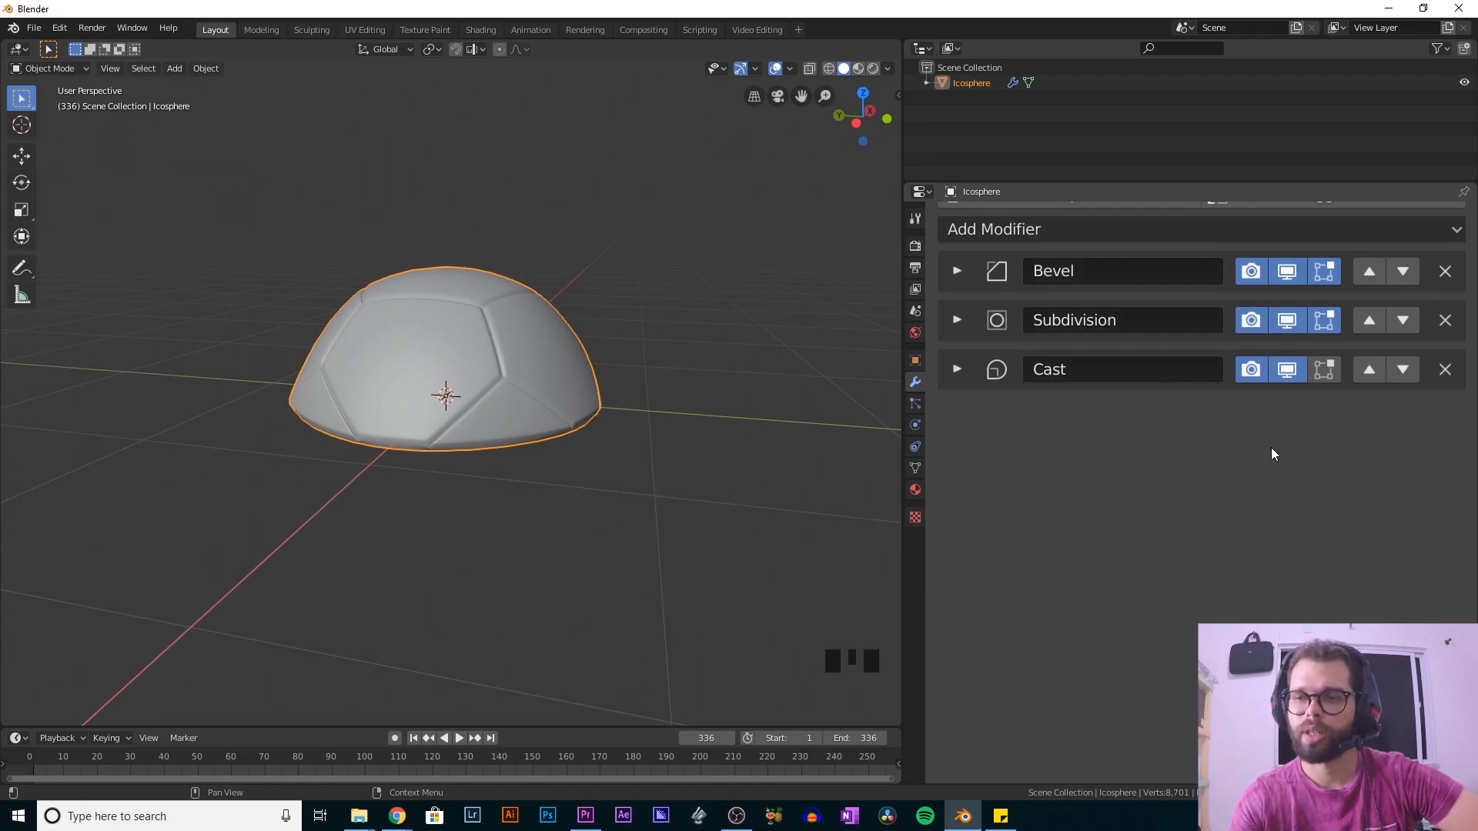
# - Examine the shell top from the sides, above and below, and compare it with the koopa shell reference image in Chrome, including its white rim
pyautogui.moveTo(608, 408); pyautogui.dragTo(534, 414, button='middle')
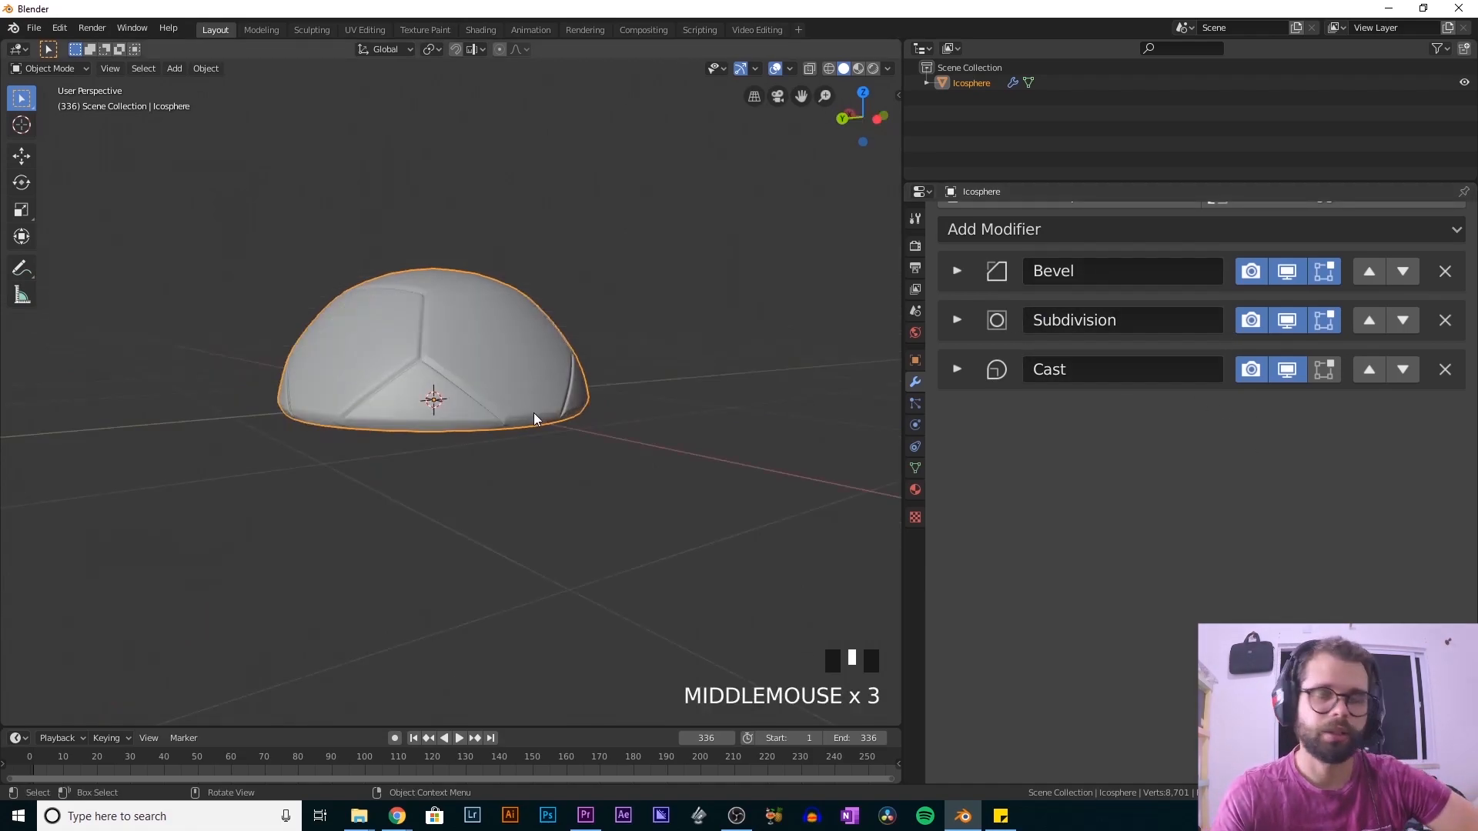
pyautogui.moveTo(505, 413); pyautogui.dragTo(594, 417, button='middle')
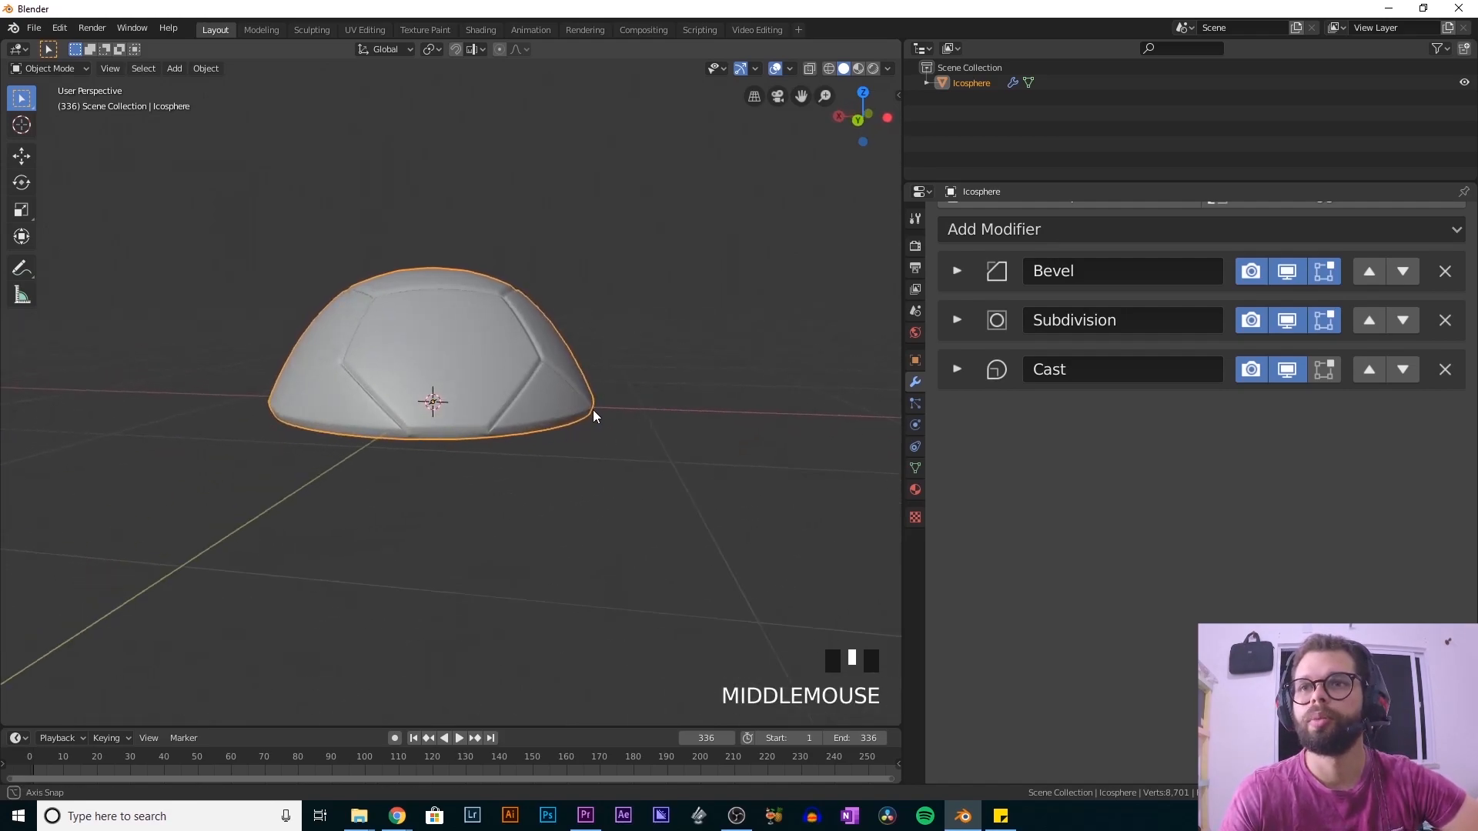
pyautogui.moveTo(466, 363)
pyautogui.mouseDown(button='middle')
pyautogui.moveTo(424, 317)
pyautogui.moveTo(459, 385)
pyautogui.mouseUp(button='middle')
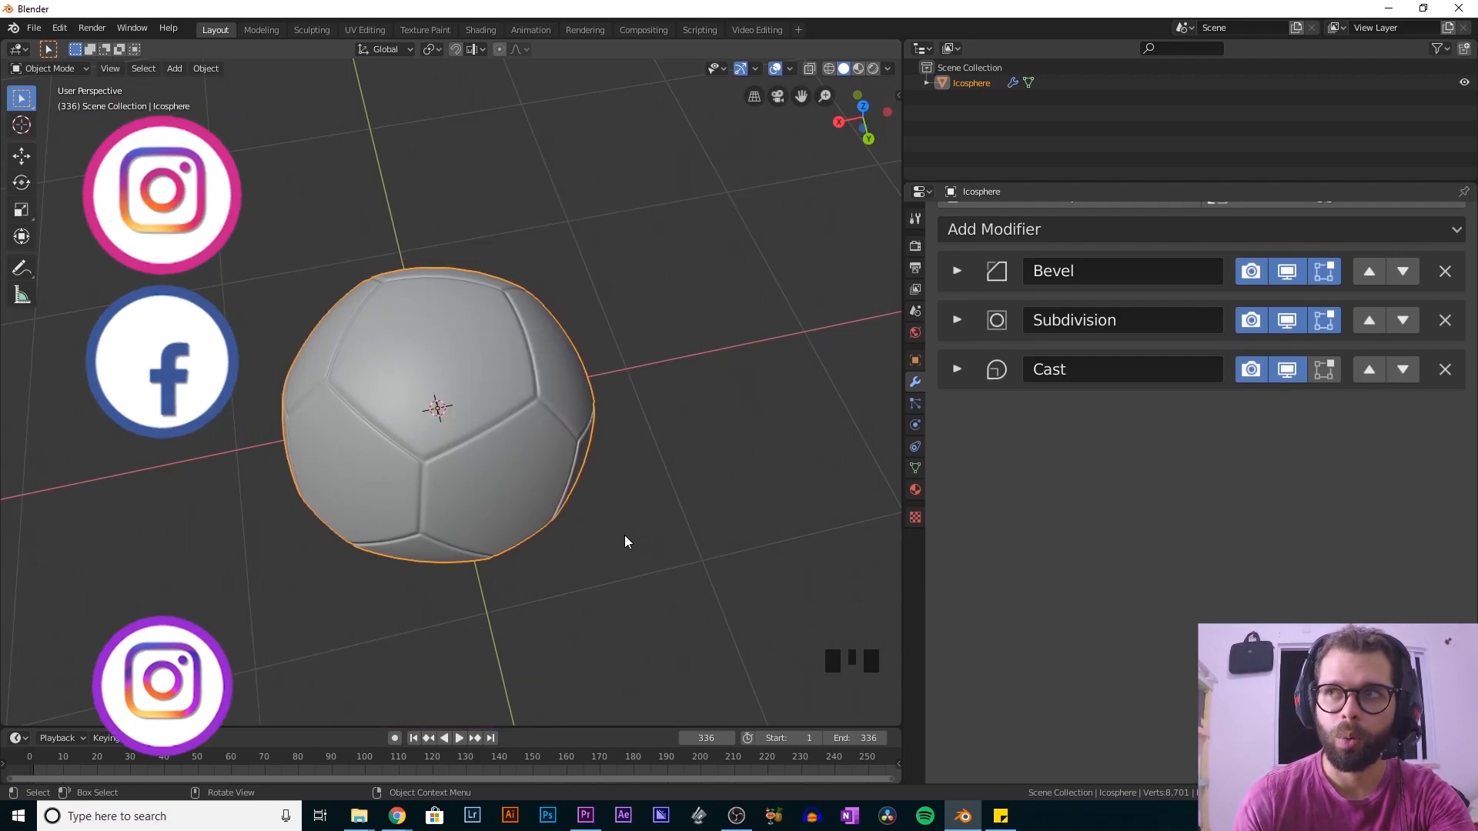
pyautogui.moveTo(649, 559); pyautogui.dragTo(449, 481, button='middle')
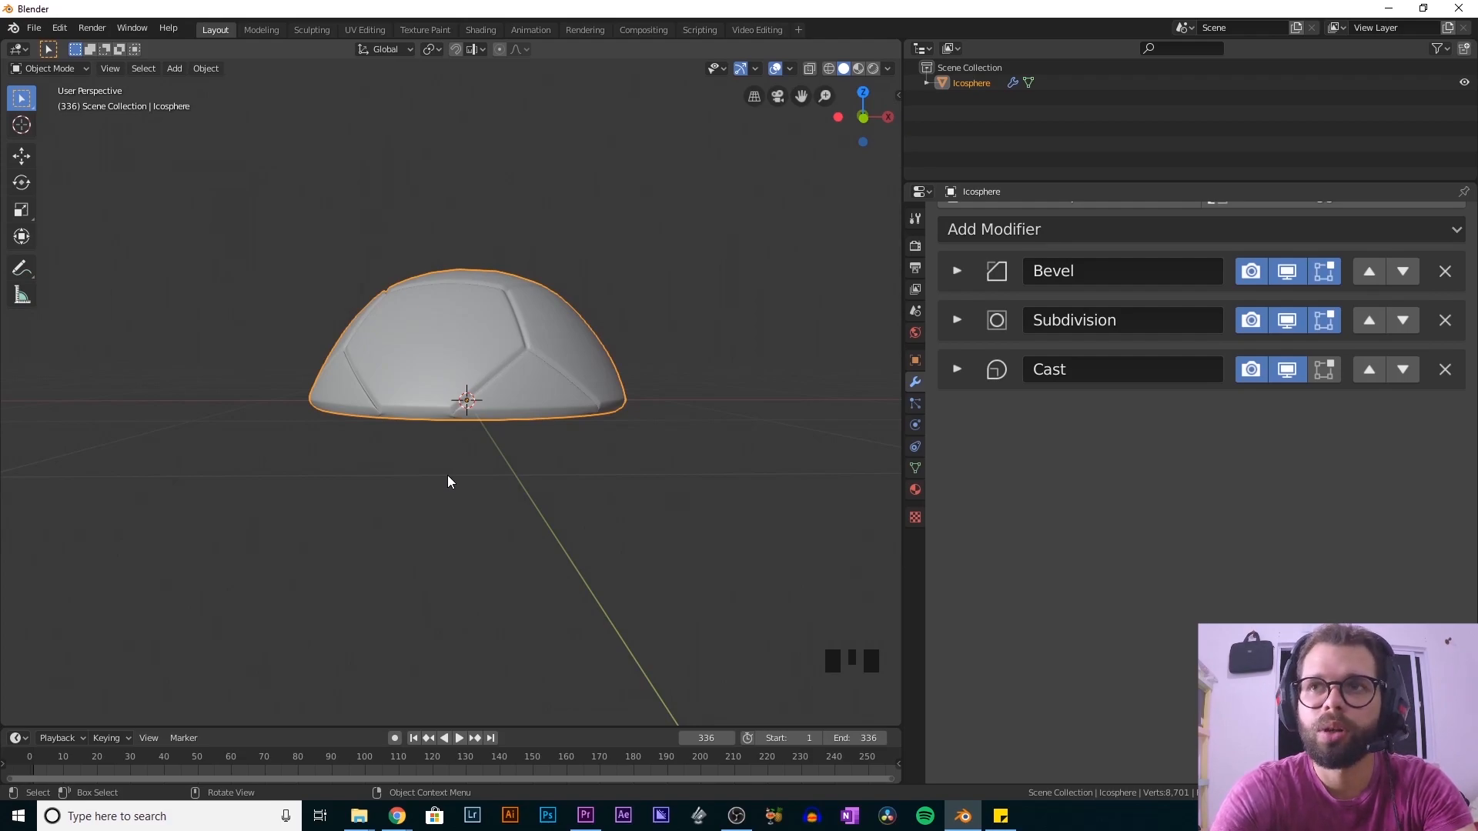
pyautogui.moveTo(448, 482); pyautogui.dragTo(477, 402, button='middle')
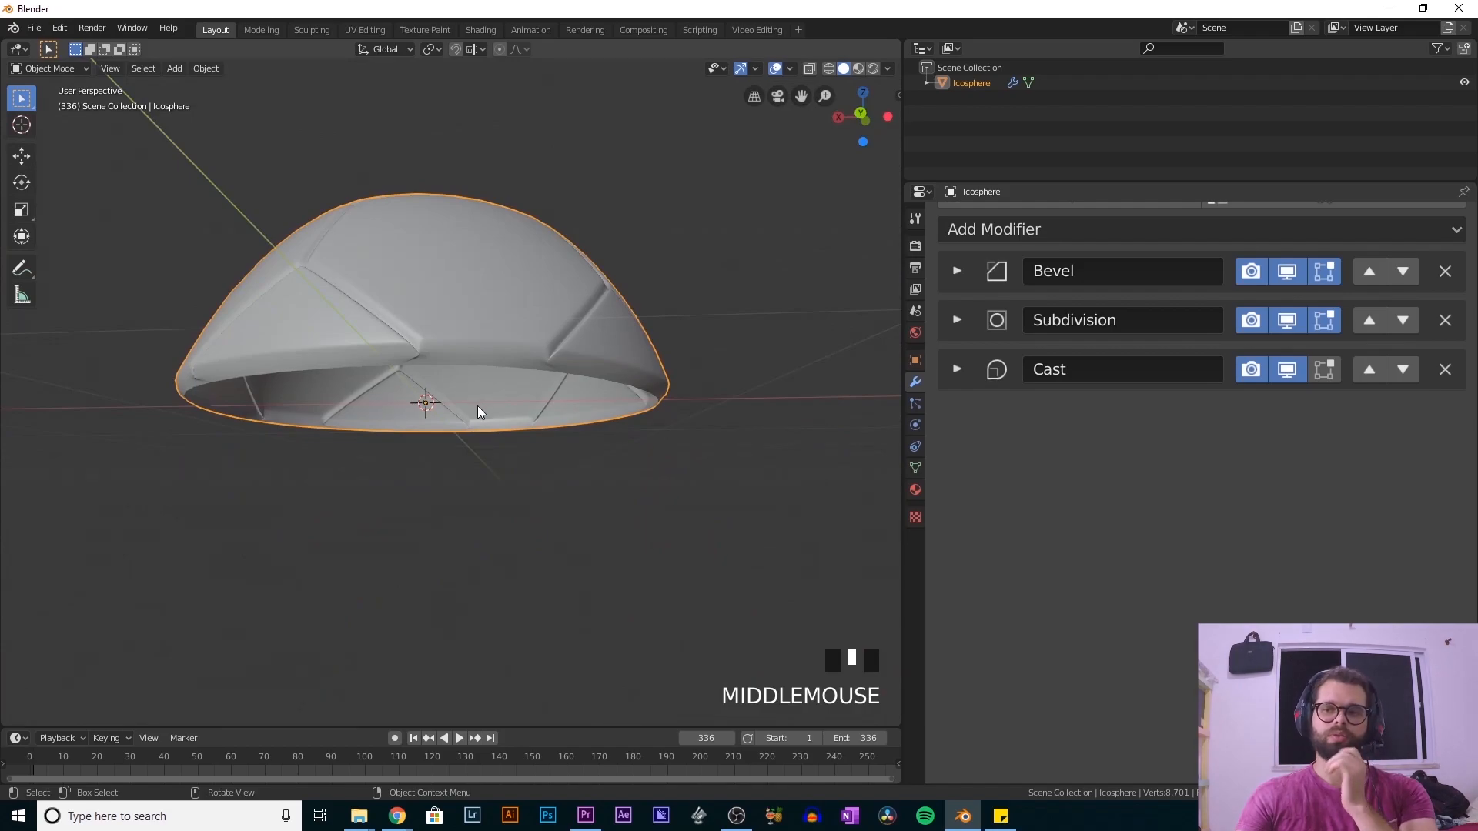
pyautogui.moveTo(0, 66); pyautogui.dragTo(1005, 125)
pyautogui.scroll(-1, 898, 470)
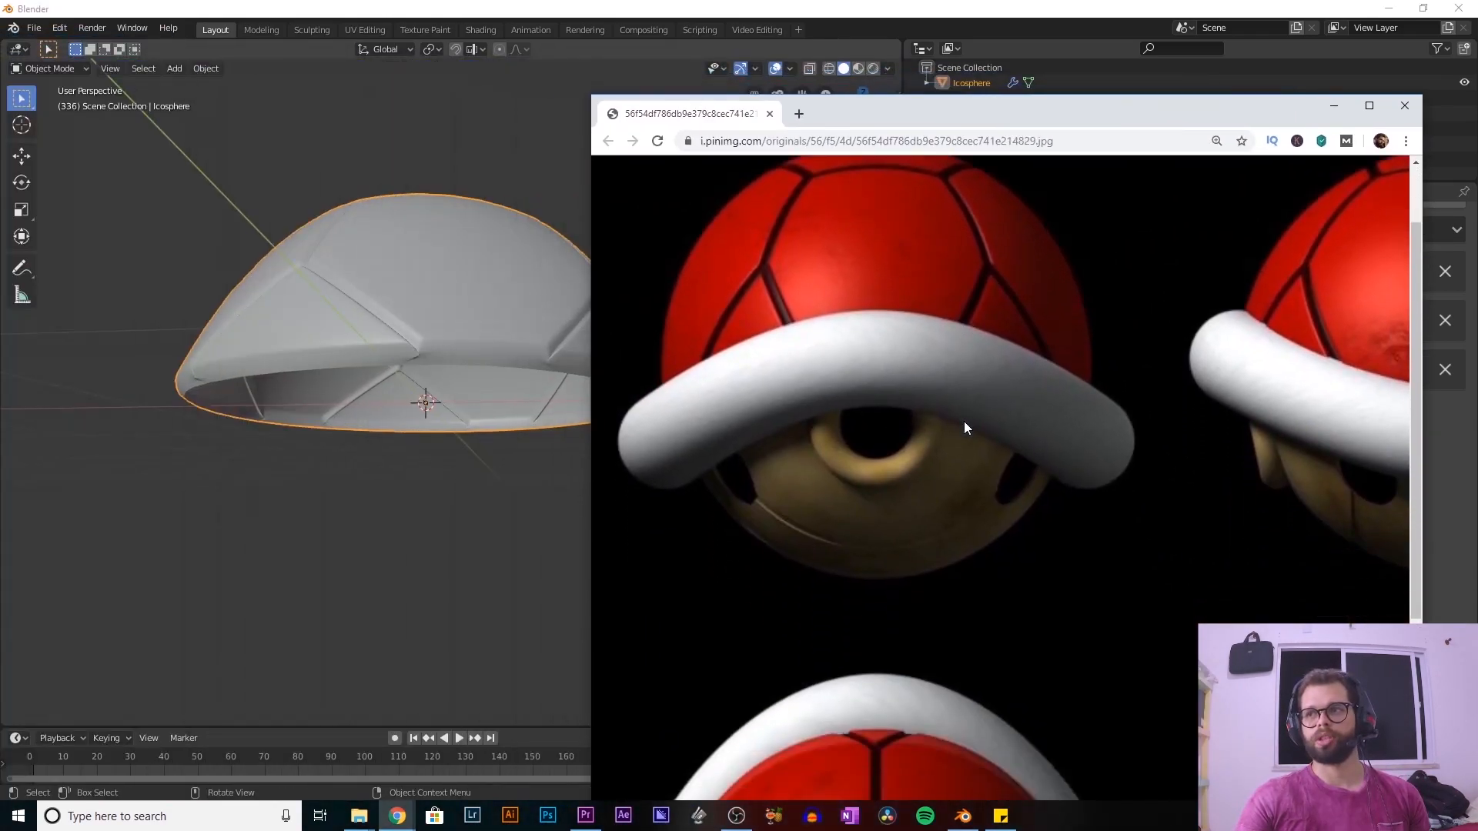
pyautogui.scroll(1, 1125, 452)
pyautogui.moveTo(1126, 452); pyautogui.dragTo(1395, 469, button='middle')
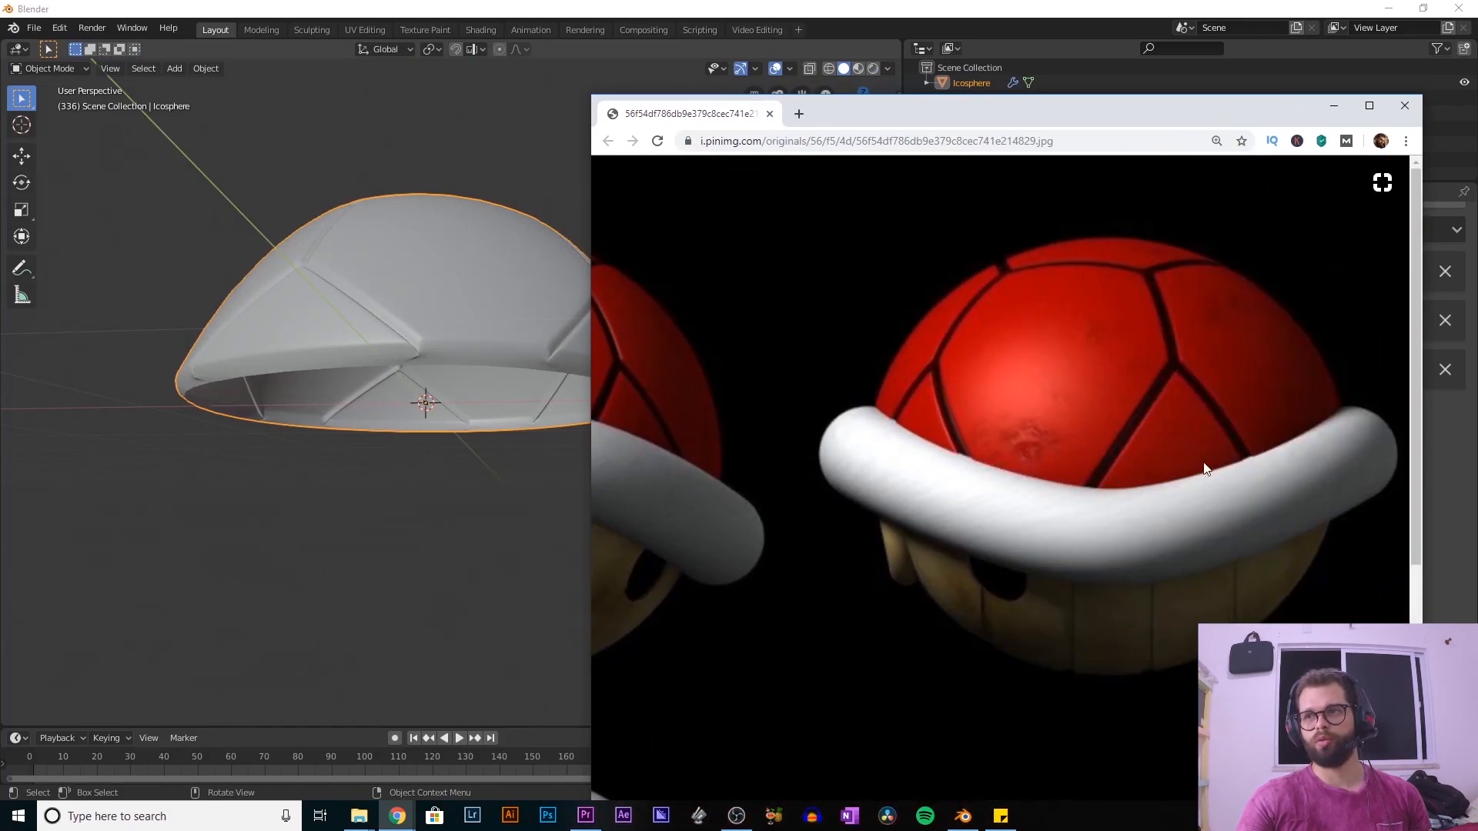
pyautogui.moveTo(813, 414); pyautogui.dragTo(772, 433, button='middle')
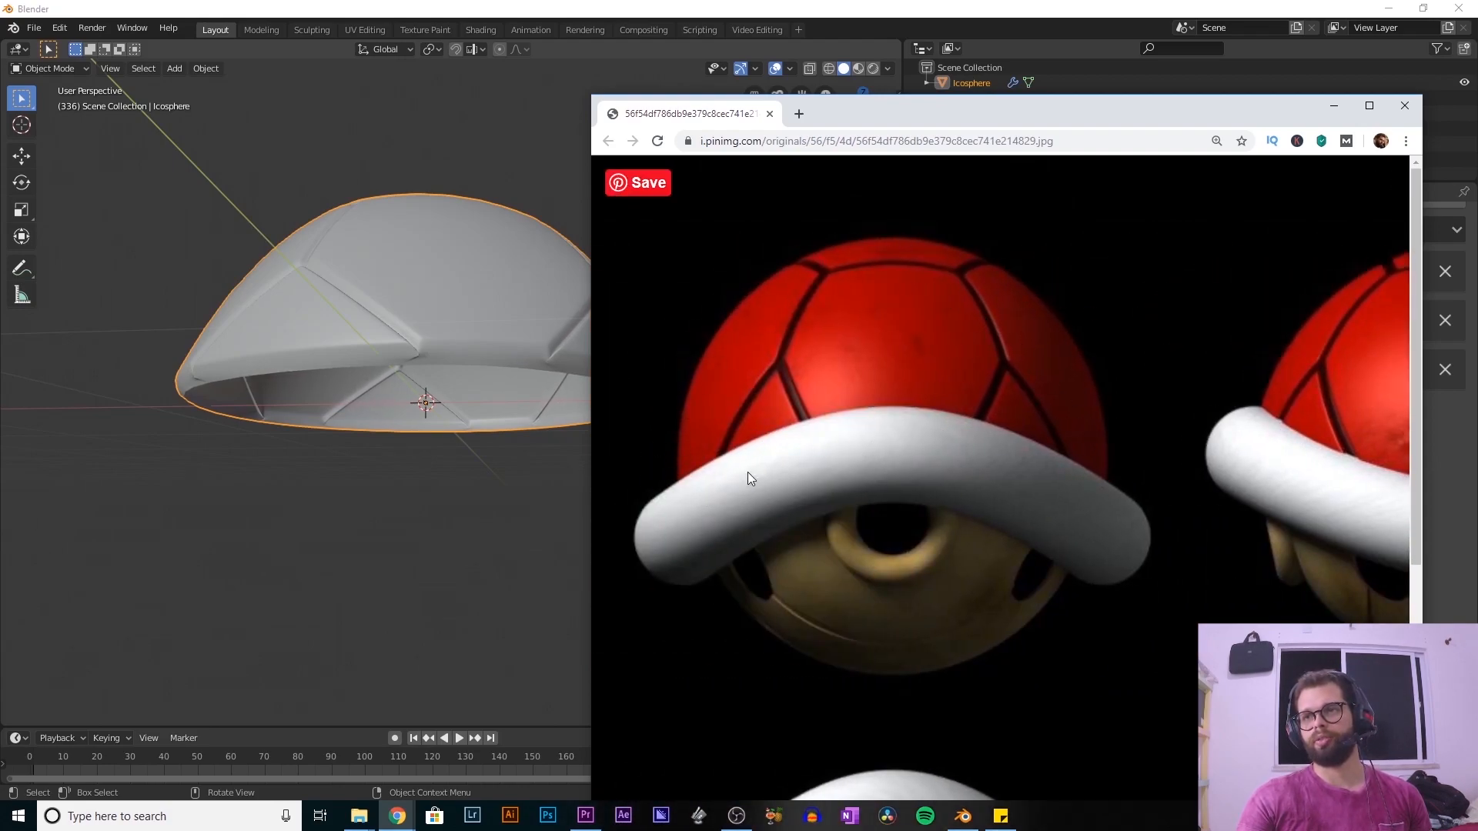
pyautogui.scroll(-5, 1070, 485)
pyautogui.click(446, 474)
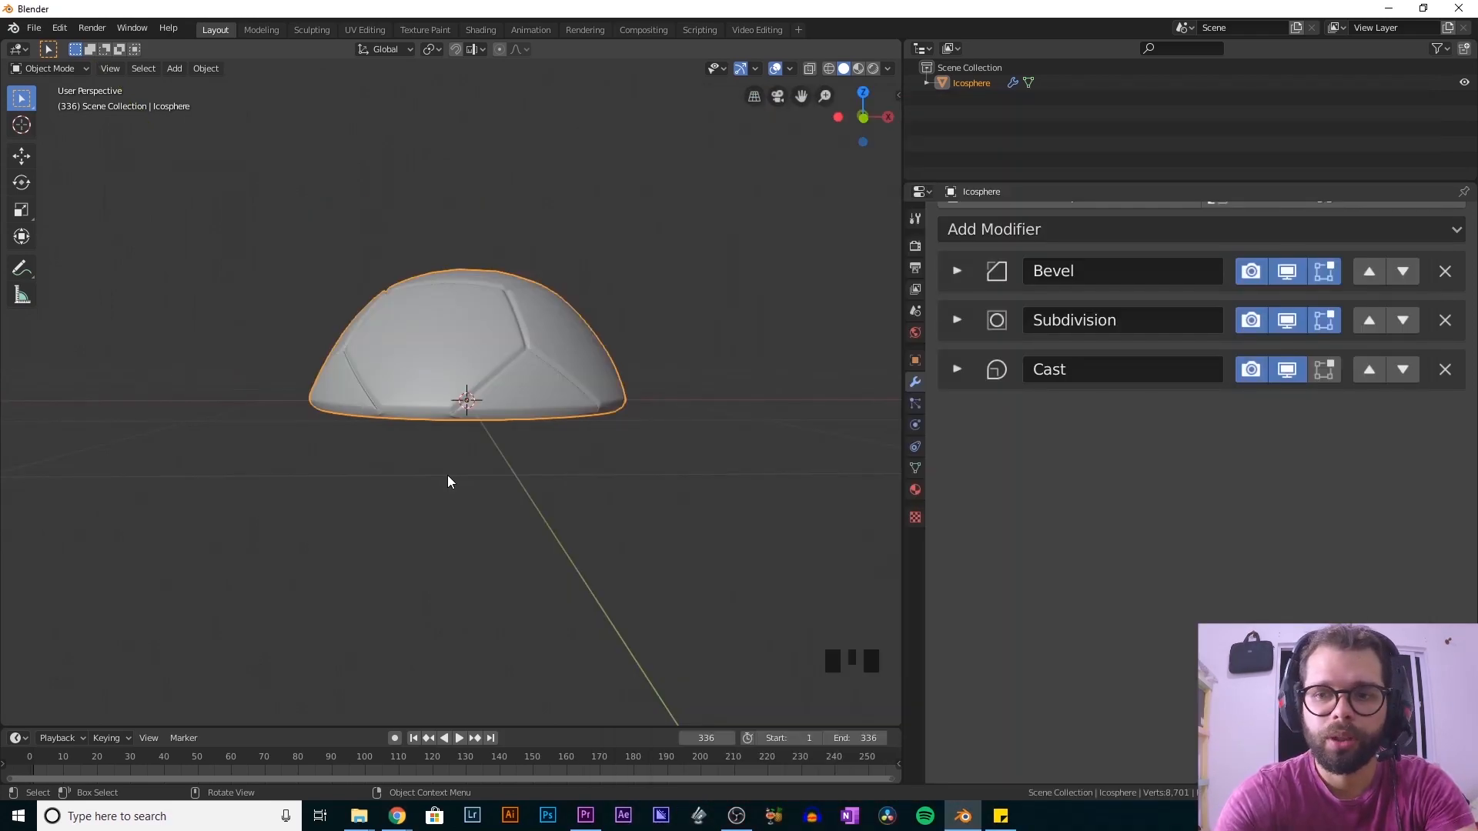